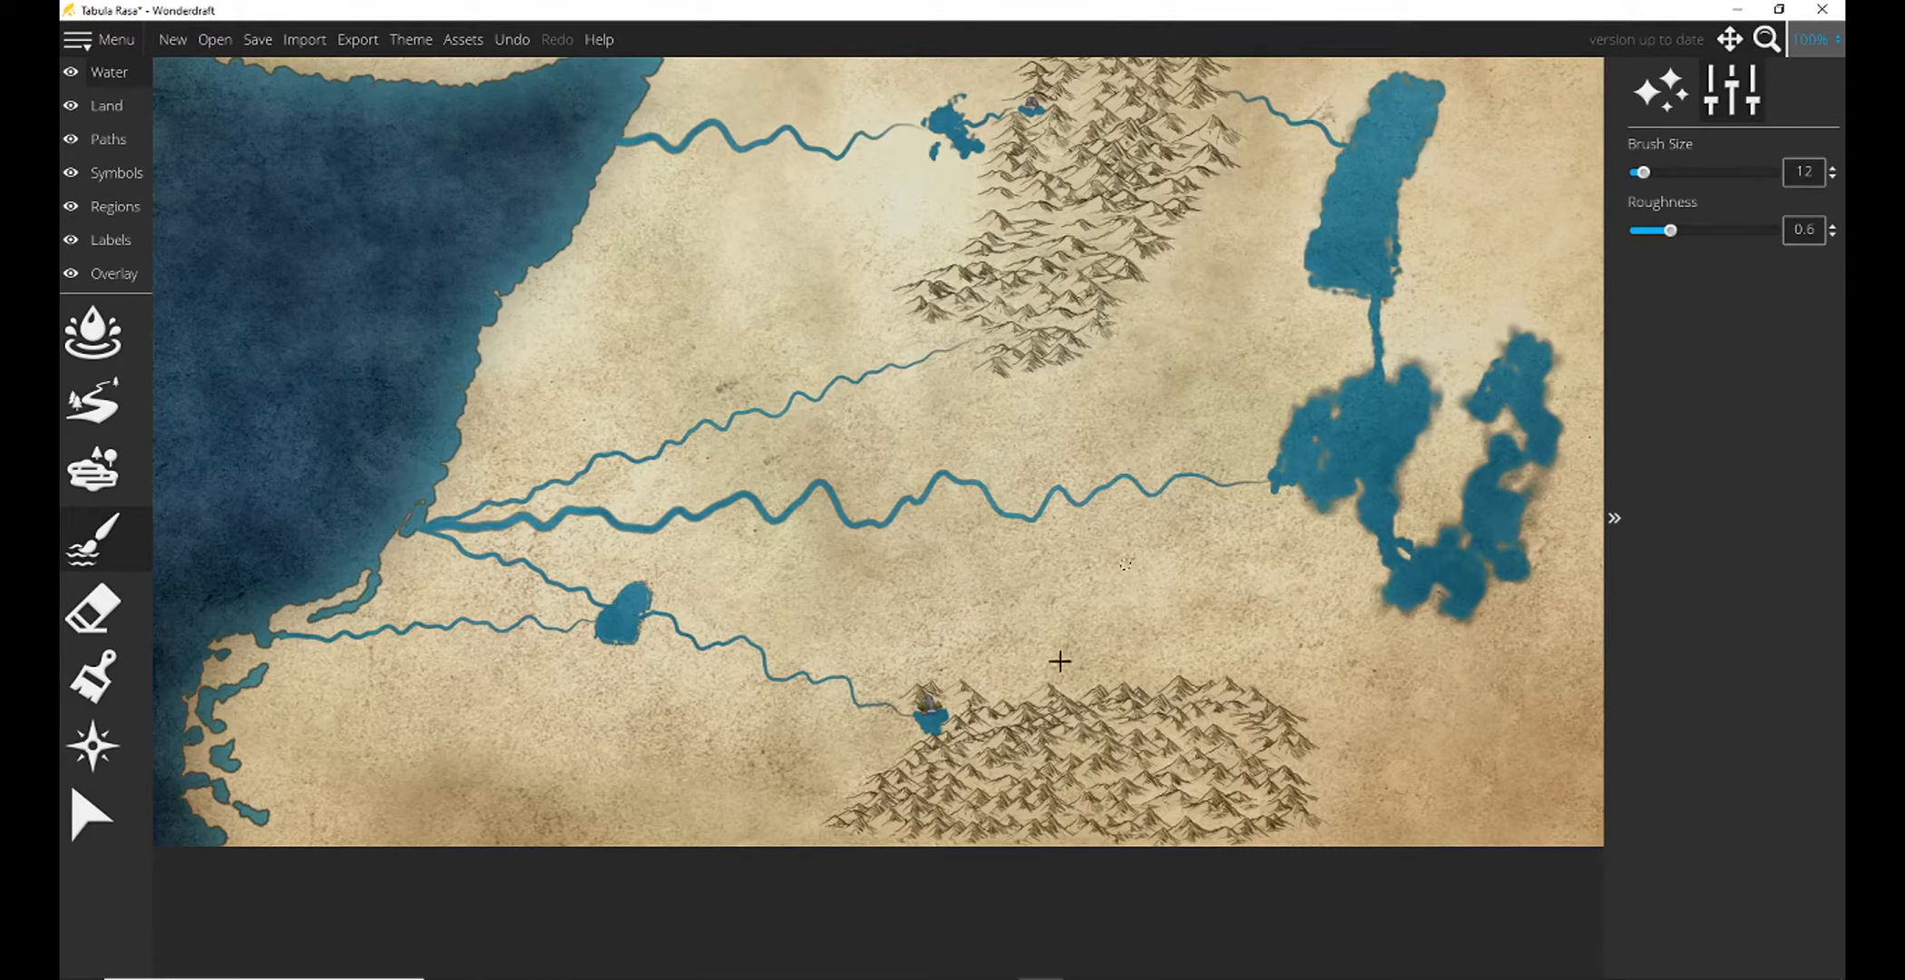
Place several white snow-capped mountain symbols at scale 20 across the large central mountain range.
left_click_drag(798, 363, 812, 624)
left_click(103, 172)
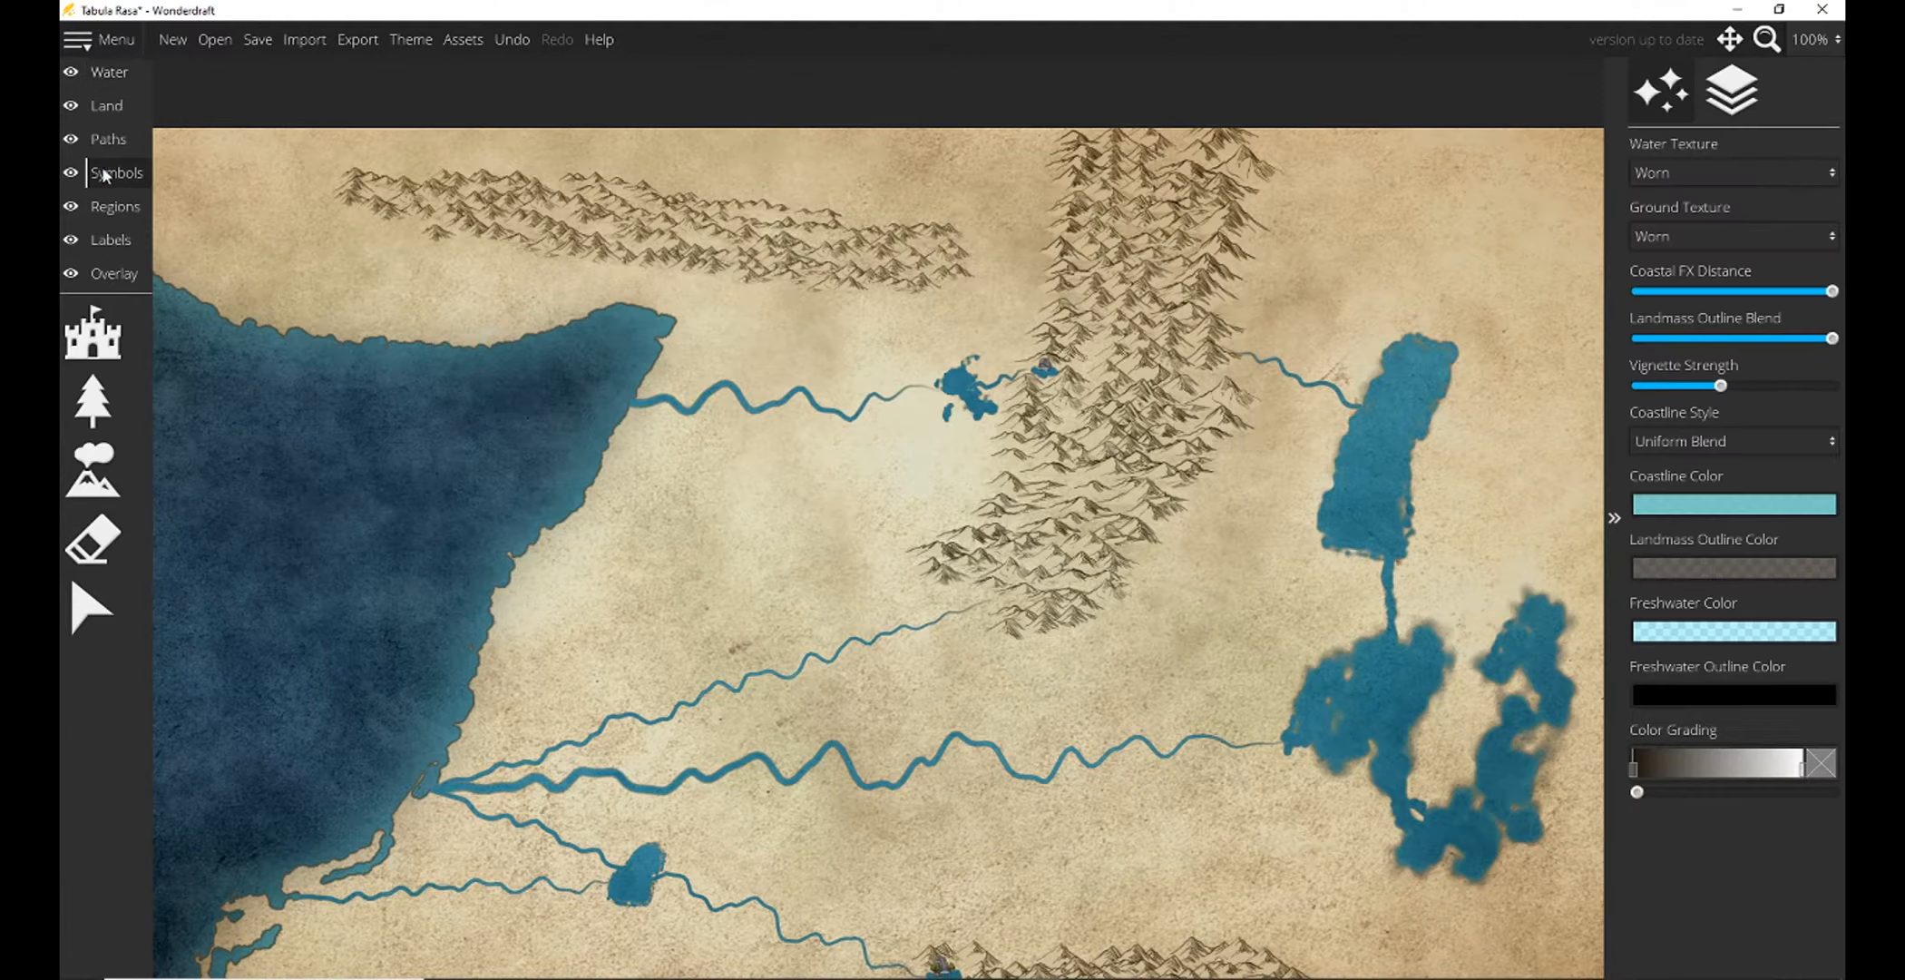
left_click(92, 470)
left_click(1739, 522)
left_click_drag(1643, 172, 1650, 172)
left_click(1019, 469)
left_click(1066, 484)
left_click(1092, 523)
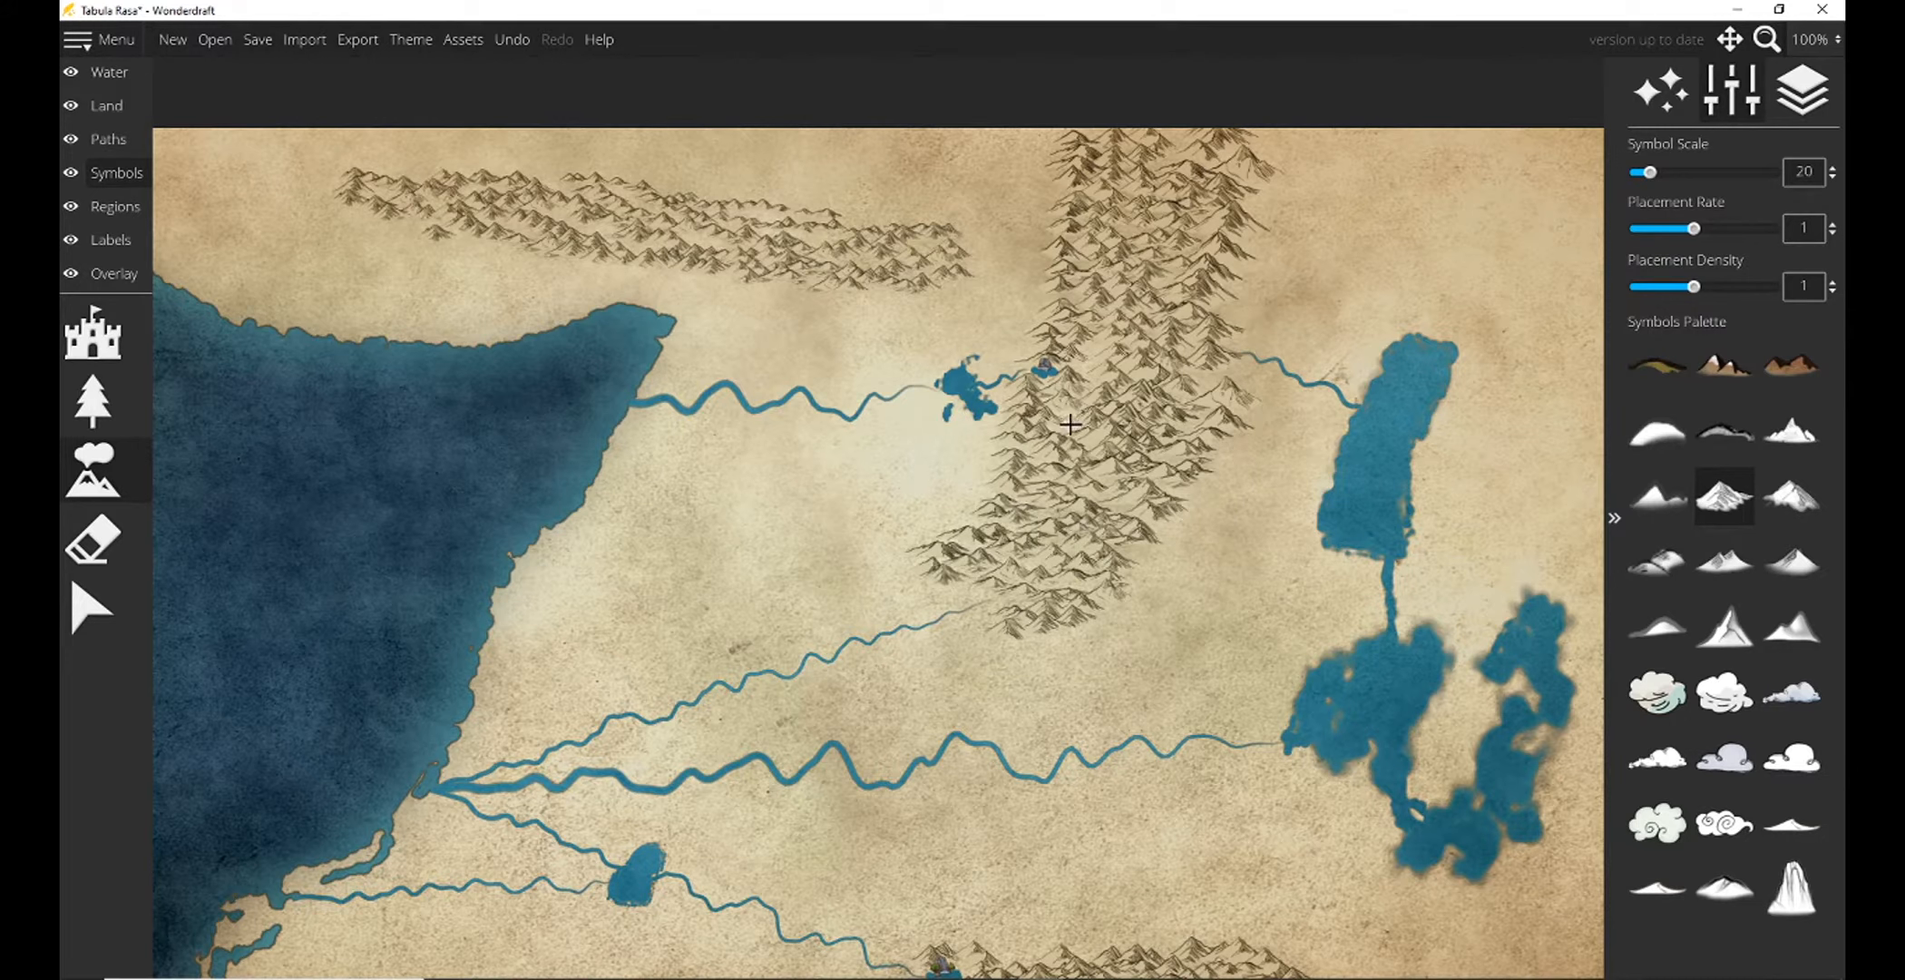
Set the symbol scale to 30 and scatter snow-capped peaks along the northwestern mountain range.
scroll(1099, 341, "up", 2)
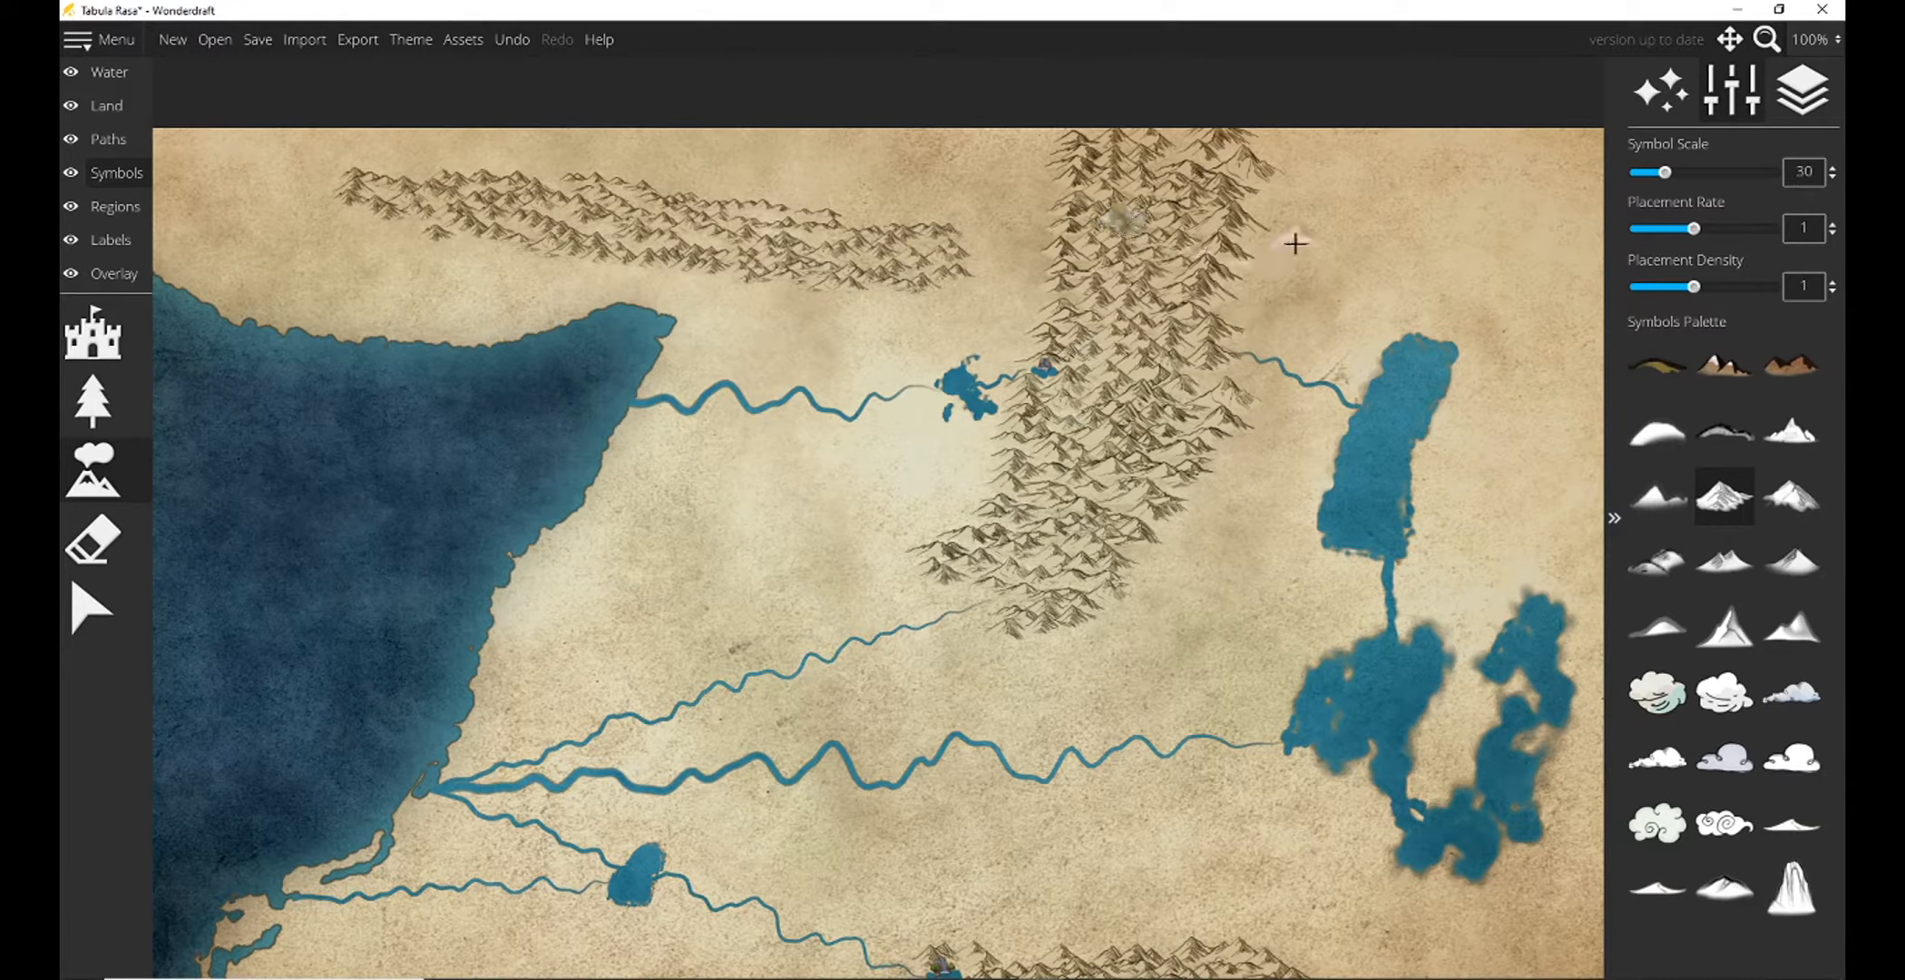
left_click(558, 172)
left_click(570, 209)
left_click(723, 230)
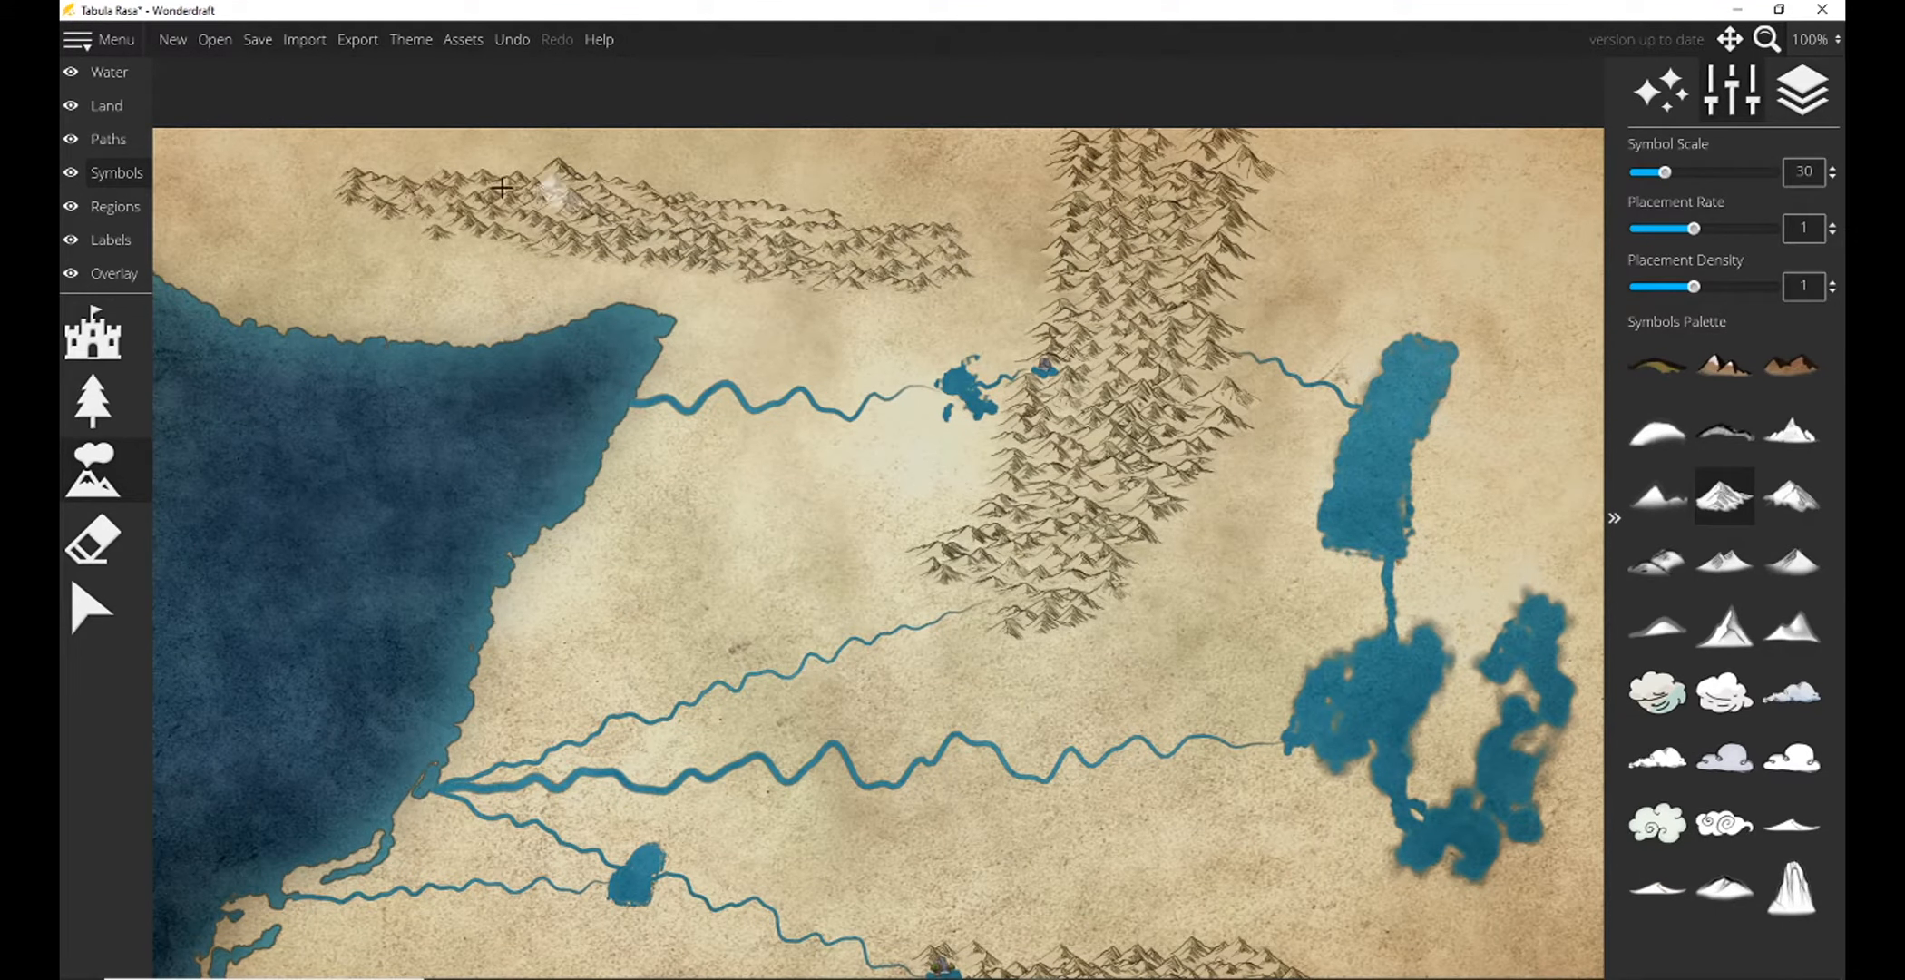
left_click(426, 207)
left_click(409, 218)
left_click(459, 230)
Place a small lake just south of the northwestern mountain range, near the sea.
left_click(109, 73)
left_click(93, 470)
left_click(452, 263)
left_click(110, 413)
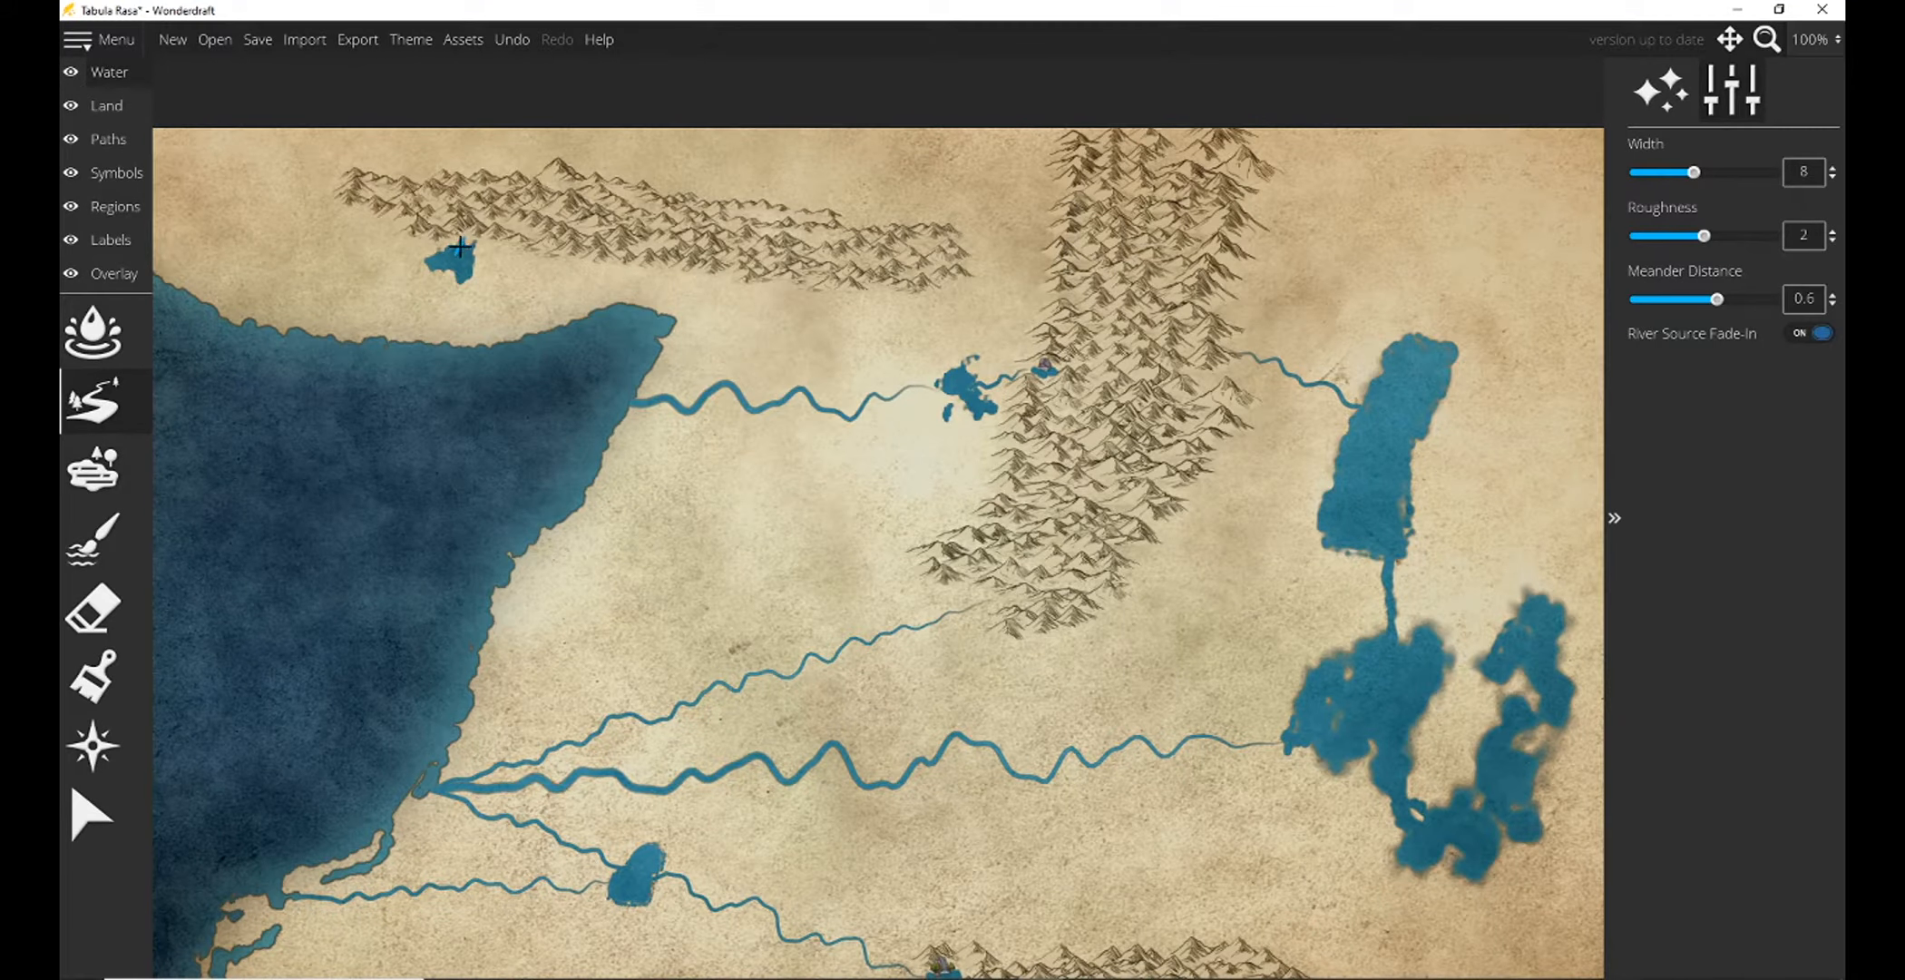
left_click_drag(536, 256, 1560, 128)
key("ctrl+z")
Draw a width 8 river from the small northwestern lake southwest to the sea coast, working at 300% zoom.
left_click(1815, 40)
left_click(1791, 385)
left_click_drag(586, 337, 851, 757)
left_click_drag(645, 462, 998, 661)
left_click_drag(788, 537, 1320, 478)
left_click(93, 401)
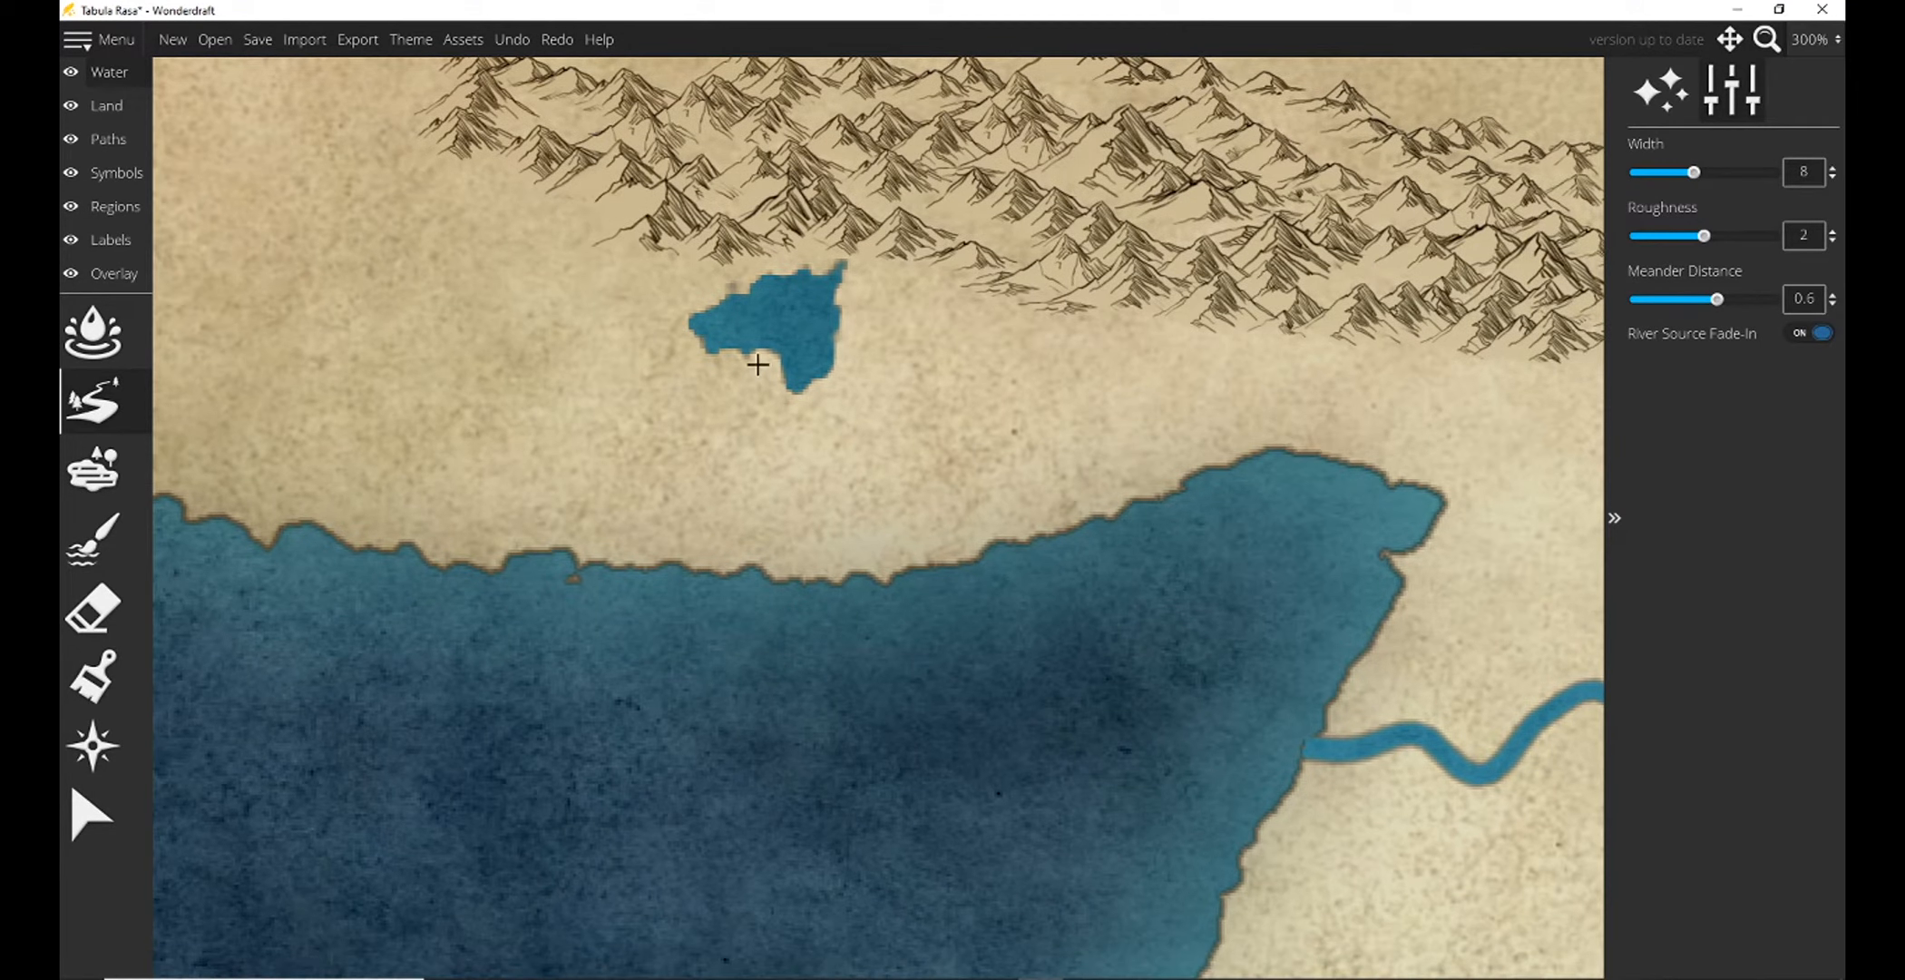
left_click_drag(771, 360, 585, 558)
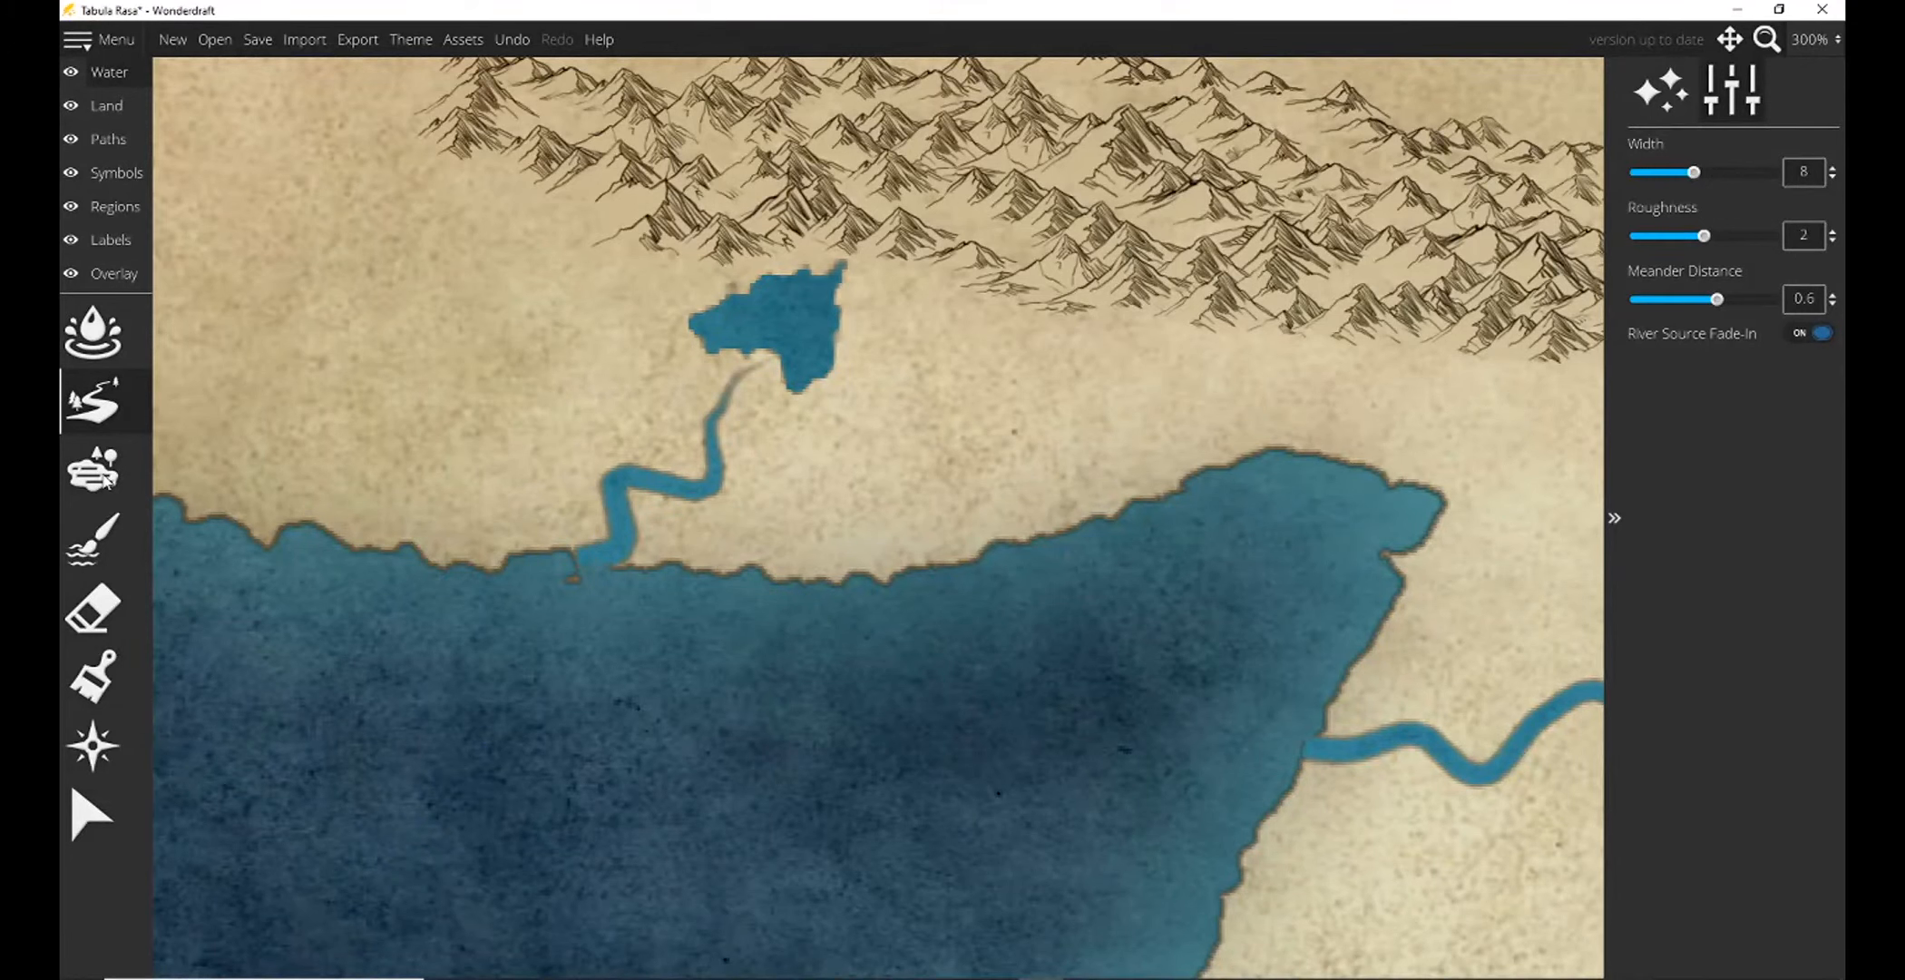
Paint freshwater with a size 12 brush where the new river's source meets the small northwestern lake.
left_click(93, 538)
left_click_drag(721, 348, 766, 352)
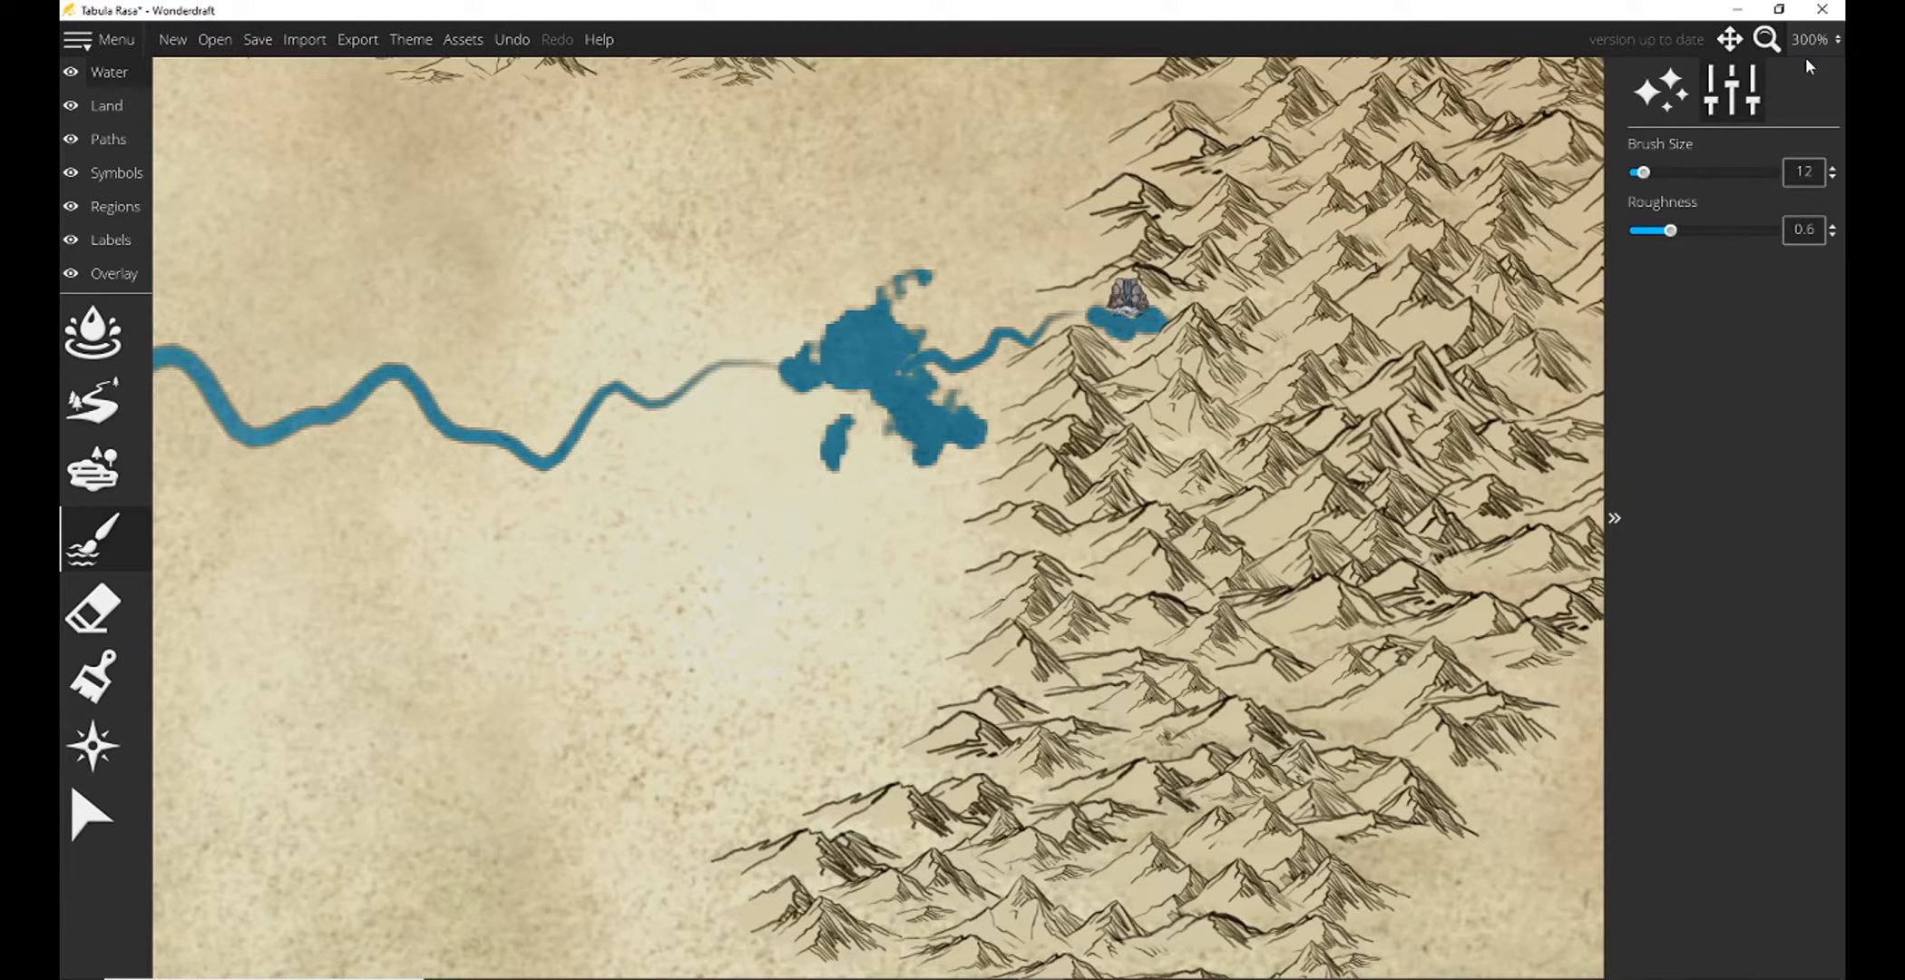
Look over the lakes, rivers and mountains of the whole map at 75% zoom.
left_click(1815, 39)
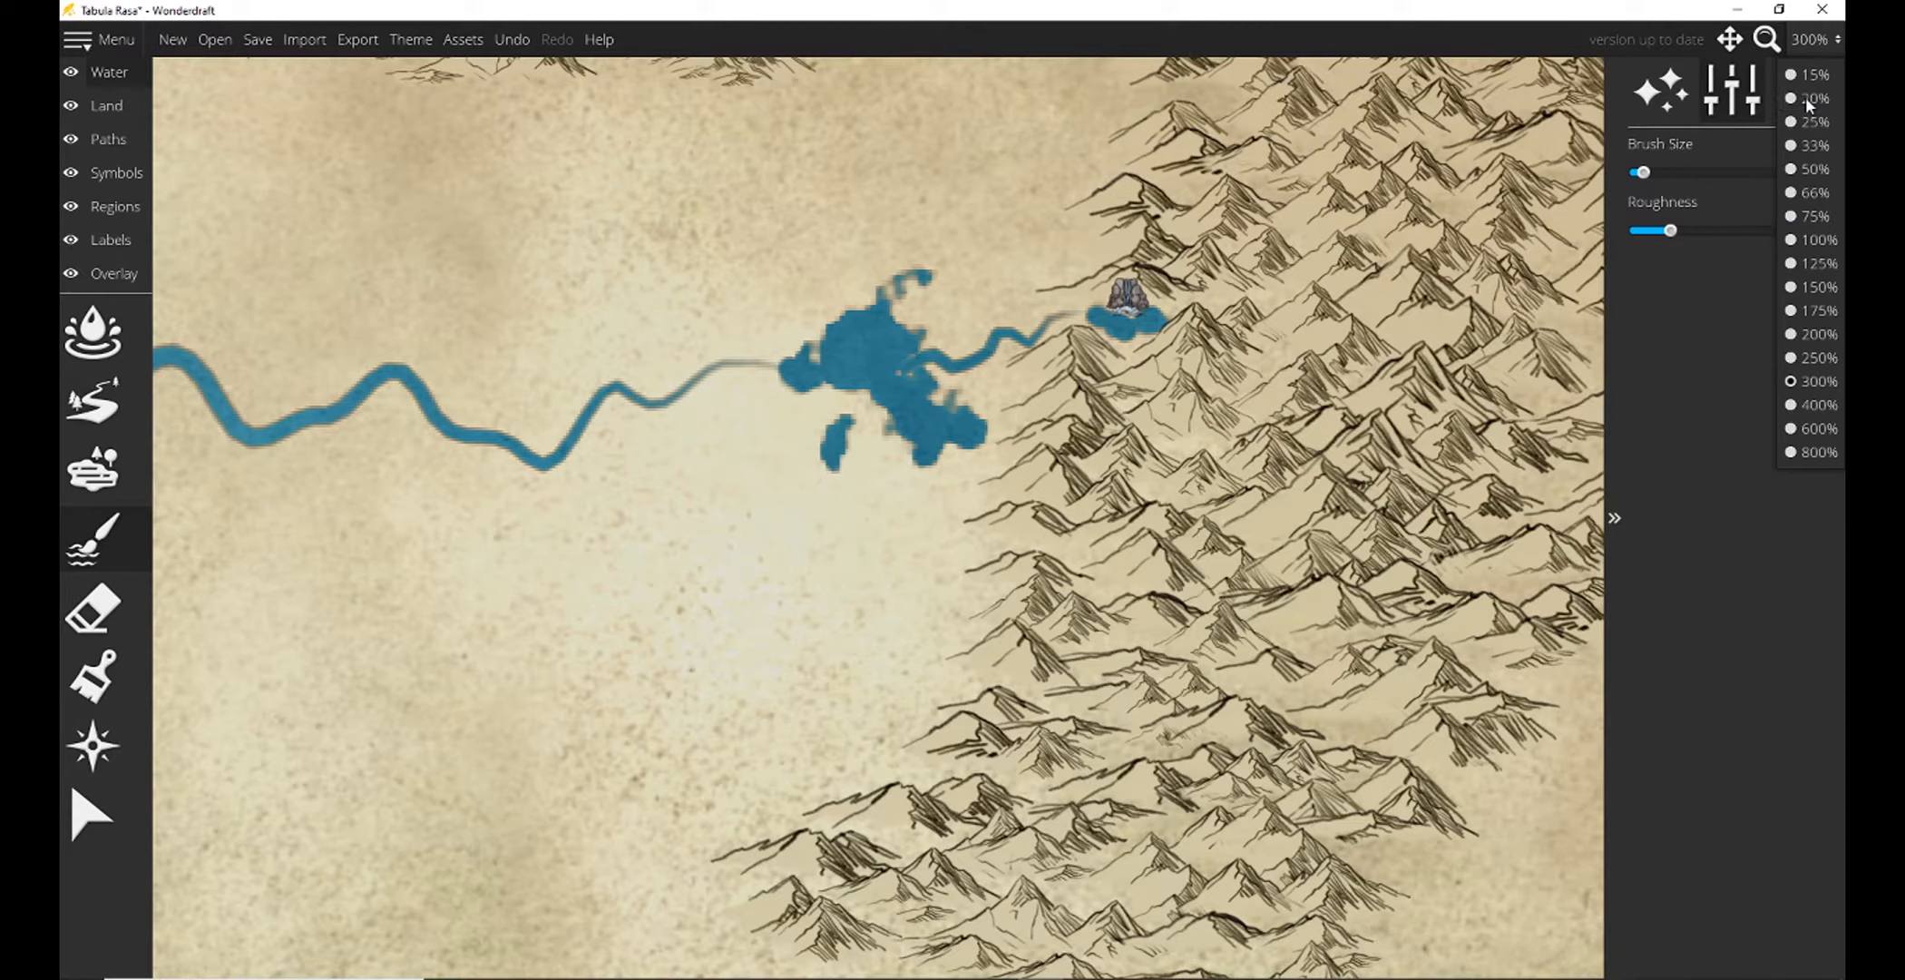
left_click(1810, 263)
left_click_drag(1099, 544, 883, 43)
left_click(1813, 39)
left_click(1810, 191)
left_click_drag(598, 292, 1053, 453)
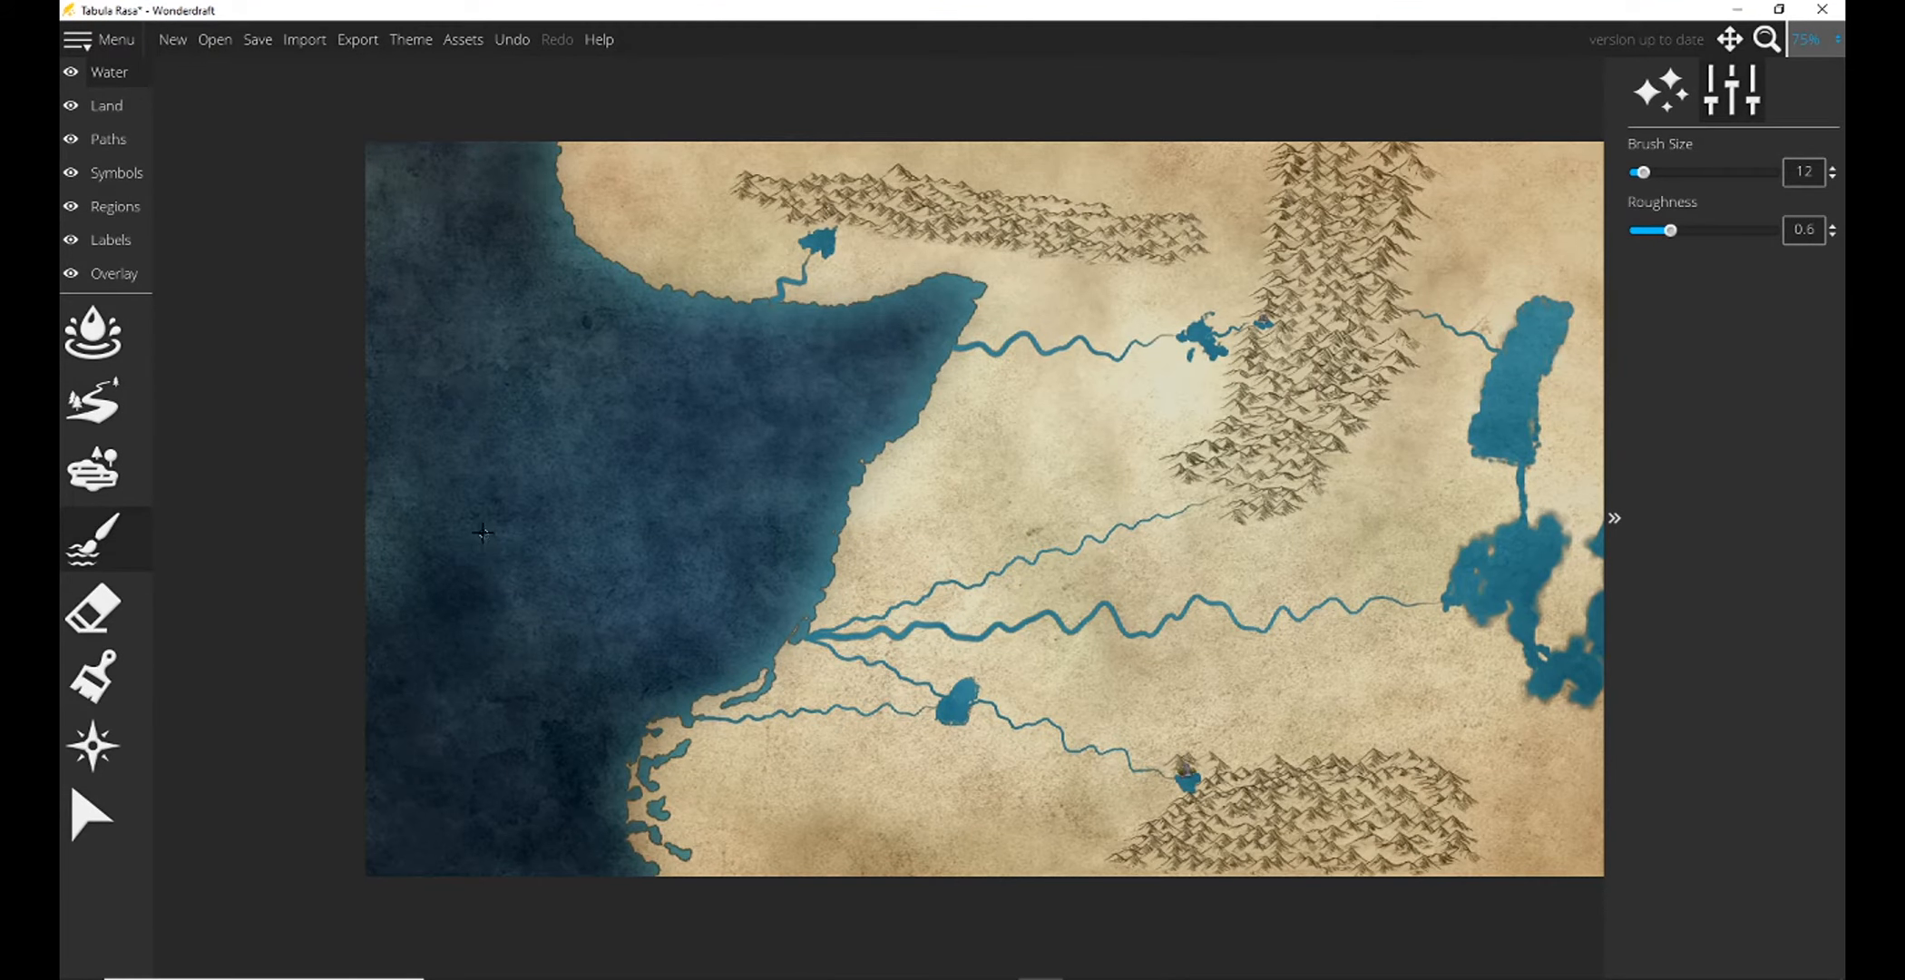
left_click_drag(907, 453, 570, 524)
Examine the label, region and overlay tools, the scale bar settings, and the land color brush with its custom color picker.
left_click(114, 242)
left_click(118, 276)
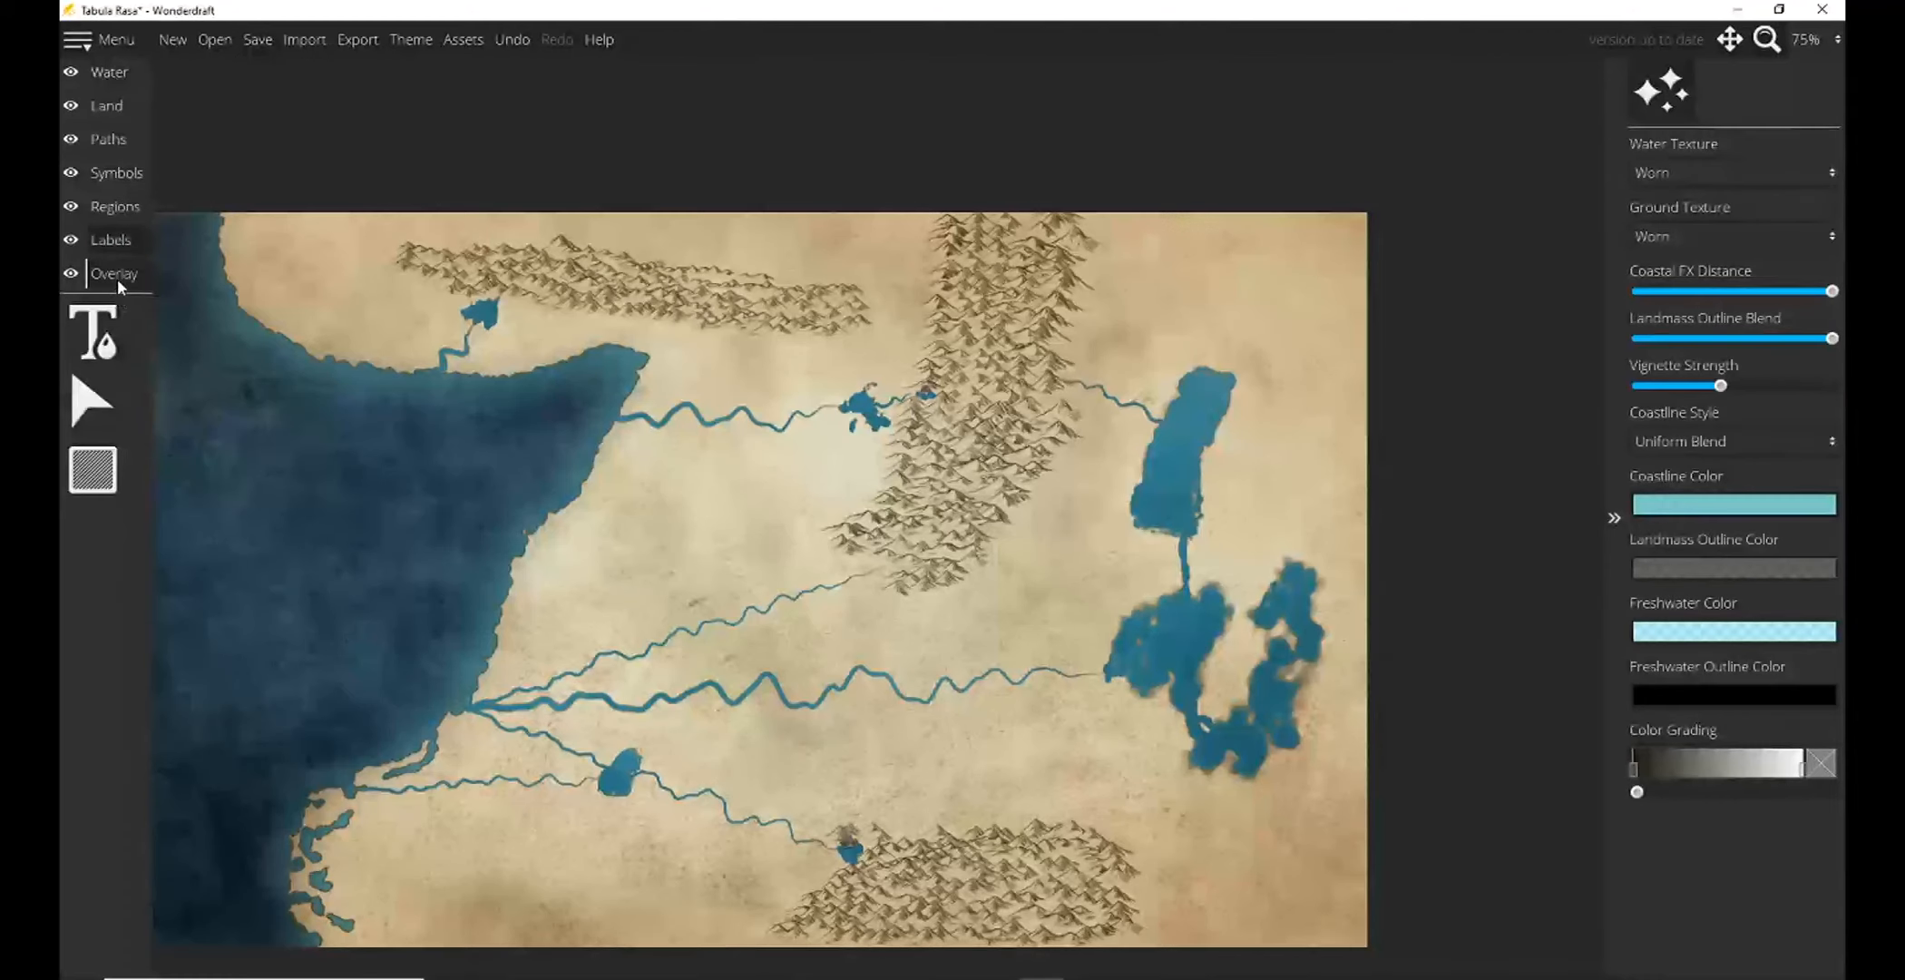
left_click(111, 201)
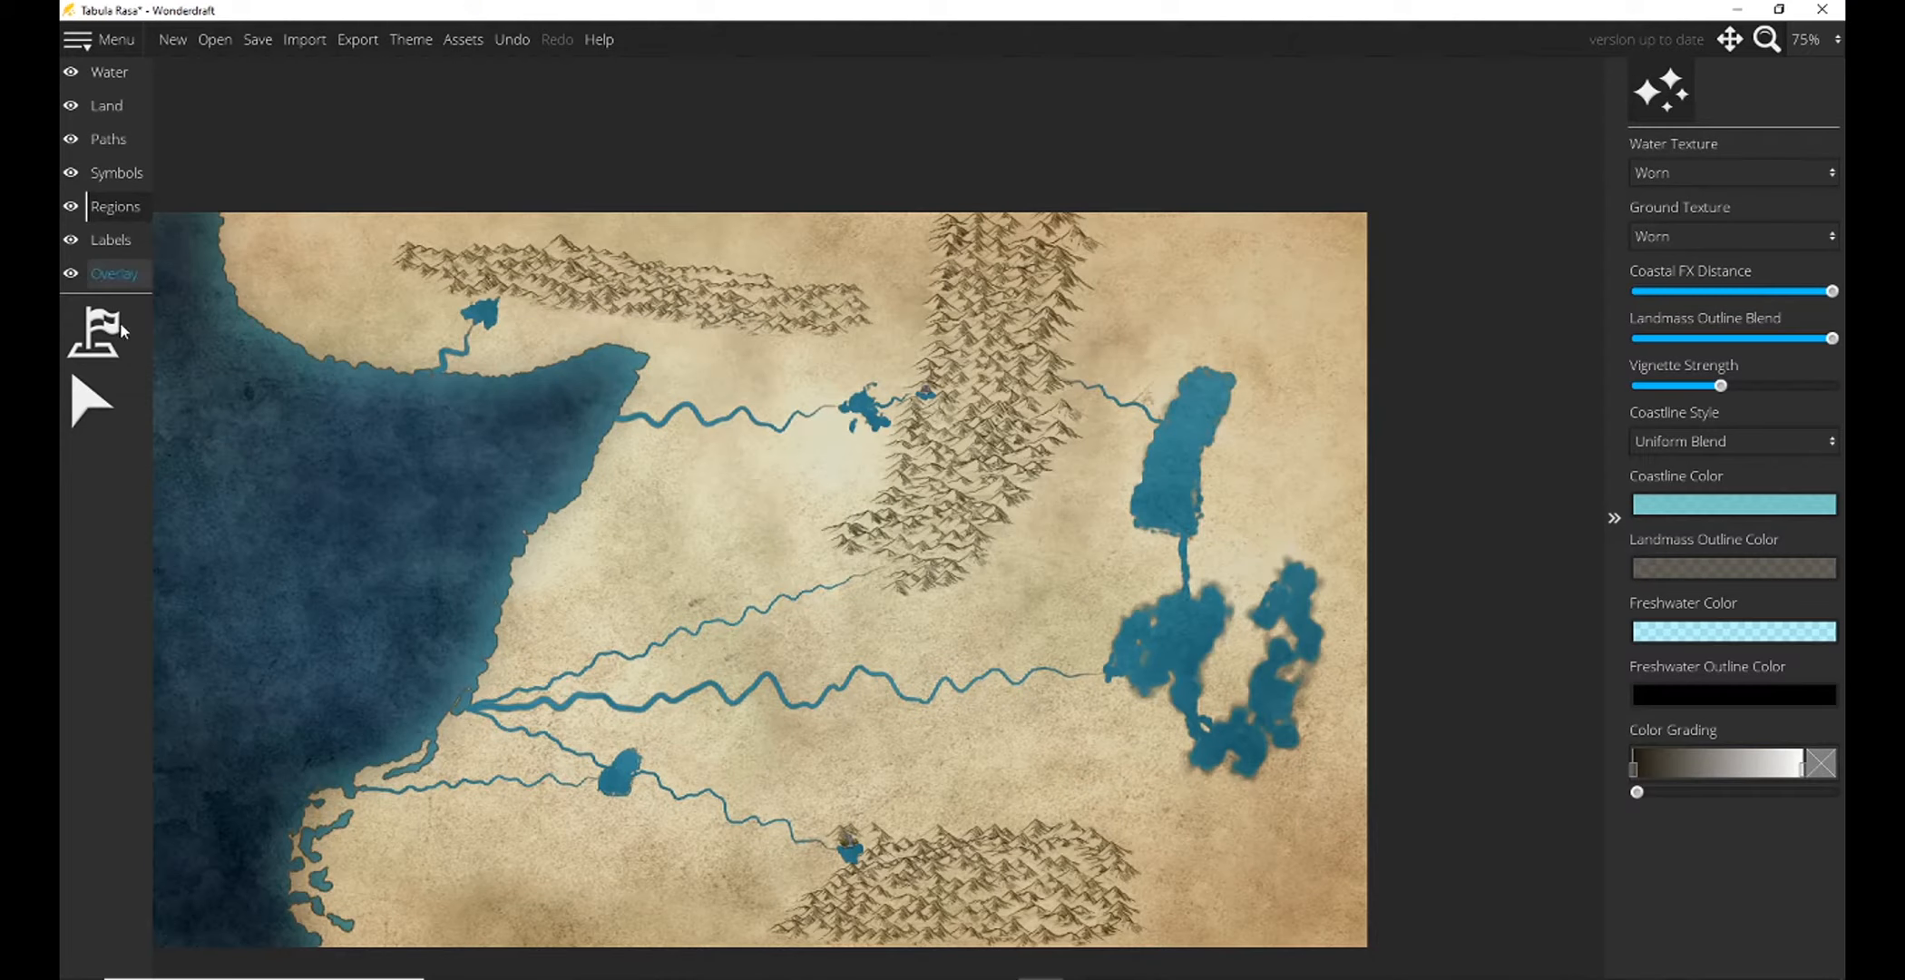
left_click(109, 276)
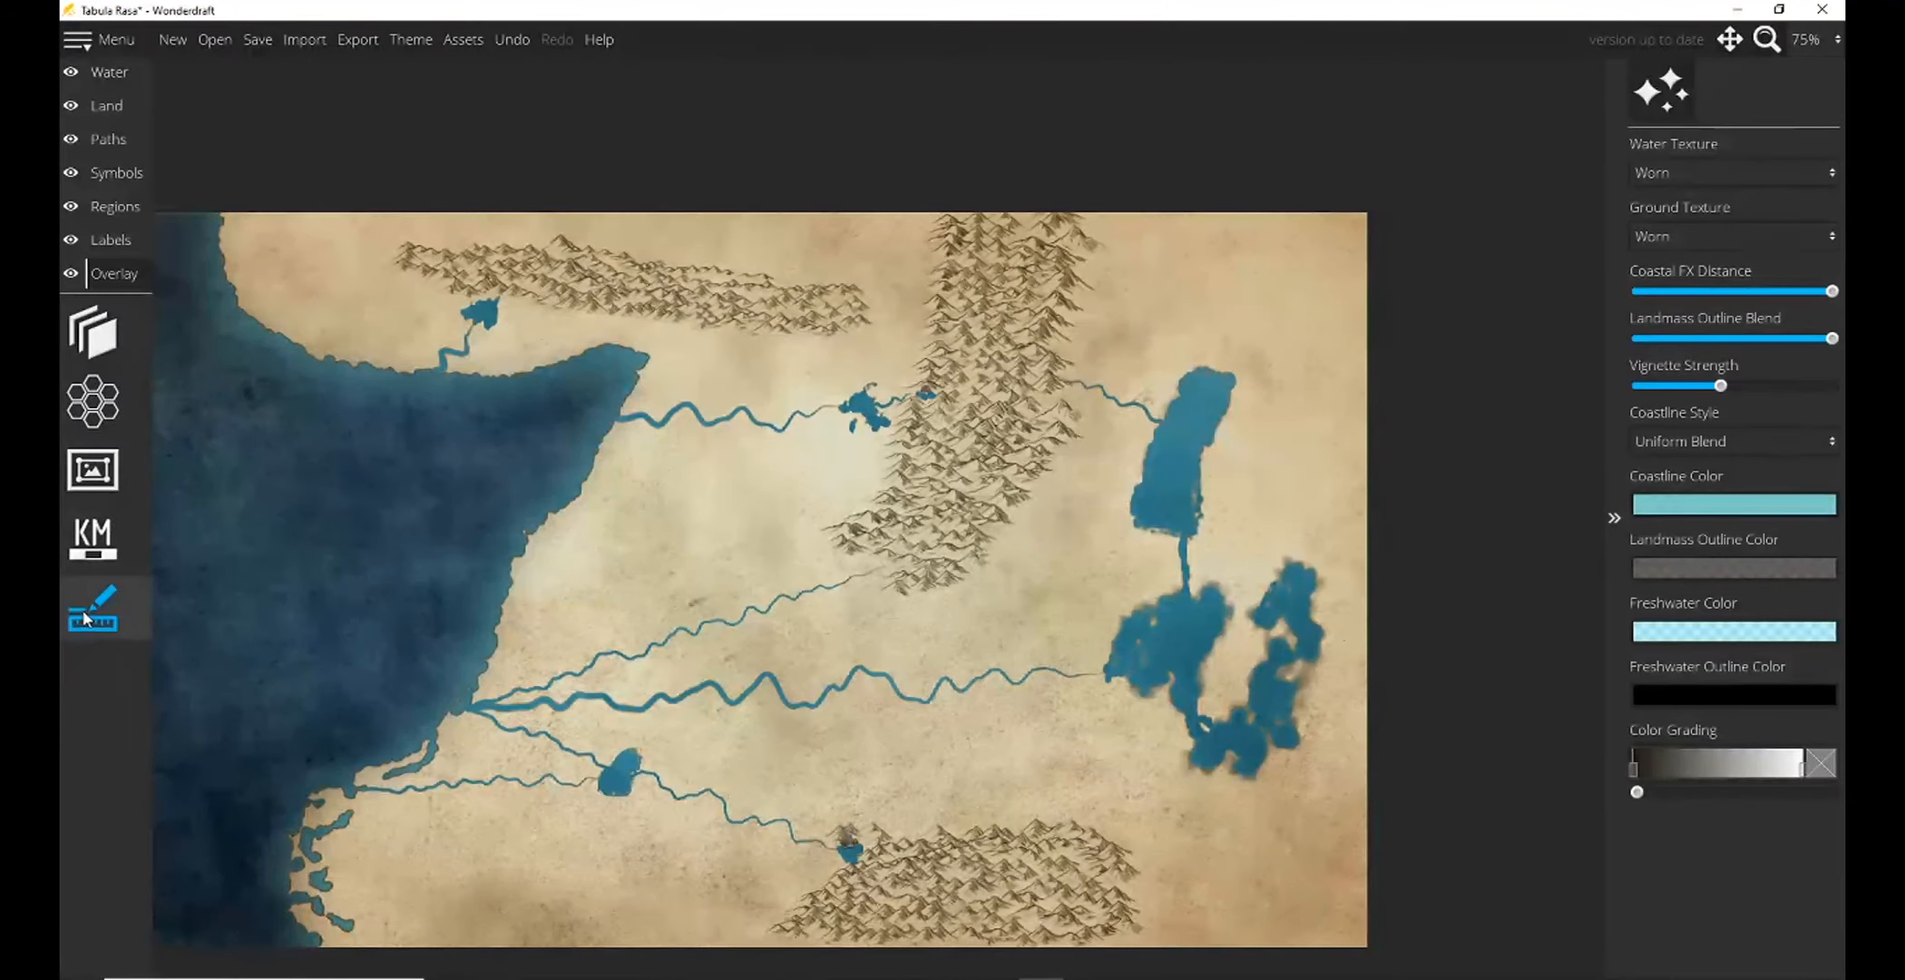
left_click(107, 553)
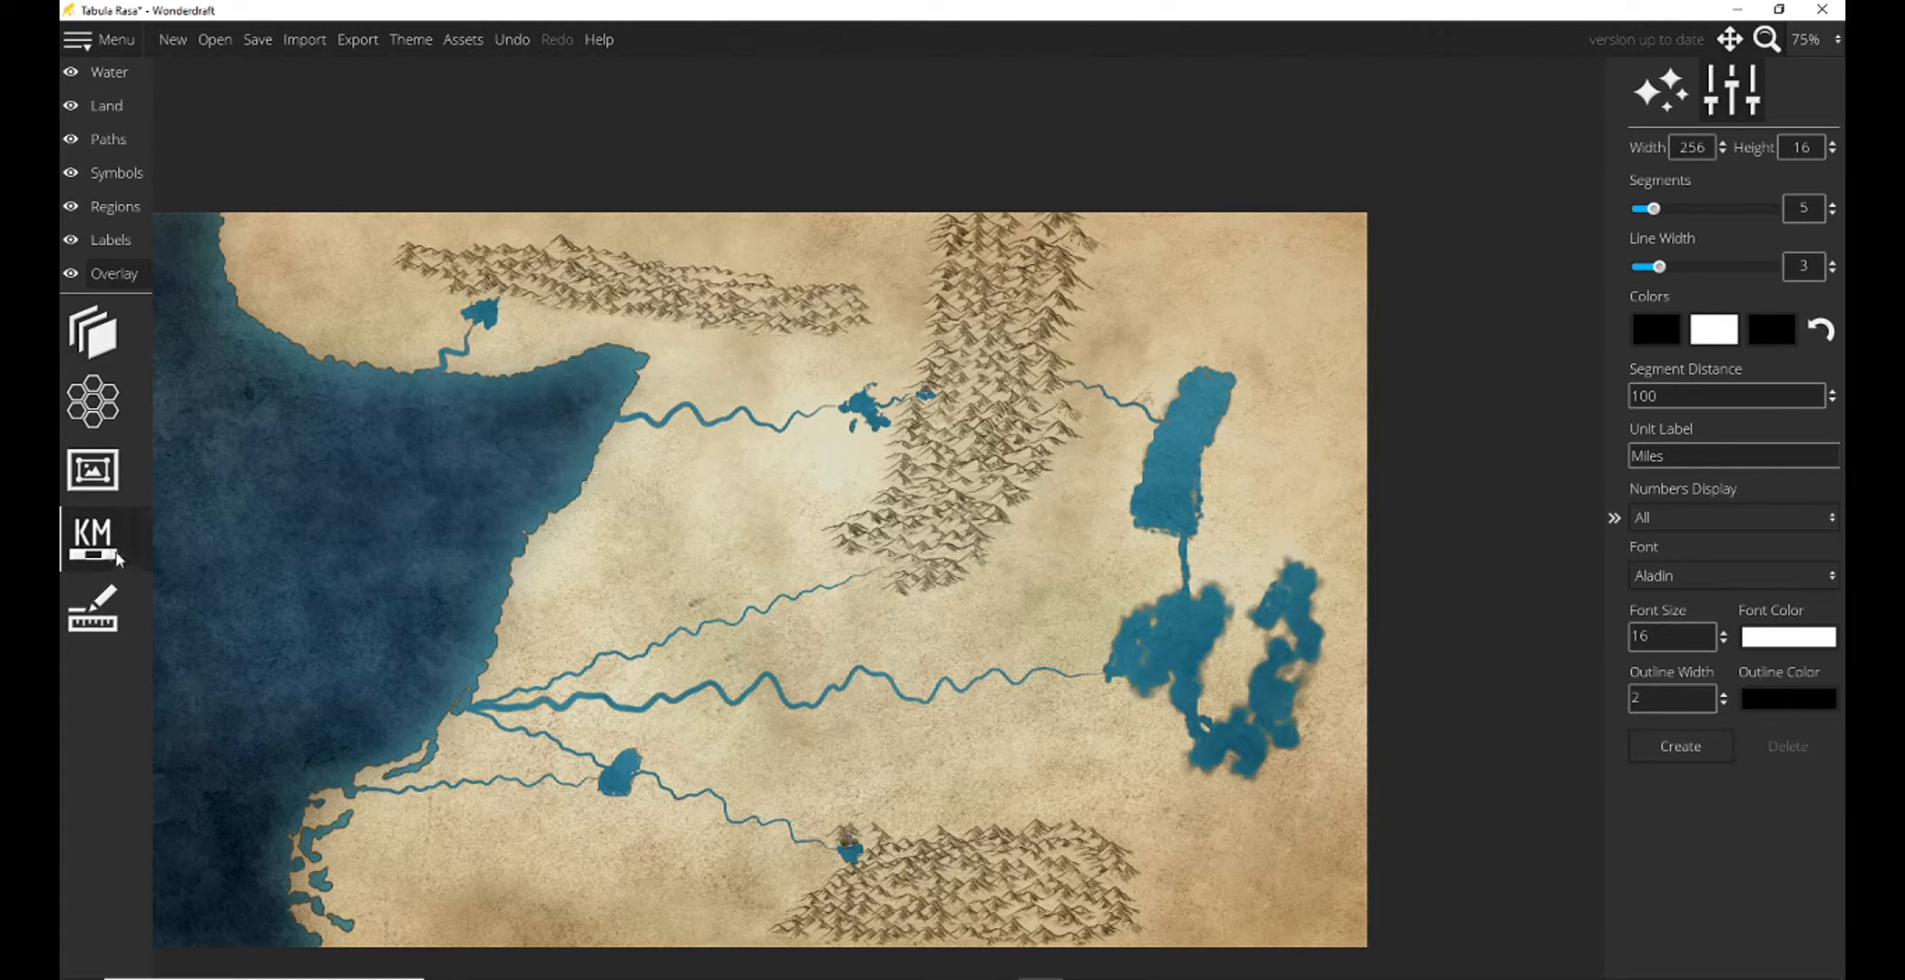
left_click(102, 105)
left_click(92, 687)
left_click(1657, 817)
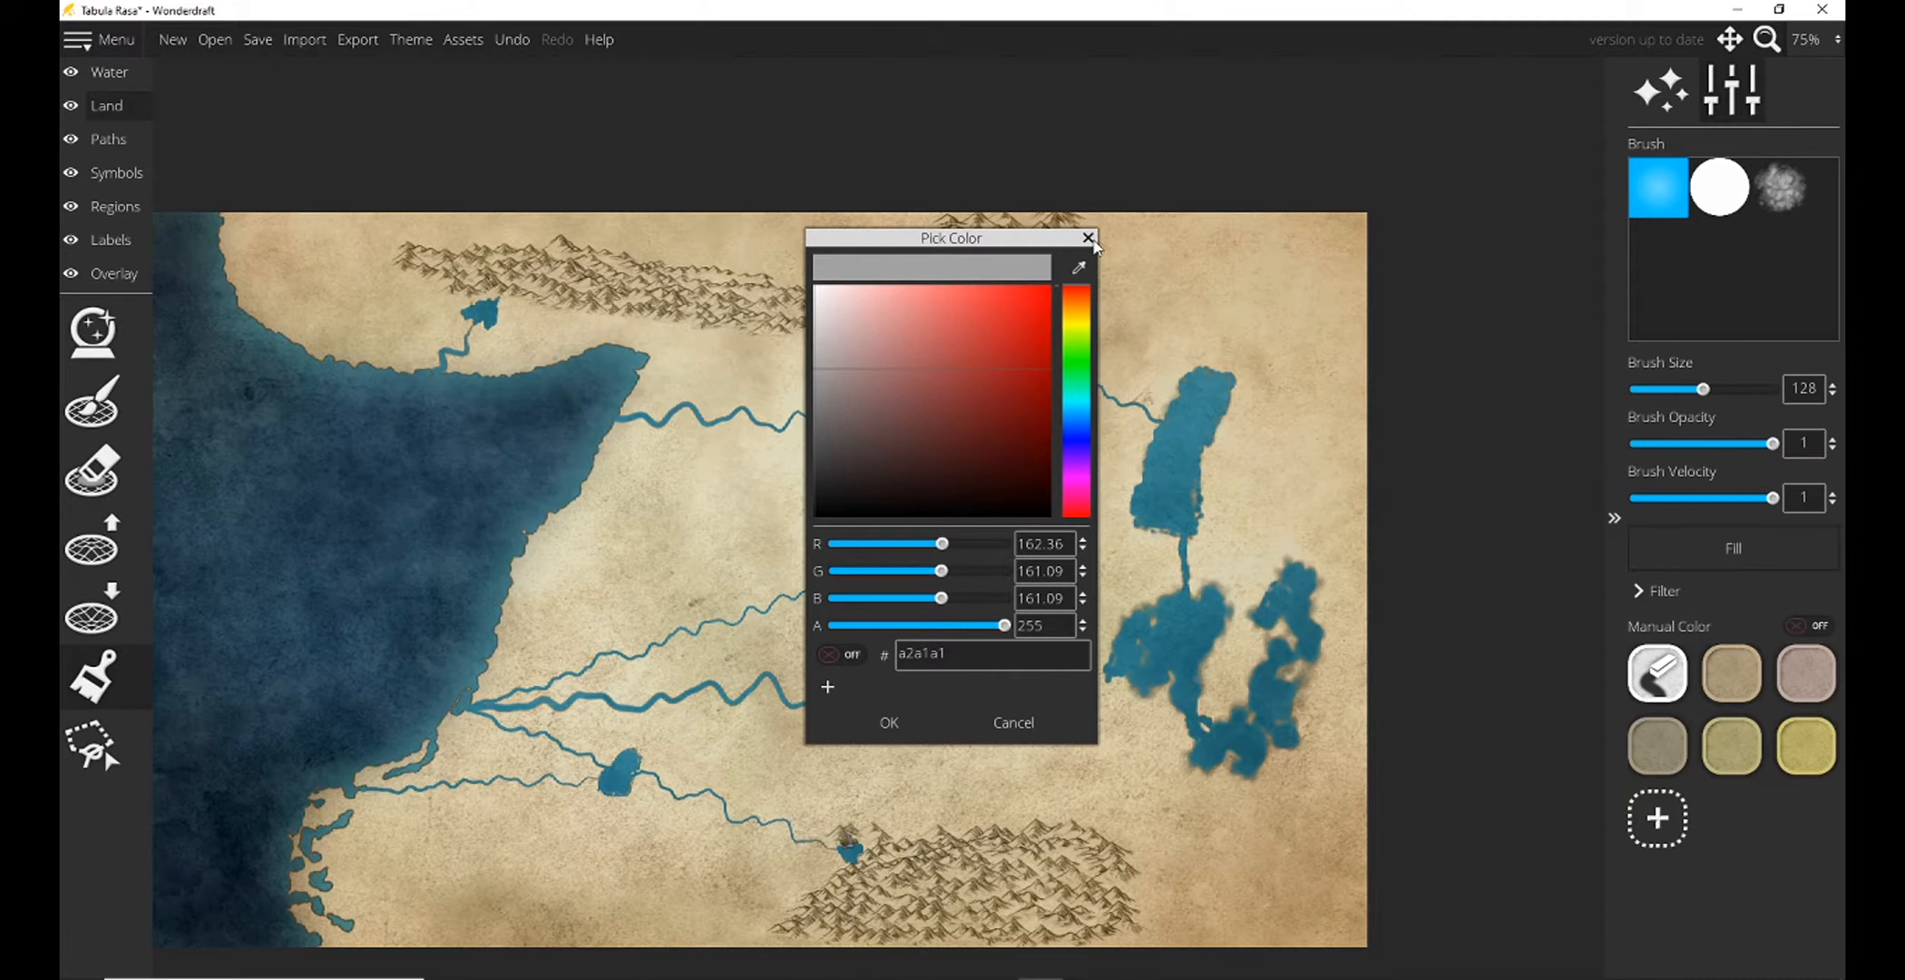
left_click(1089, 238)
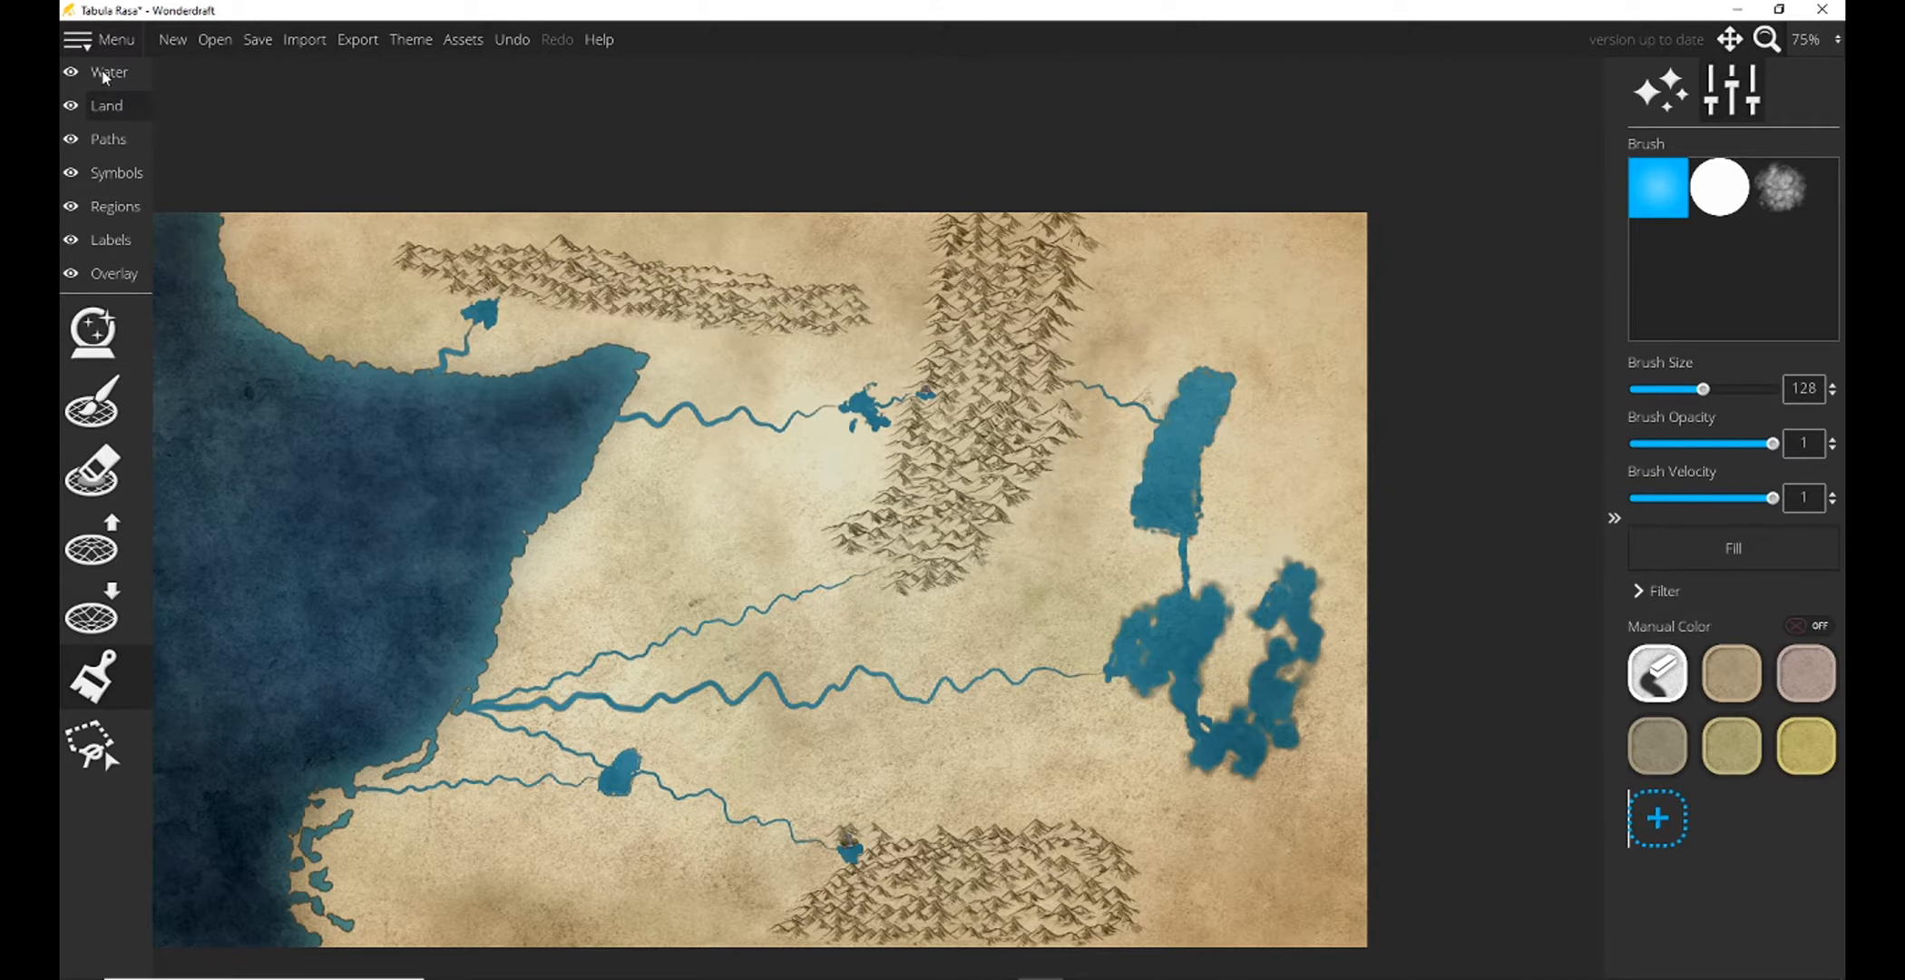
Browse the settlement symbols palette for map symbols.
left_click(116, 175)
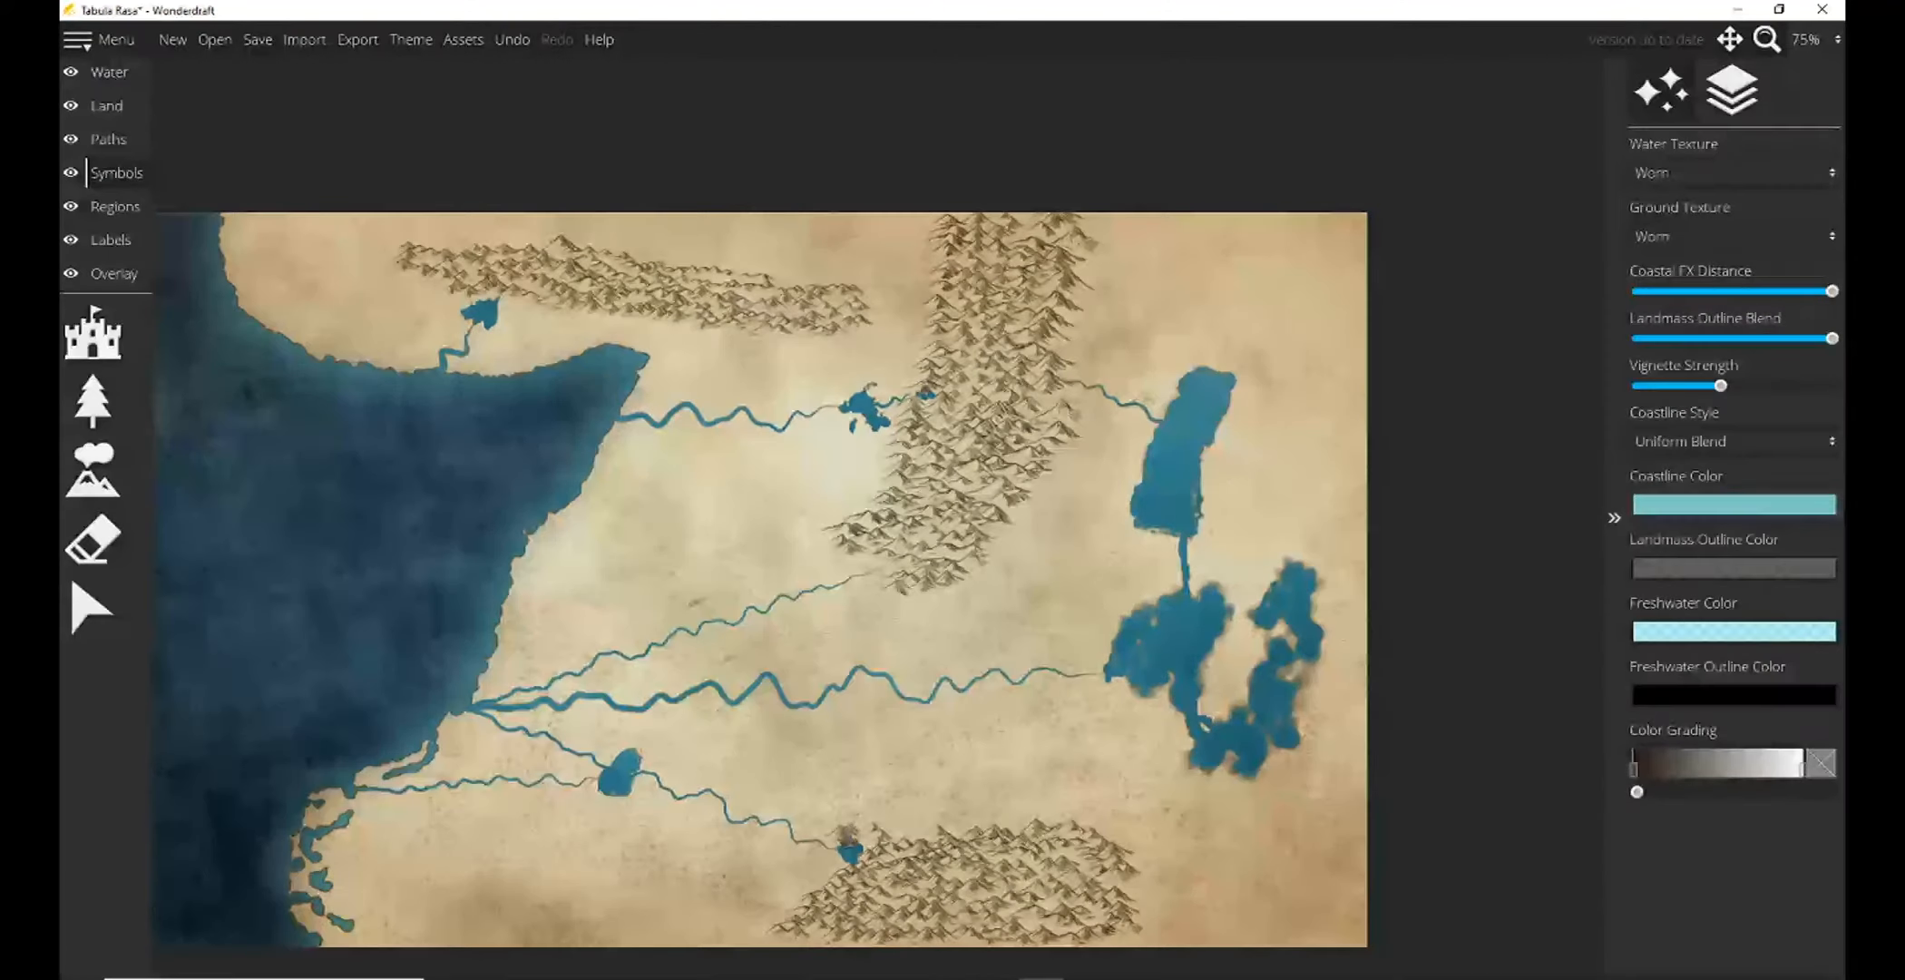
left_click(81, 342)
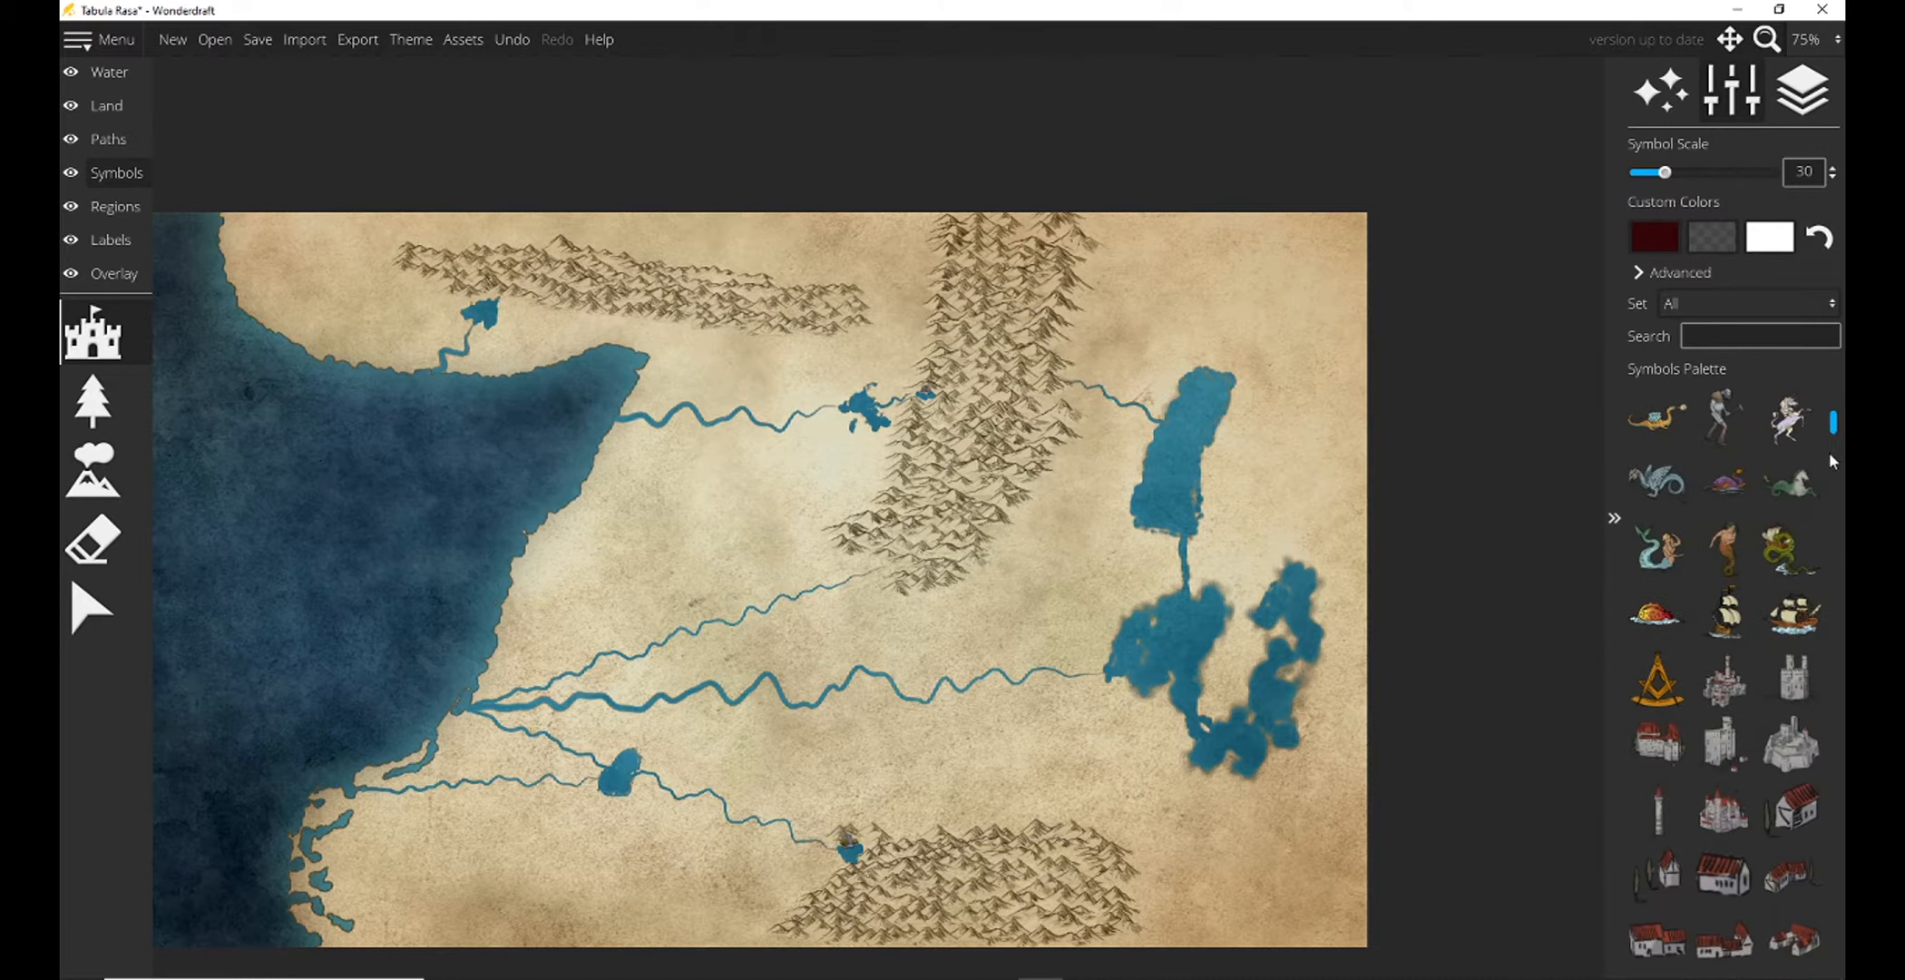
left_click_drag(1834, 431, 1834, 553)
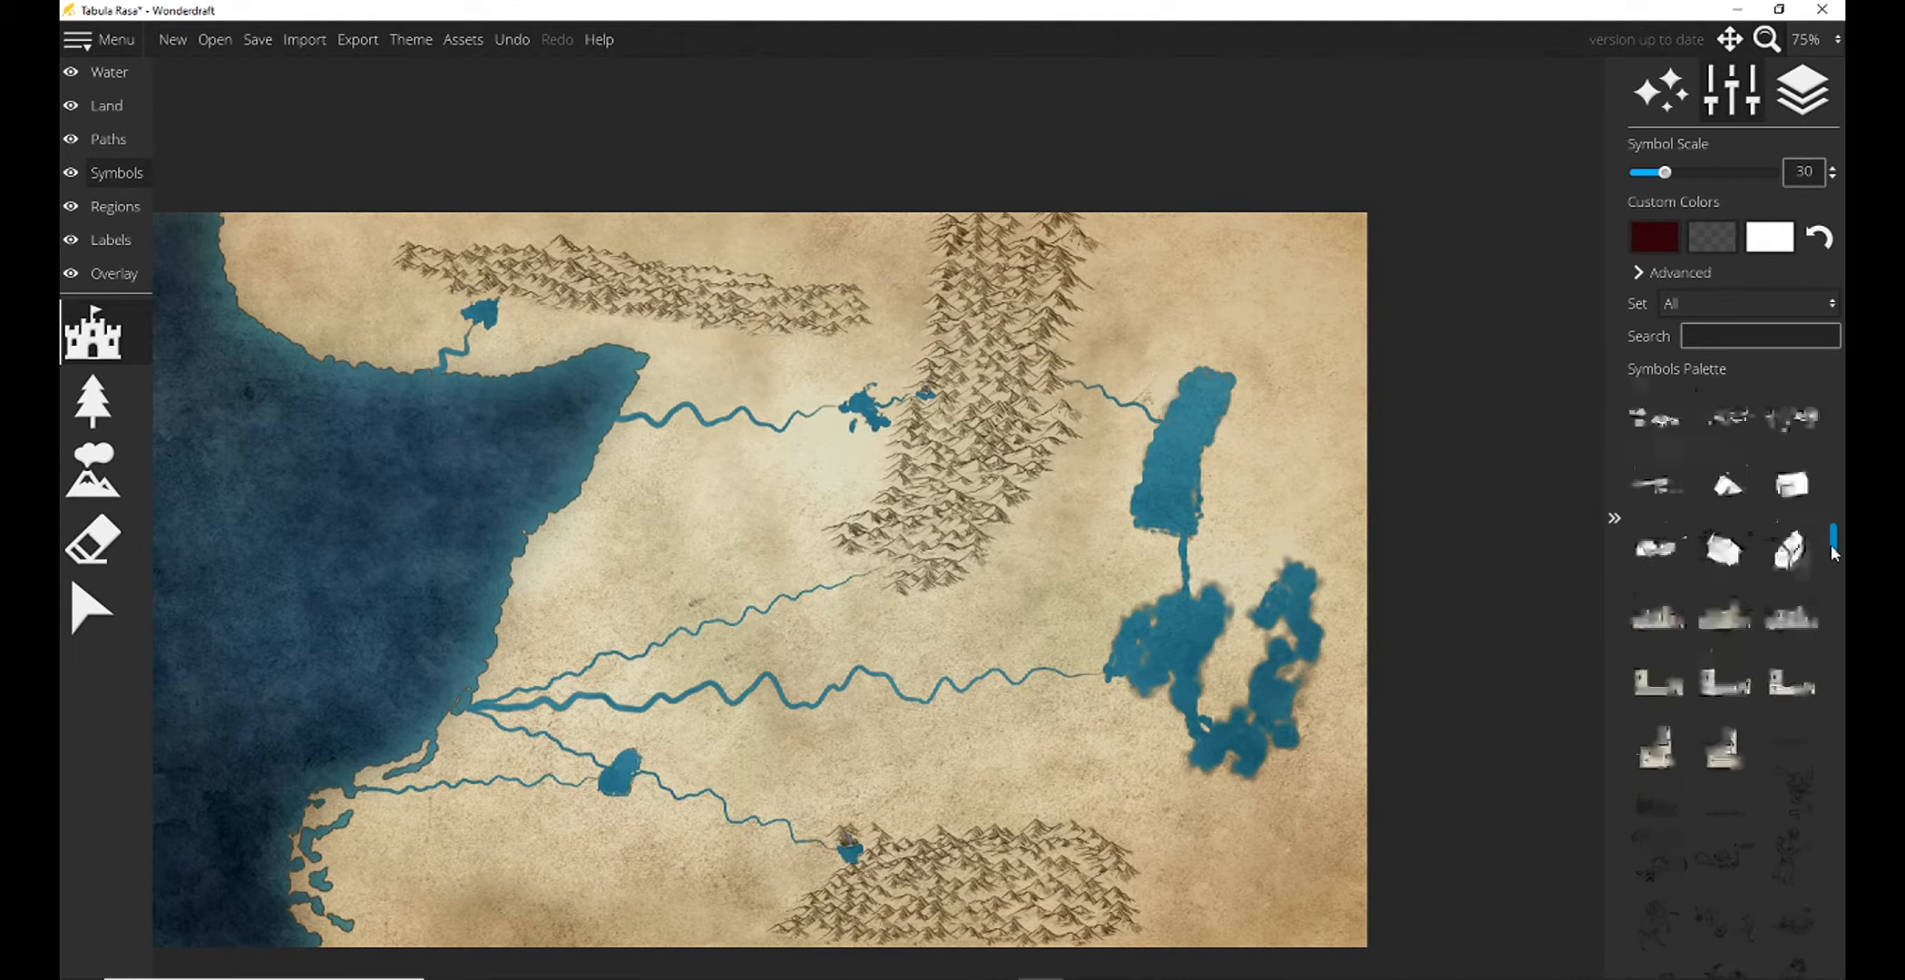
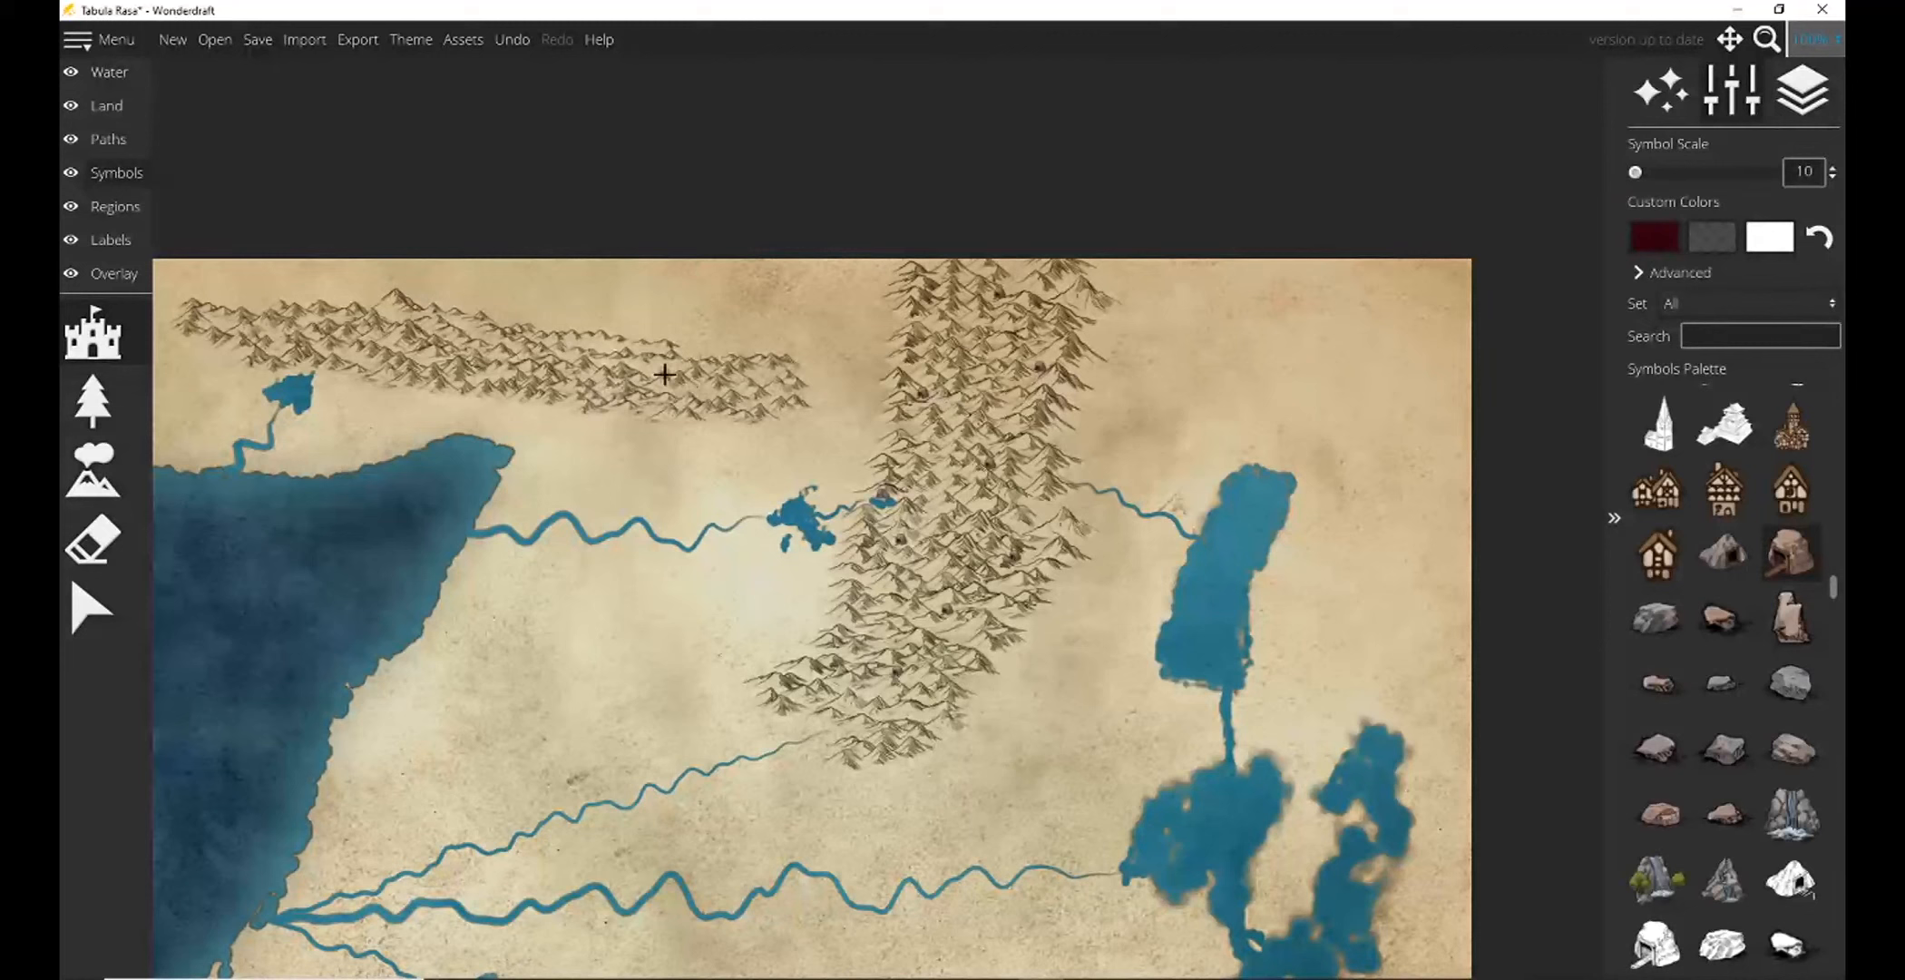
Place reddish cave symbols at scale 10 along the northern mountain range and within the southern mountains.
left_click(696, 385)
left_click(278, 334)
left_click(498, 358)
left_click_drag(1163, 597, 1065, 2)
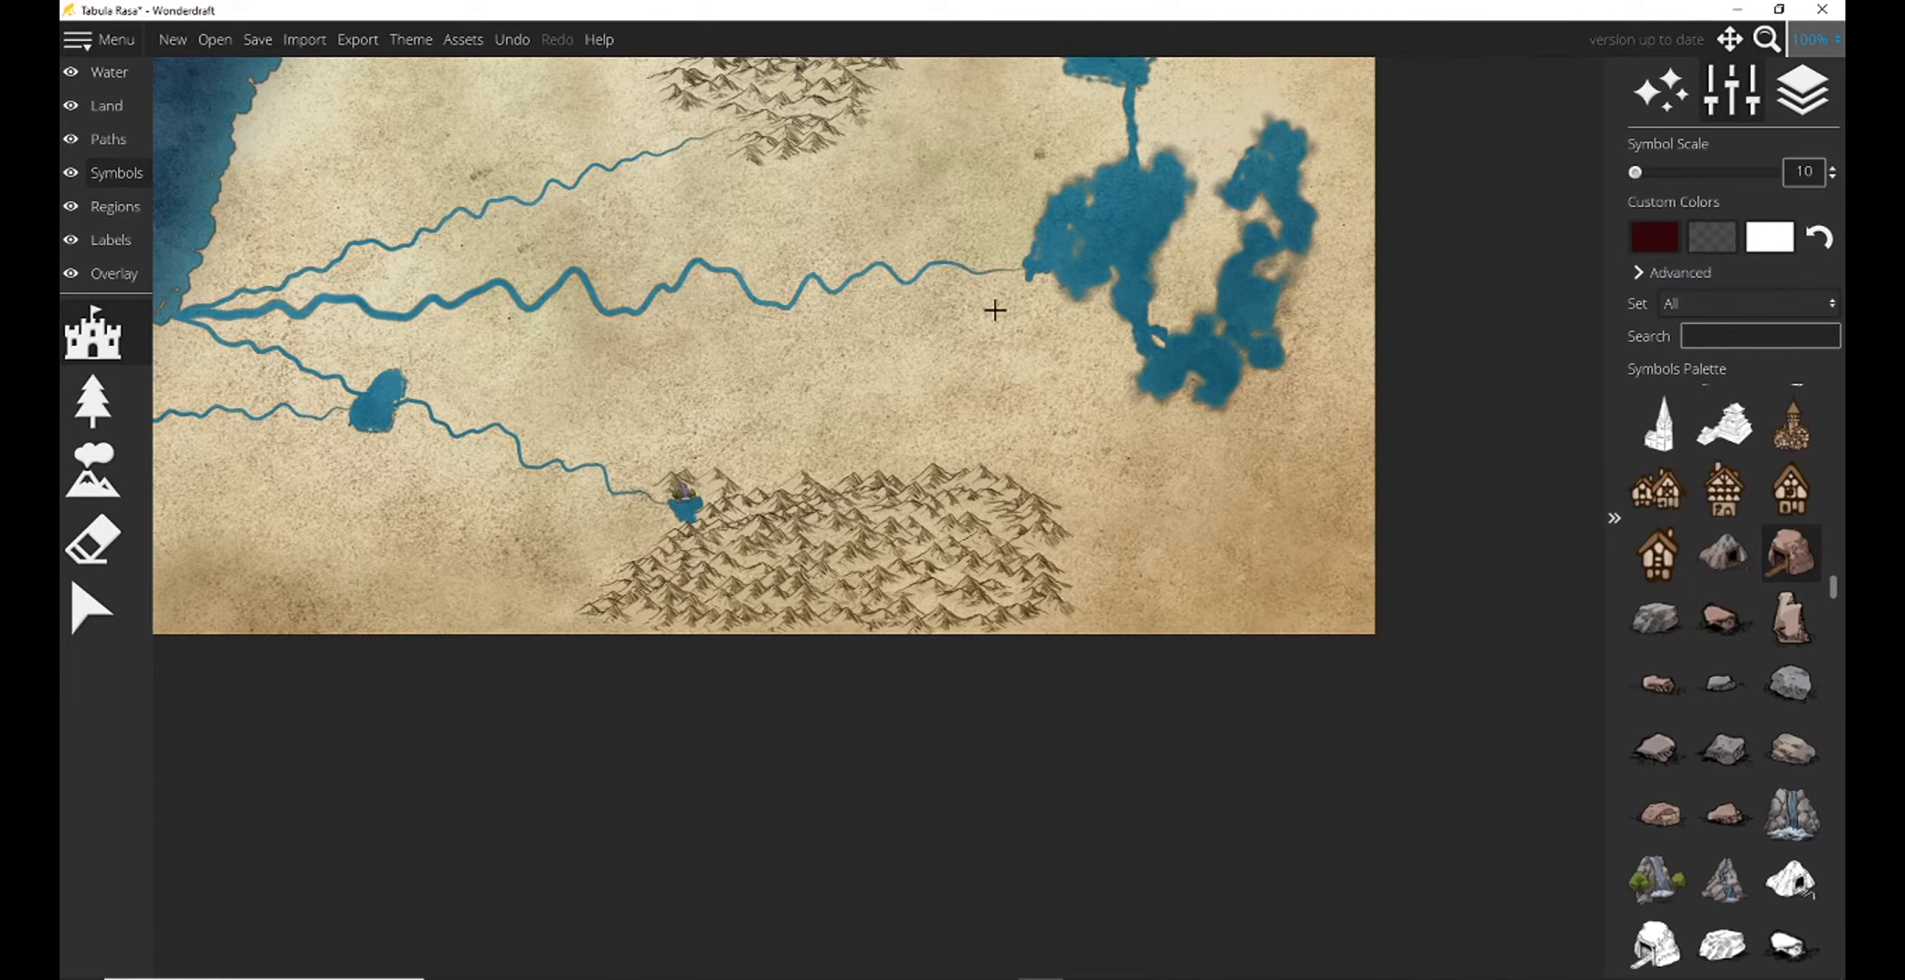
left_click(930, 601)
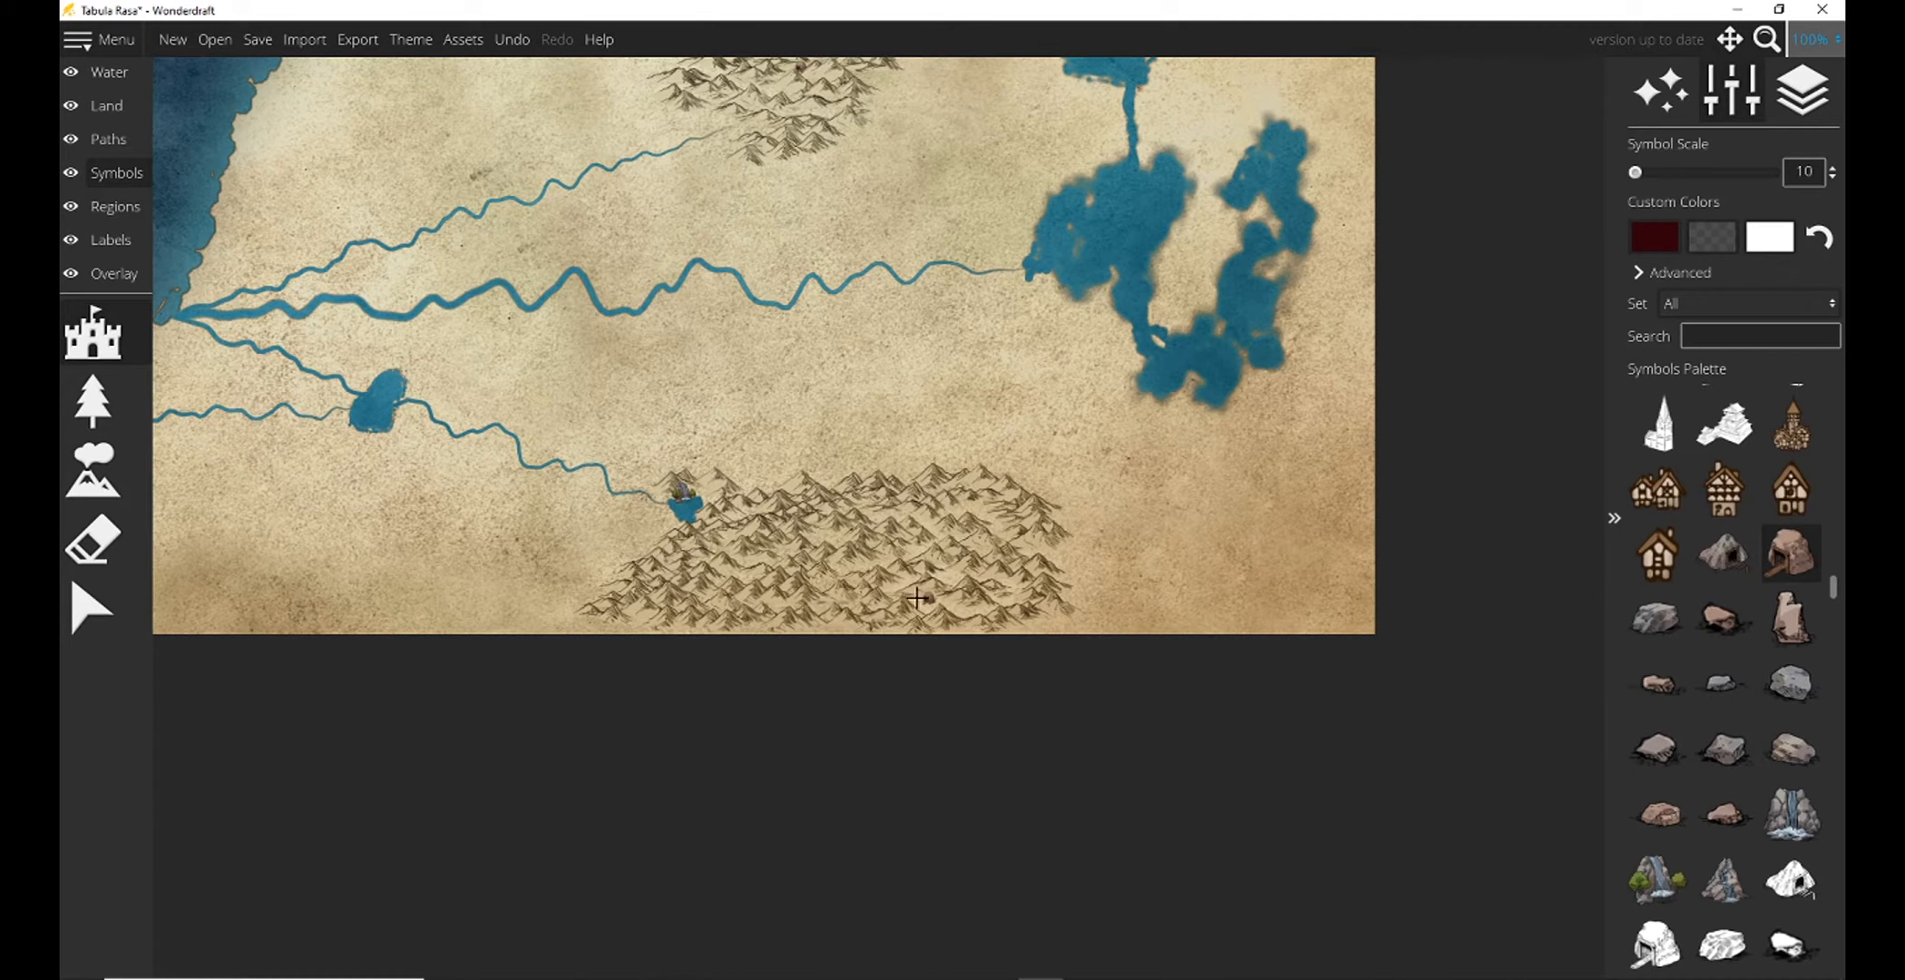
left_click(752, 562)
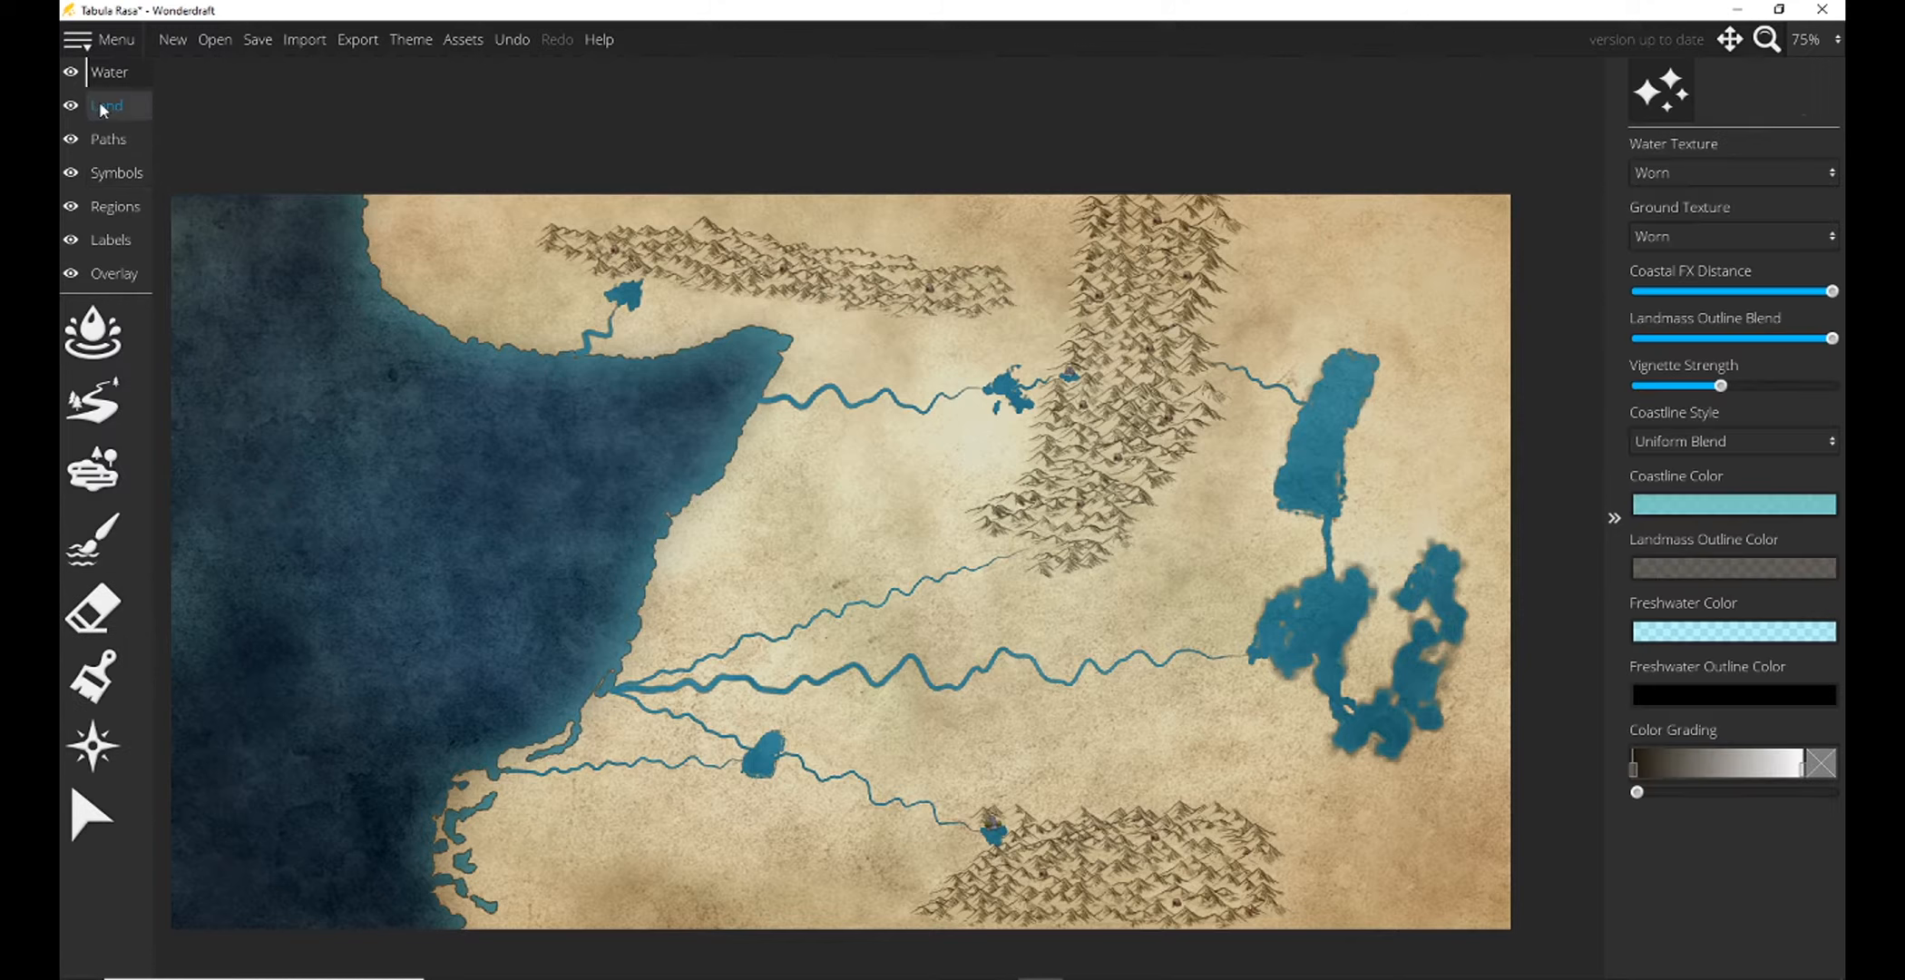
Switch to the color brush for painting the land.
left_click(104, 106)
left_click(89, 685)
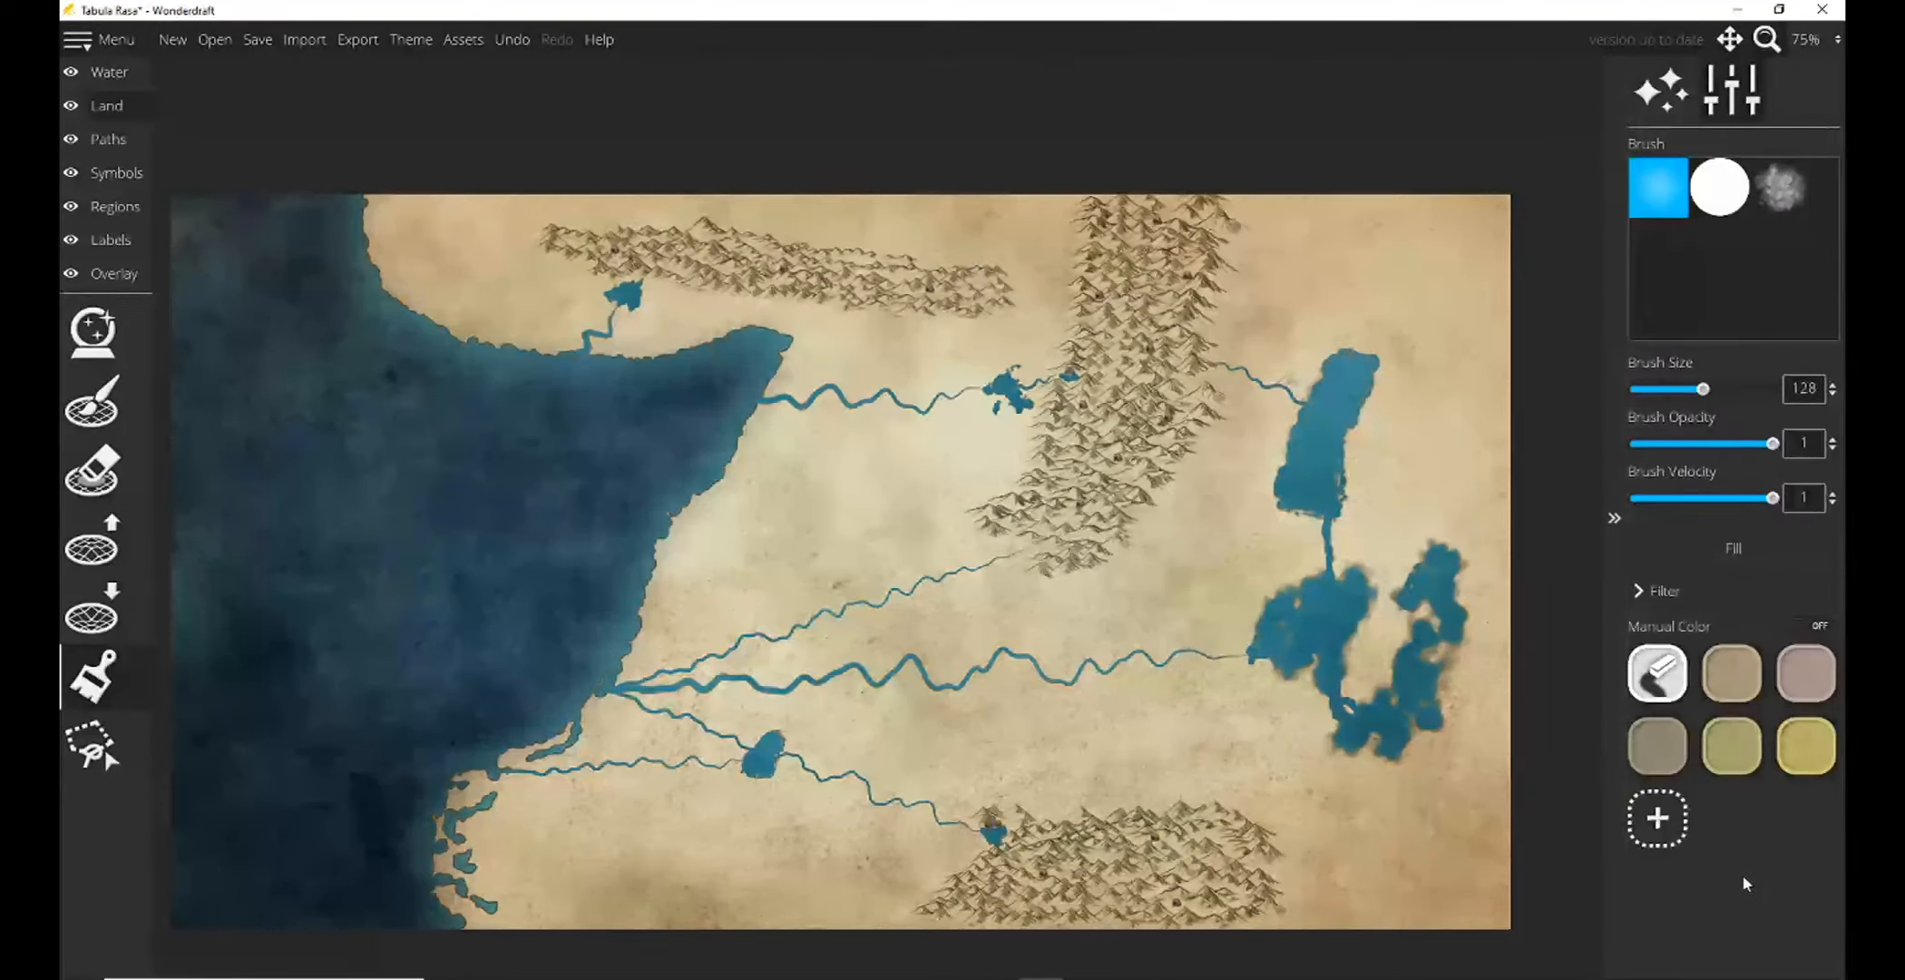
Add a custom green land color, 067b34, to the manual color swatches.
left_click(1659, 822)
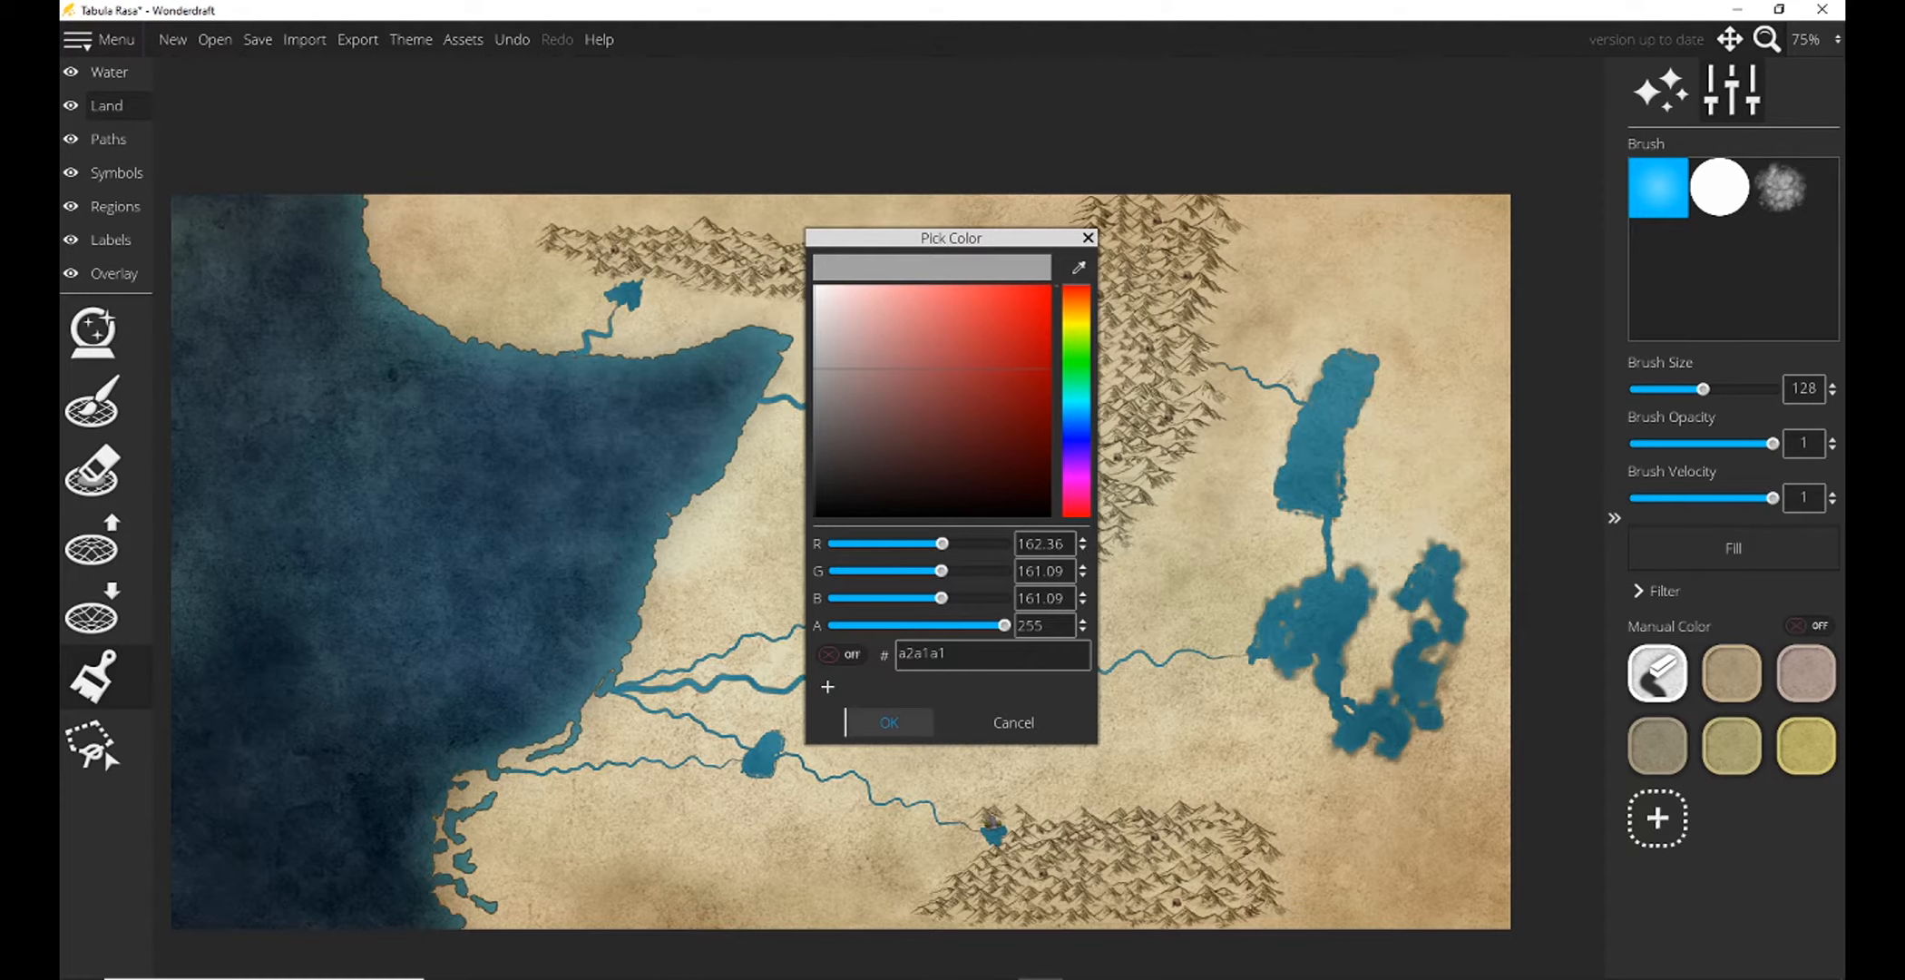
key("alt+Tab")
left_click(1077, 379)
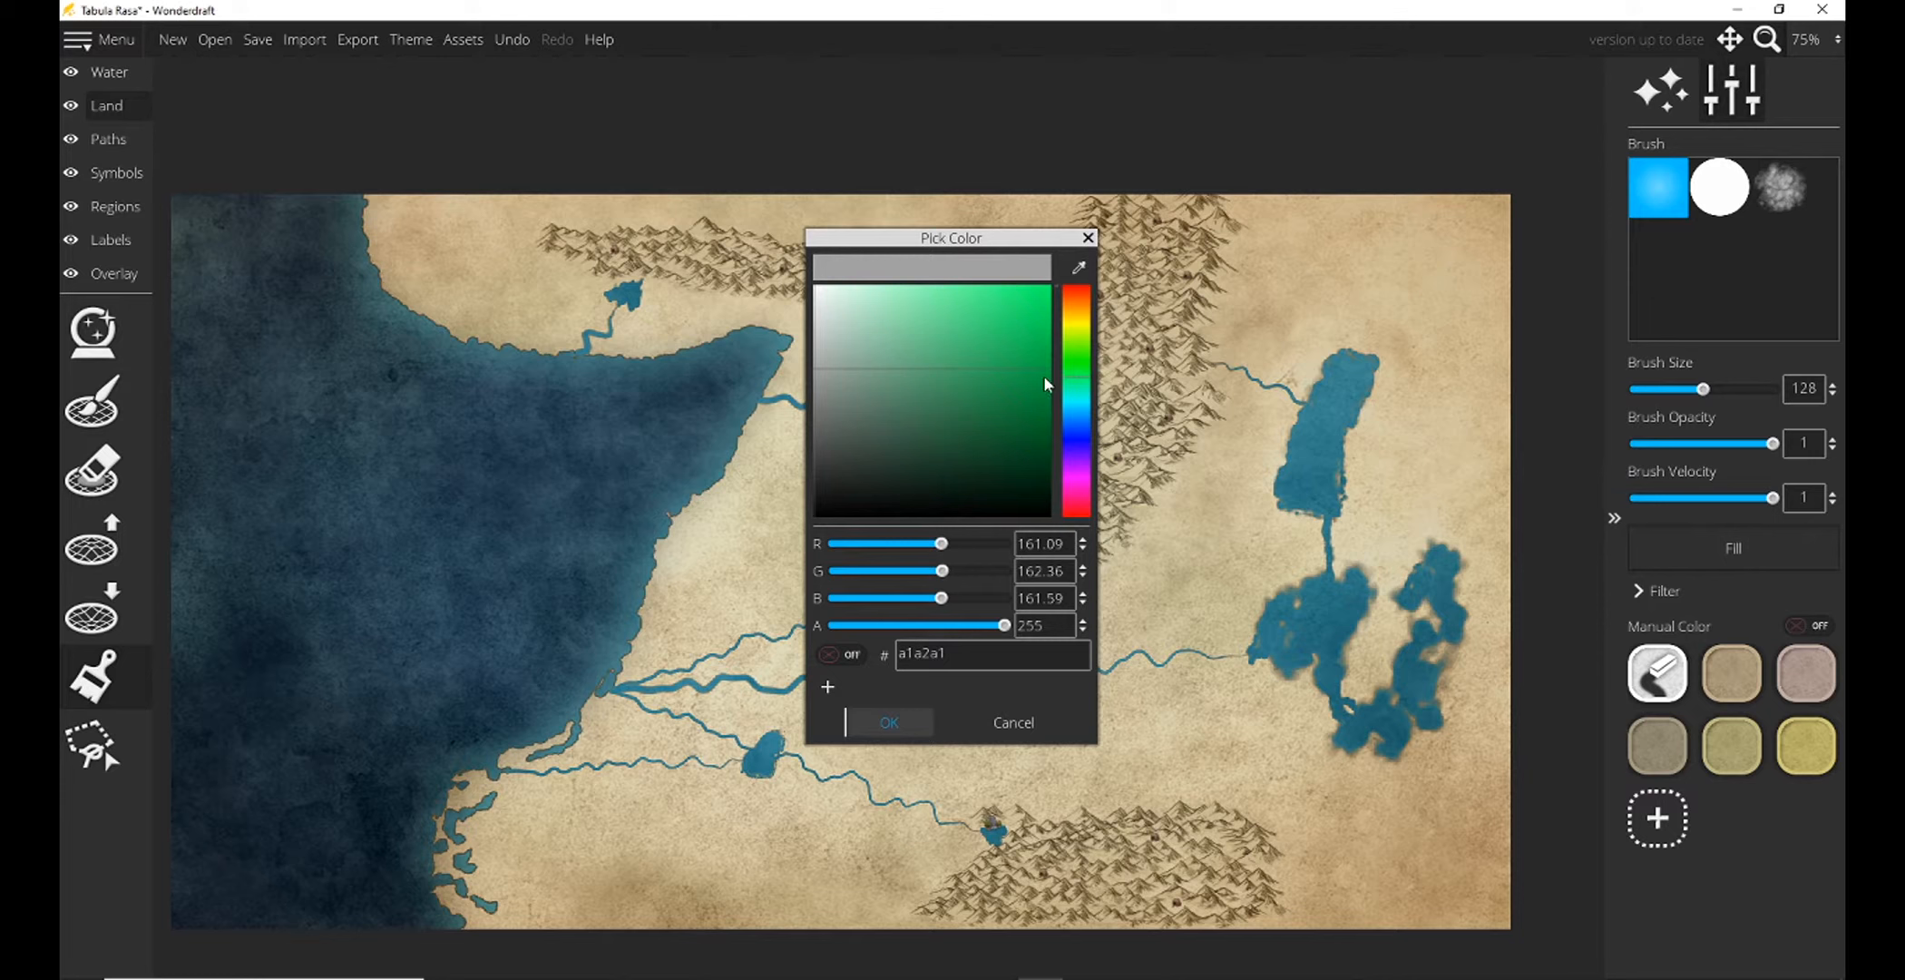
left_click_drag(853, 466, 1041, 412)
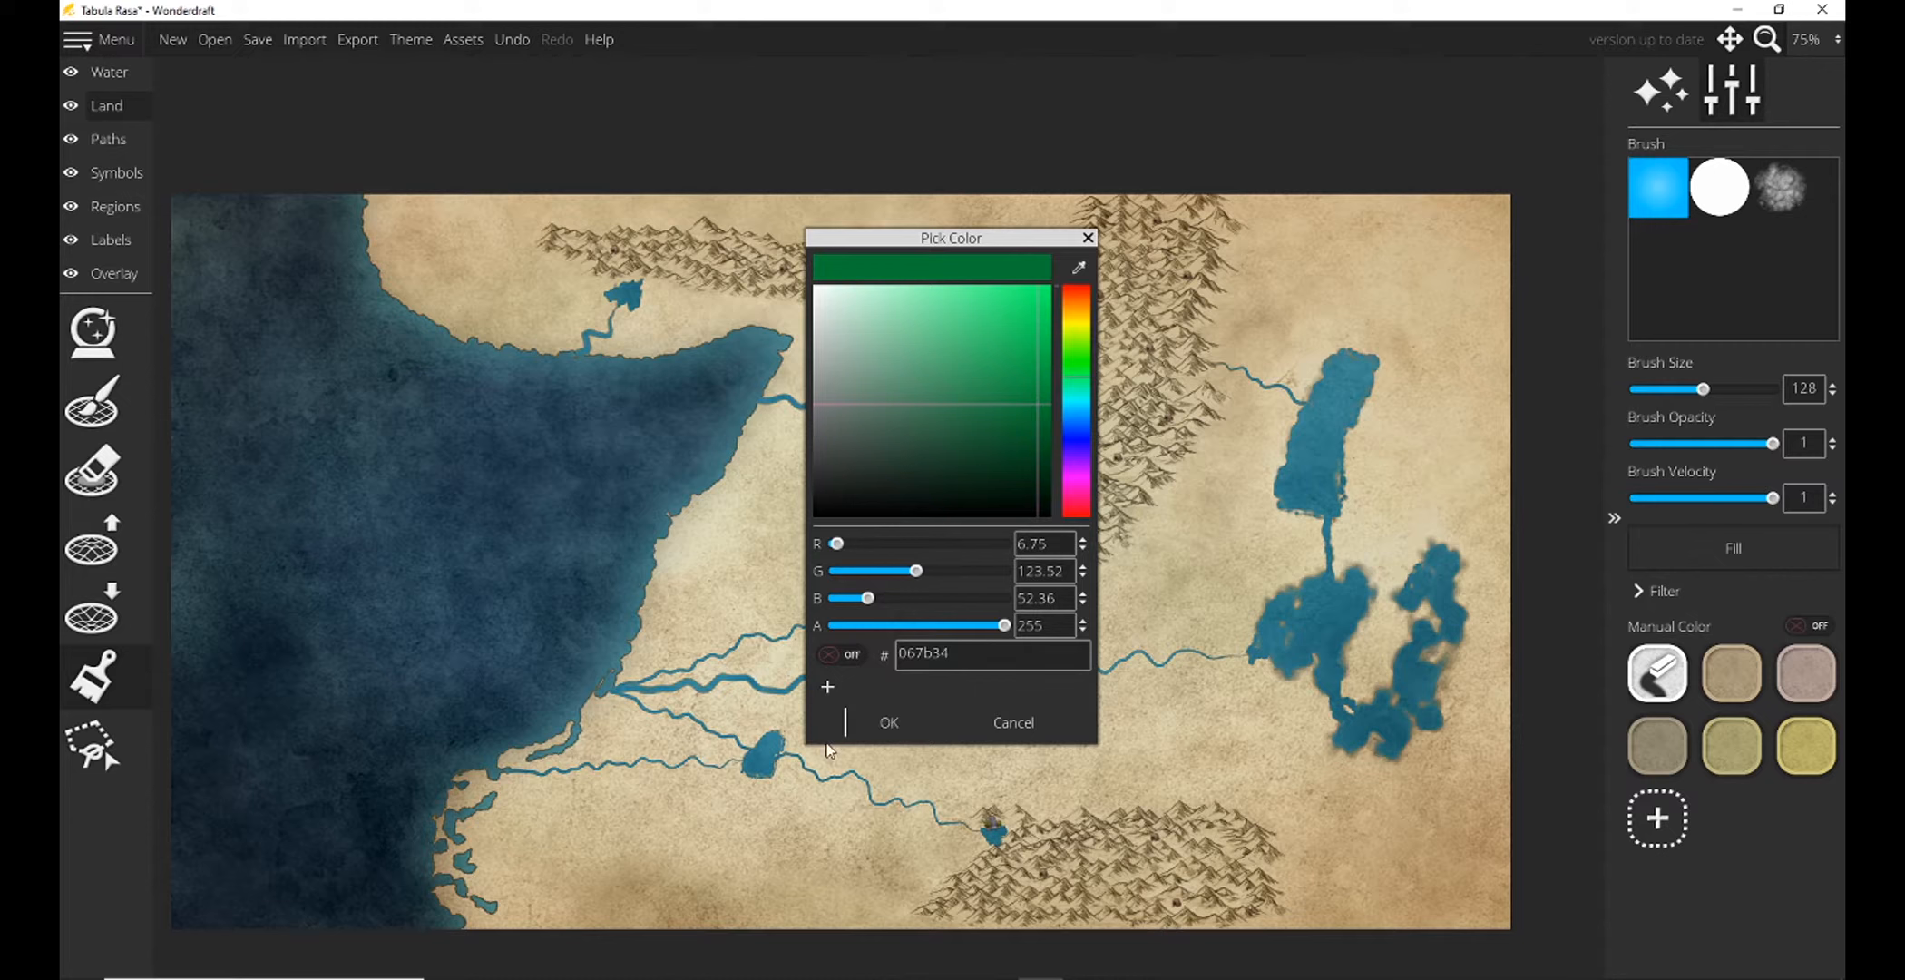
left_click(890, 722)
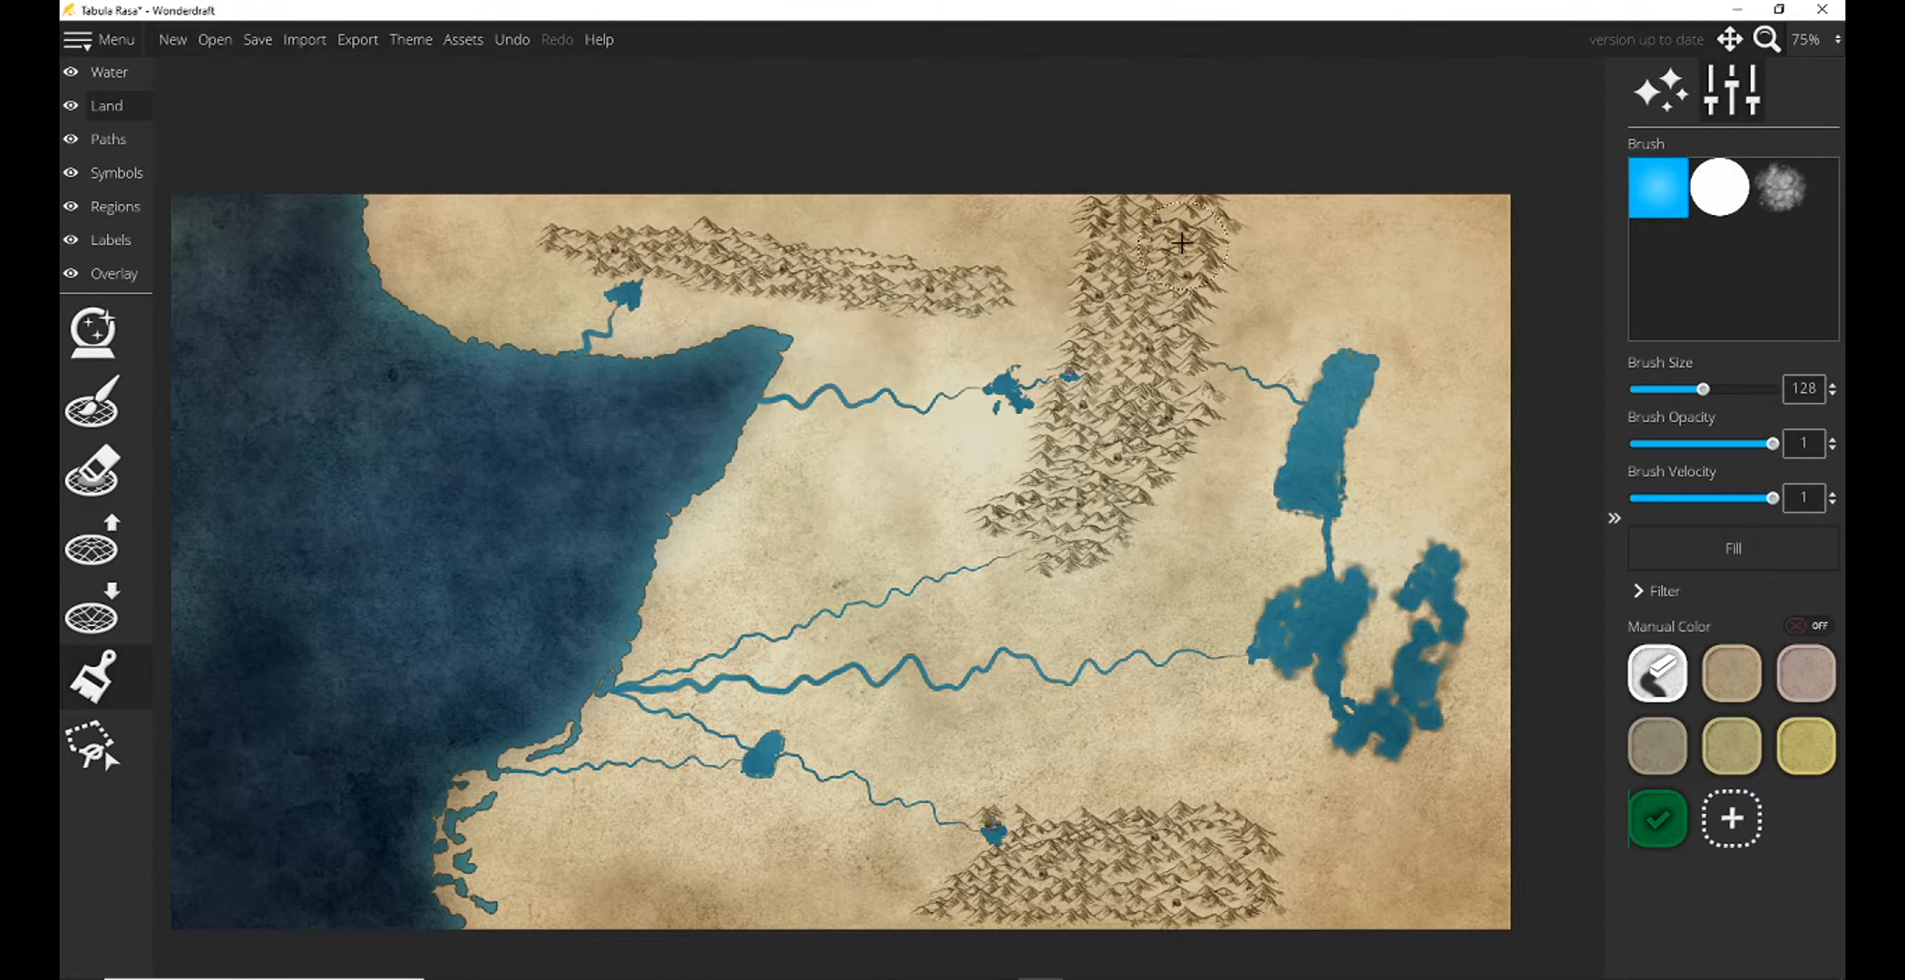
Try the new green over the central mountains with the size 128 brush, undo the stroke and remove the swatch.
mouse_move(1145, 326)
left_mouse_down()
mouse_move(1165, 336)
mouse_move(1102, 480)
left_mouse_up()
key("ctrl+z")
right_click(1678, 821)
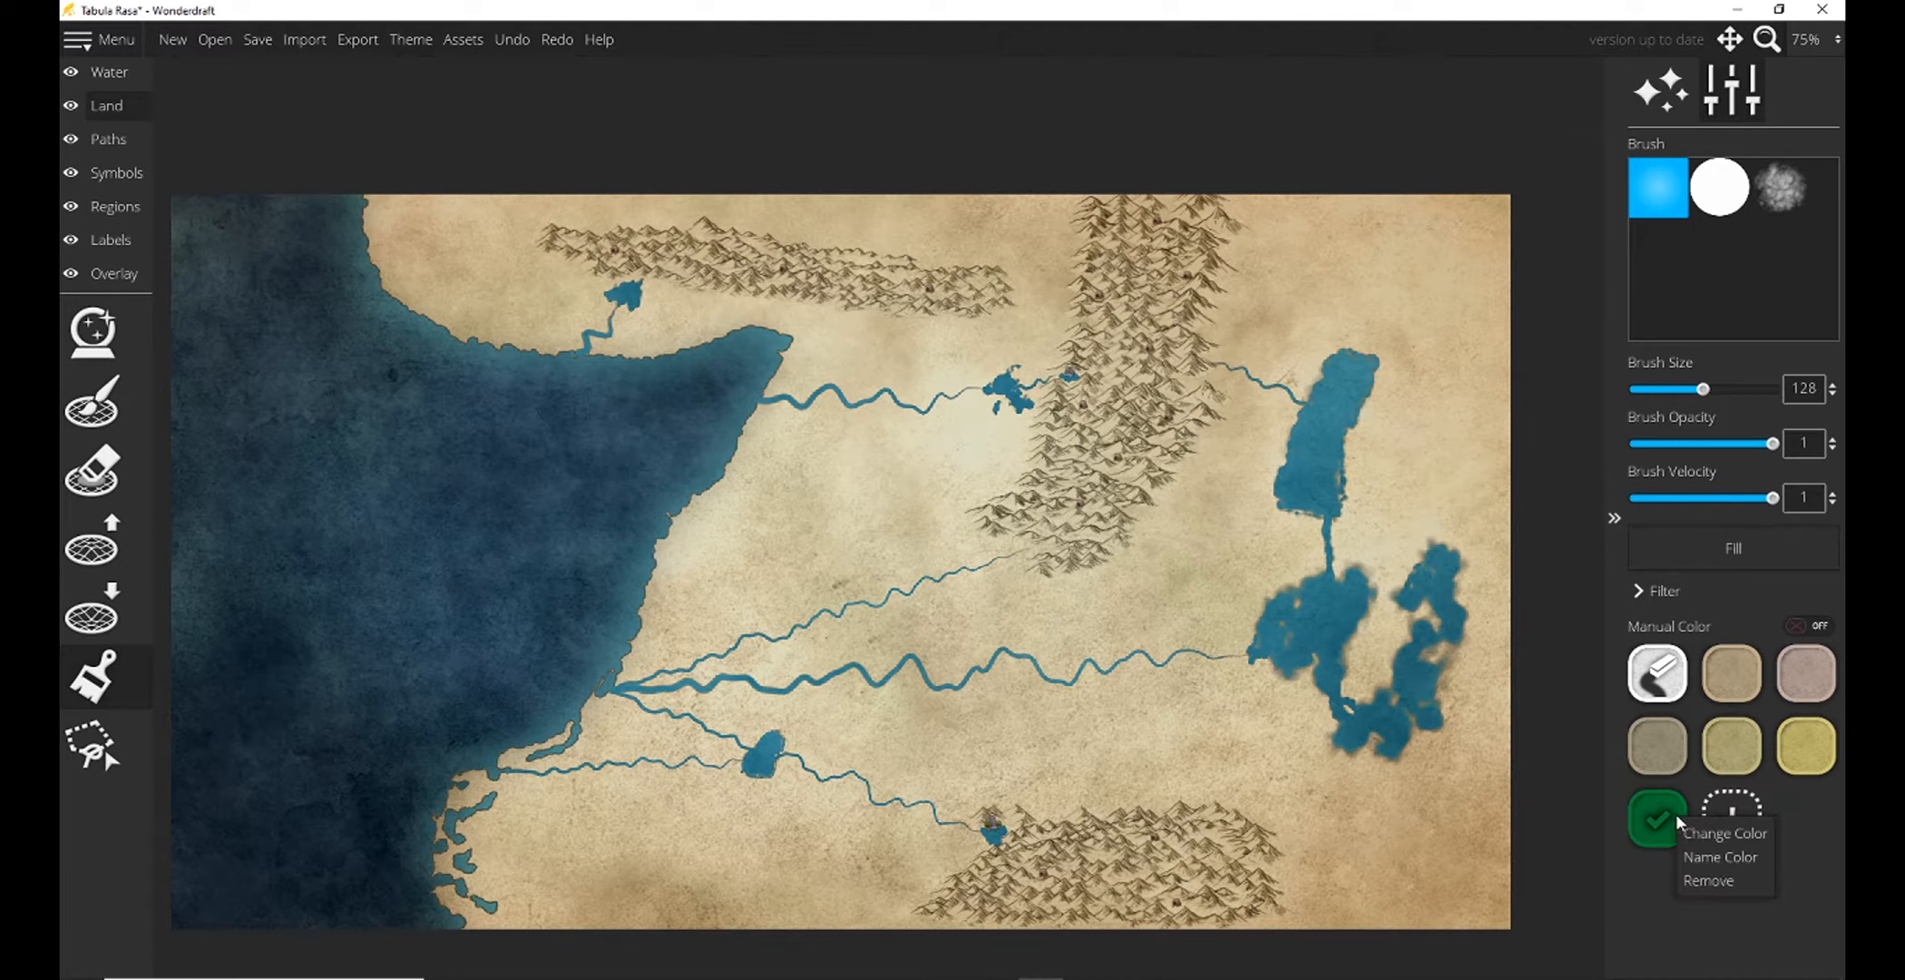
left_click(1710, 880)
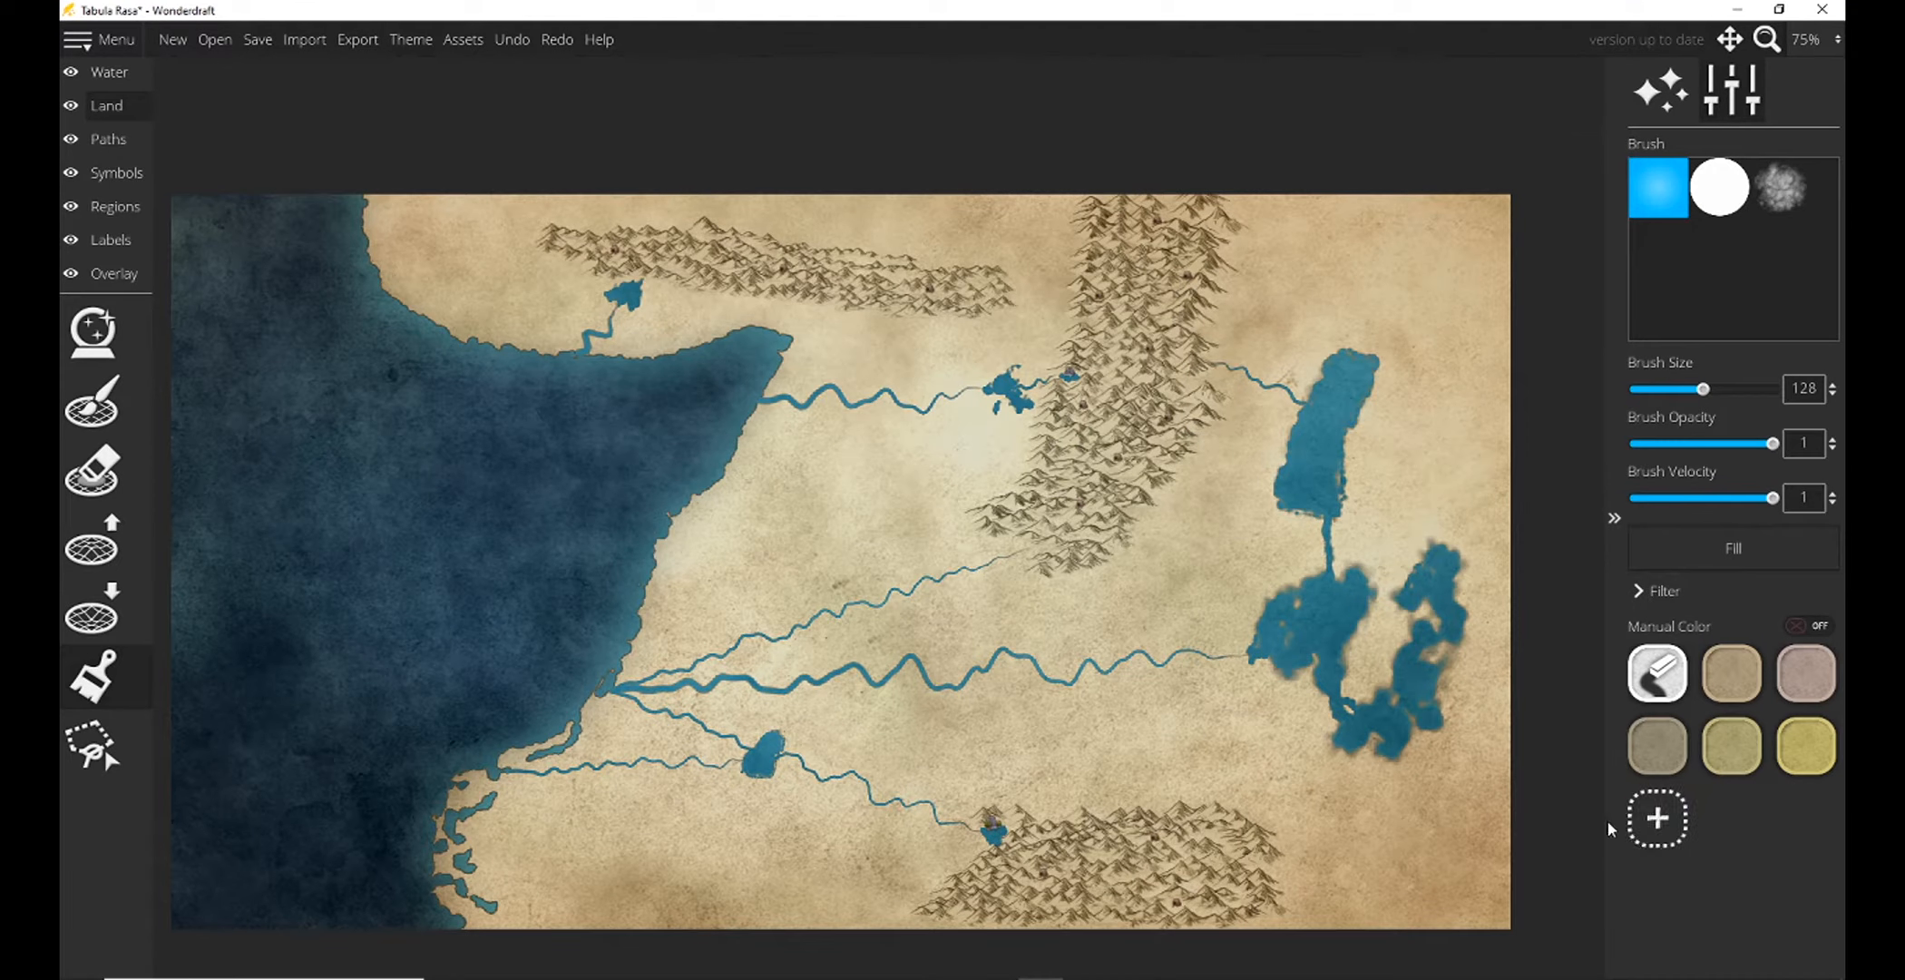
Try a darker custom green, 12512a, over the central mountains, undo the stroke and remove the swatch.
left_click(1657, 819)
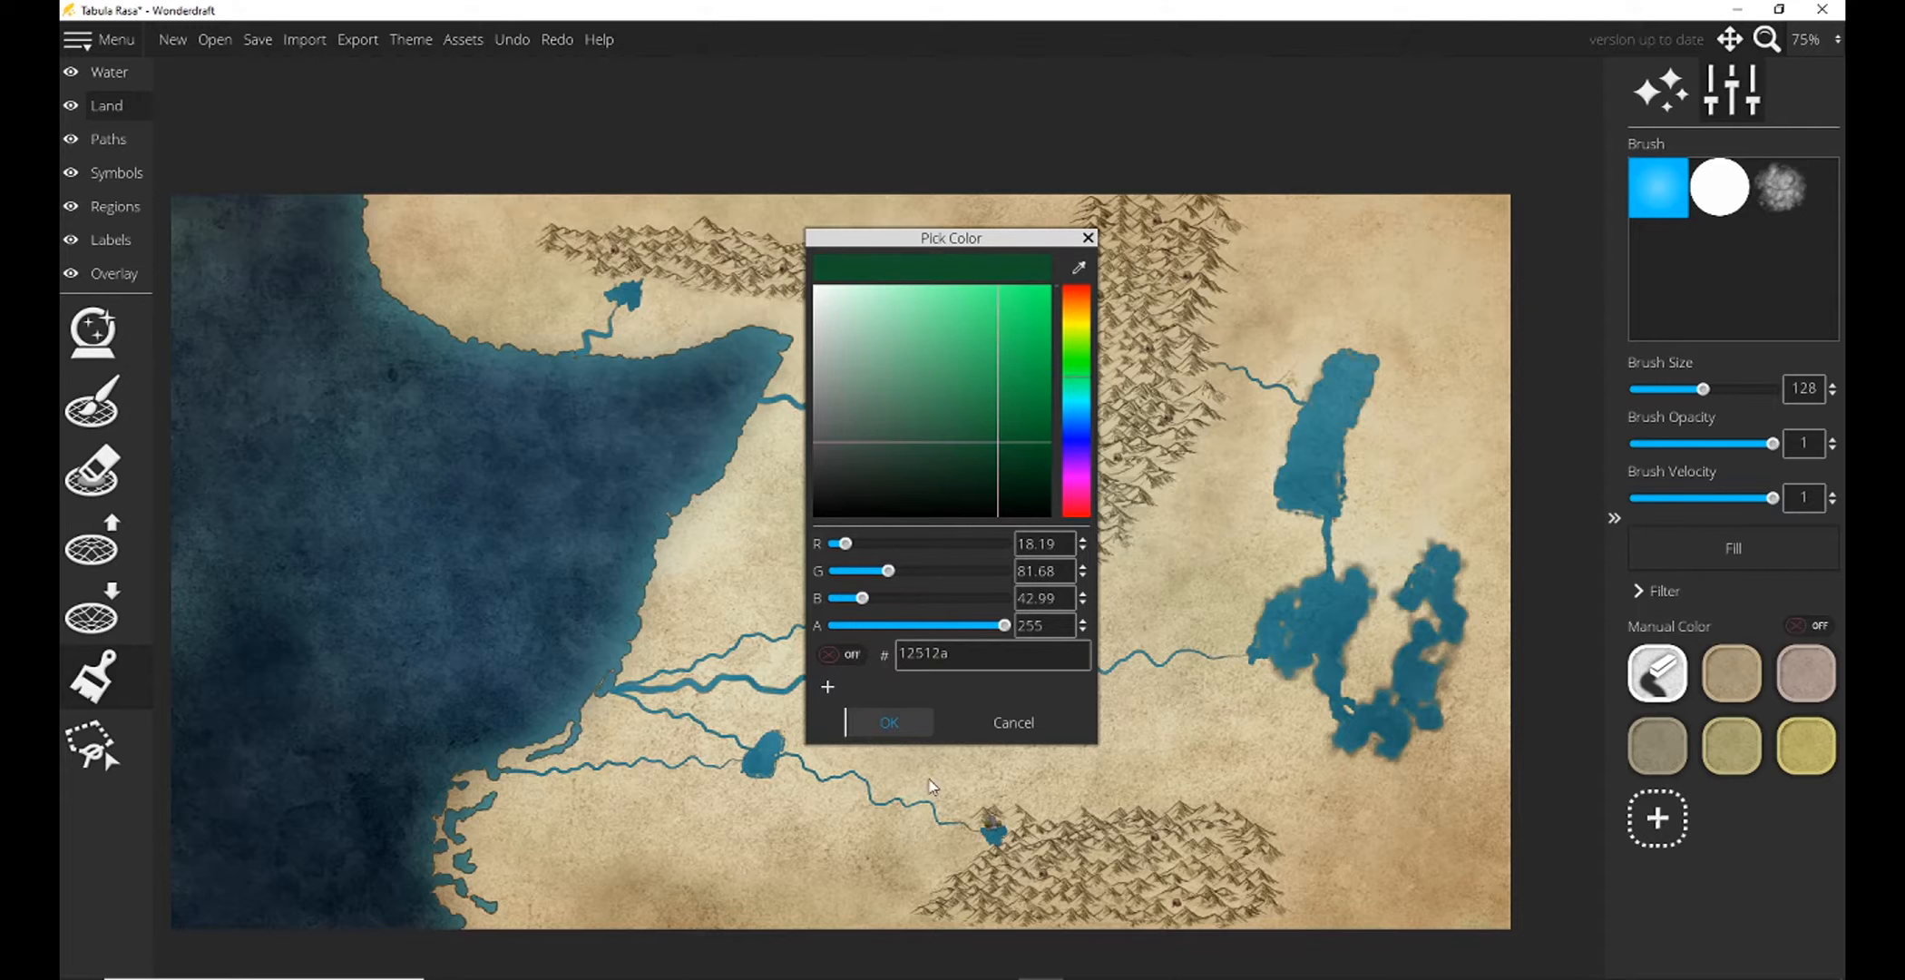
left_click(889, 722)
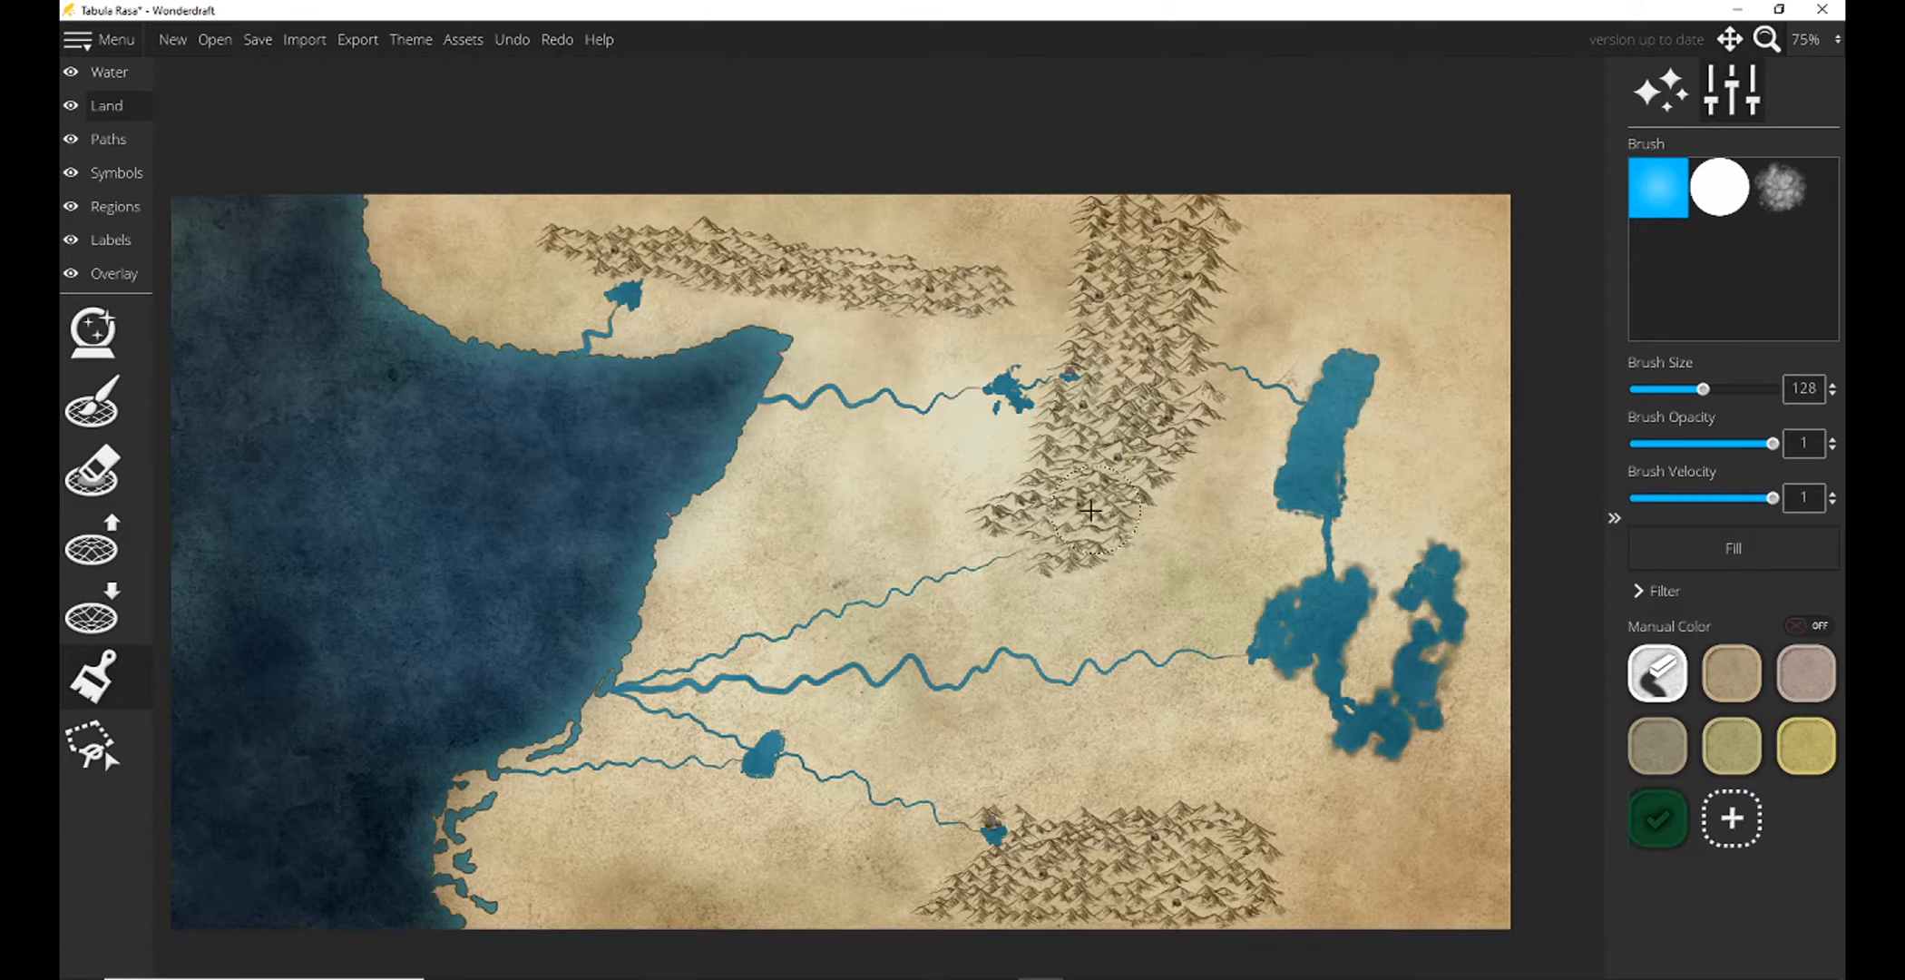
mouse_move(1075, 536)
left_mouse_down()
mouse_move(1134, 425)
mouse_move(1184, 213)
left_mouse_up()
key("ctrl+z")
right_click(1674, 819)
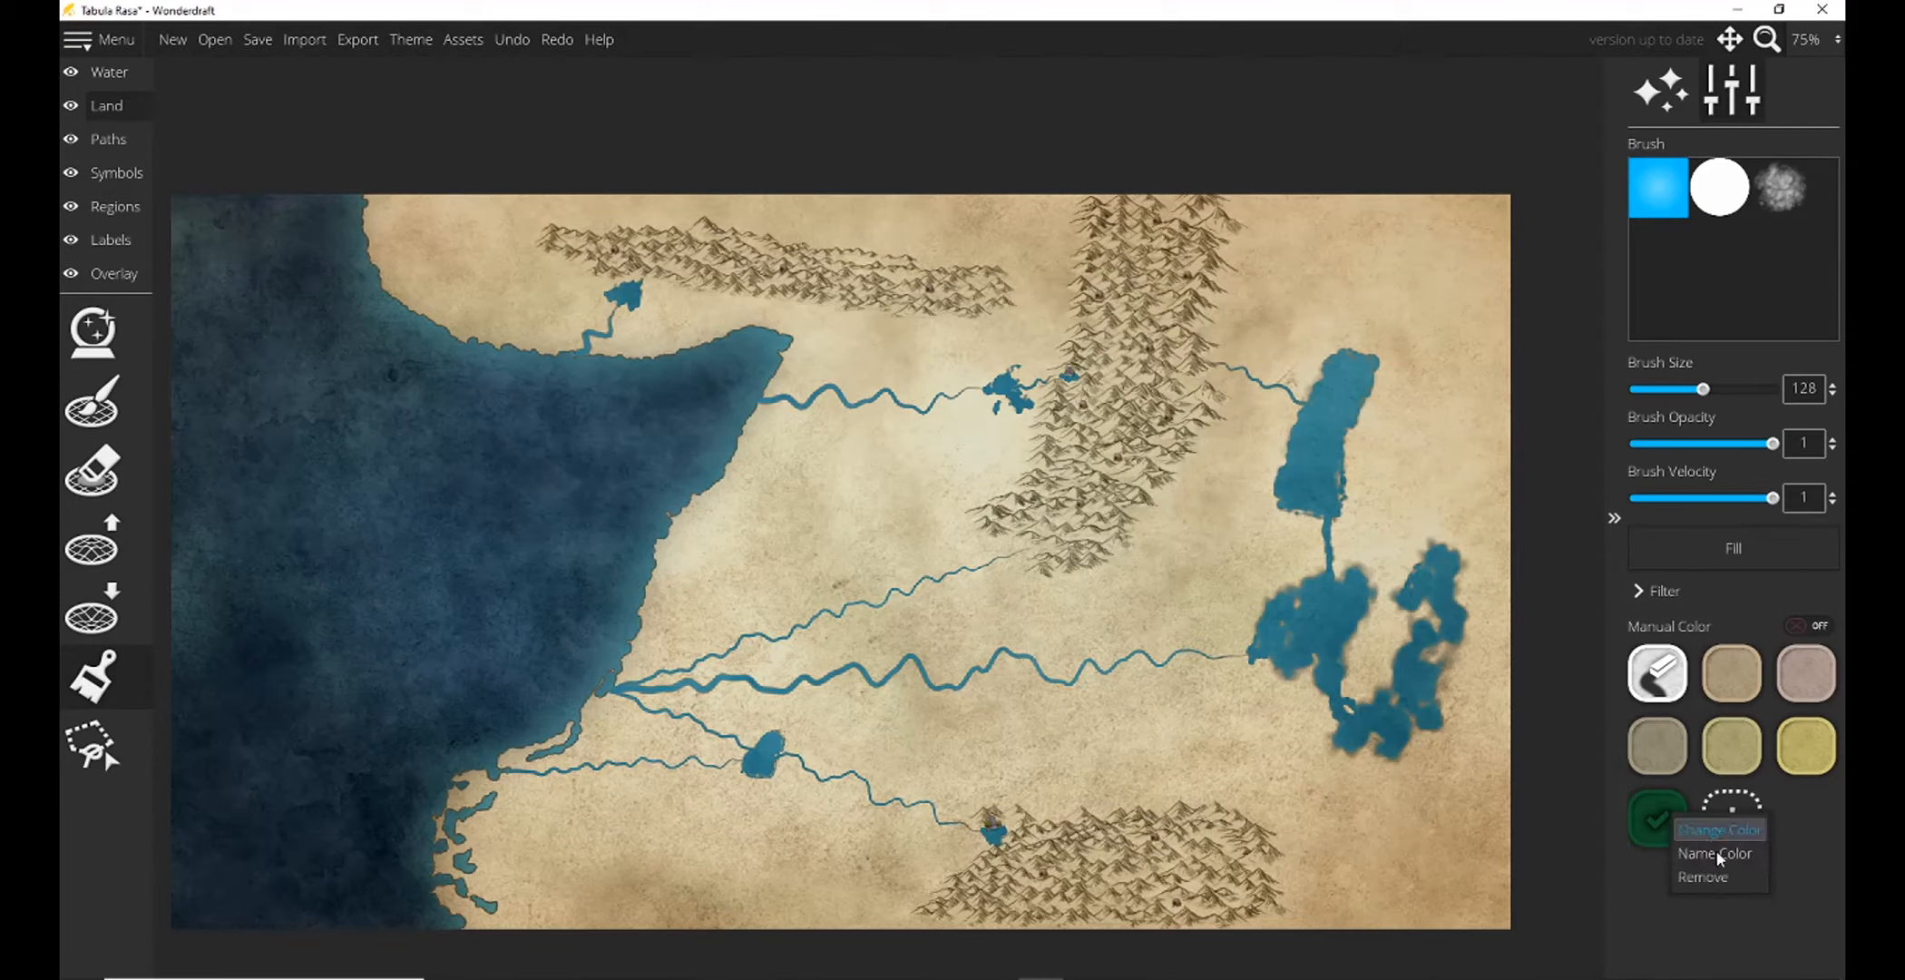
left_click(1705, 876)
Try the very dark green 093e1e on the central mountains, undo the stroke and remove the swatch.
left_click(1658, 817)
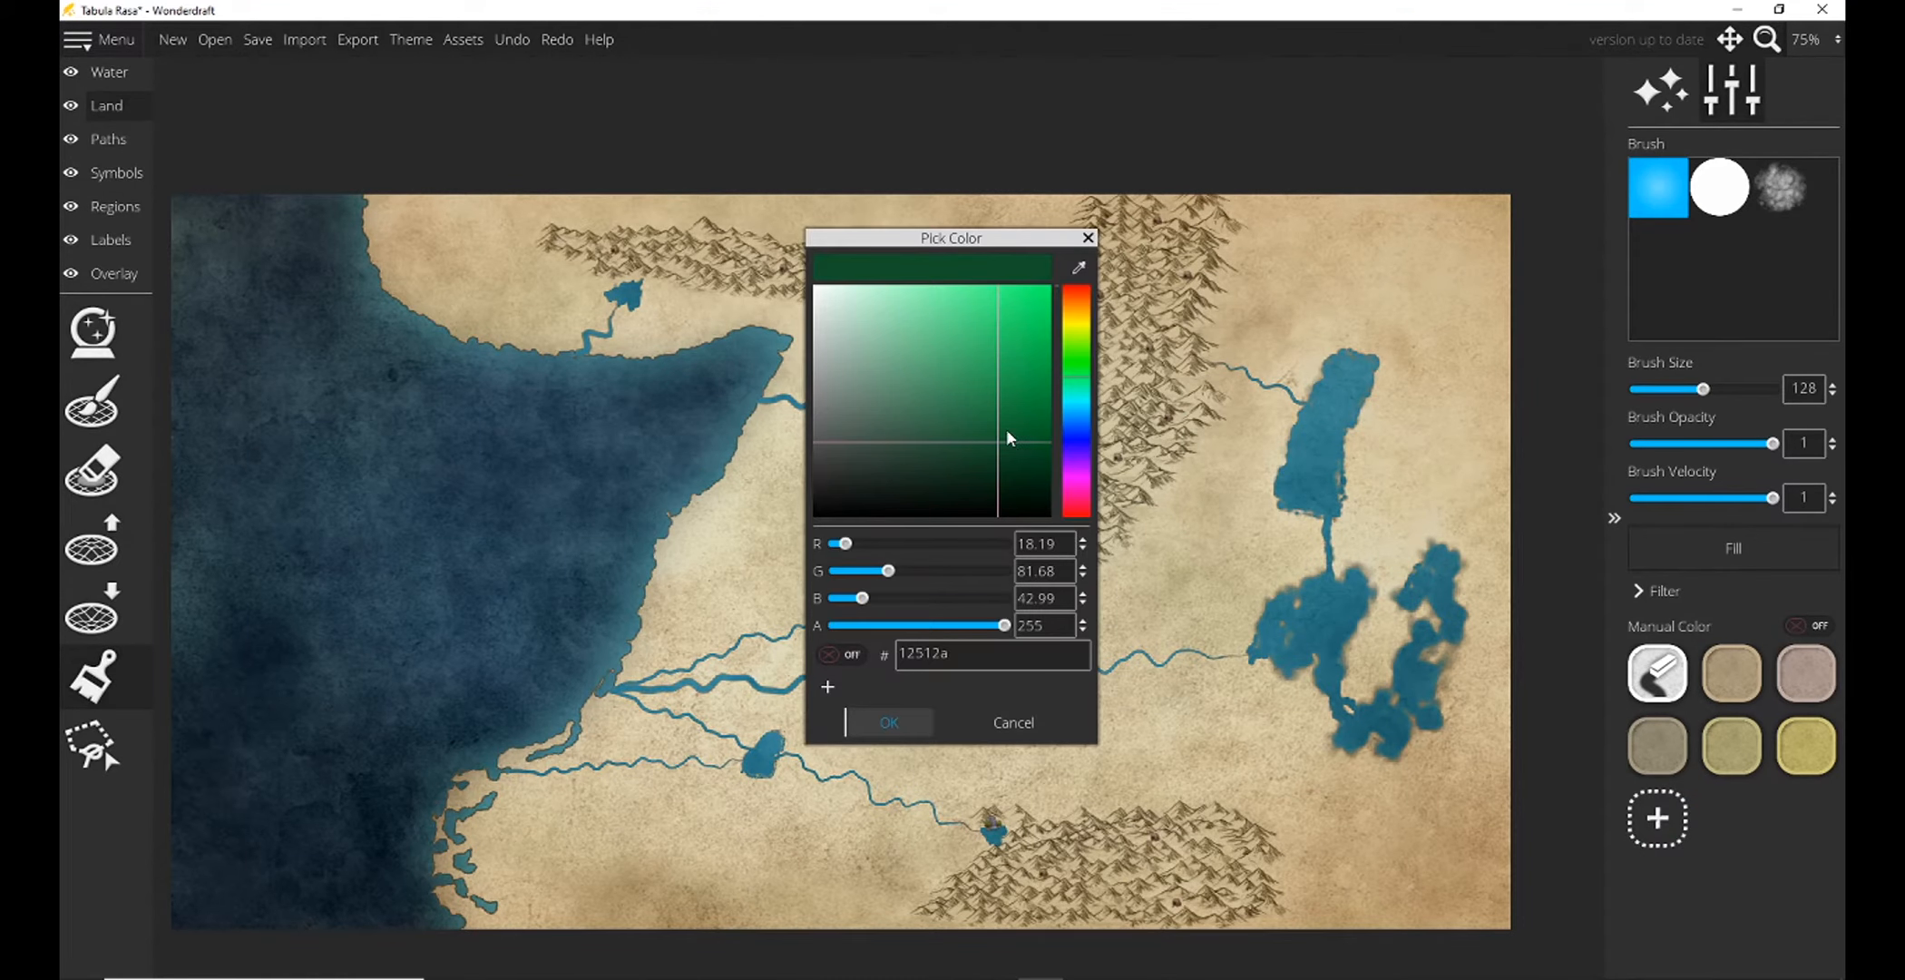
mouse_move(1001, 446)
left_mouse_down()
mouse_move(1012, 467)
mouse_move(993, 472)
mouse_move(1013, 479)
mouse_move(1014, 458)
left_mouse_up()
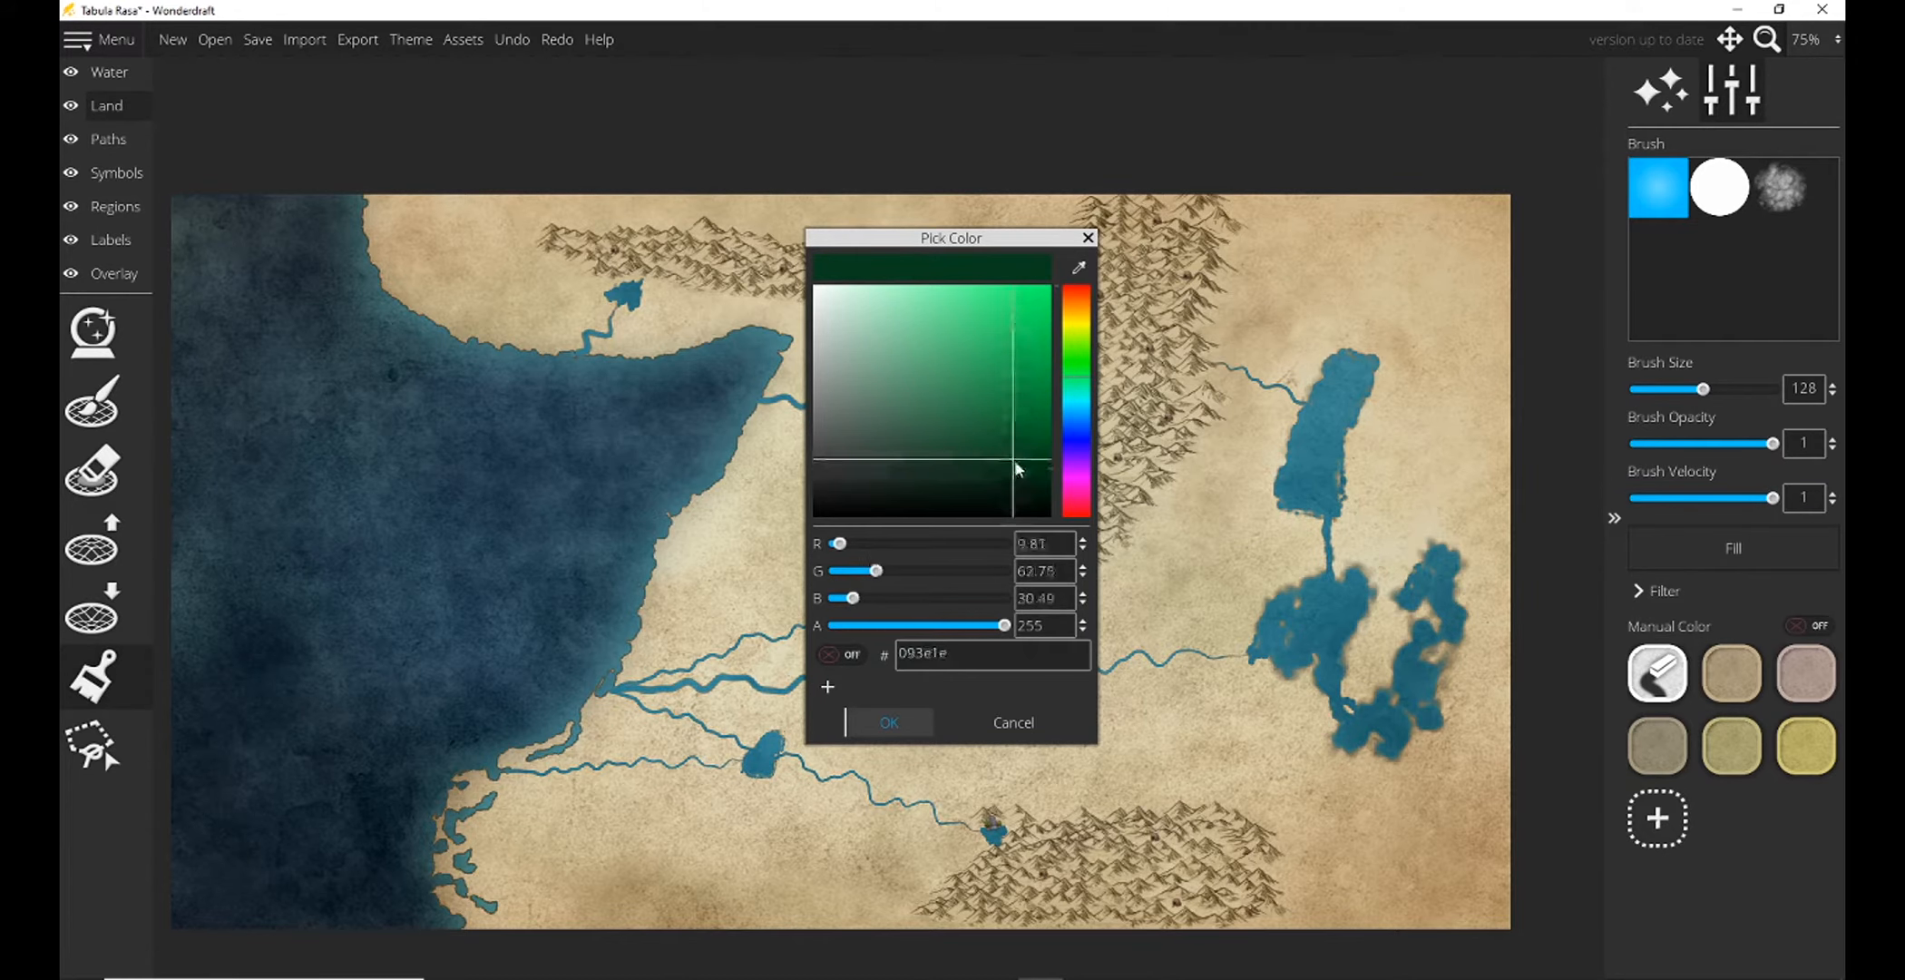
left_click(915, 726)
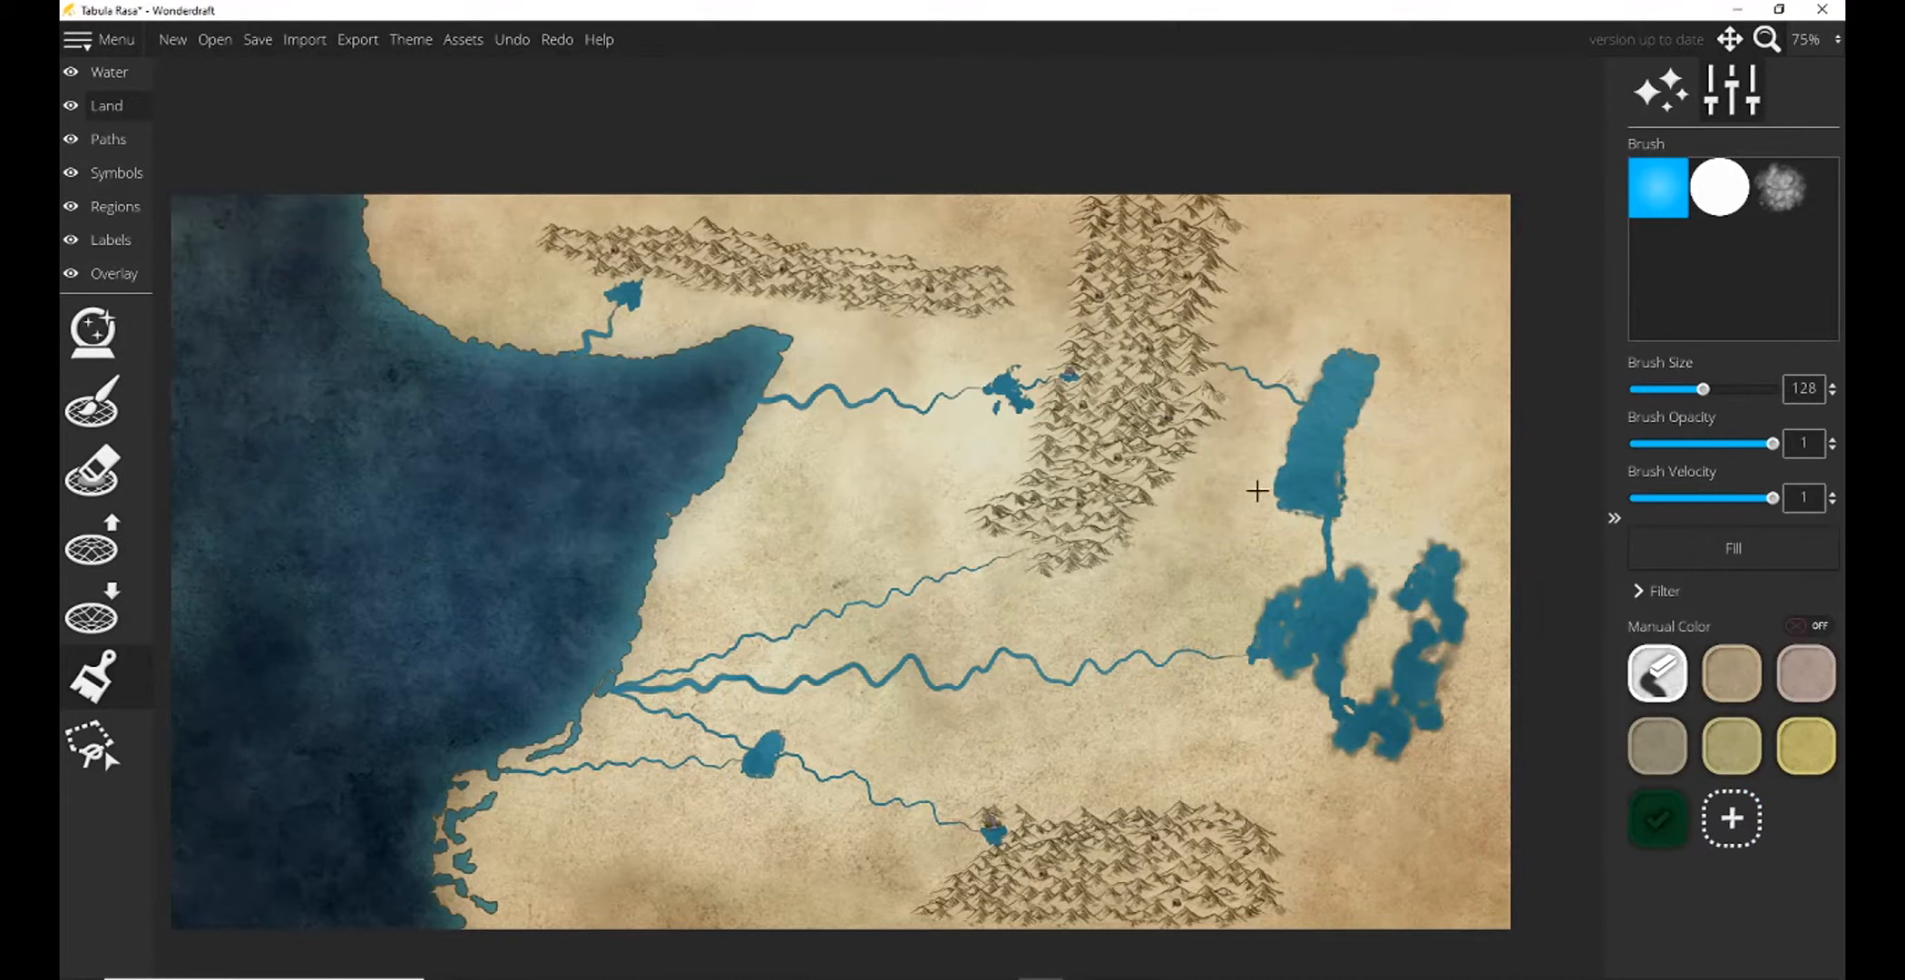
mouse_move(1184, 245)
left_mouse_down()
mouse_move(1072, 499)
mouse_move(1102, 494)
mouse_move(1170, 381)
mouse_move(1179, 290)
mouse_move(1188, 308)
left_mouse_up()
key("ctrl+z")
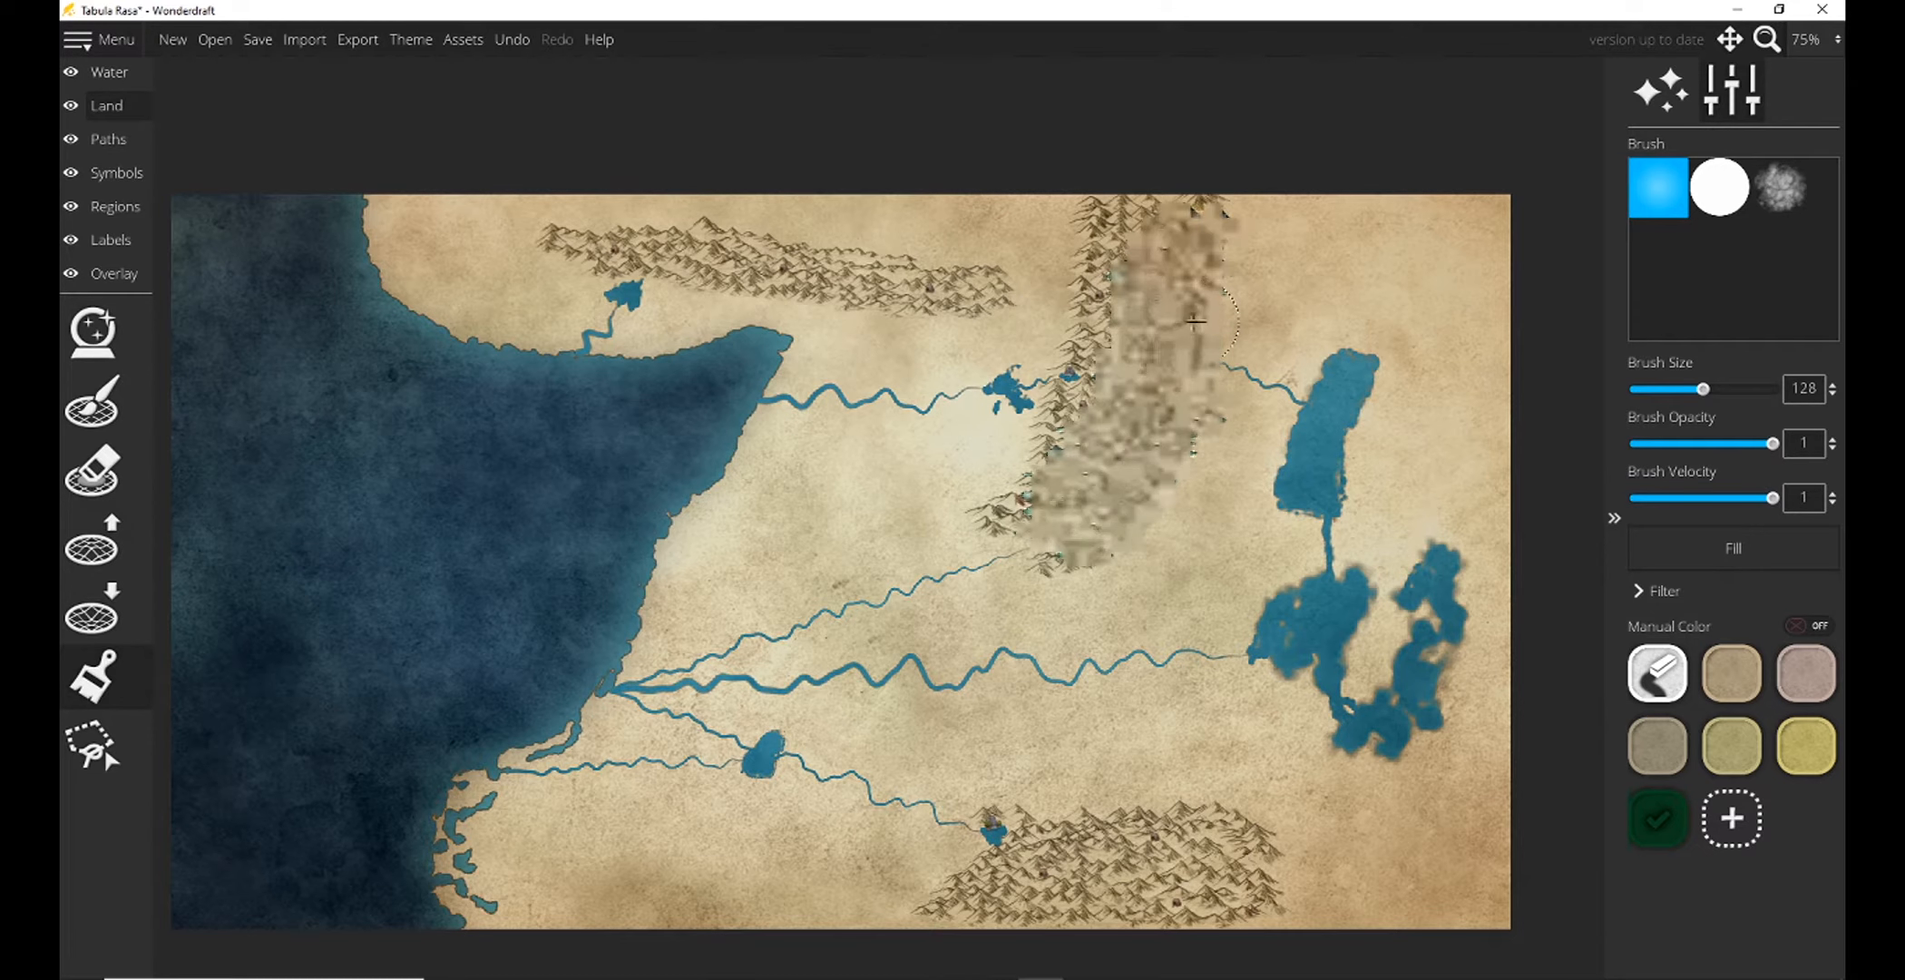
right_click(1658, 812)
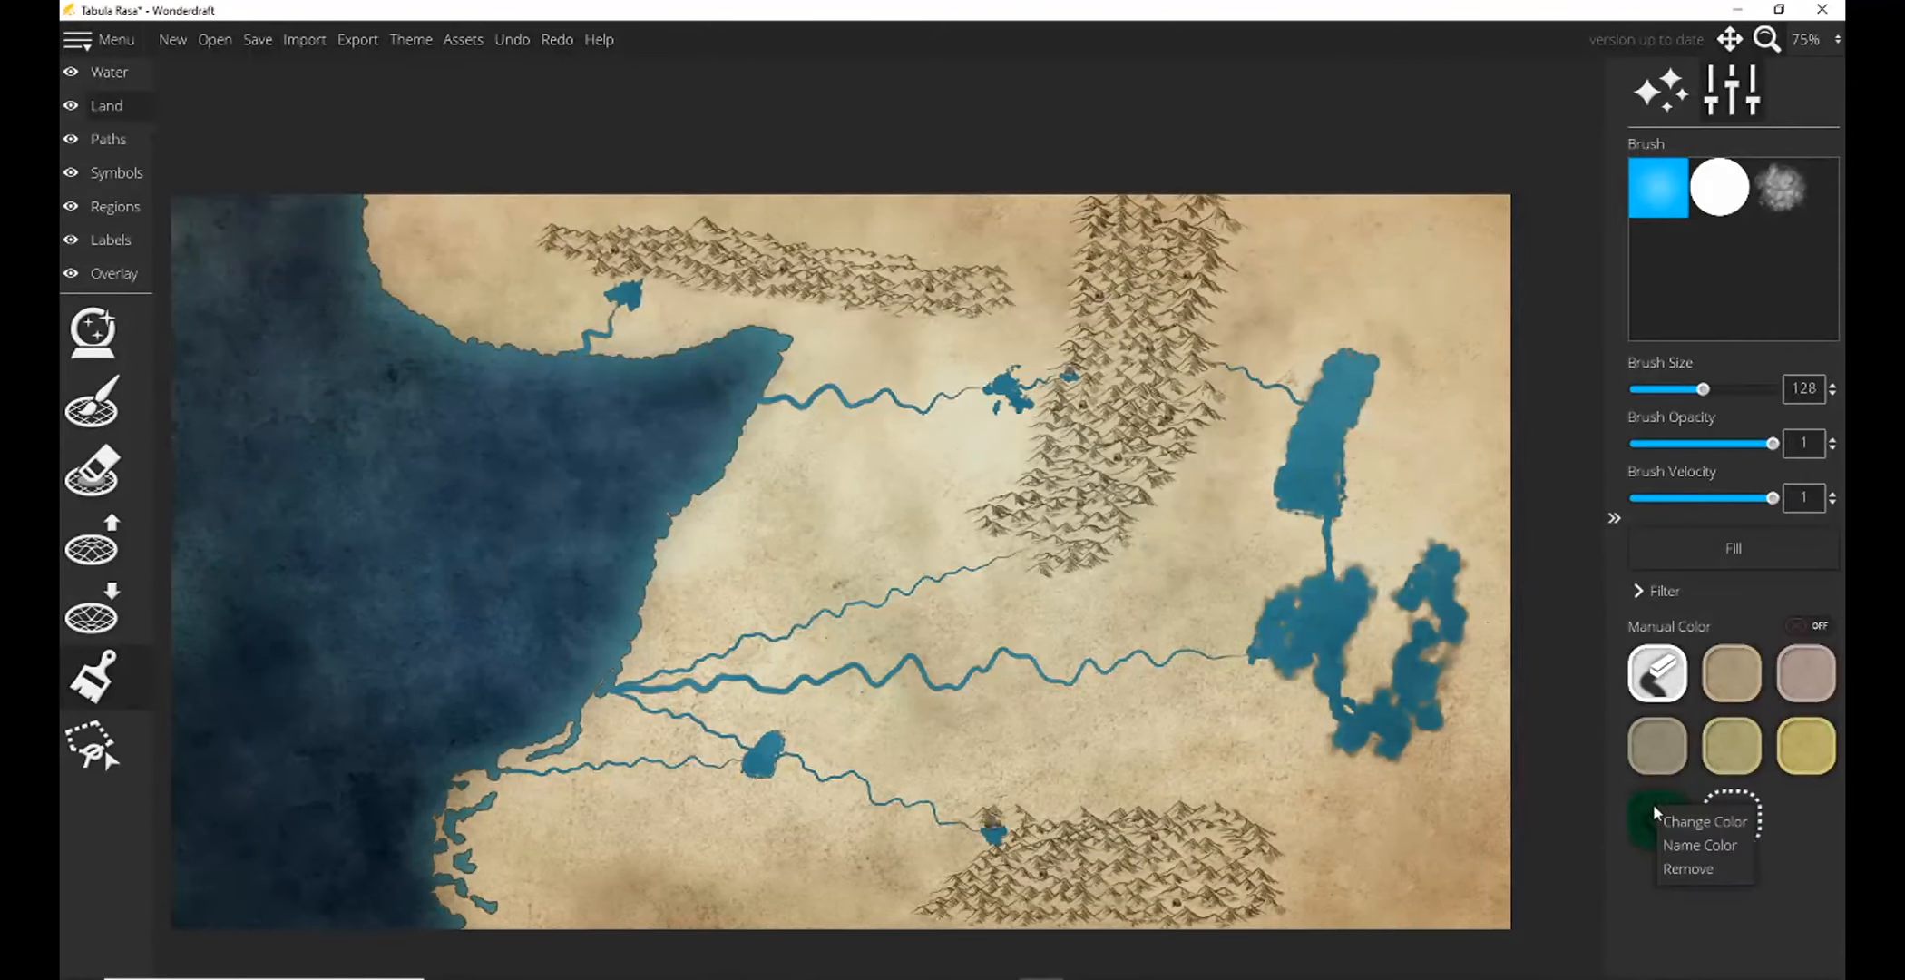
left_click(1686, 871)
left_click(1658, 816)
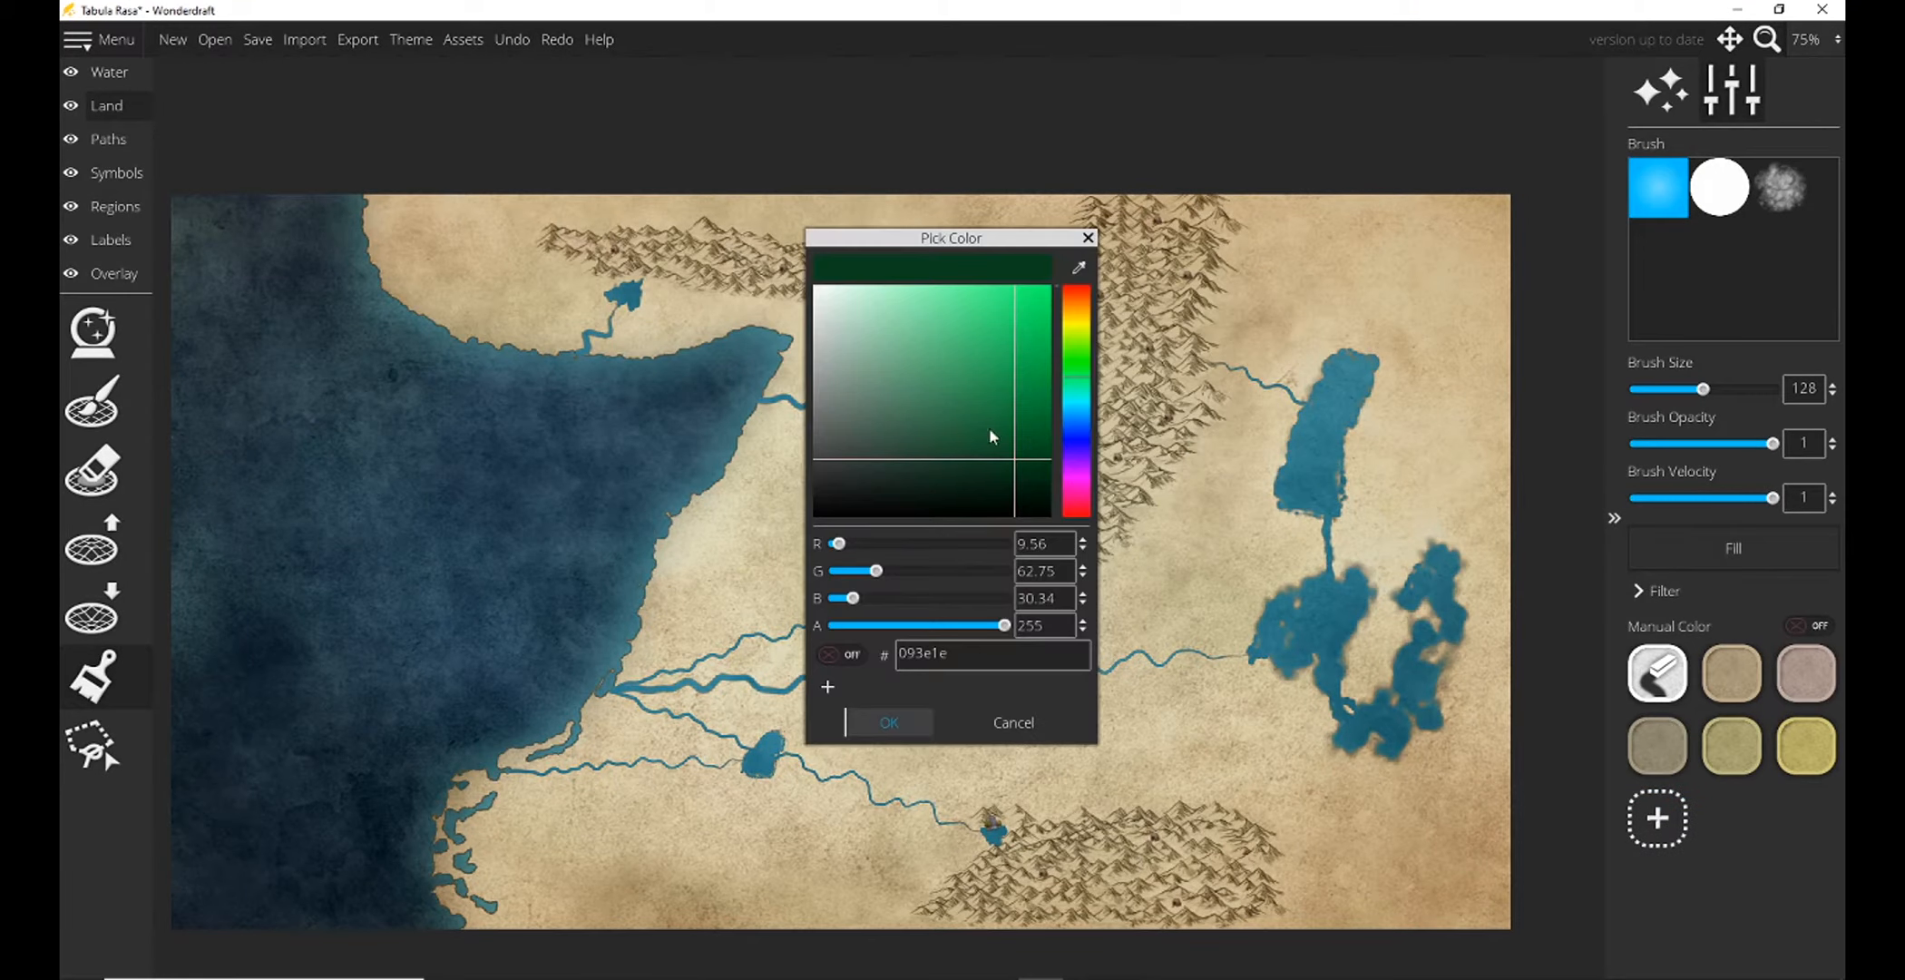
left_click_drag(1014, 463, 1053, 413)
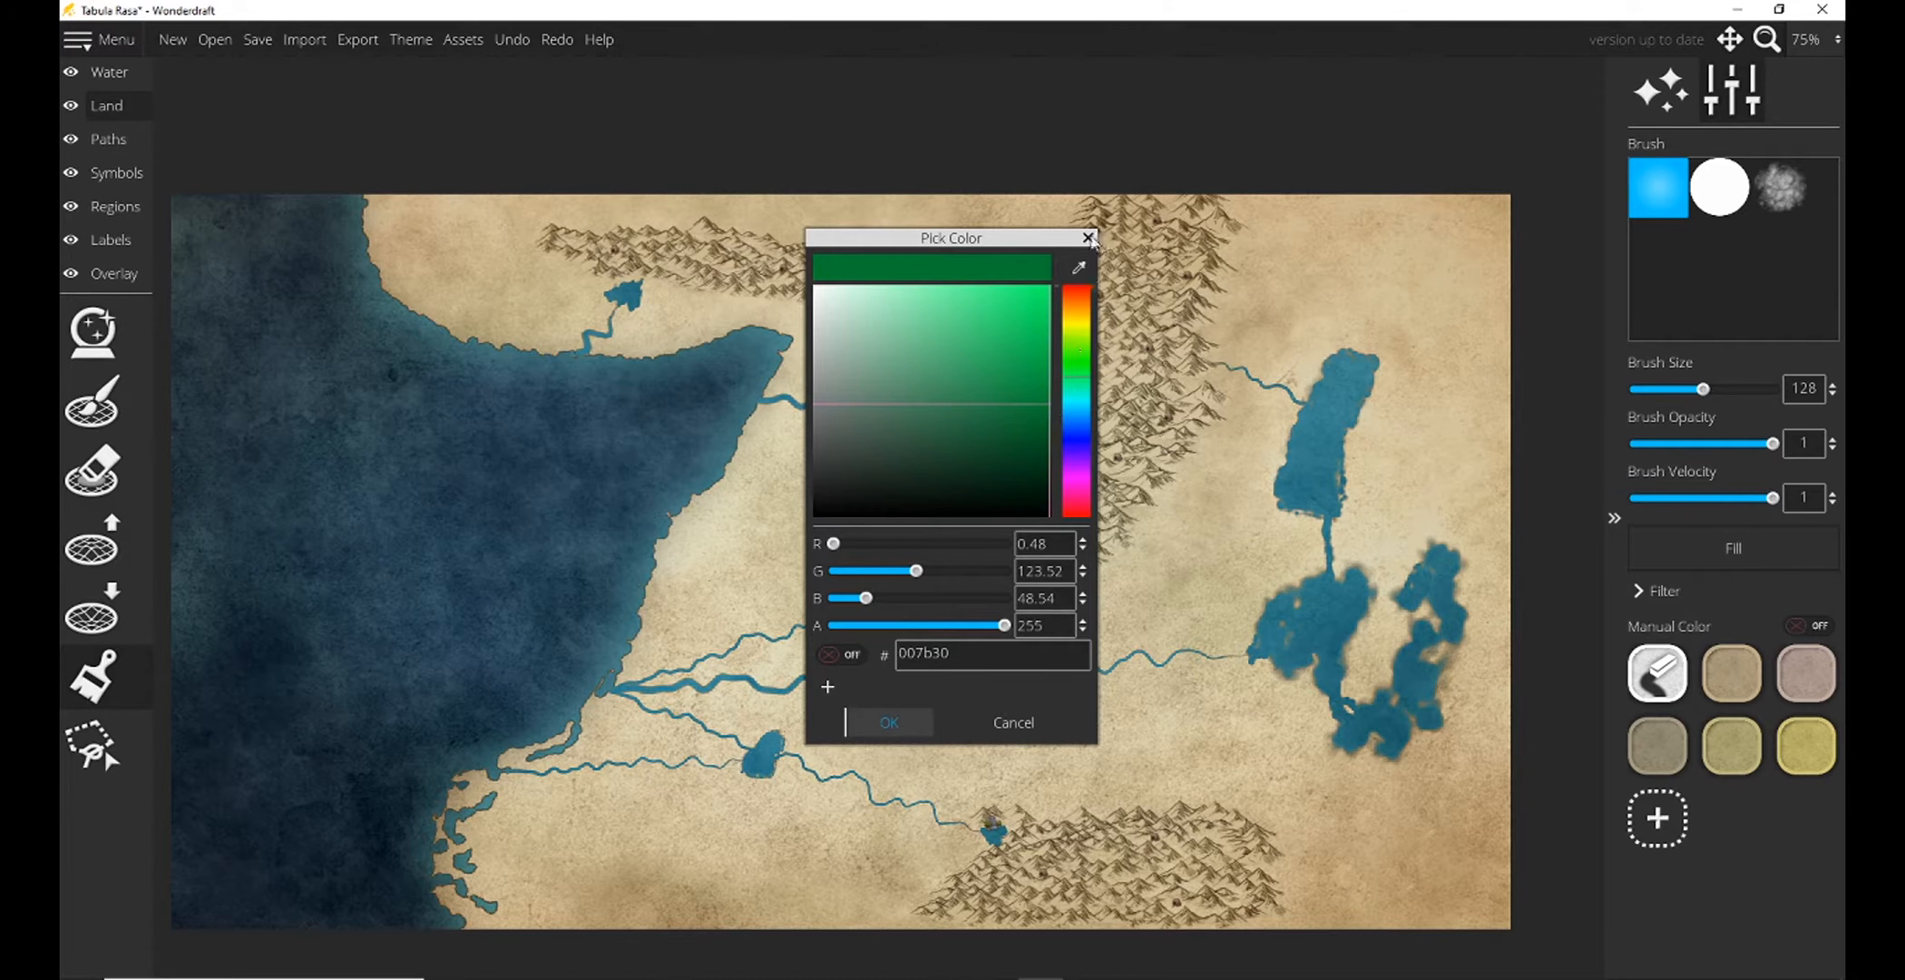
left_click(1089, 238)
Paint the central mountain range with the preset grayish-brown land color using the size 128 soft brush.
left_click(1668, 746)
mouse_move(1188, 399)
left_mouse_down()
mouse_move(1150, 417)
mouse_move(1071, 532)
mouse_move(1020, 526)
mouse_move(1149, 267)
mouse_move(1098, 227)
mouse_move(1184, 218)
mouse_move(1190, 367)
mouse_move(1093, 276)
mouse_move(1078, 299)
mouse_move(1216, 346)
left_mouse_up()
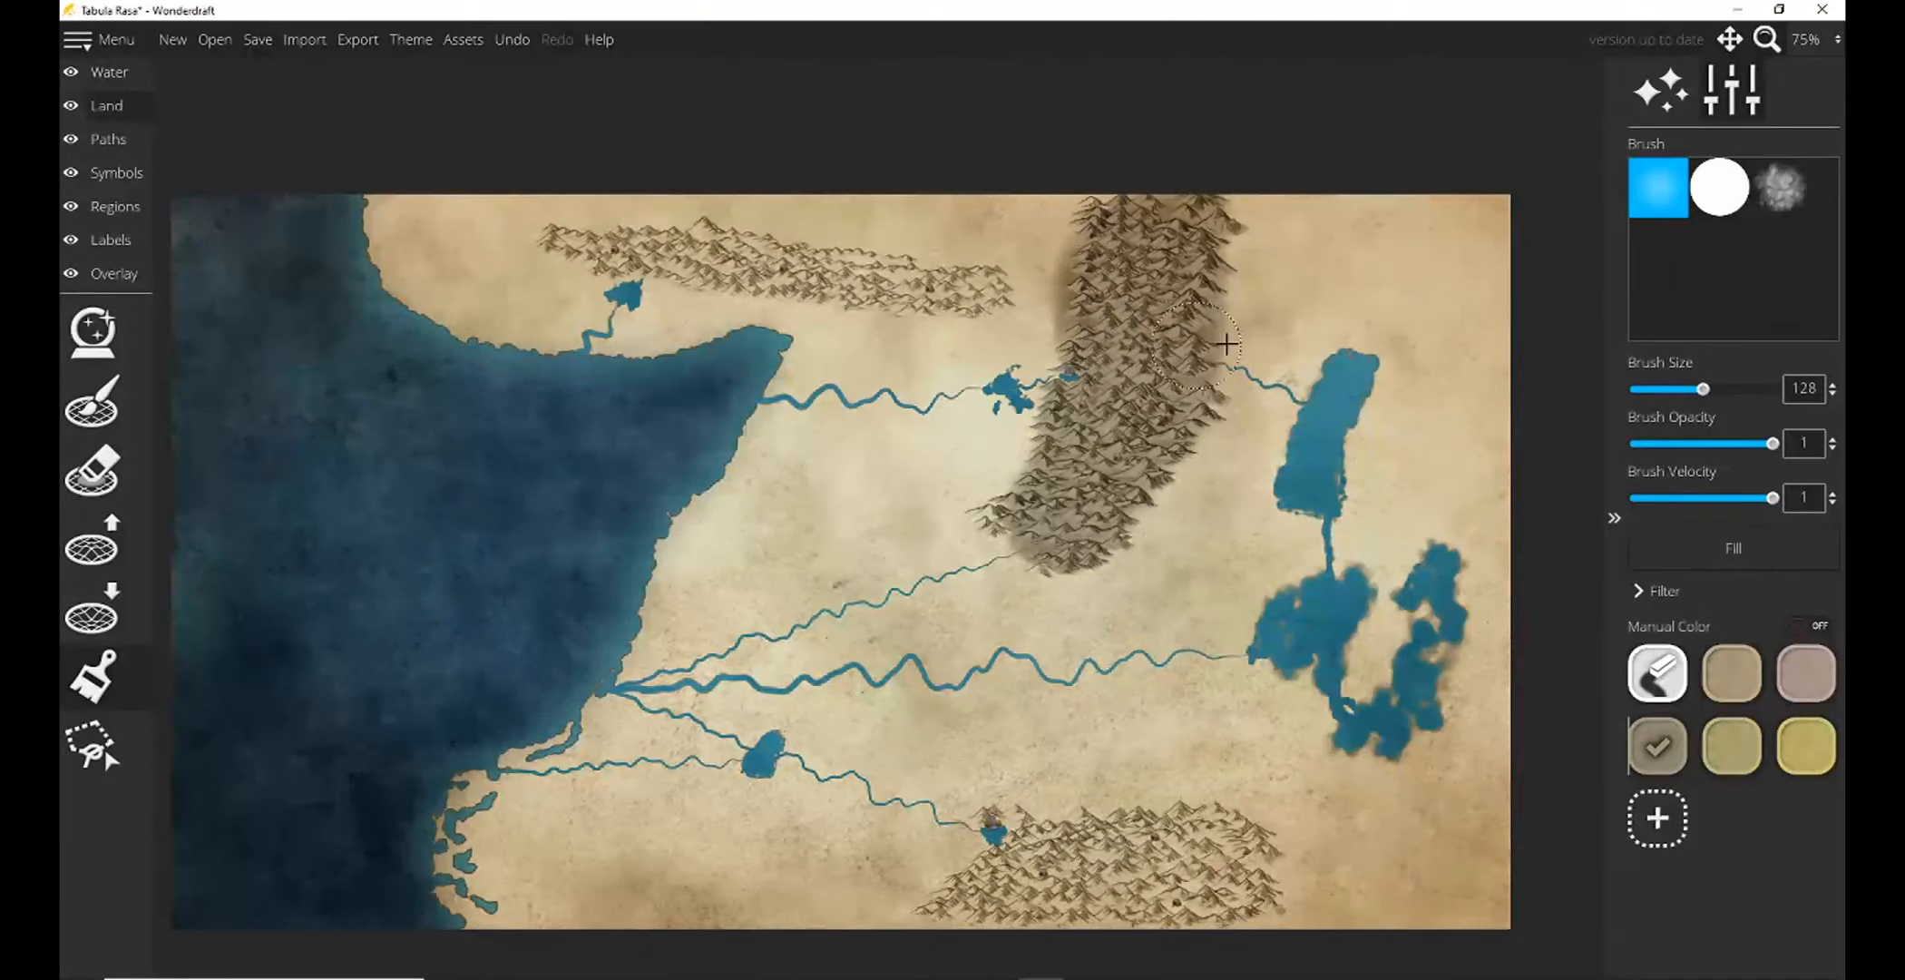
left_click(1810, 39)
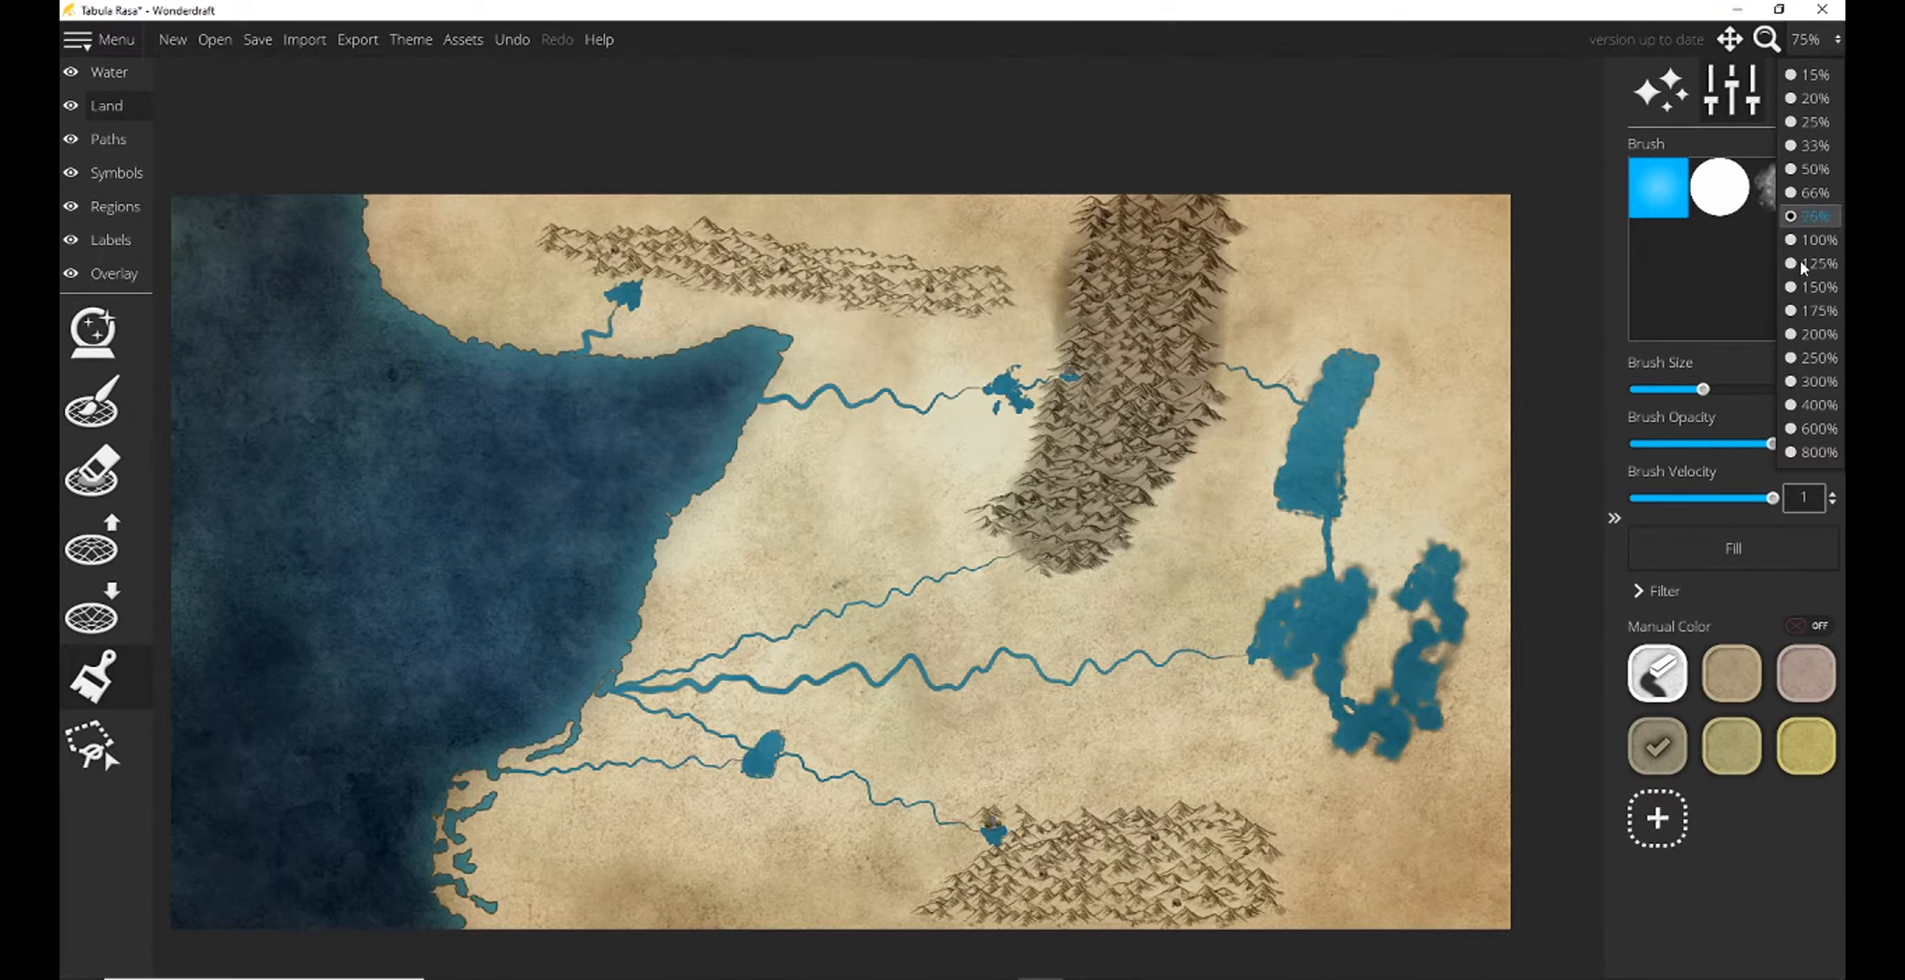
left_click(1805, 358)
left_click_drag(1314, 349, 404, 776)
mouse_move(1496, 400)
left_mouse_down()
mouse_move(1486, 950)
mouse_move(1424, 553)
mouse_move(1637, 310)
left_mouse_up()
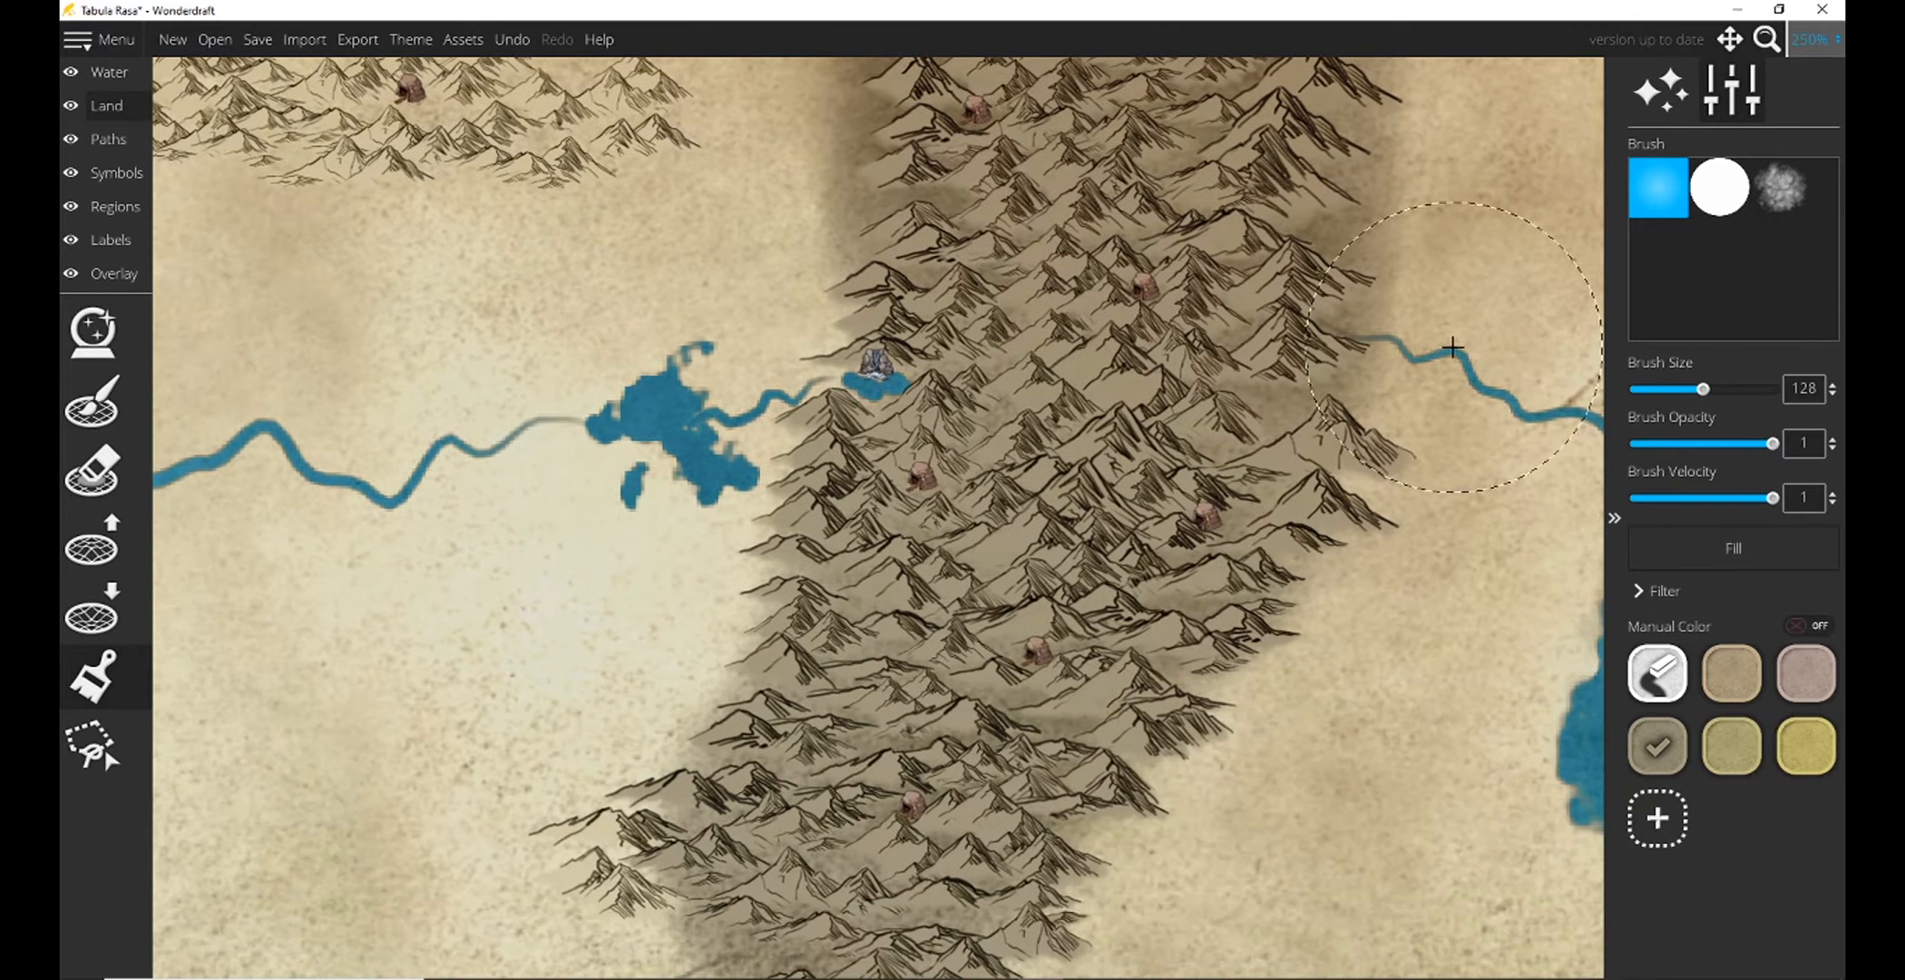
Reduce the land brush to size 48 and paint grayish-brown across the middle and eastern parts of the northern mountain range.
left_click_drag(731, 292, 1559, 549)
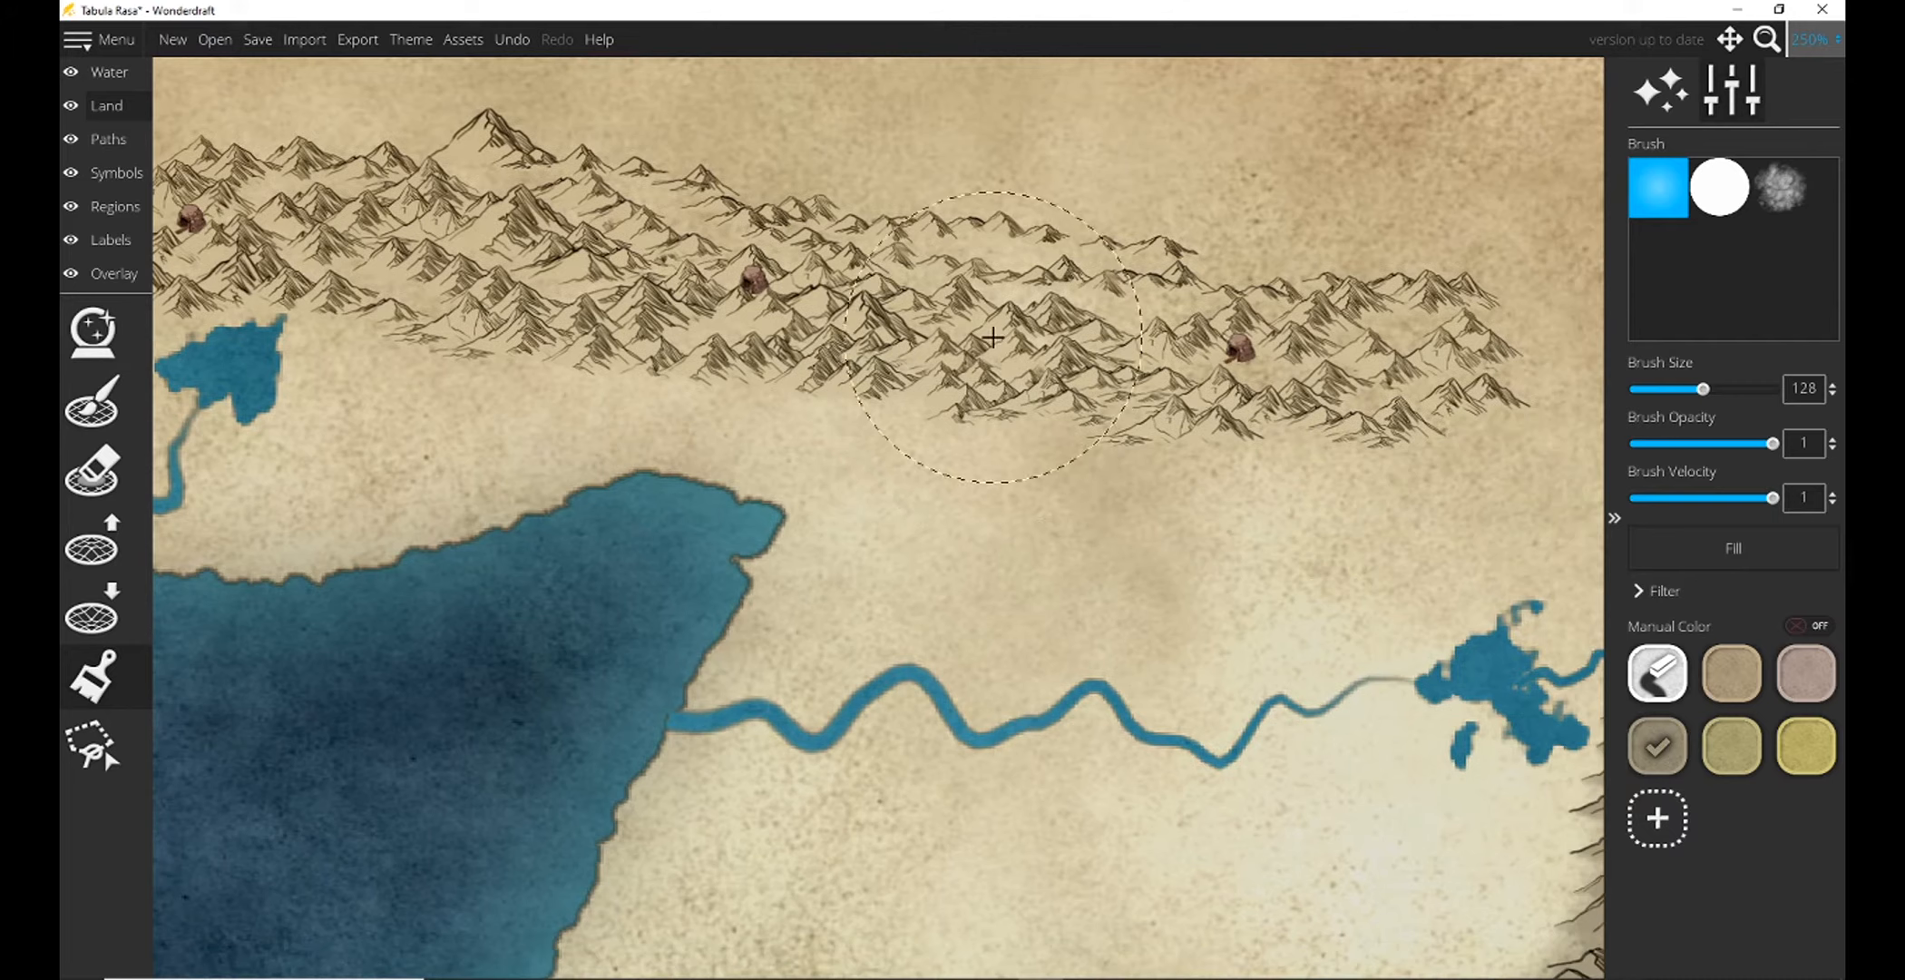
left_click_drag(1703, 388, 1665, 388)
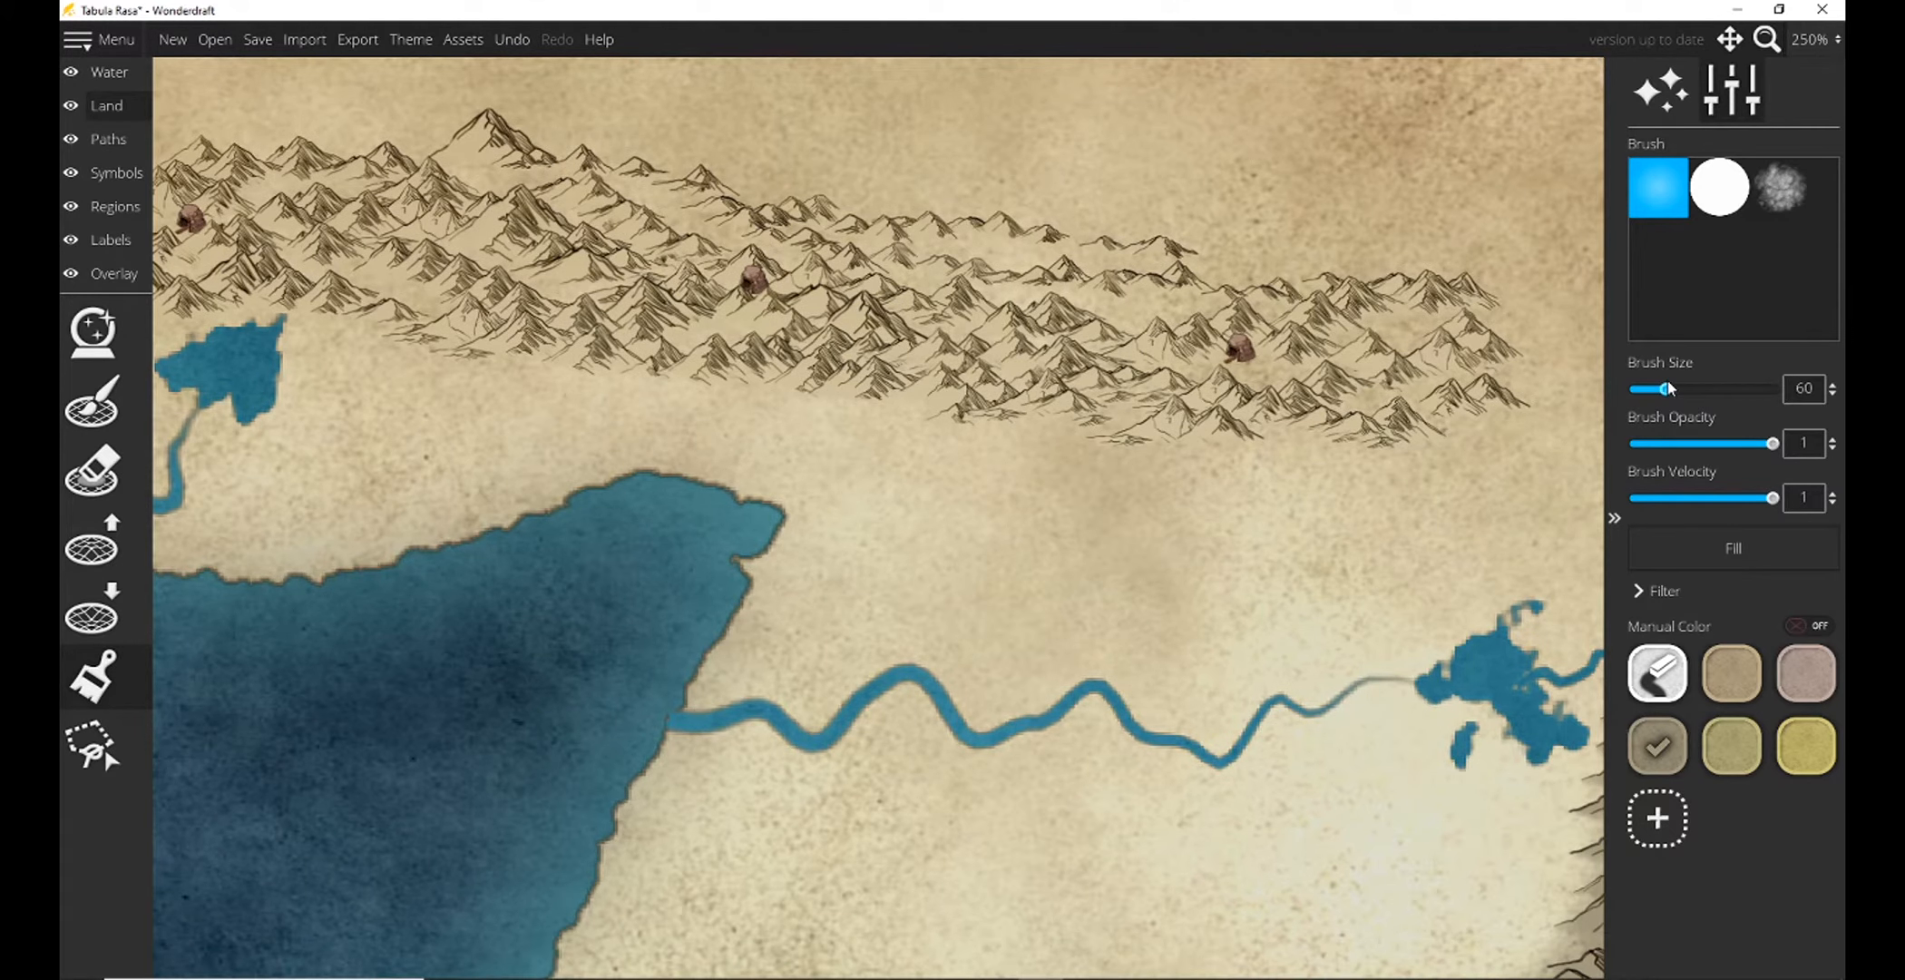
mouse_move(1389, 349)
left_mouse_down()
mouse_move(1493, 417)
mouse_move(1412, 413)
mouse_move(1492, 381)
mouse_move(1216, 390)
mouse_move(488, 295)
left_mouse_up()
mouse_move(492, 250)
left_mouse_down()
mouse_move(690, 284)
mouse_move(762, 337)
mouse_move(994, 385)
mouse_move(1070, 429)
mouse_move(798, 366)
mouse_move(517, 339)
mouse_move(674, 368)
left_mouse_up()
left_click_drag(542, 304, 993, 377)
scroll(527, 309, "down", 4)
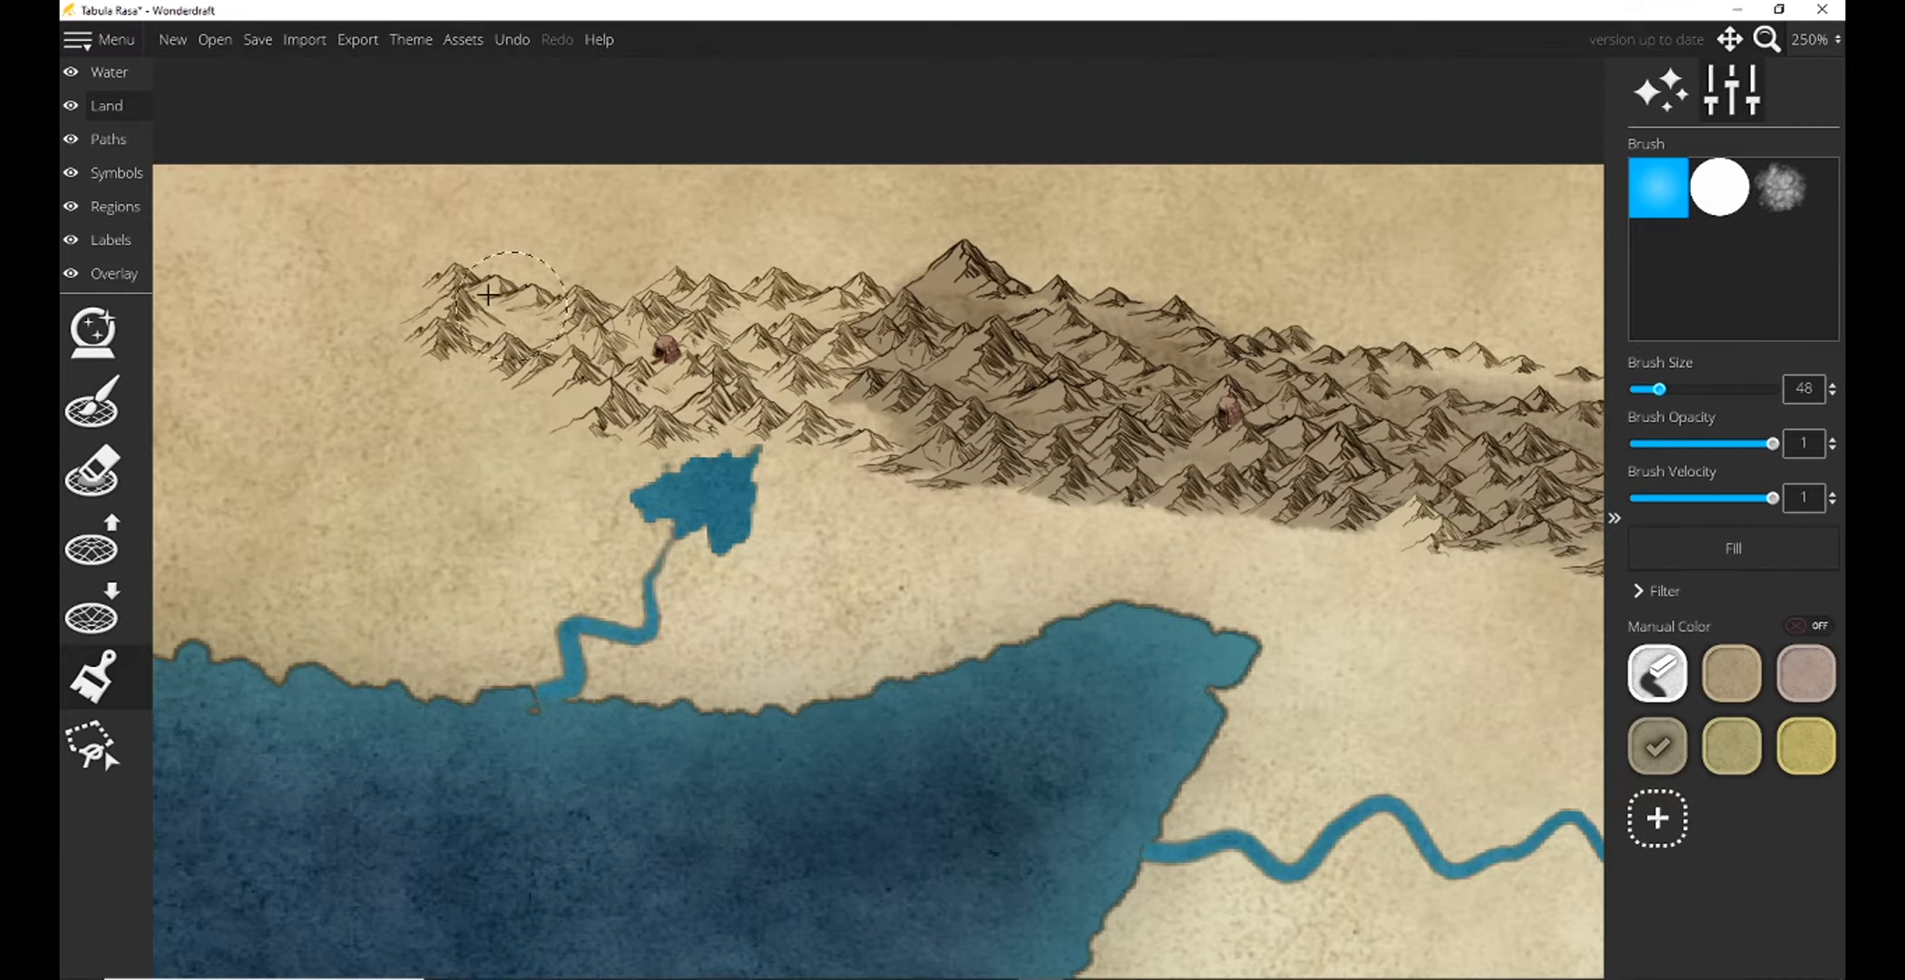
Color the northern range's western end and its remaining gaps grayish-brown, working down to brush size 40.
mouse_move(465, 299)
left_mouse_down()
mouse_move(681, 408)
mouse_move(852, 415)
mouse_move(848, 336)
mouse_move(699, 297)
mouse_move(679, 315)
left_mouse_up()
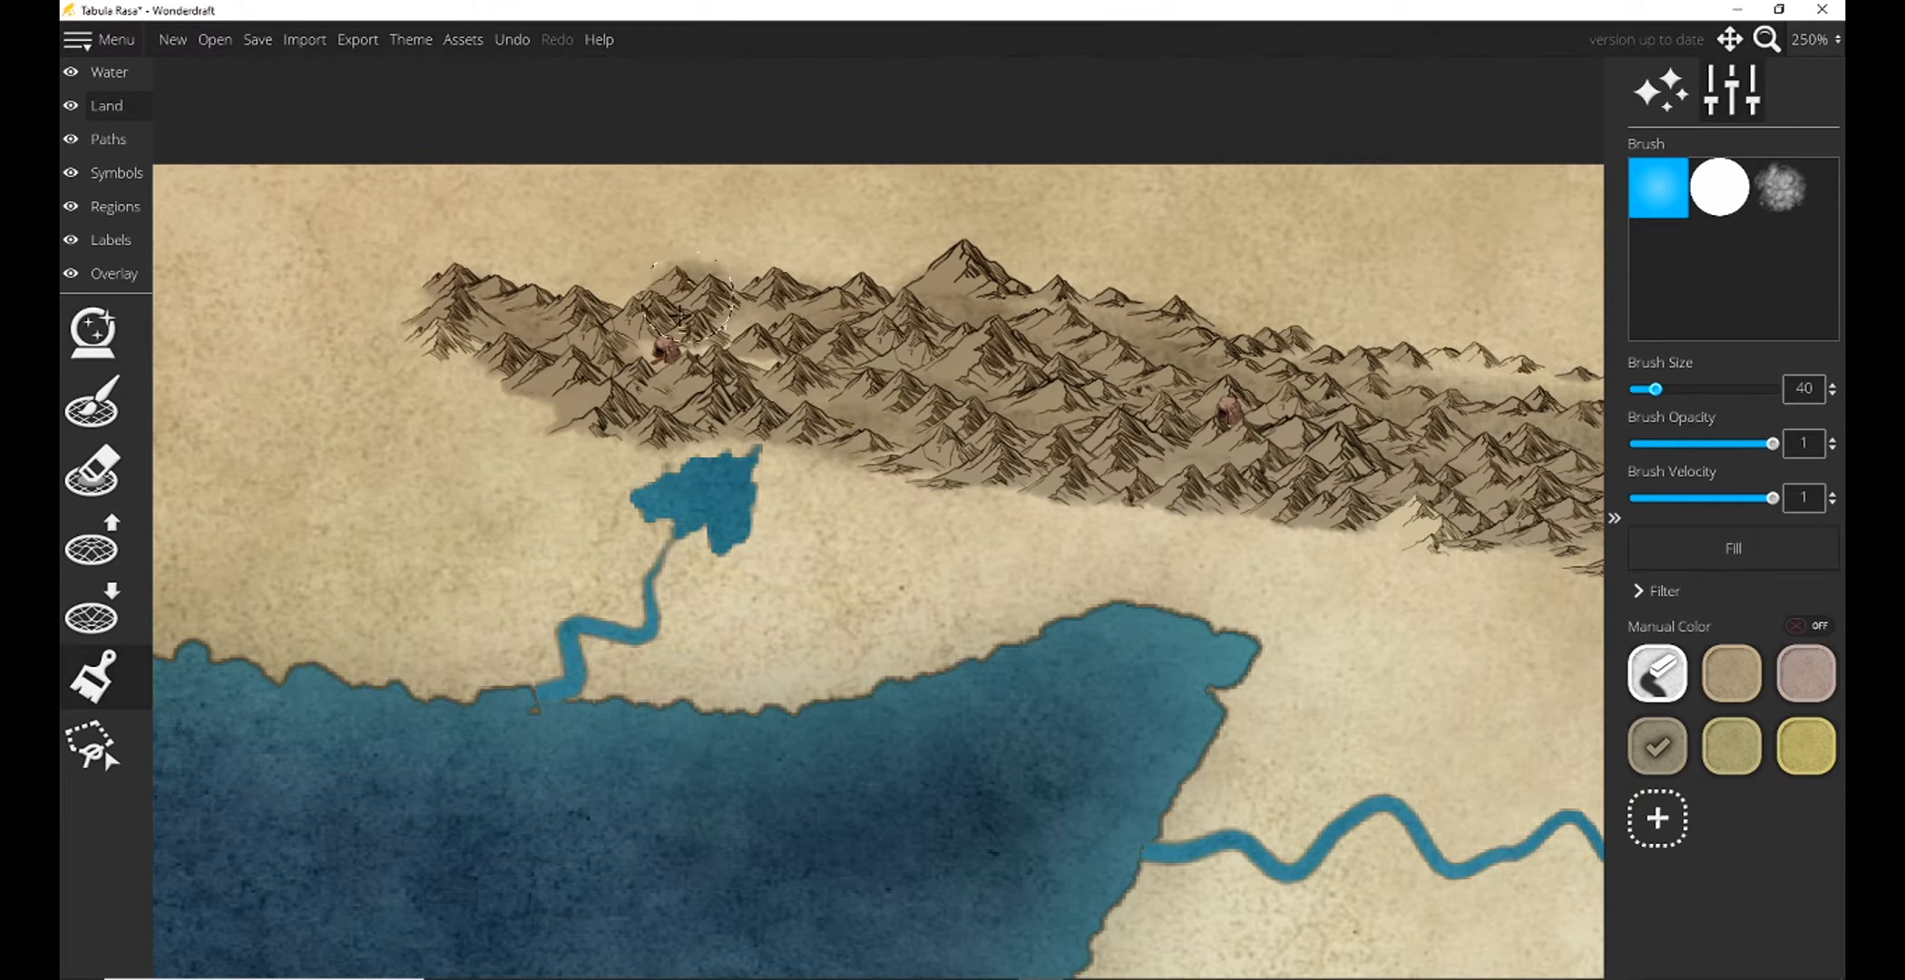
mouse_move(524, 324)
left_mouse_down()
mouse_move(483, 322)
mouse_move(963, 390)
left_mouse_up()
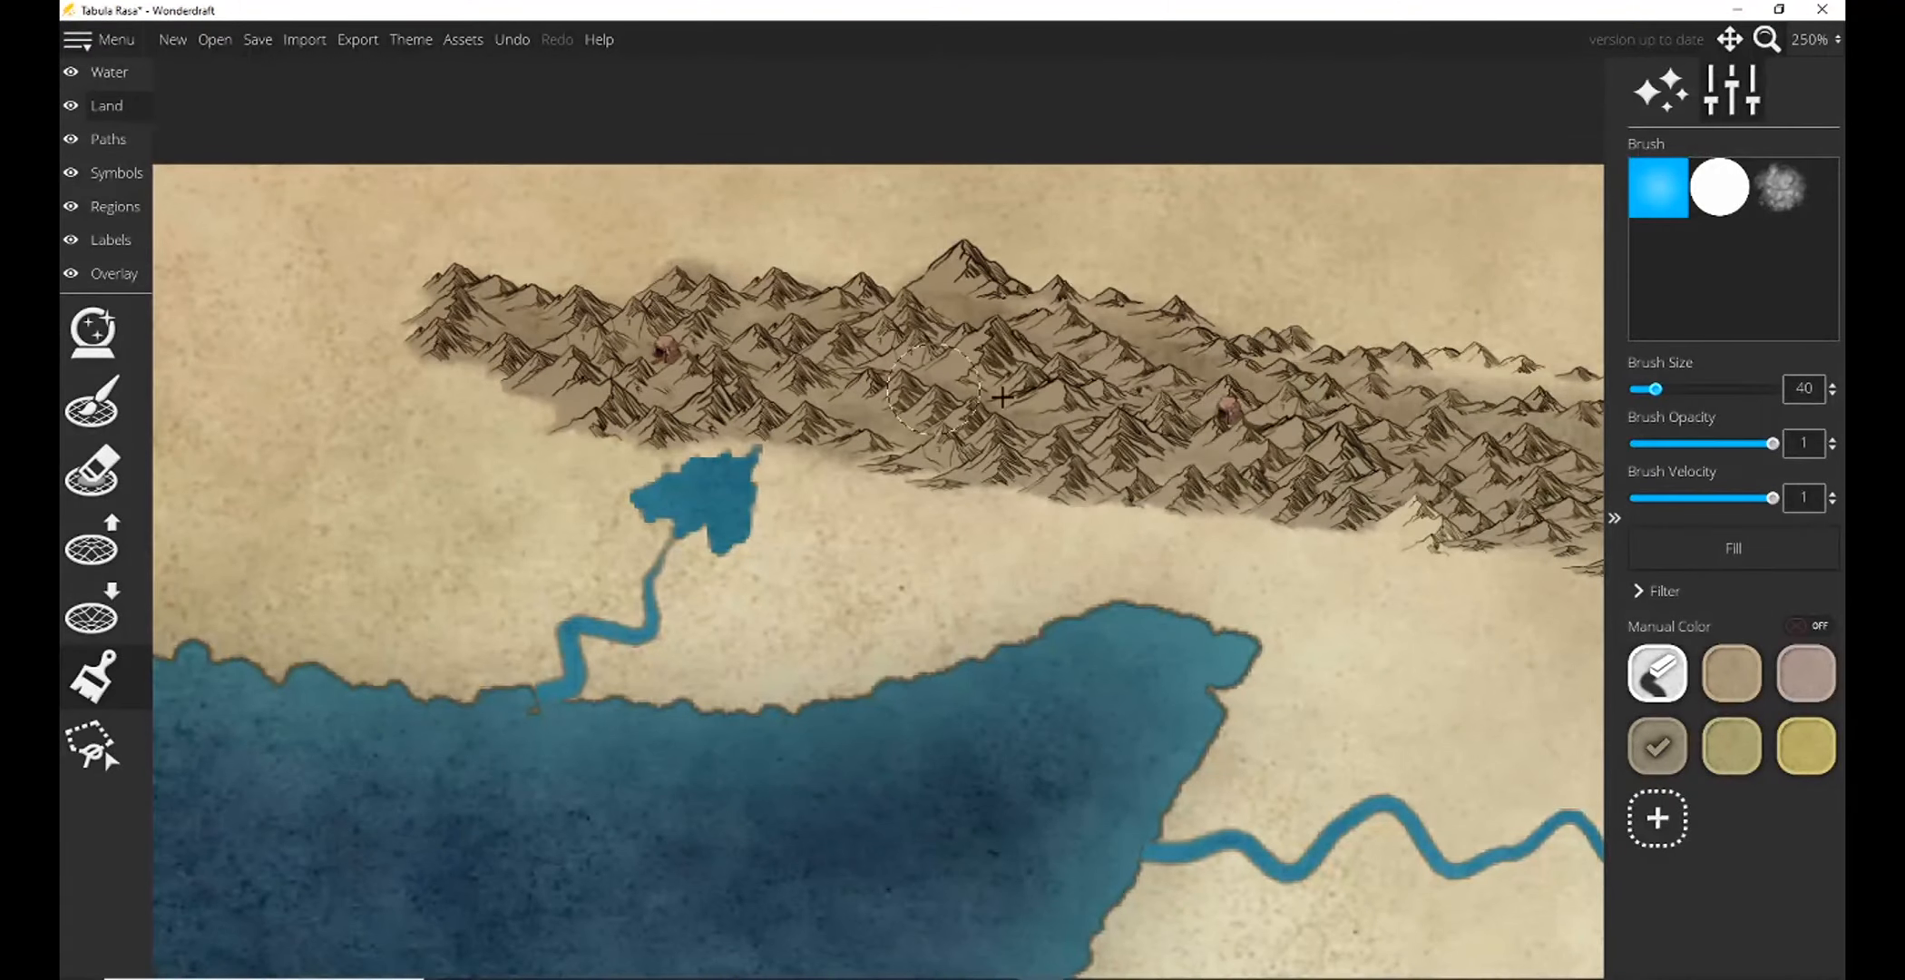
mouse_move(1388, 476)
left_mouse_down()
mouse_move(1452, 486)
mouse_move(1429, 400)
mouse_move(1543, 377)
mouse_move(1280, 343)
mouse_move(1261, 367)
mouse_move(1044, 388)
mouse_move(894, 359)
left_mouse_up()
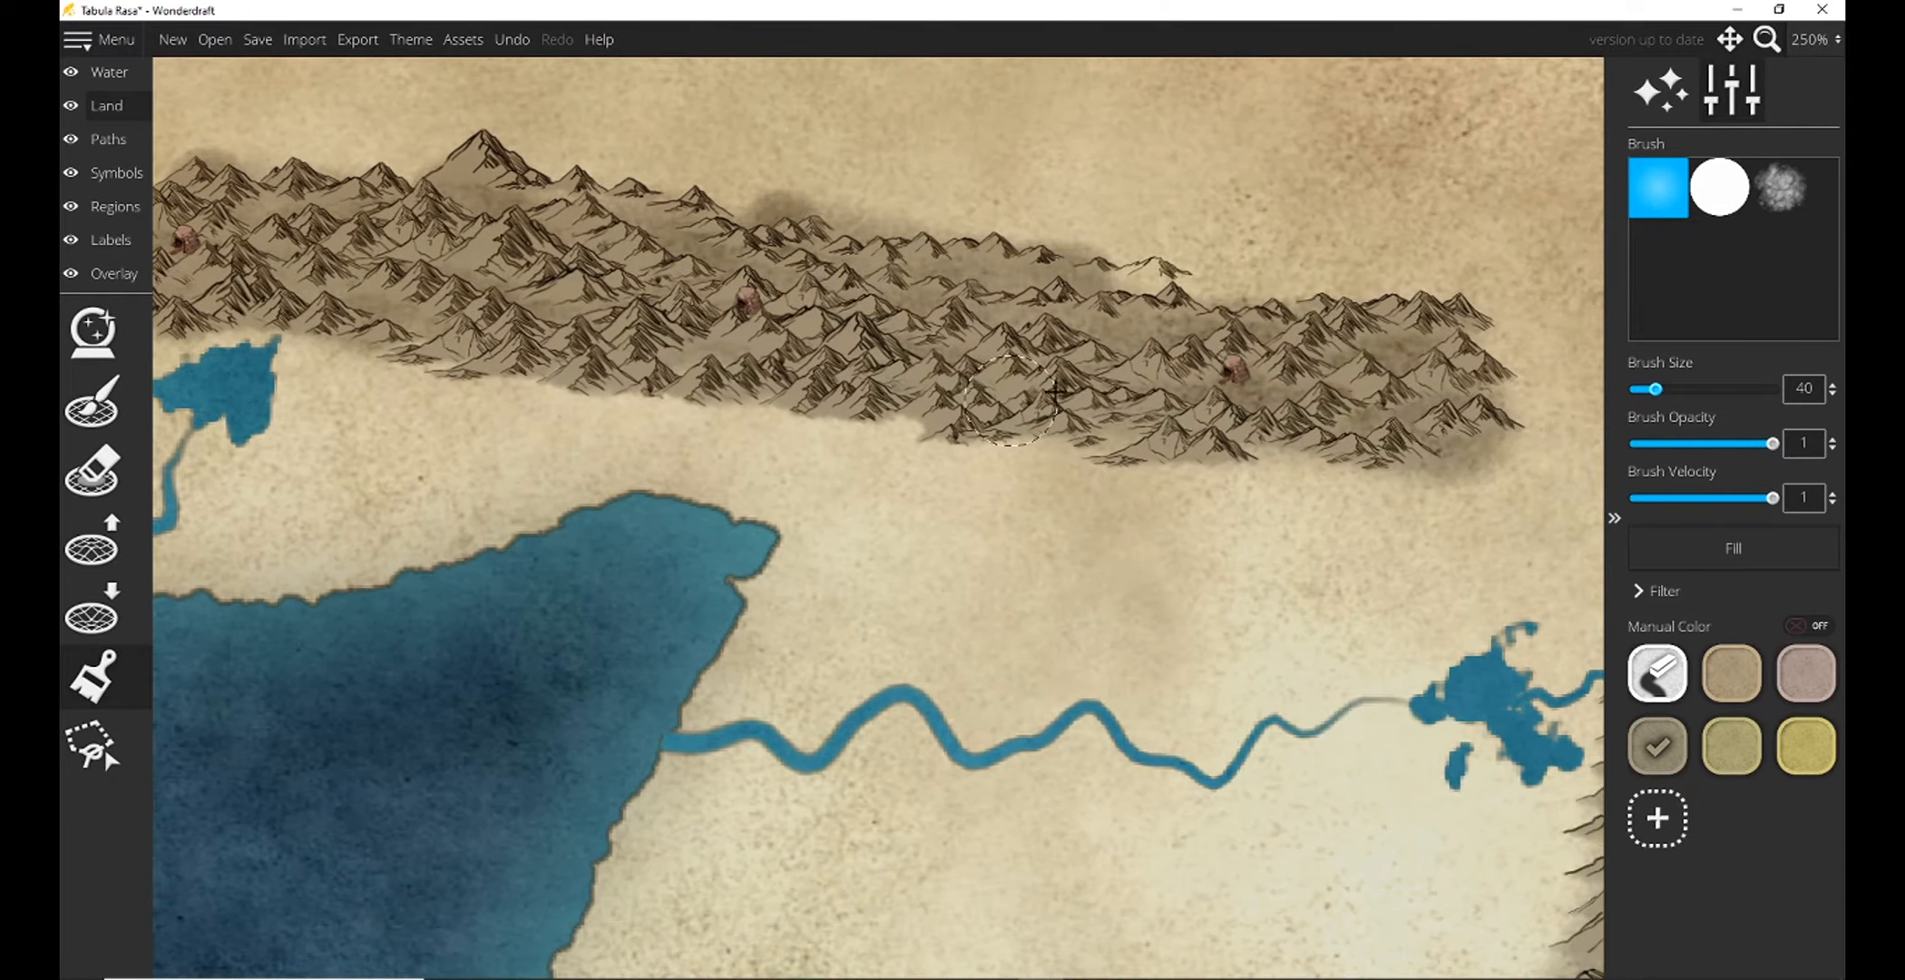
mouse_move(1122, 301)
left_mouse_down()
mouse_move(1171, 282)
mouse_move(1192, 318)
mouse_move(1086, 383)
mouse_move(919, 387)
left_mouse_up()
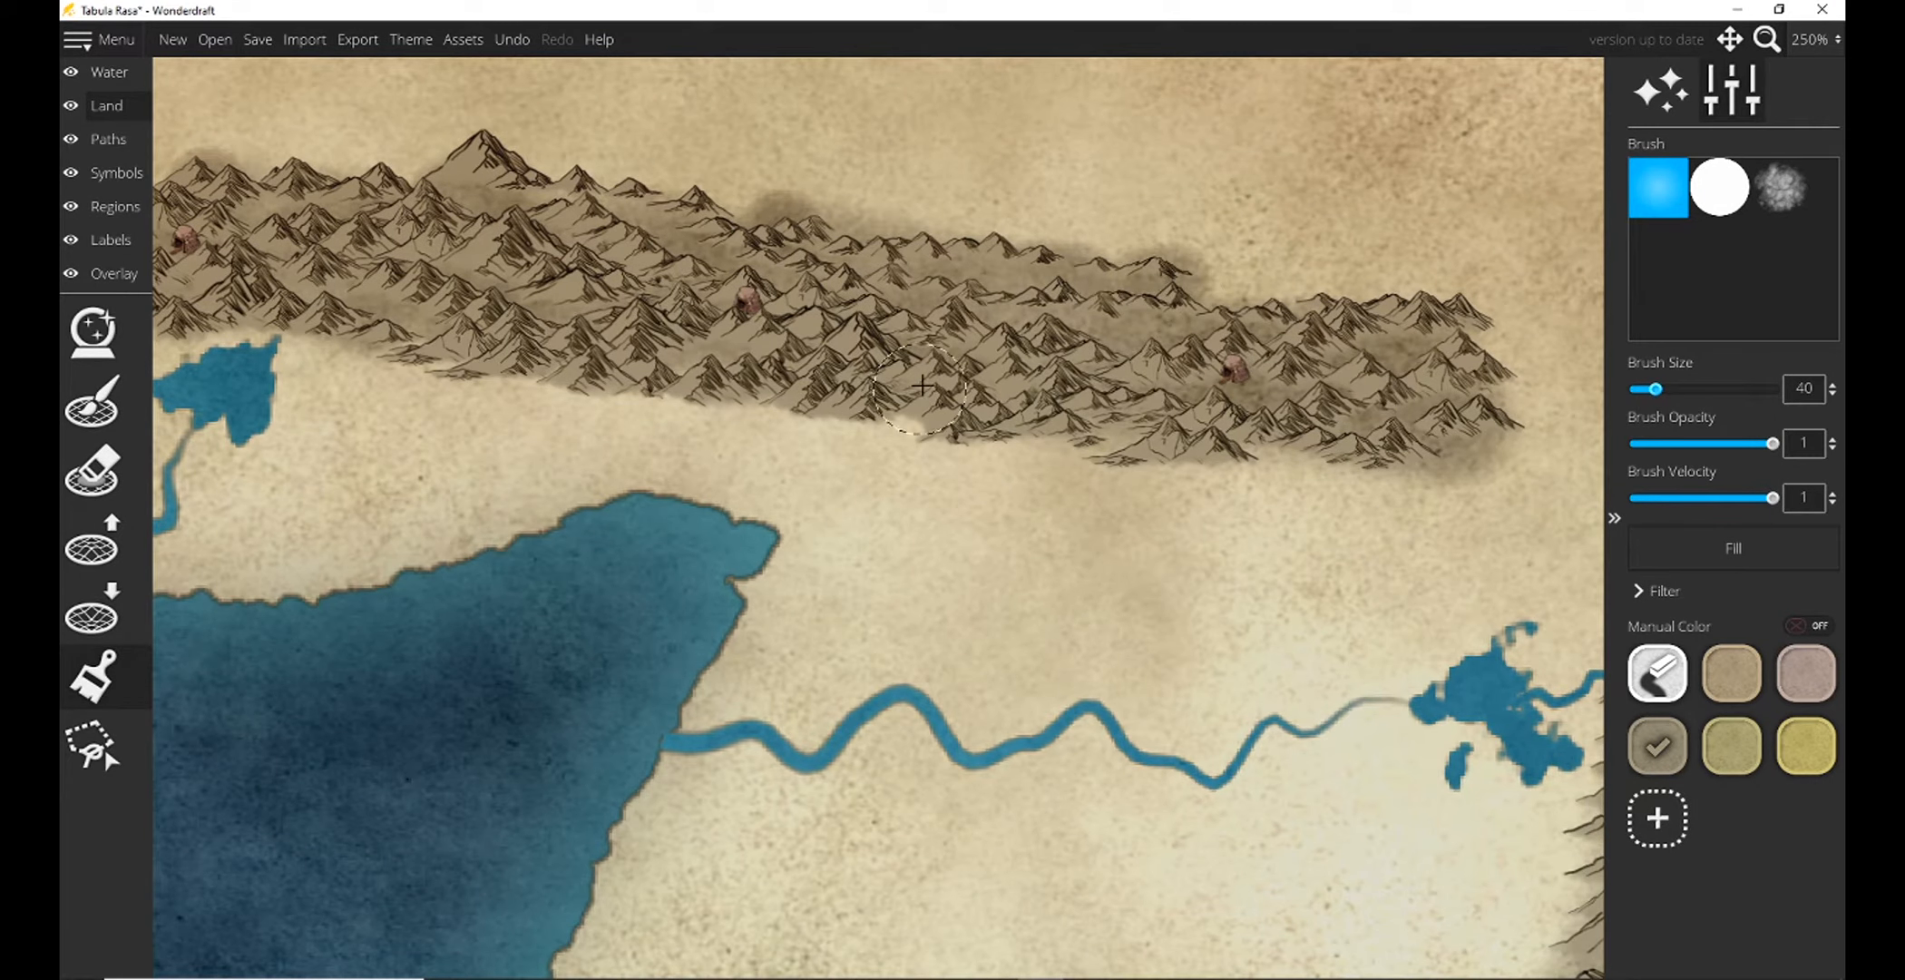
Paint the southern mountain range grayish-brown with the size 40 brush, starting around the waterfall lake.
left_click_drag(1048, 381, 406, 14)
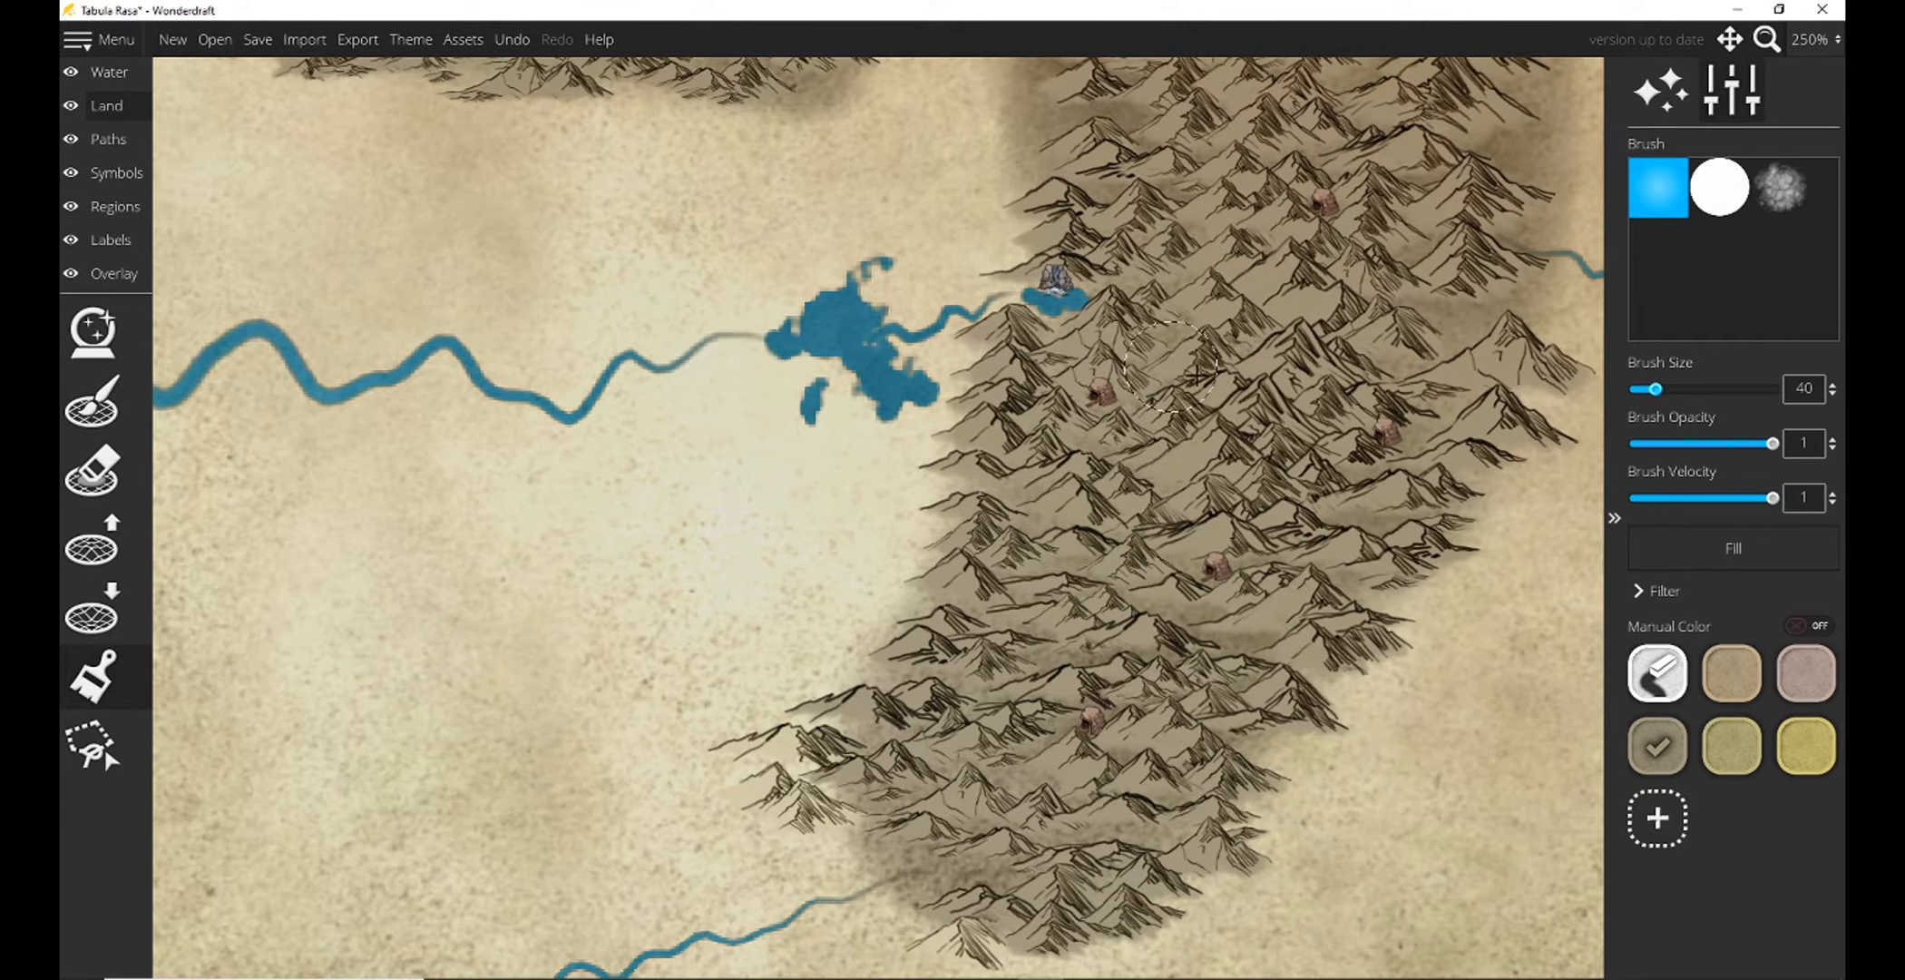
left_click_drag(1378, 400, 1292, 7)
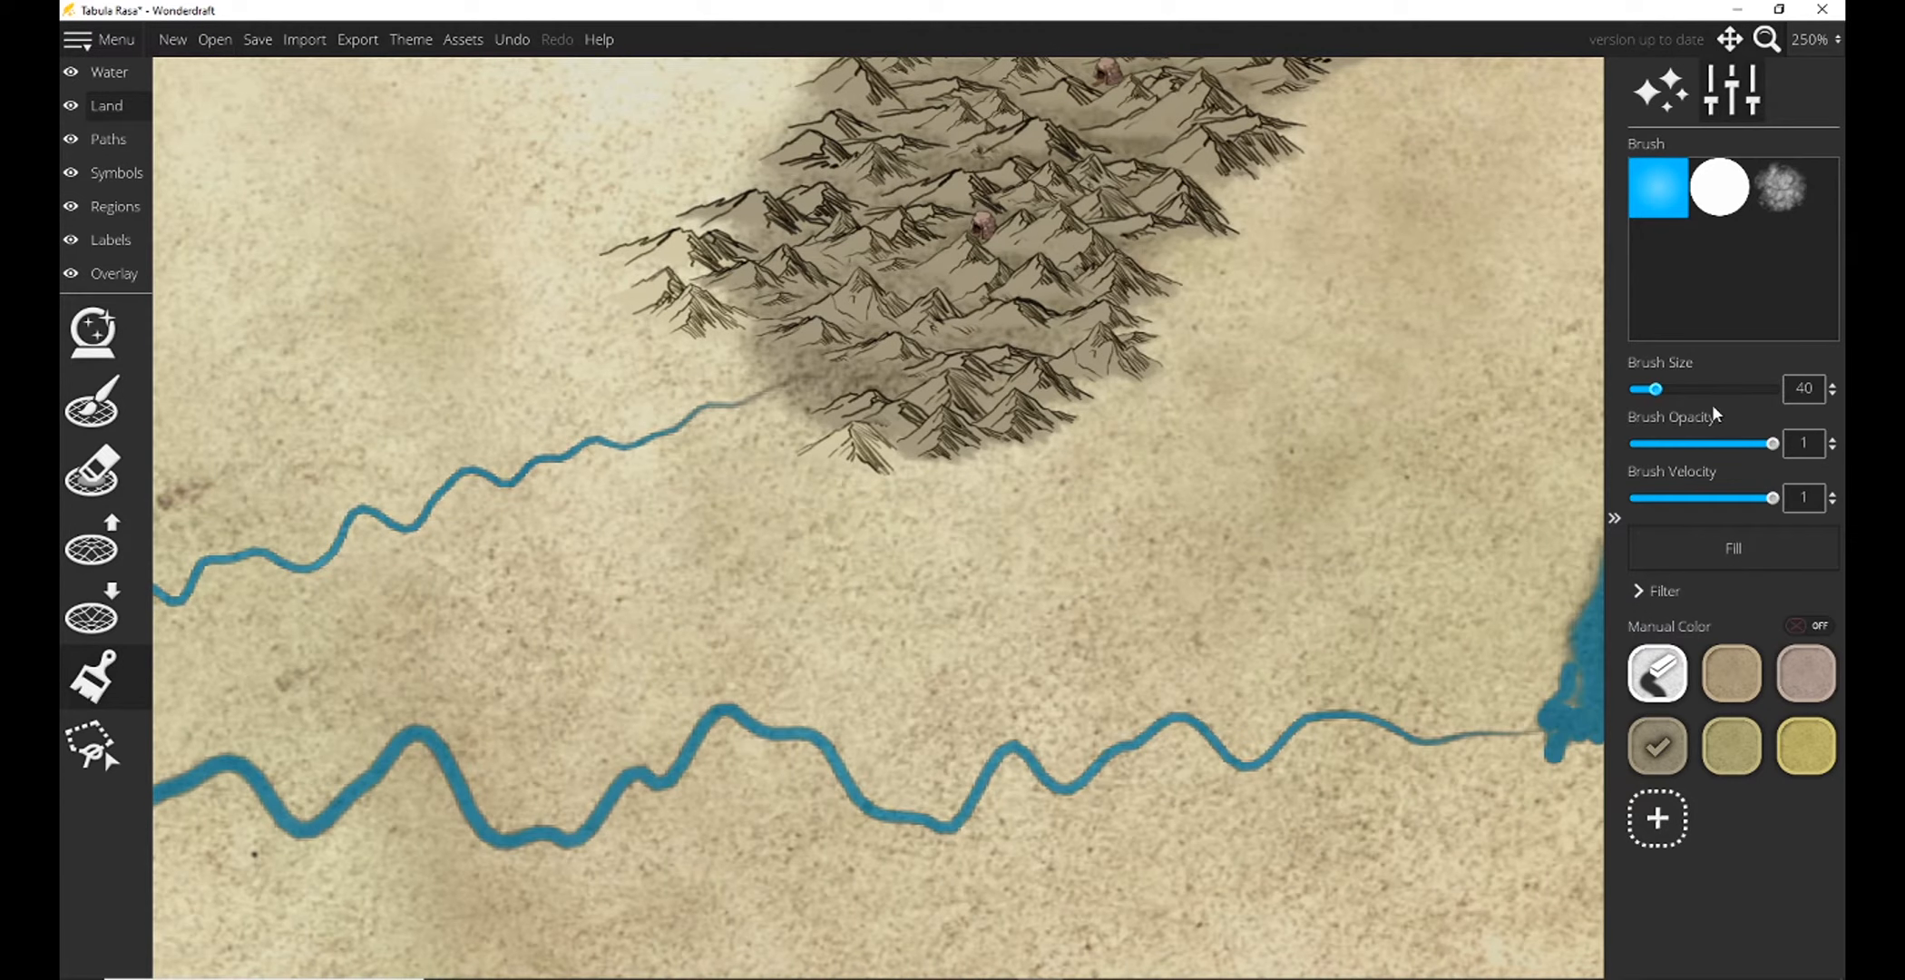
left_click_drag(1135, 556, 1187, 17)
left_click_drag(1101, 521, 860, 30)
mouse_move(540, 222)
left_mouse_down()
mouse_move(576, 195)
mouse_move(594, 252)
left_mouse_up()
mouse_move(461, 186)
left_mouse_down()
mouse_move(623, 264)
mouse_move(784, 224)
mouse_move(1165, 216)
mouse_move(1329, 246)
mouse_move(1387, 373)
mouse_move(1406, 488)
mouse_move(1205, 519)
mouse_move(308, 485)
mouse_move(1125, 529)
mouse_move(521, 508)
mouse_move(507, 336)
mouse_move(277, 494)
mouse_move(587, 352)
mouse_move(516, 395)
mouse_move(685, 419)
mouse_move(789, 264)
mouse_move(1229, 264)
mouse_move(1299, 377)
mouse_move(1312, 443)
mouse_move(1285, 452)
mouse_move(1254, 302)
mouse_move(887, 332)
mouse_move(769, 384)
mouse_move(816, 410)
mouse_move(1098, 450)
mouse_move(1230, 403)
mouse_move(1204, 361)
mouse_move(944, 361)
left_mouse_up()
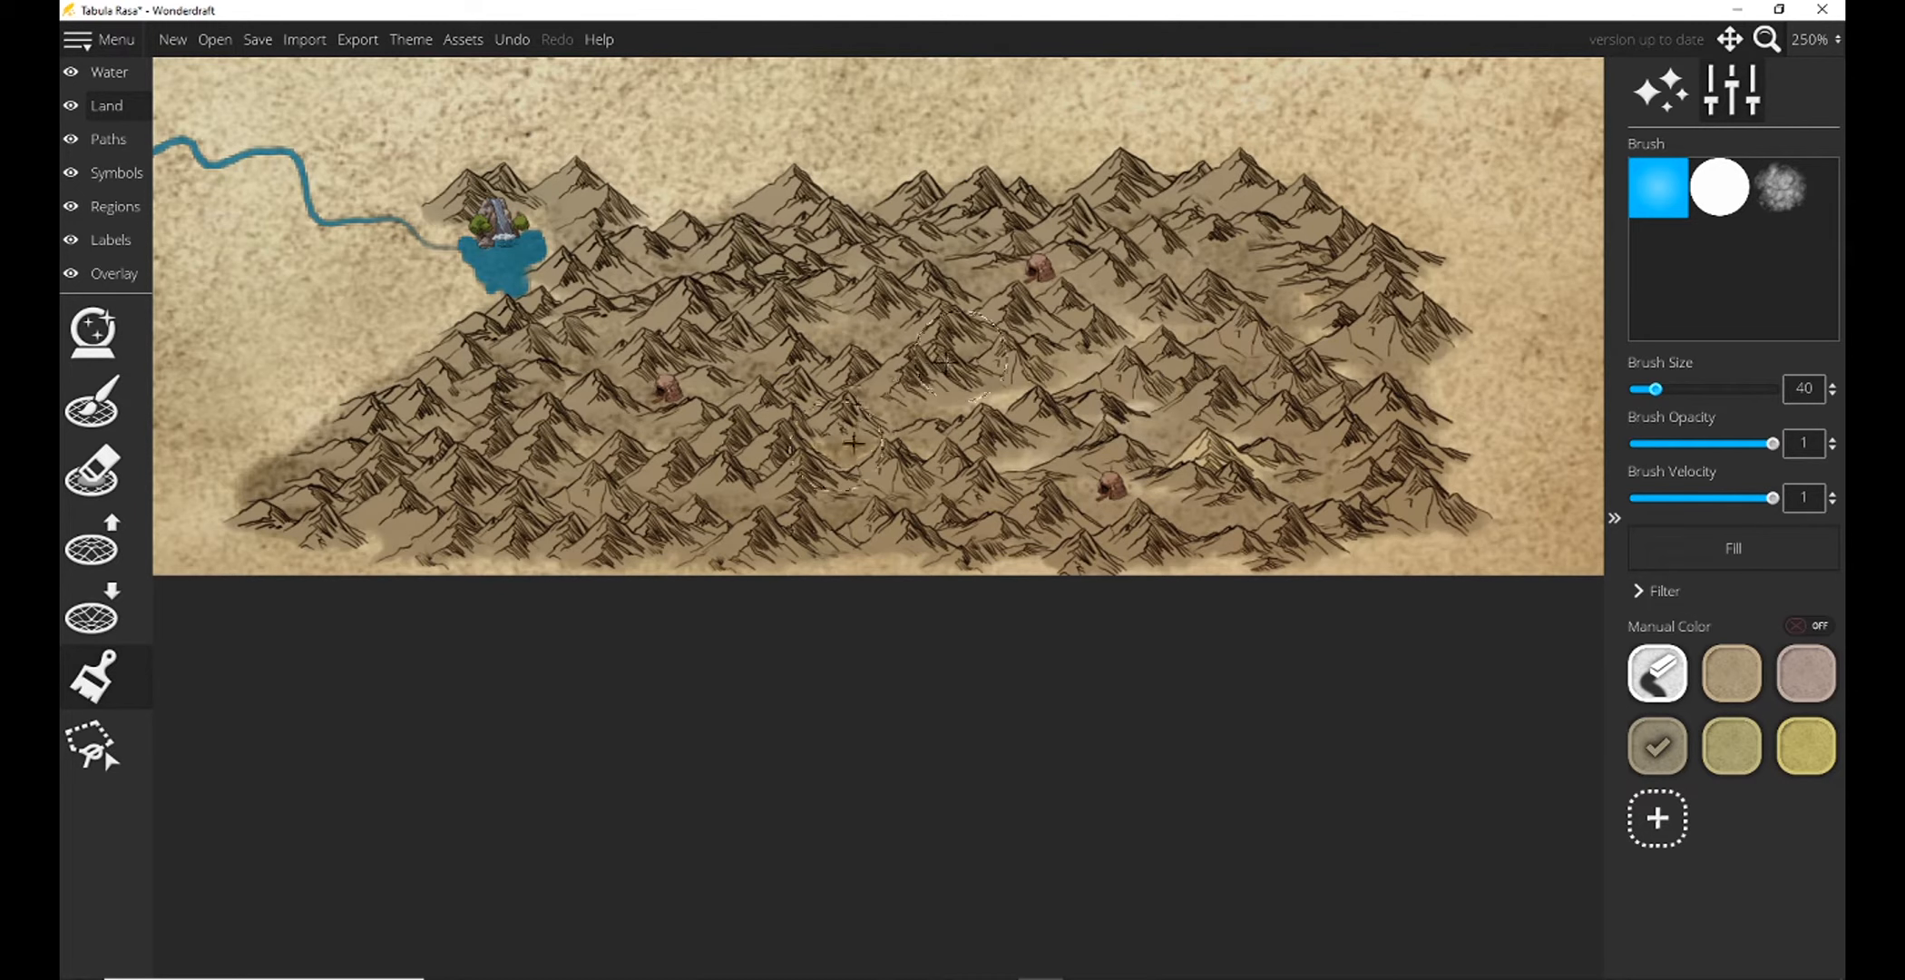
Fill the unpainted gaps between the southern peaks and along the map's southern edge with grayish-brown.
mouse_move(852, 442)
left_mouse_down()
mouse_move(1252, 444)
mouse_move(1134, 399)
mouse_move(962, 408)
mouse_move(1098, 474)
mouse_move(1125, 347)
mouse_move(1306, 334)
mouse_move(1341, 363)
mouse_move(1080, 362)
left_mouse_up()
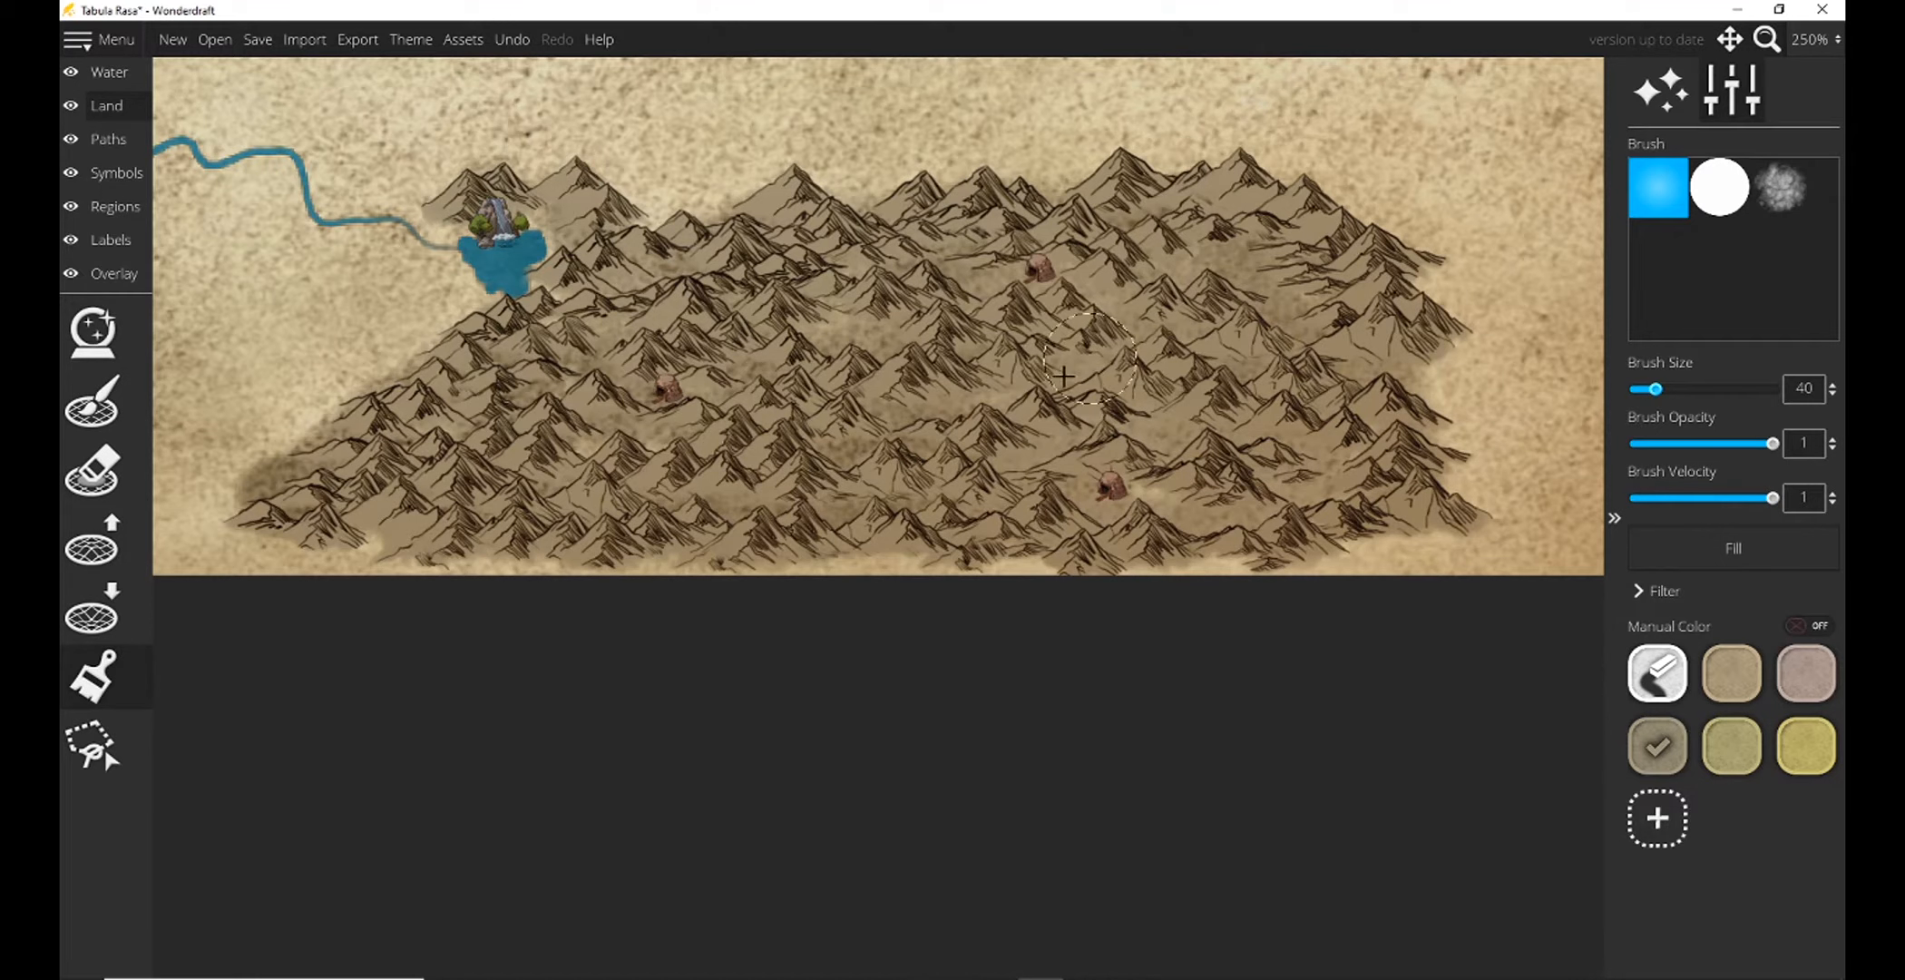
left_click_drag(1122, 474, 1132, 480)
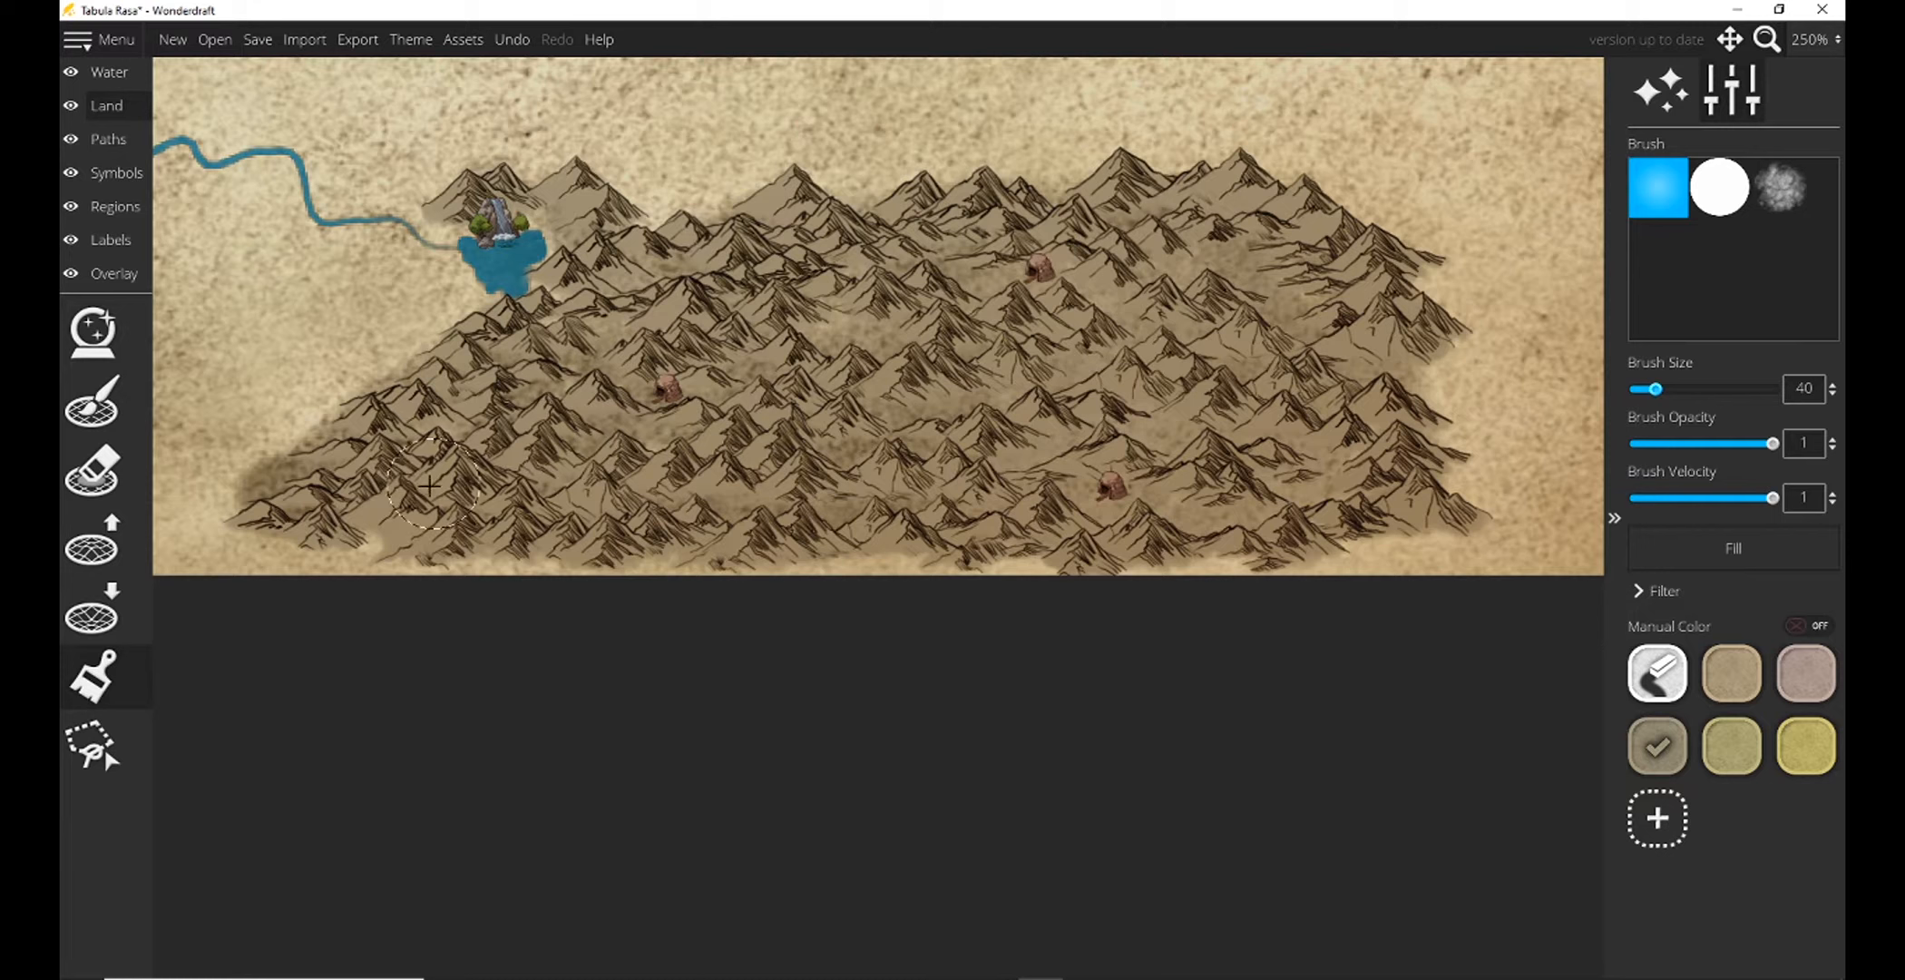
mouse_move(381, 513)
left_mouse_down()
mouse_move(344, 545)
mouse_move(250, 544)
mouse_move(1084, 534)
mouse_move(1427, 557)
mouse_move(1379, 467)
mouse_move(1401, 390)
mouse_move(1371, 363)
left_mouse_up()
left_click_drag(806, 307, 826, 310)
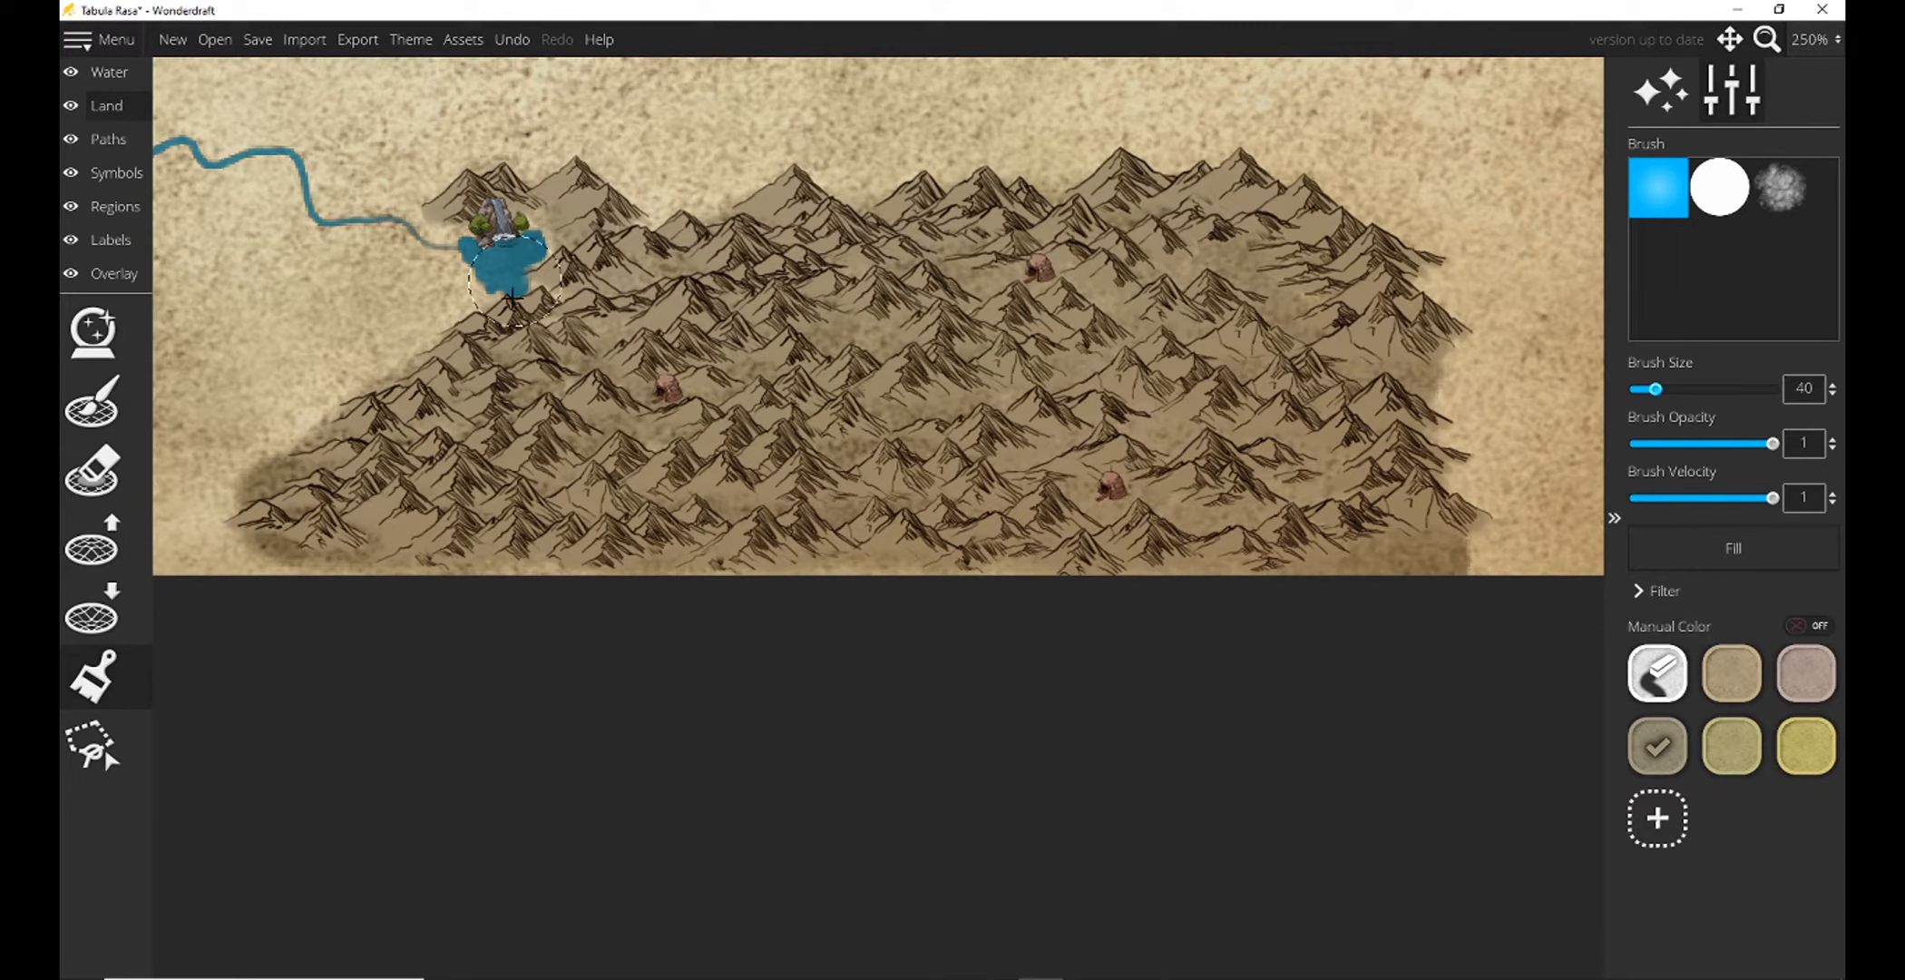
Paint the land in the map's northeastern corner, east of the large mountain range, tan-brown with the size 68 brush.
left_click_drag(561, 313, 564, 295)
left_click(1797, 42)
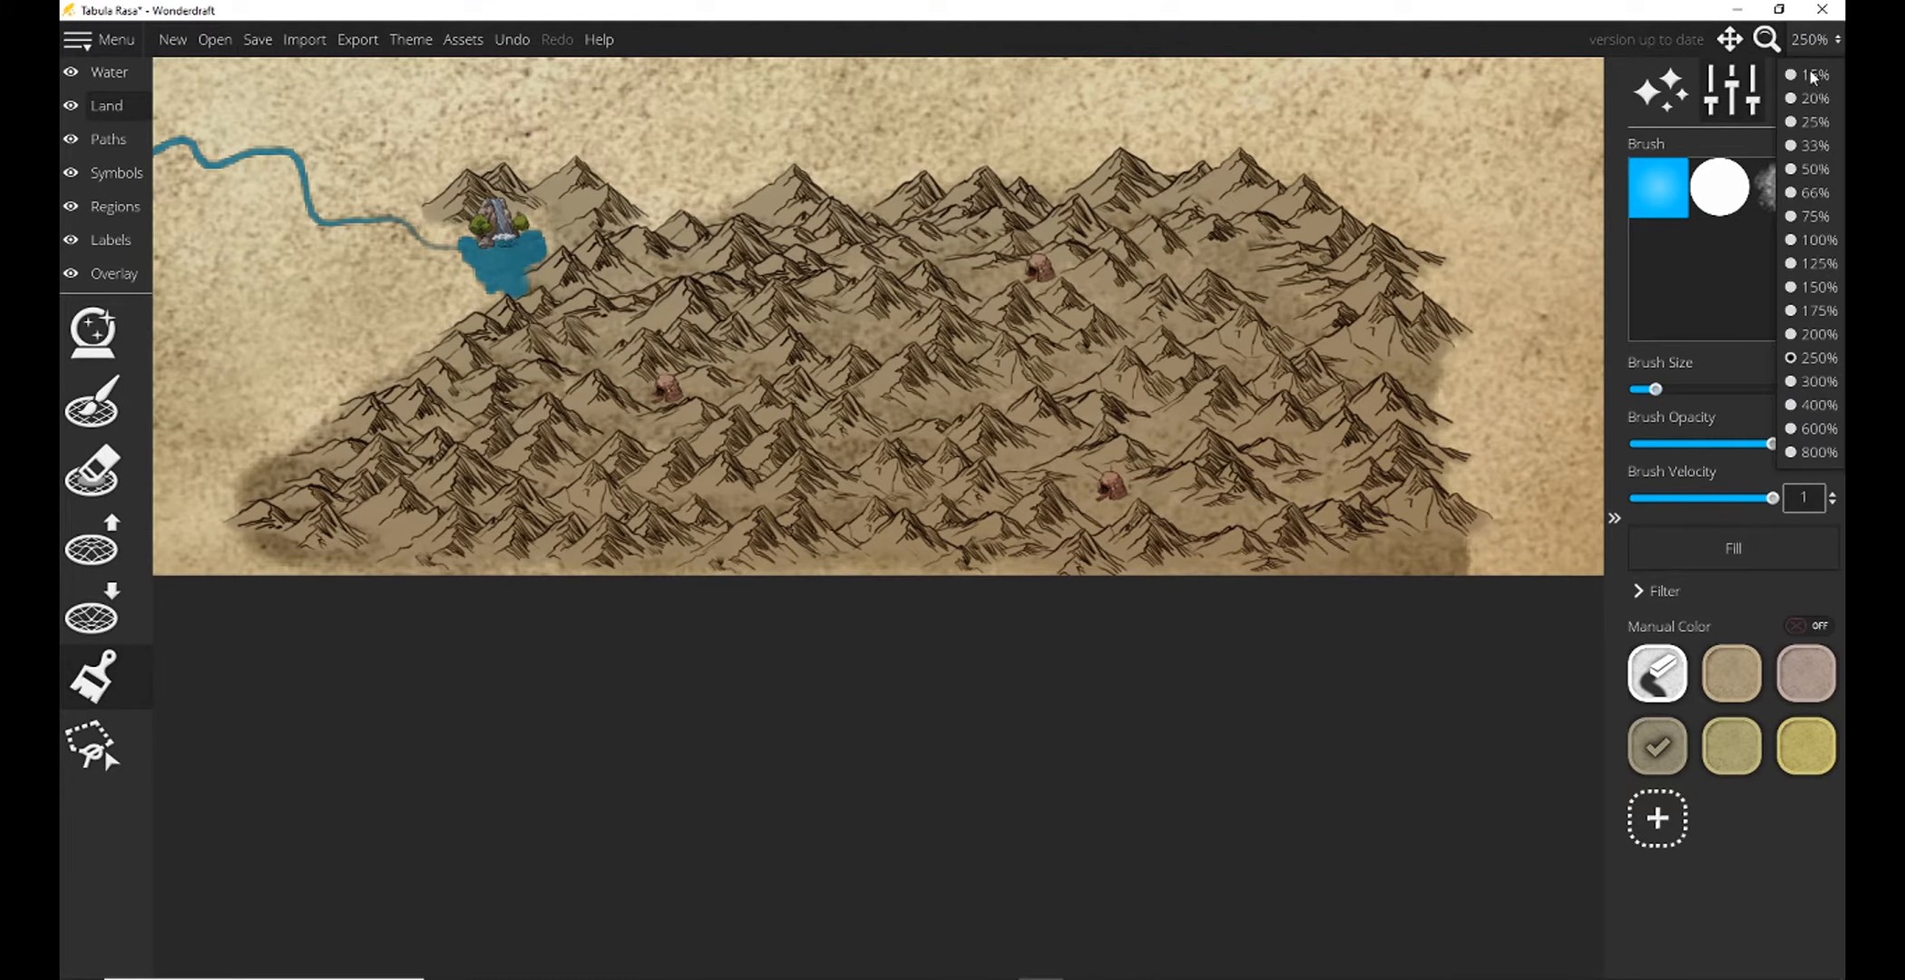
left_click(1792, 242)
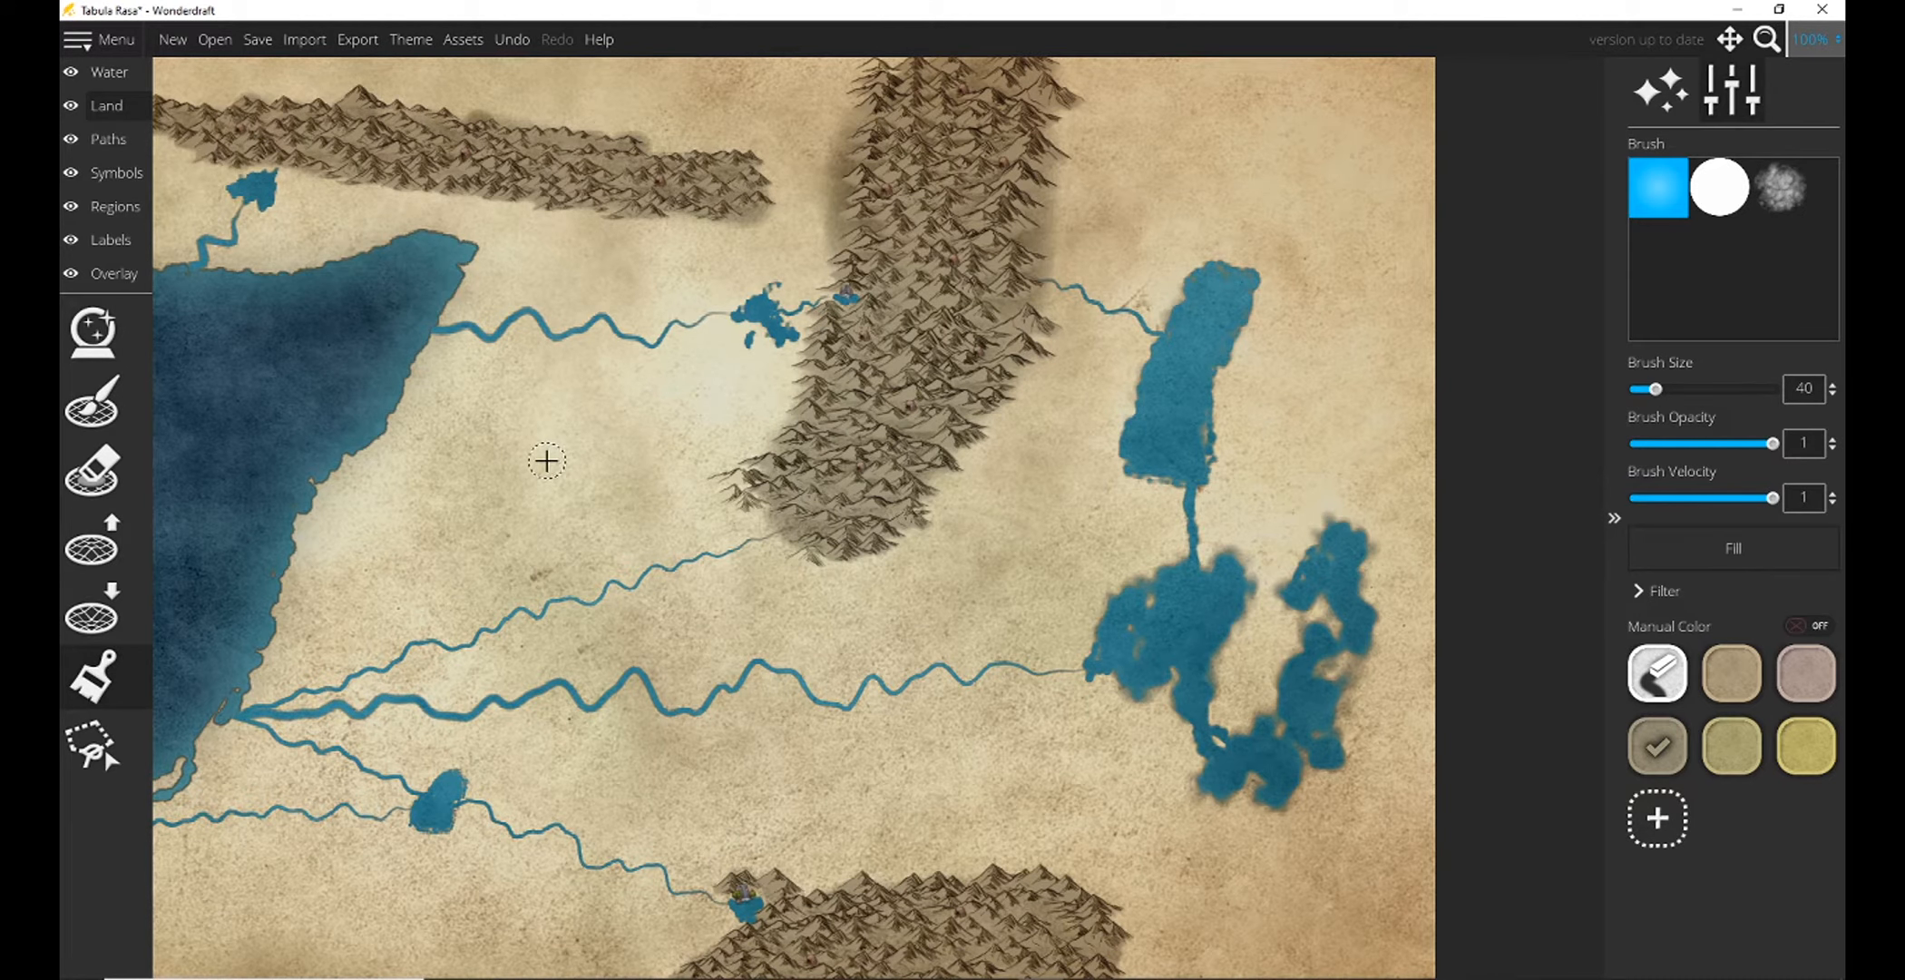
left_click_drag(529, 474, 519, 280)
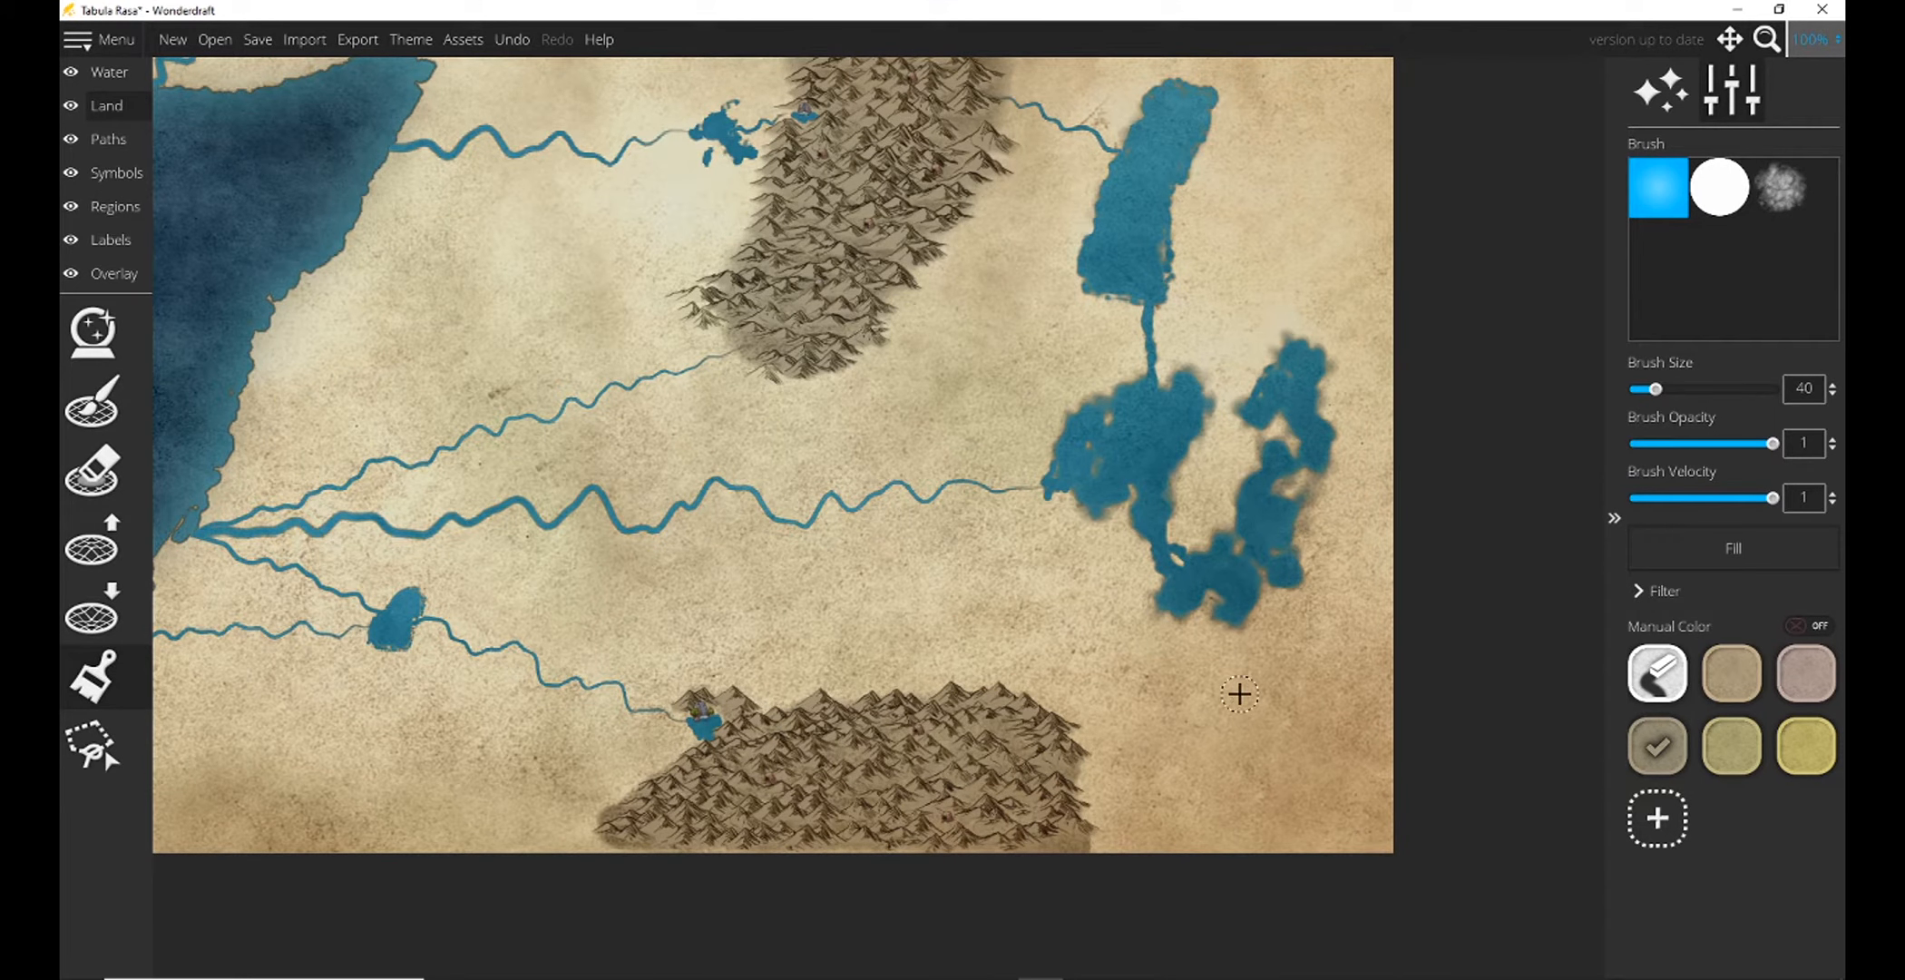
left_click_drag(1240, 694, 1239, 700)
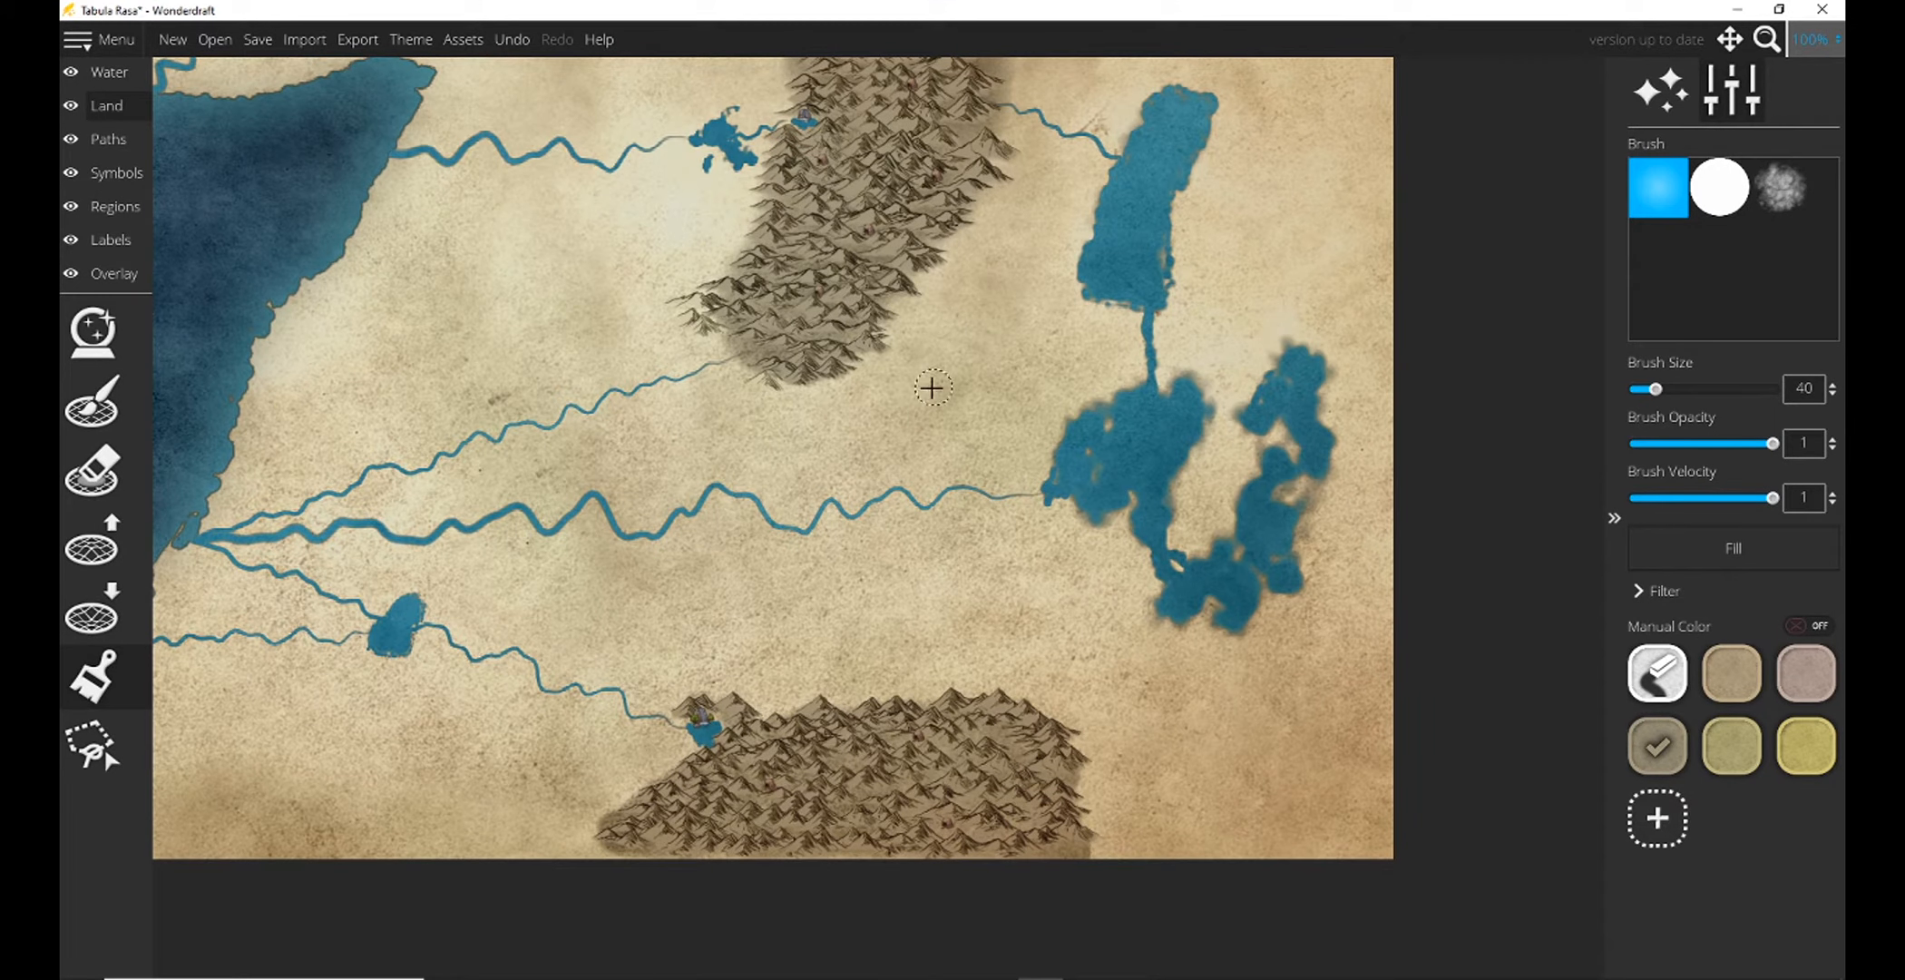
left_click_drag(835, 439, 720, 794)
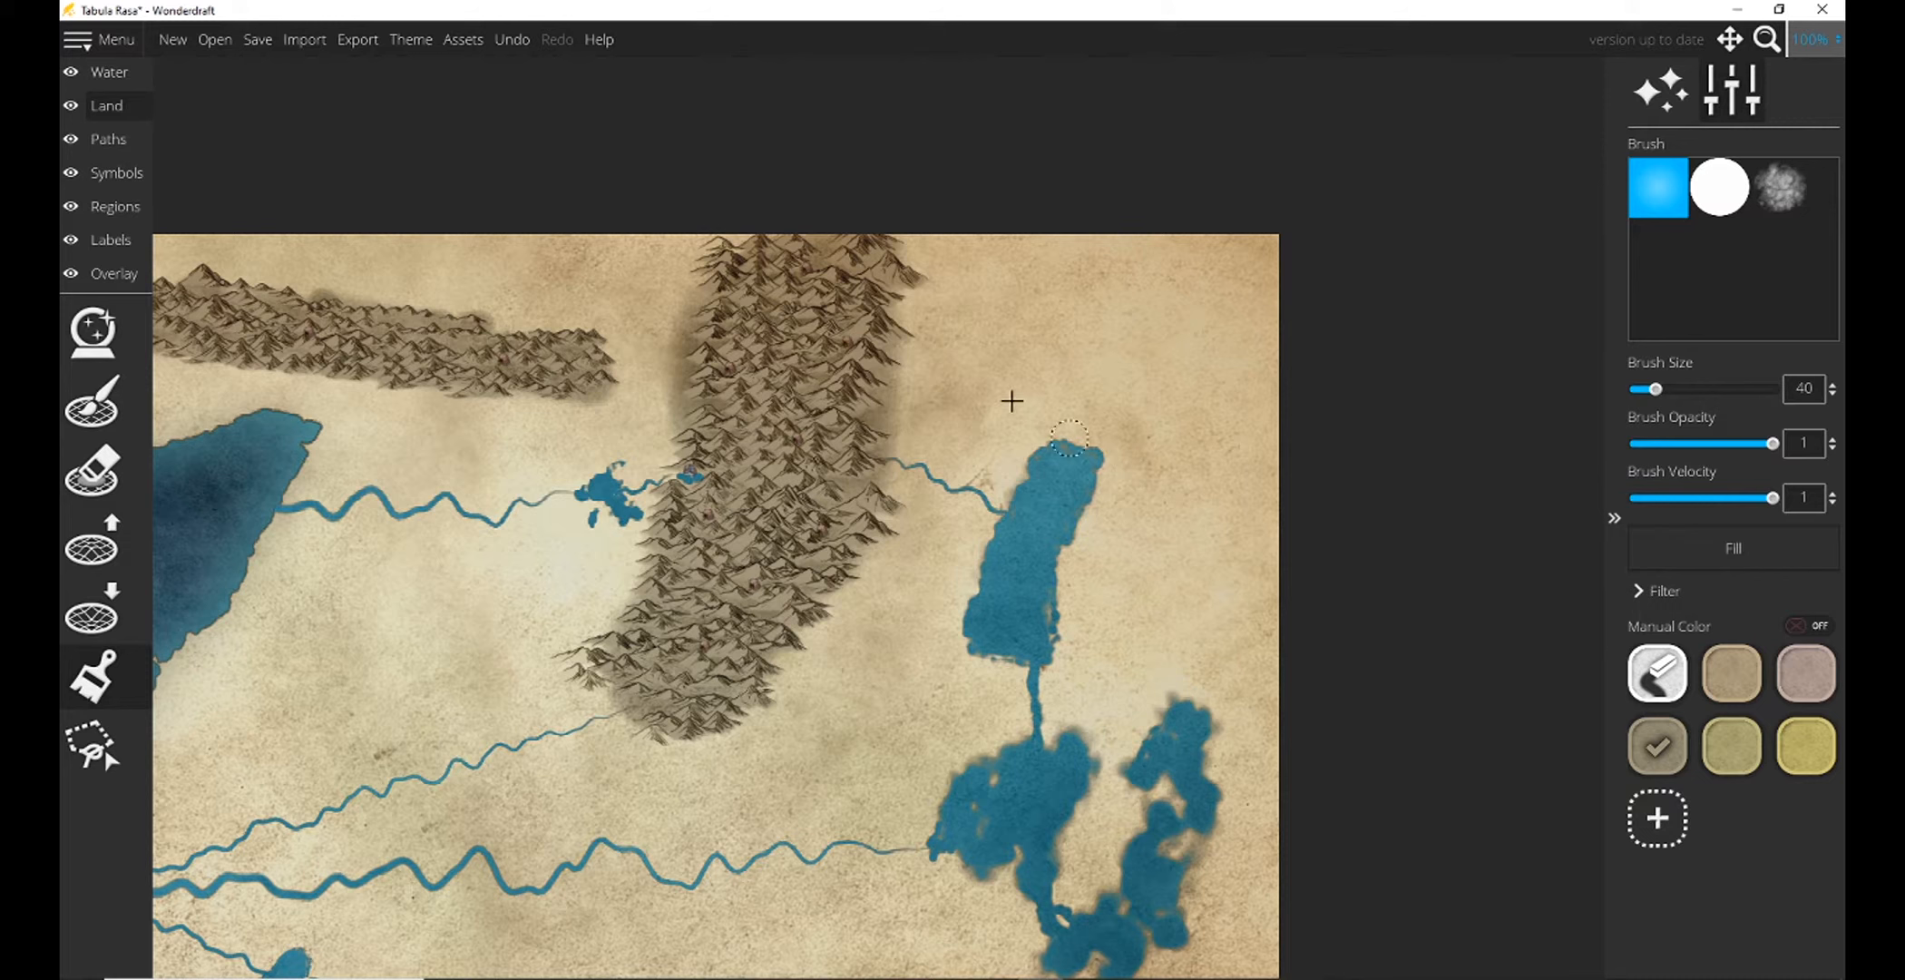
left_click(1759, 688)
mouse_move(980, 256)
left_mouse_down()
mouse_move(1018, 291)
mouse_move(1112, 308)
mouse_move(1000, 263)
mouse_move(940, 269)
mouse_move(1063, 331)
mouse_move(1046, 266)
mouse_move(1008, 234)
mouse_move(955, 246)
mouse_move(977, 263)
mouse_move(1176, 243)
mouse_move(1236, 269)
mouse_move(1268, 438)
mouse_move(1200, 367)
mouse_move(1098, 313)
mouse_move(1011, 306)
mouse_move(964, 262)
mouse_move(948, 277)
mouse_move(1234, 296)
mouse_move(990, 255)
mouse_move(1249, 265)
mouse_move(1261, 325)
mouse_move(955, 283)
mouse_move(920, 237)
mouse_move(931, 285)
mouse_move(908, 312)
mouse_move(928, 353)
mouse_move(1086, 332)
mouse_move(1211, 351)
mouse_move(1276, 469)
mouse_move(1196, 410)
mouse_move(975, 308)
left_mouse_up()
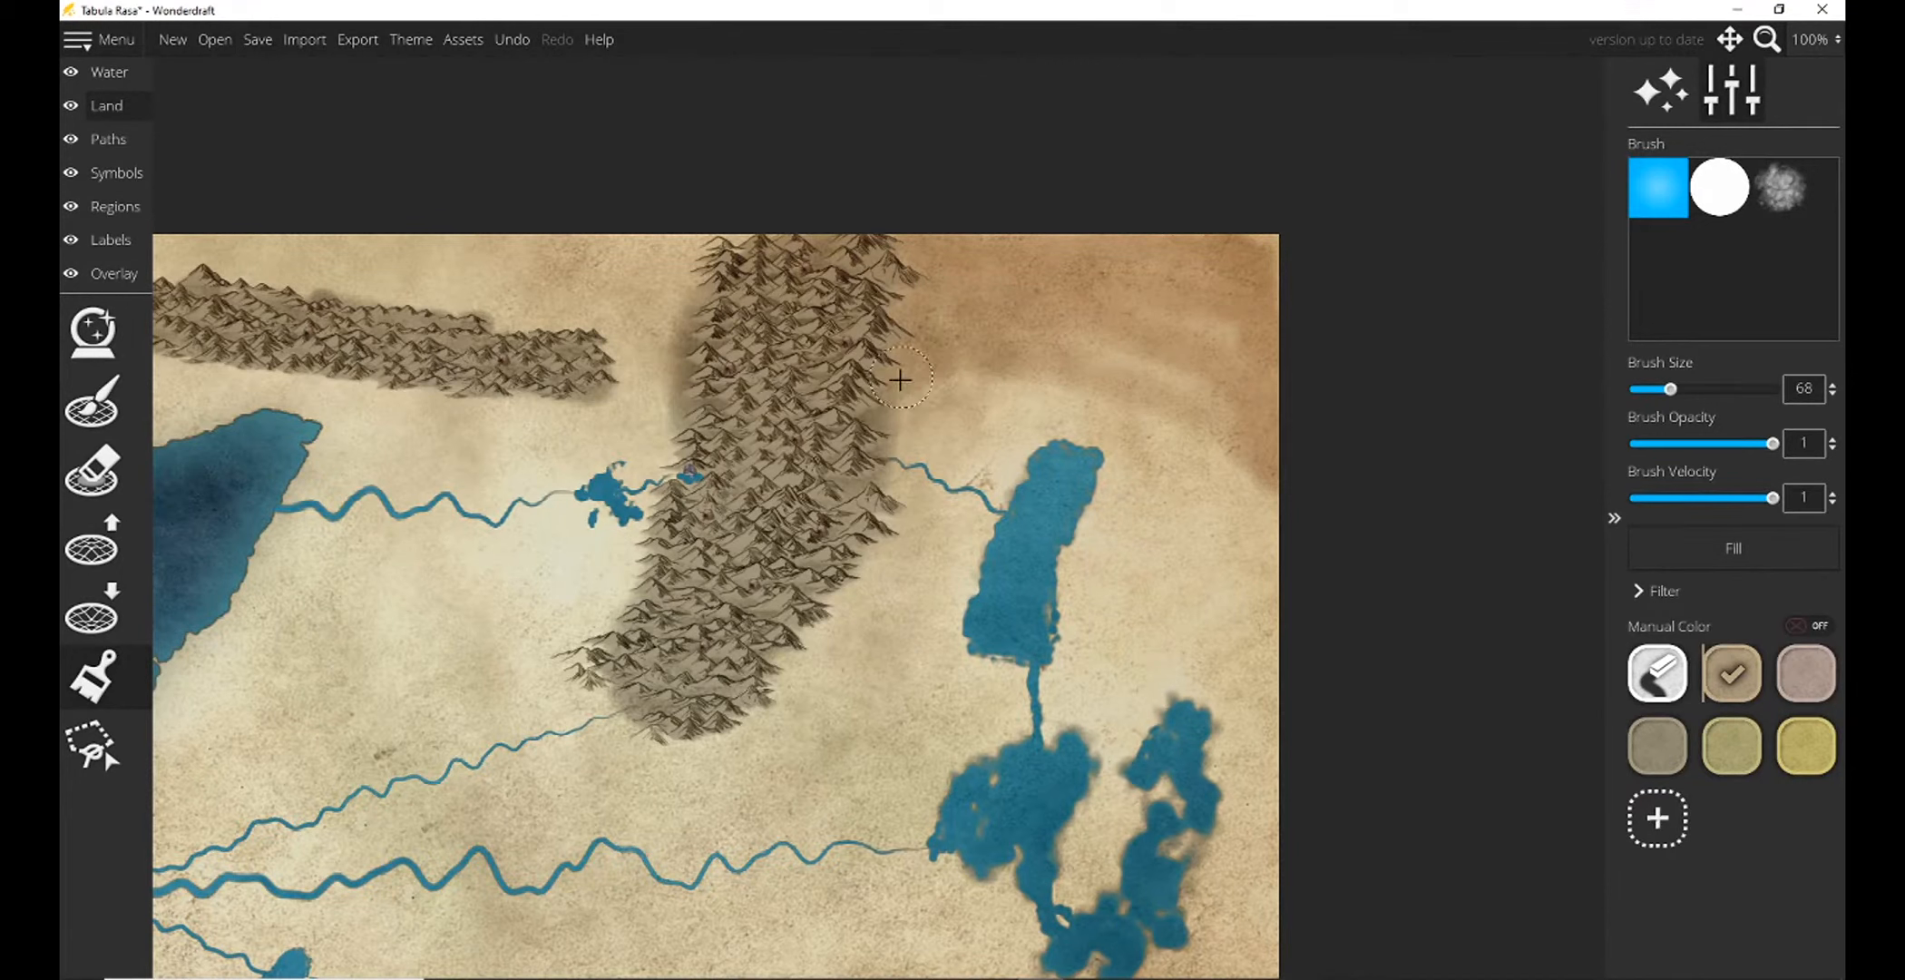
left_click_drag(900, 380, 1095, 341)
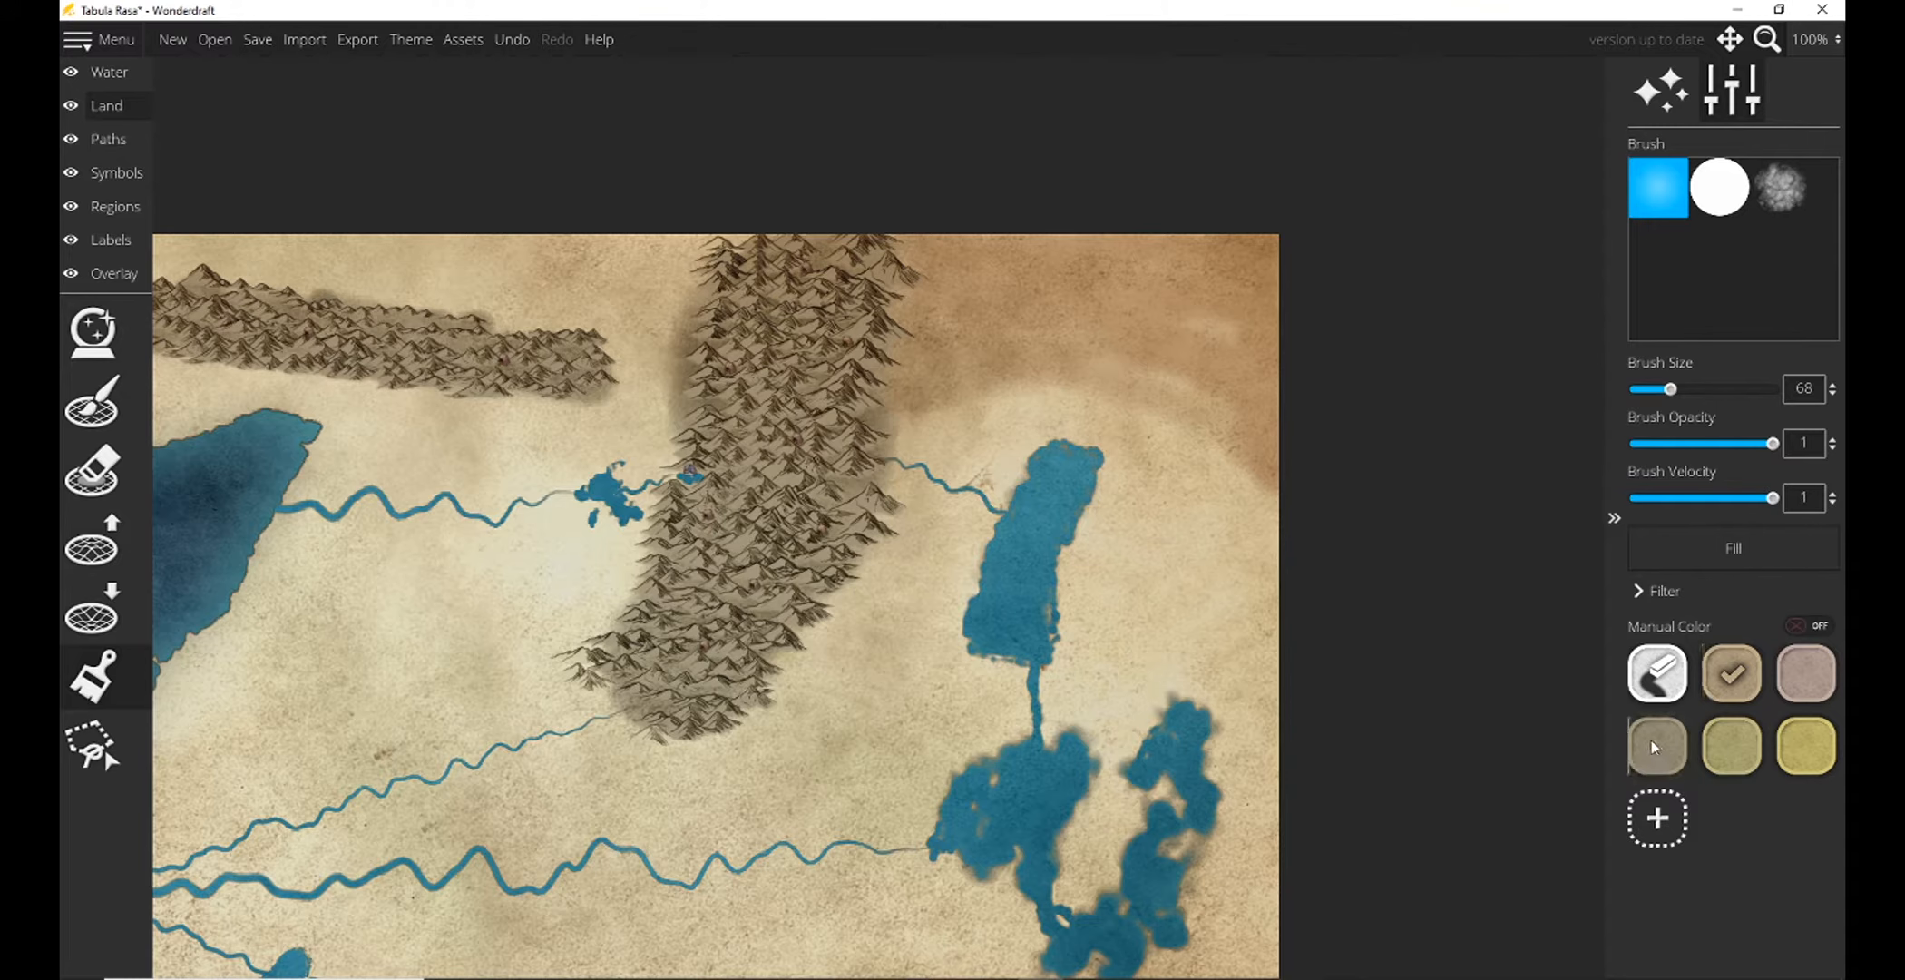
Paint an olive-green band over the land north of the eastern lake and along the large mountain range's southeastern side.
left_click_drag(987, 429, 1031, 422)
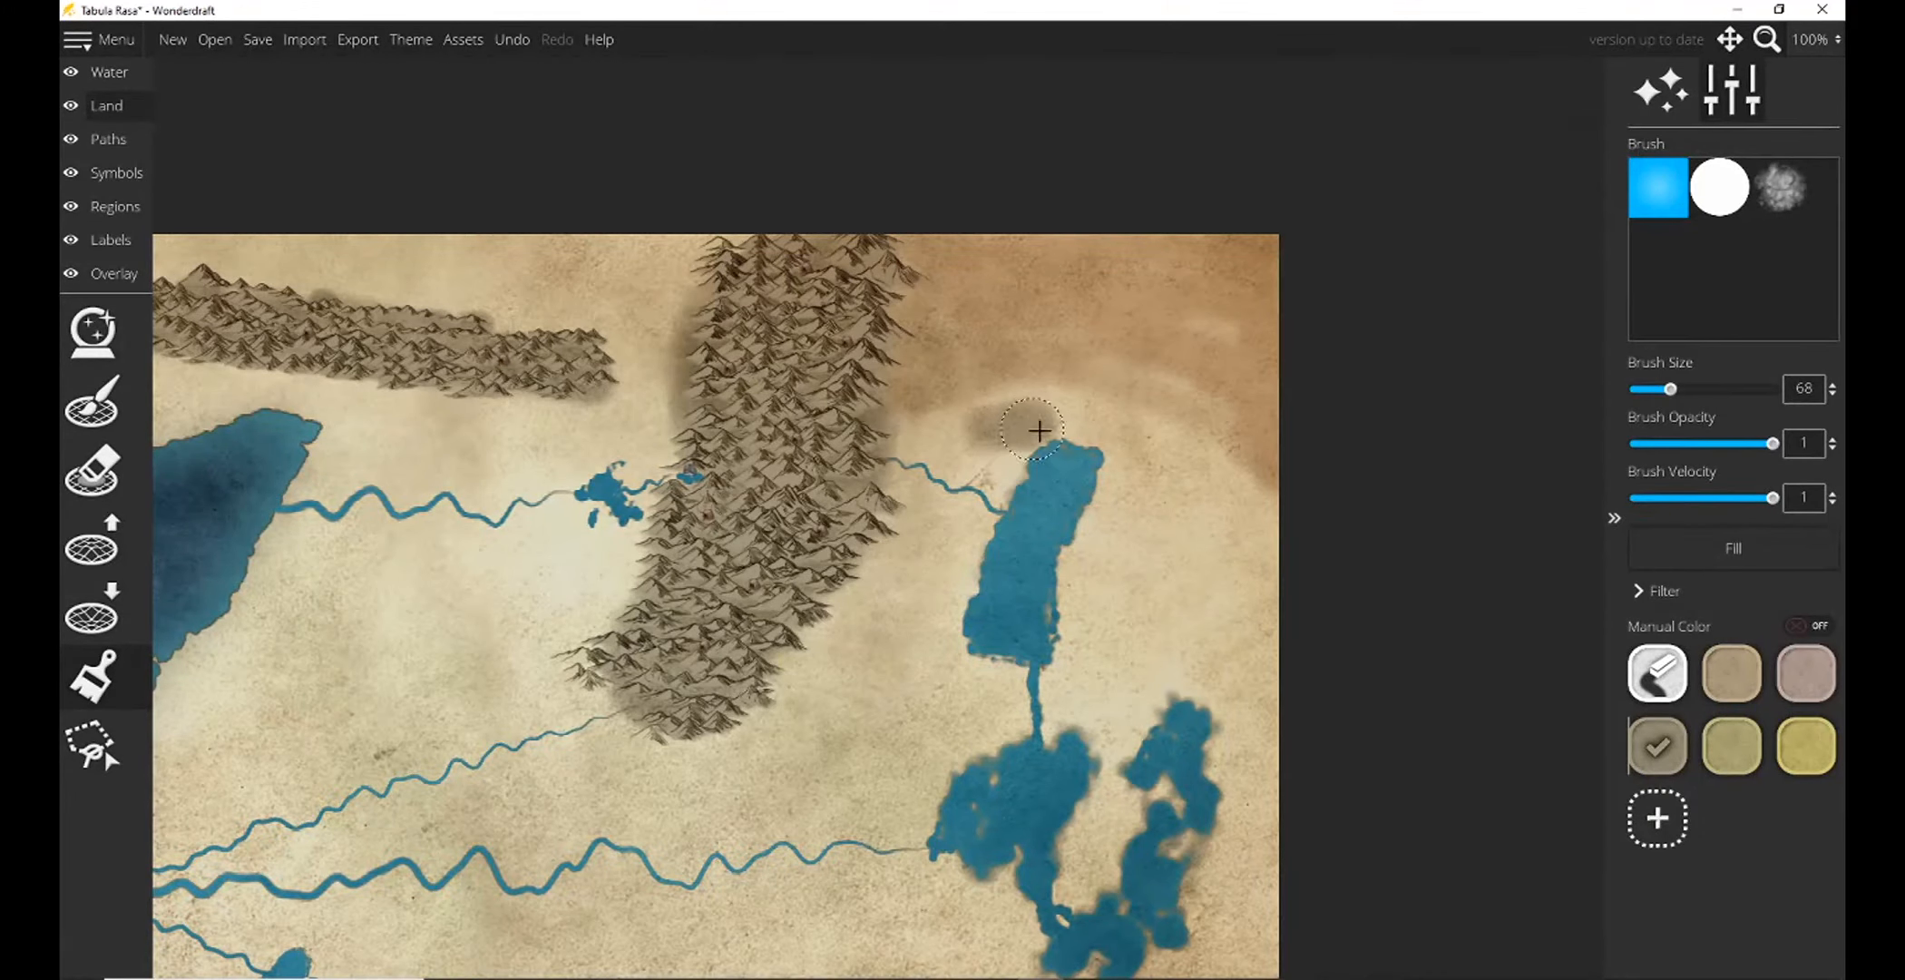
left_click_drag(1059, 417, 982, 434)
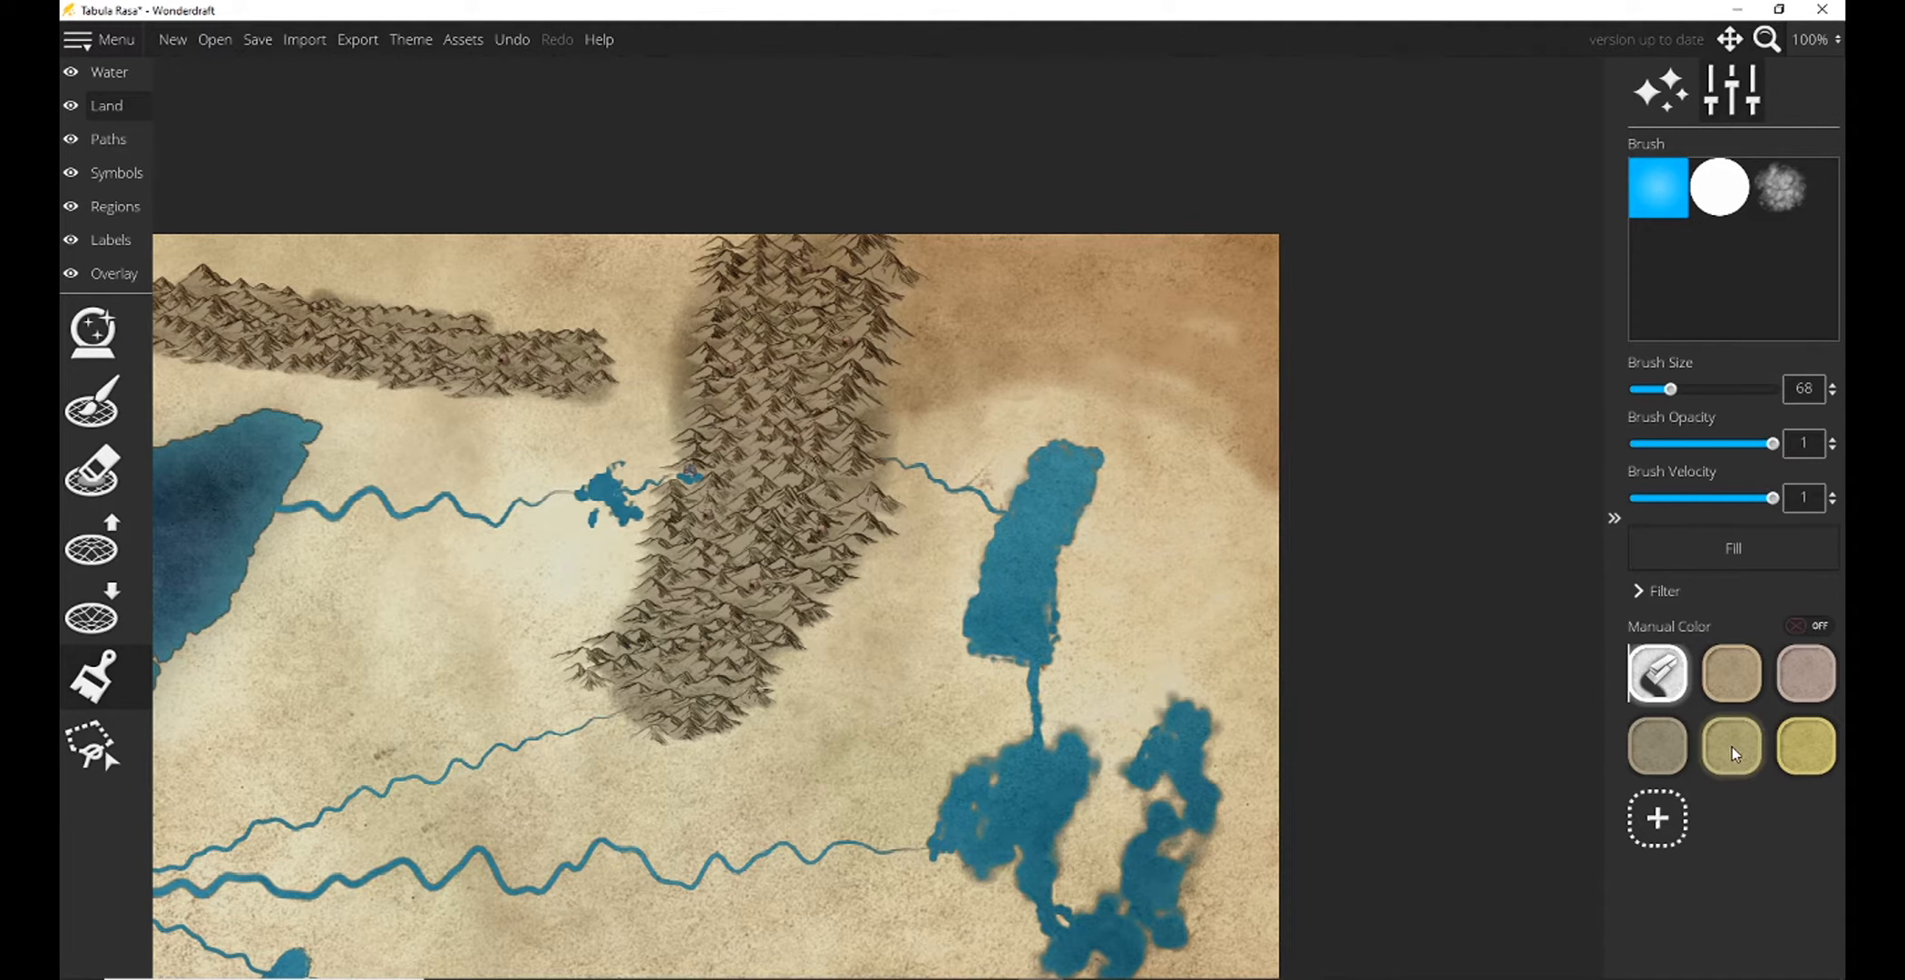
mouse_move(917, 431)
left_mouse_down()
mouse_move(1007, 406)
mouse_move(1152, 422)
mouse_move(1250, 491)
mouse_move(1264, 609)
mouse_move(901, 621)
mouse_move(959, 528)
left_mouse_up()
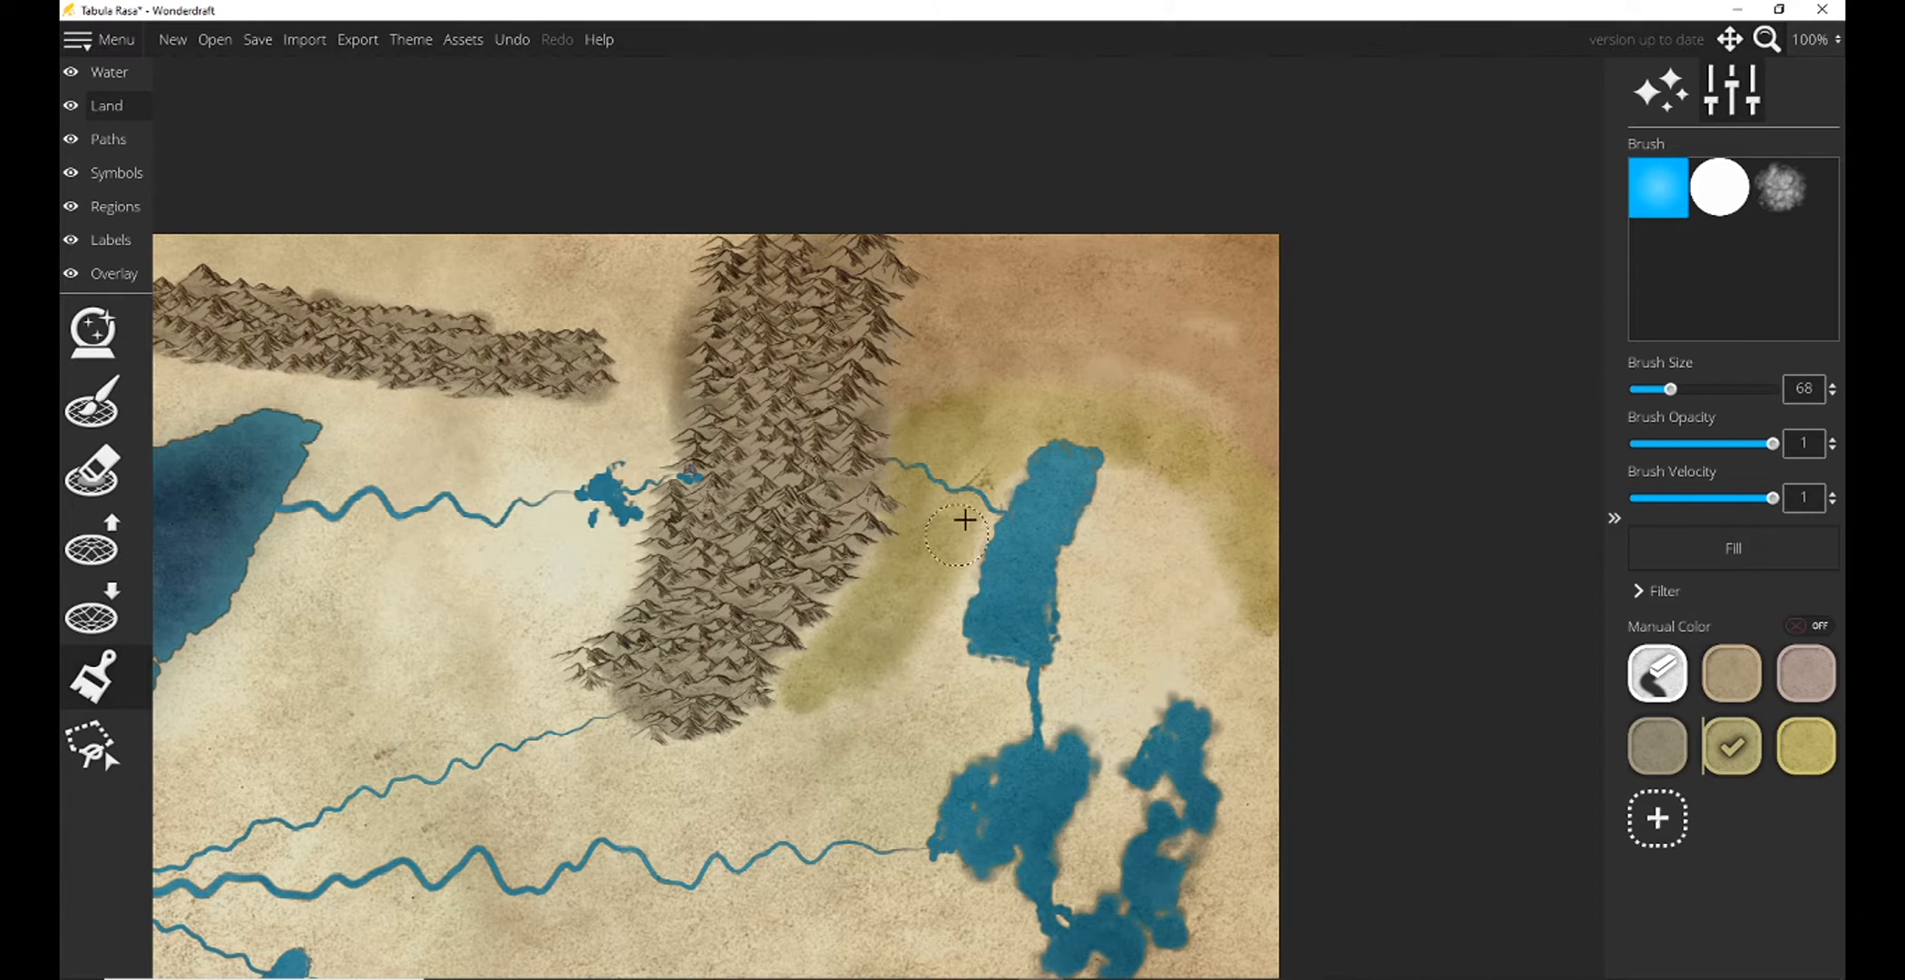
mouse_move(812, 670)
left_mouse_down()
mouse_move(924, 627)
mouse_move(966, 523)
left_mouse_up()
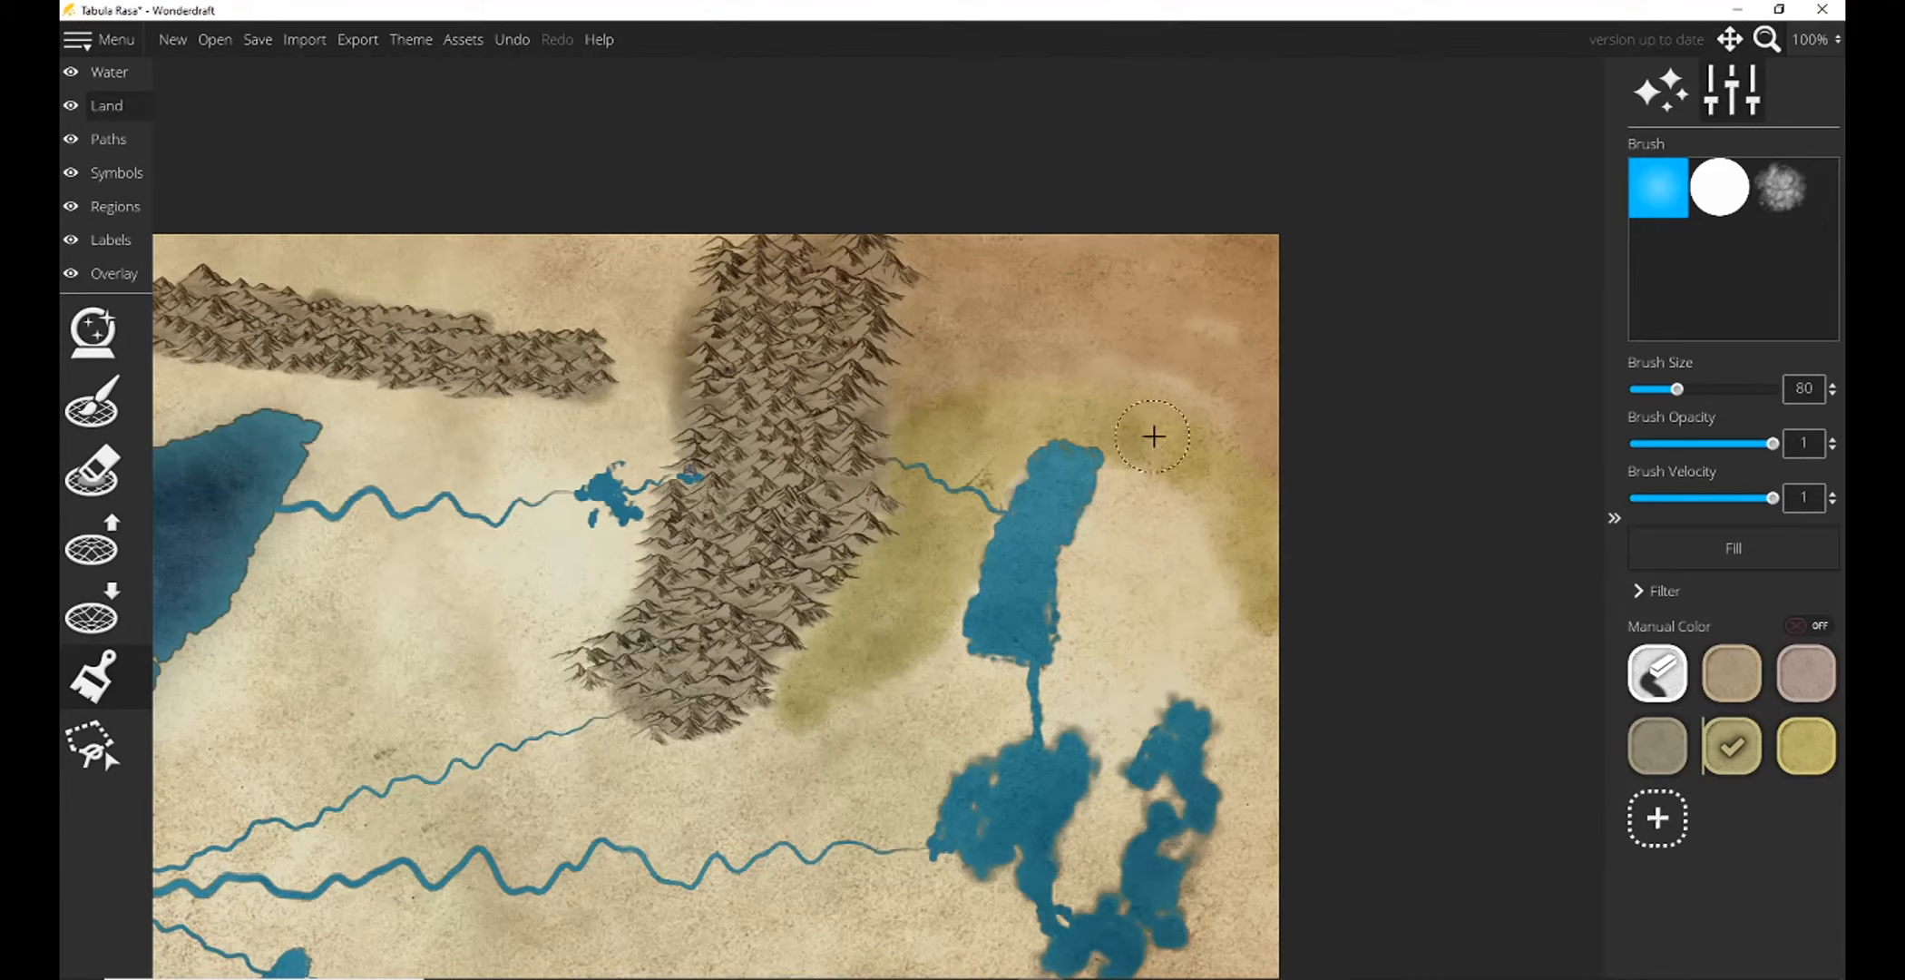
Fill the unpainted land close around the long eastern lake with olive-green.
left_click(1808, 41)
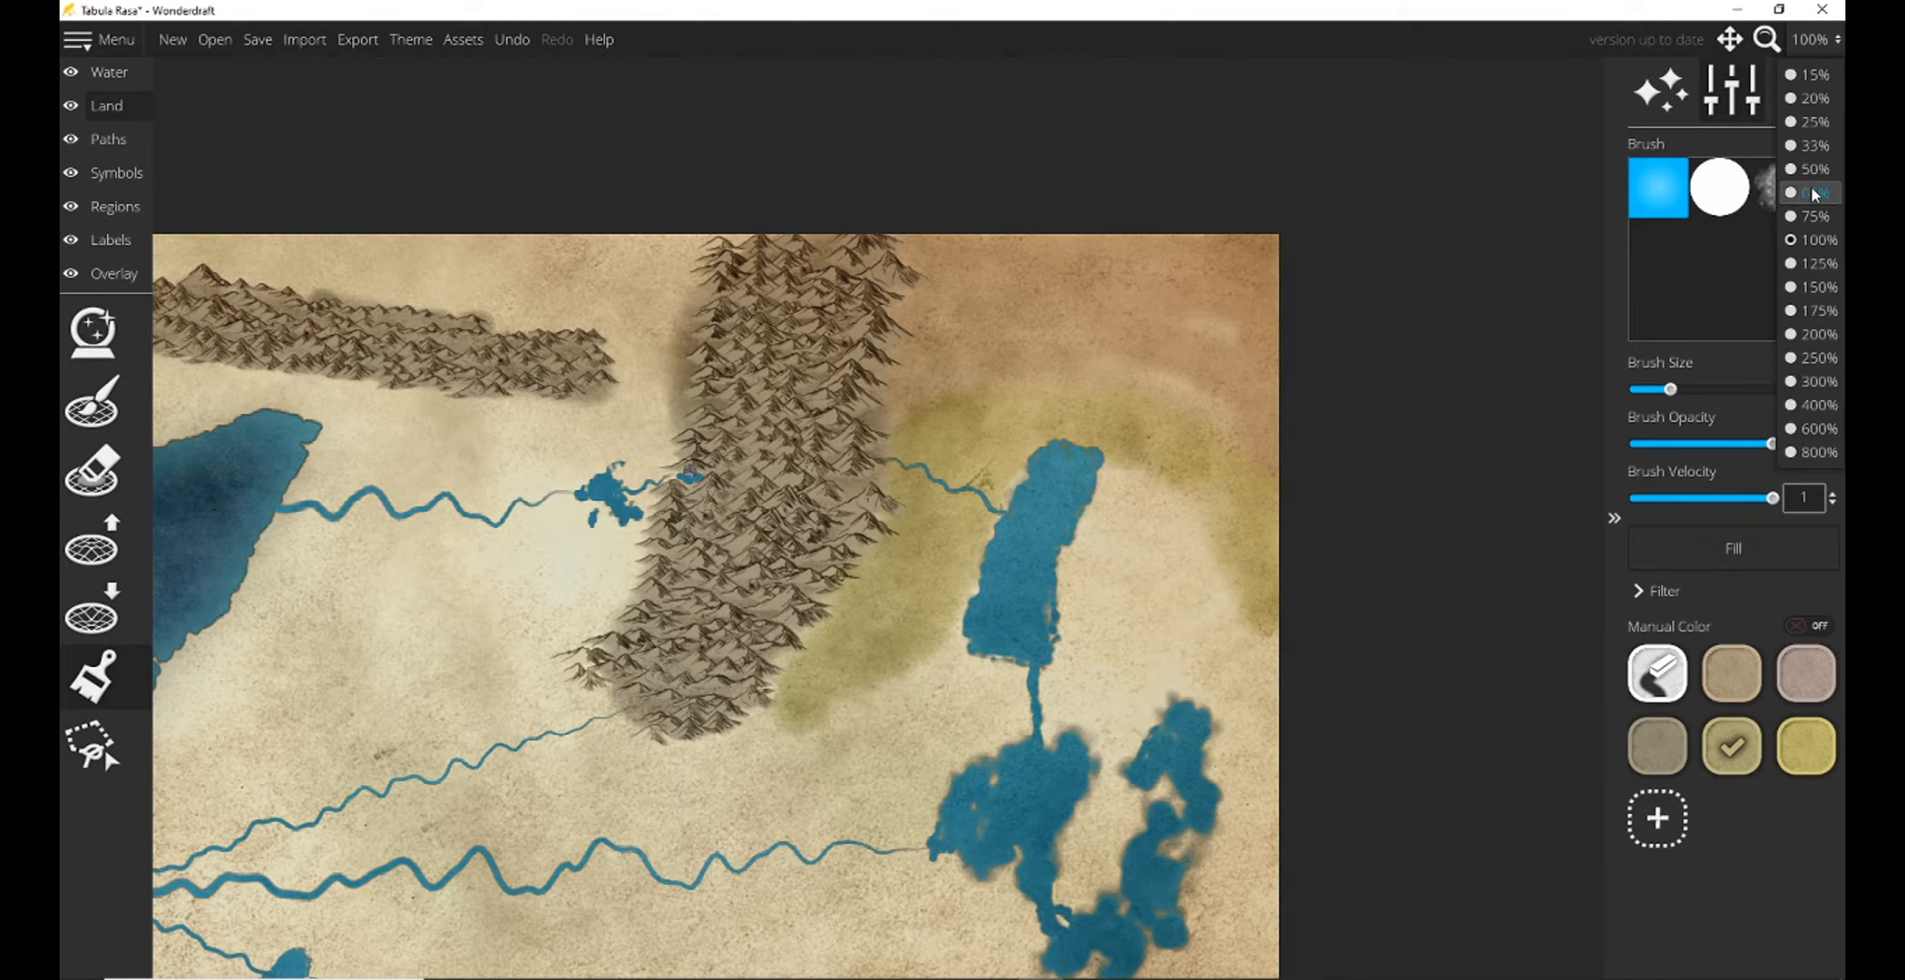
left_click(1791, 358)
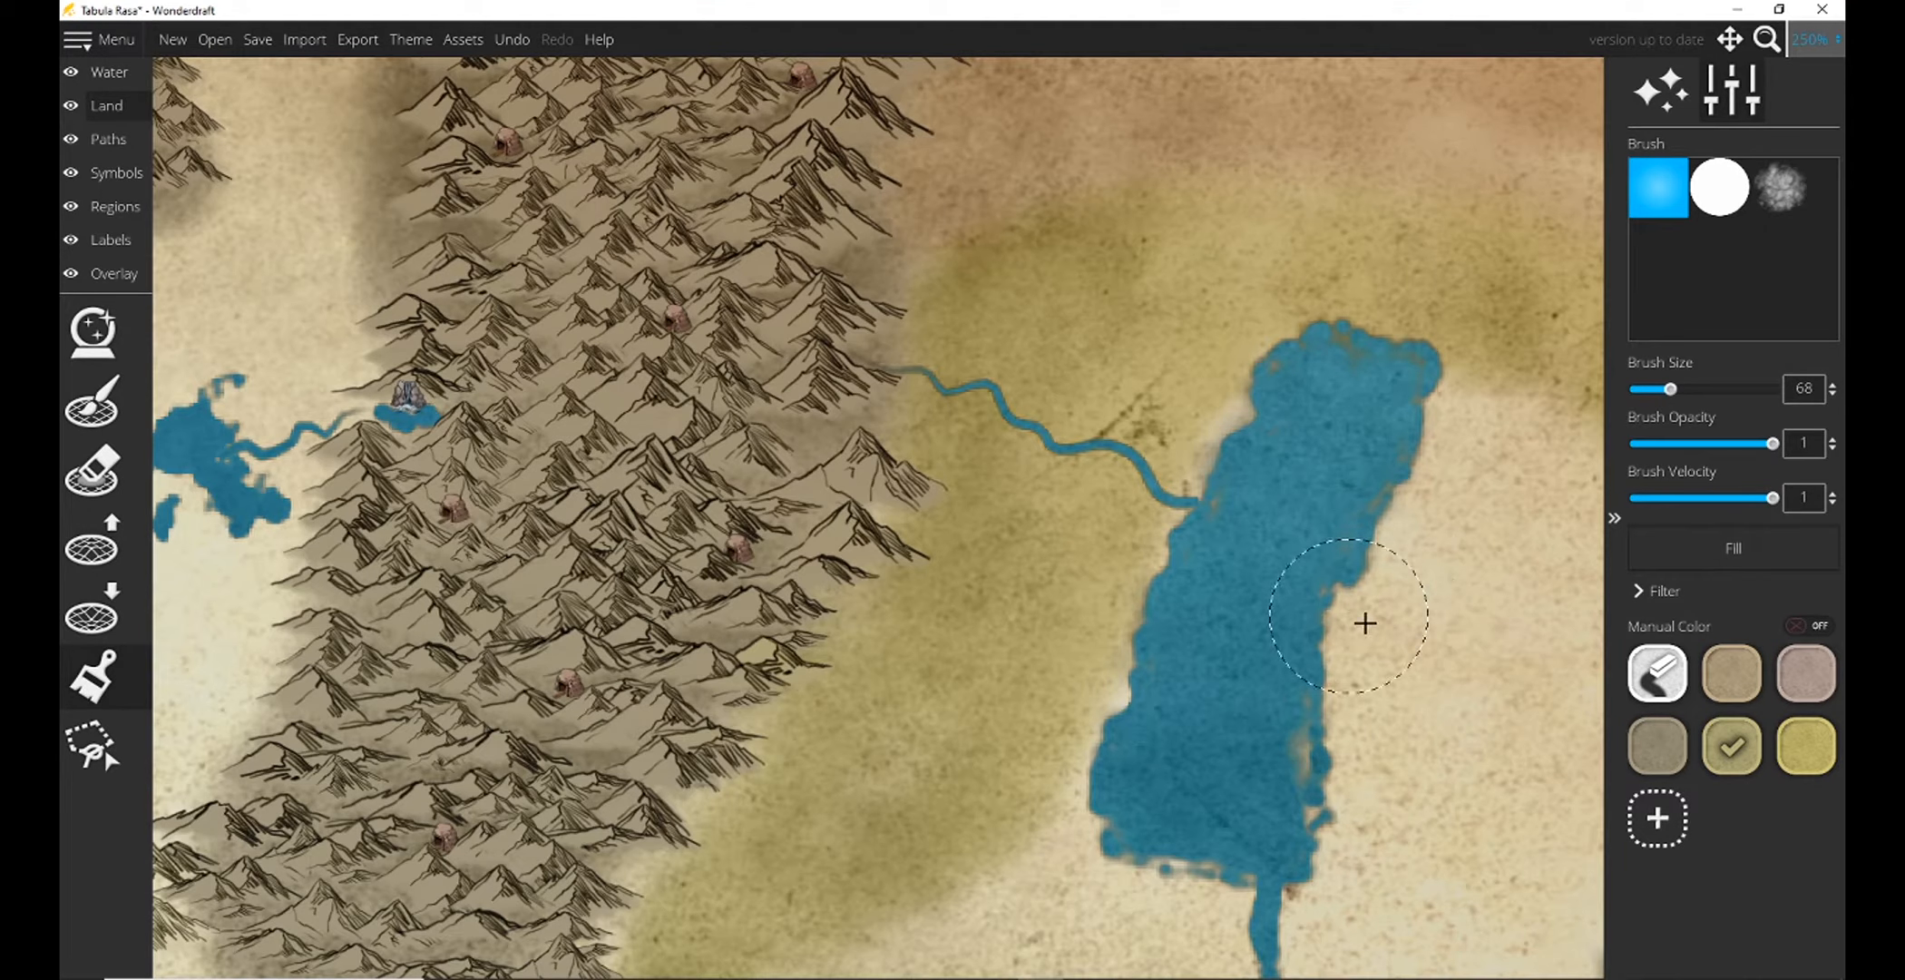
mouse_move(1510, 600)
left_mouse_down()
mouse_move(1233, 391)
mouse_move(1192, 381)
left_mouse_up()
left_click_drag(1179, 195, 1114, 294)
mouse_move(1262, 536)
left_mouse_down()
mouse_move(1189, 113)
mouse_move(1111, 120)
left_mouse_up()
scroll(1128, 185, "down", 1)
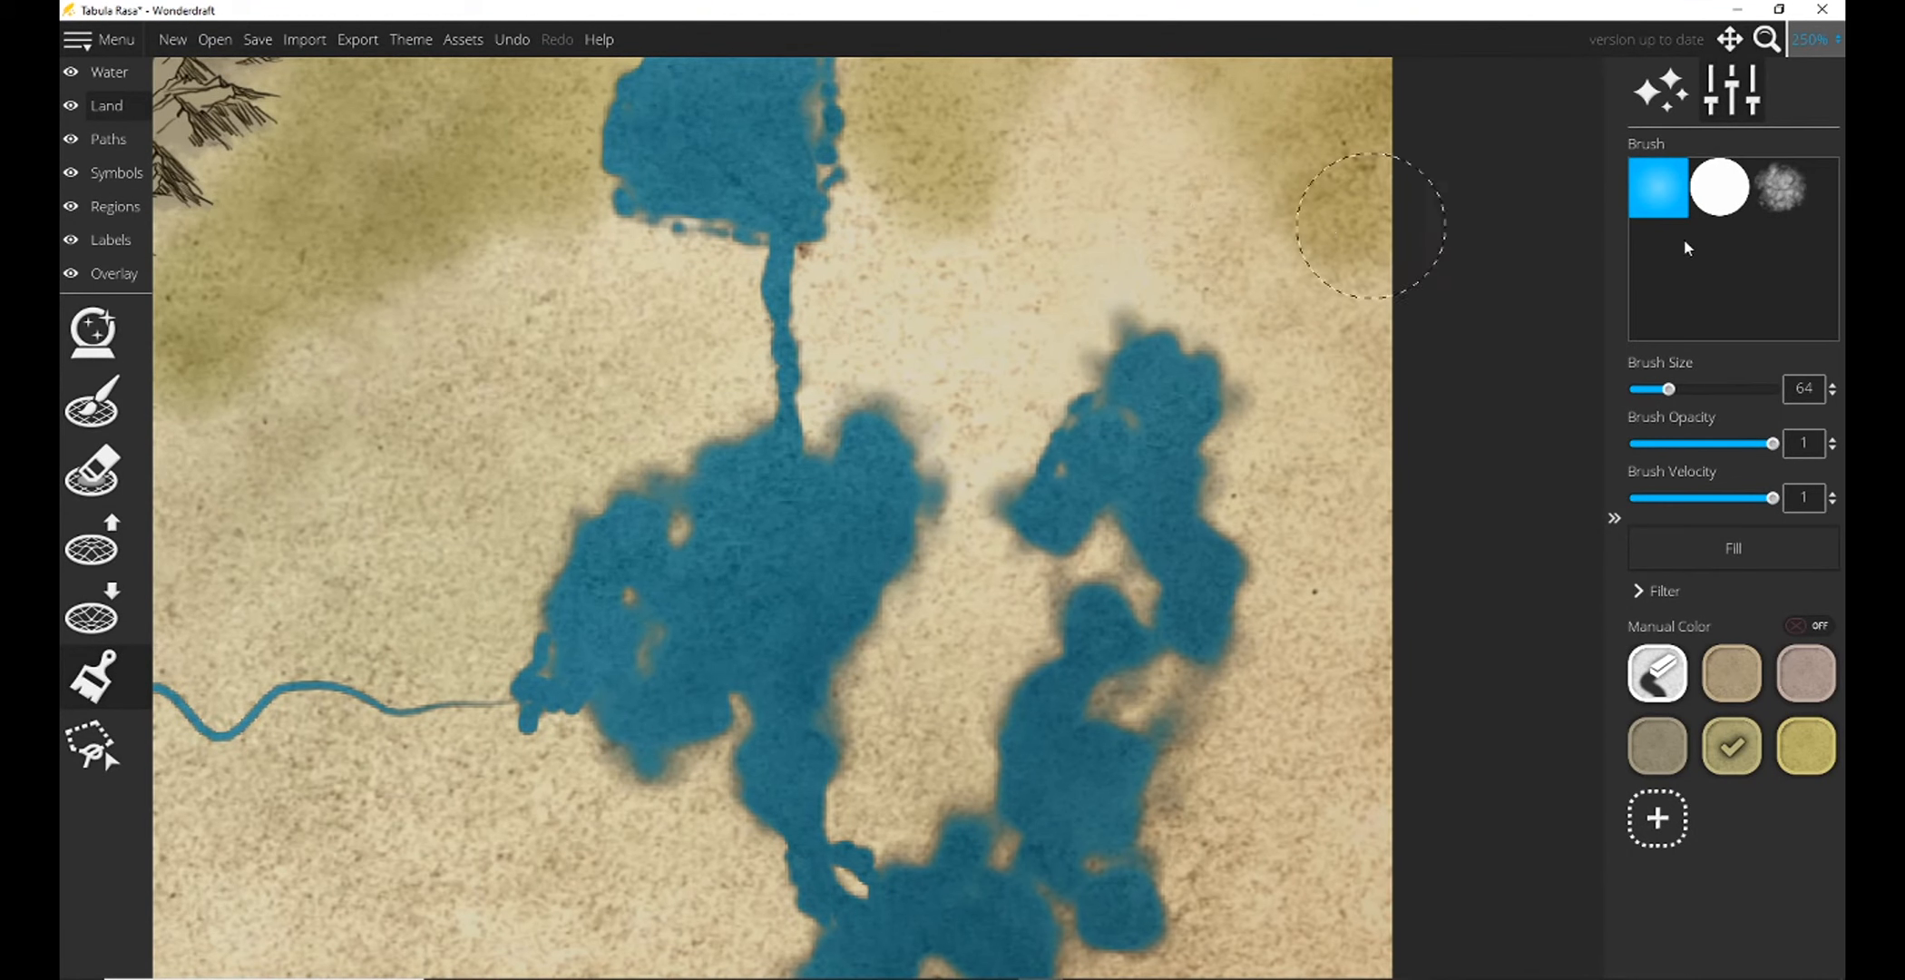
Enlarge the land brush to size 169 and paint olive-green around the irregular marshy lakes in the east.
left_click_drag(1669, 392, 1728, 390)
mouse_move(1169, 264)
left_mouse_down()
mouse_move(1094, 247)
mouse_move(963, 351)
mouse_move(1008, 213)
mouse_move(1301, 434)
mouse_move(1298, 809)
mouse_move(1270, 916)
left_mouse_up()
mouse_move(1013, 583)
left_mouse_down()
mouse_move(983, 567)
mouse_move(872, 661)
mouse_move(1131, 635)
left_mouse_up()
mouse_move(1105, 947)
left_mouse_down()
mouse_move(668, 912)
mouse_move(671, 300)
mouse_move(572, 266)
mouse_move(1111, 2)
left_mouse_up()
scroll(1089, 128, "down", 1)
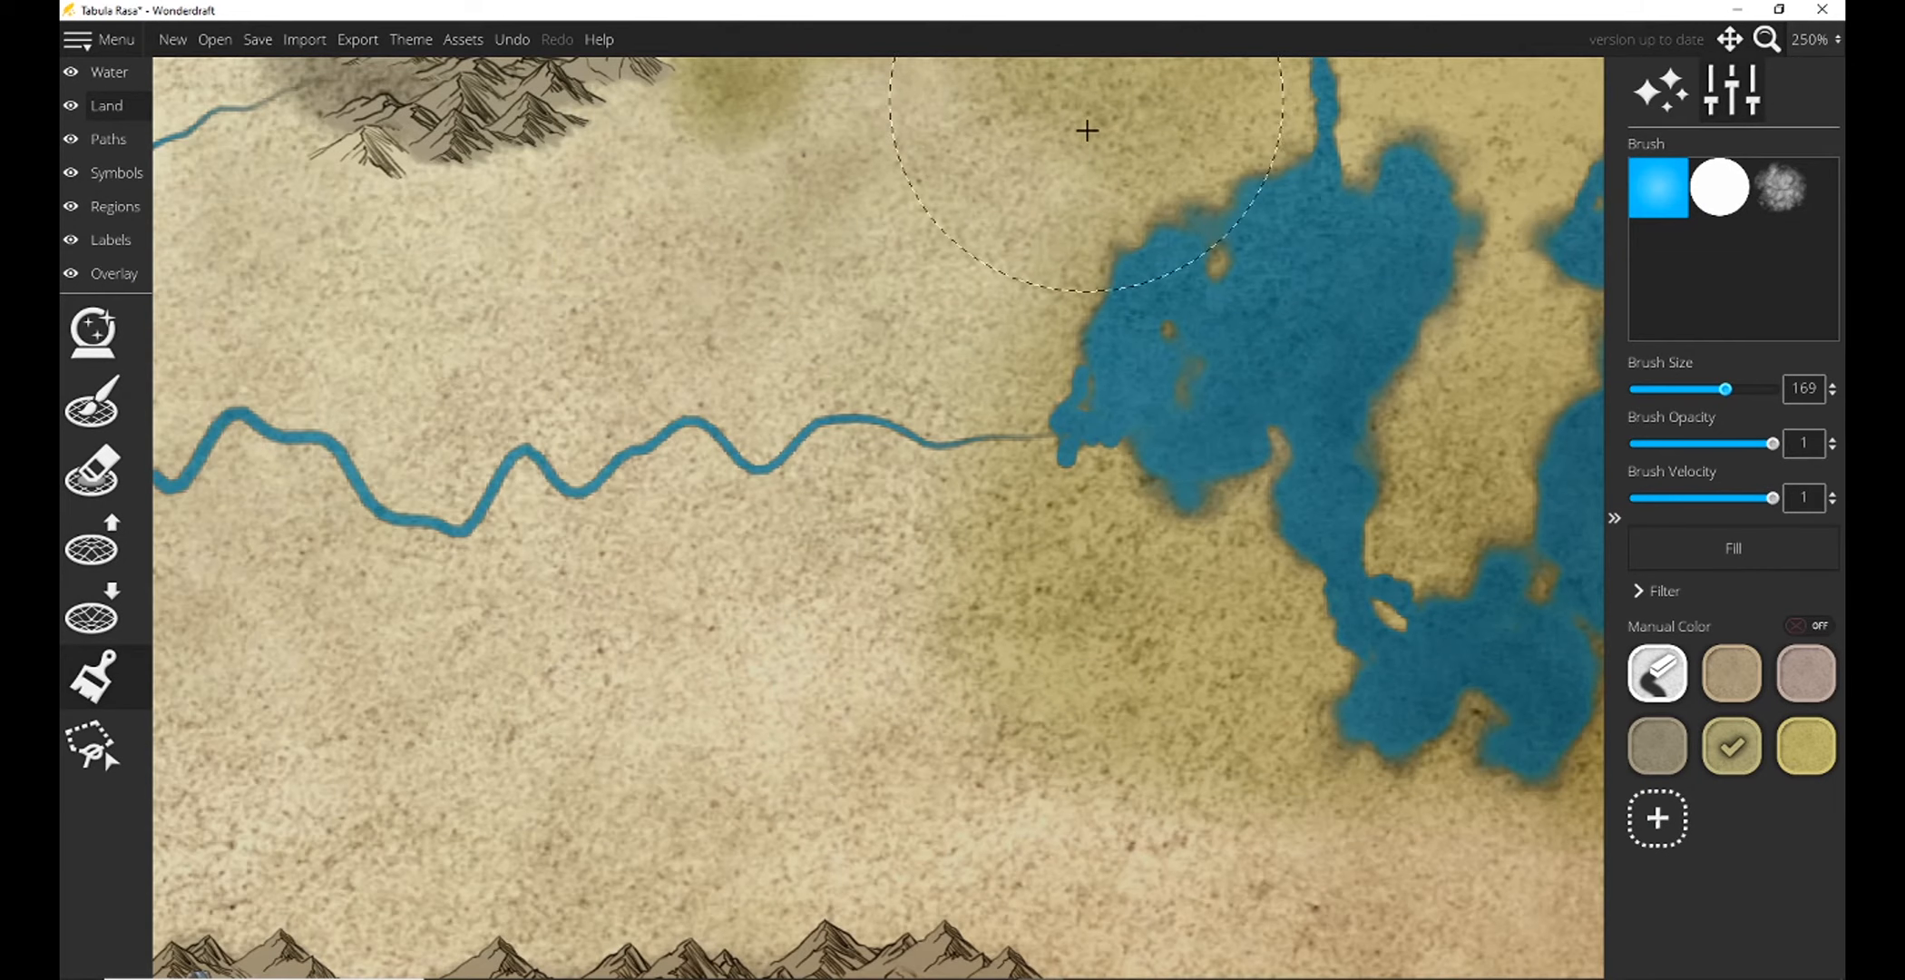
Extend the olive-green westward across the plains between the rivers and the southern mountain range.
left_click(1813, 39)
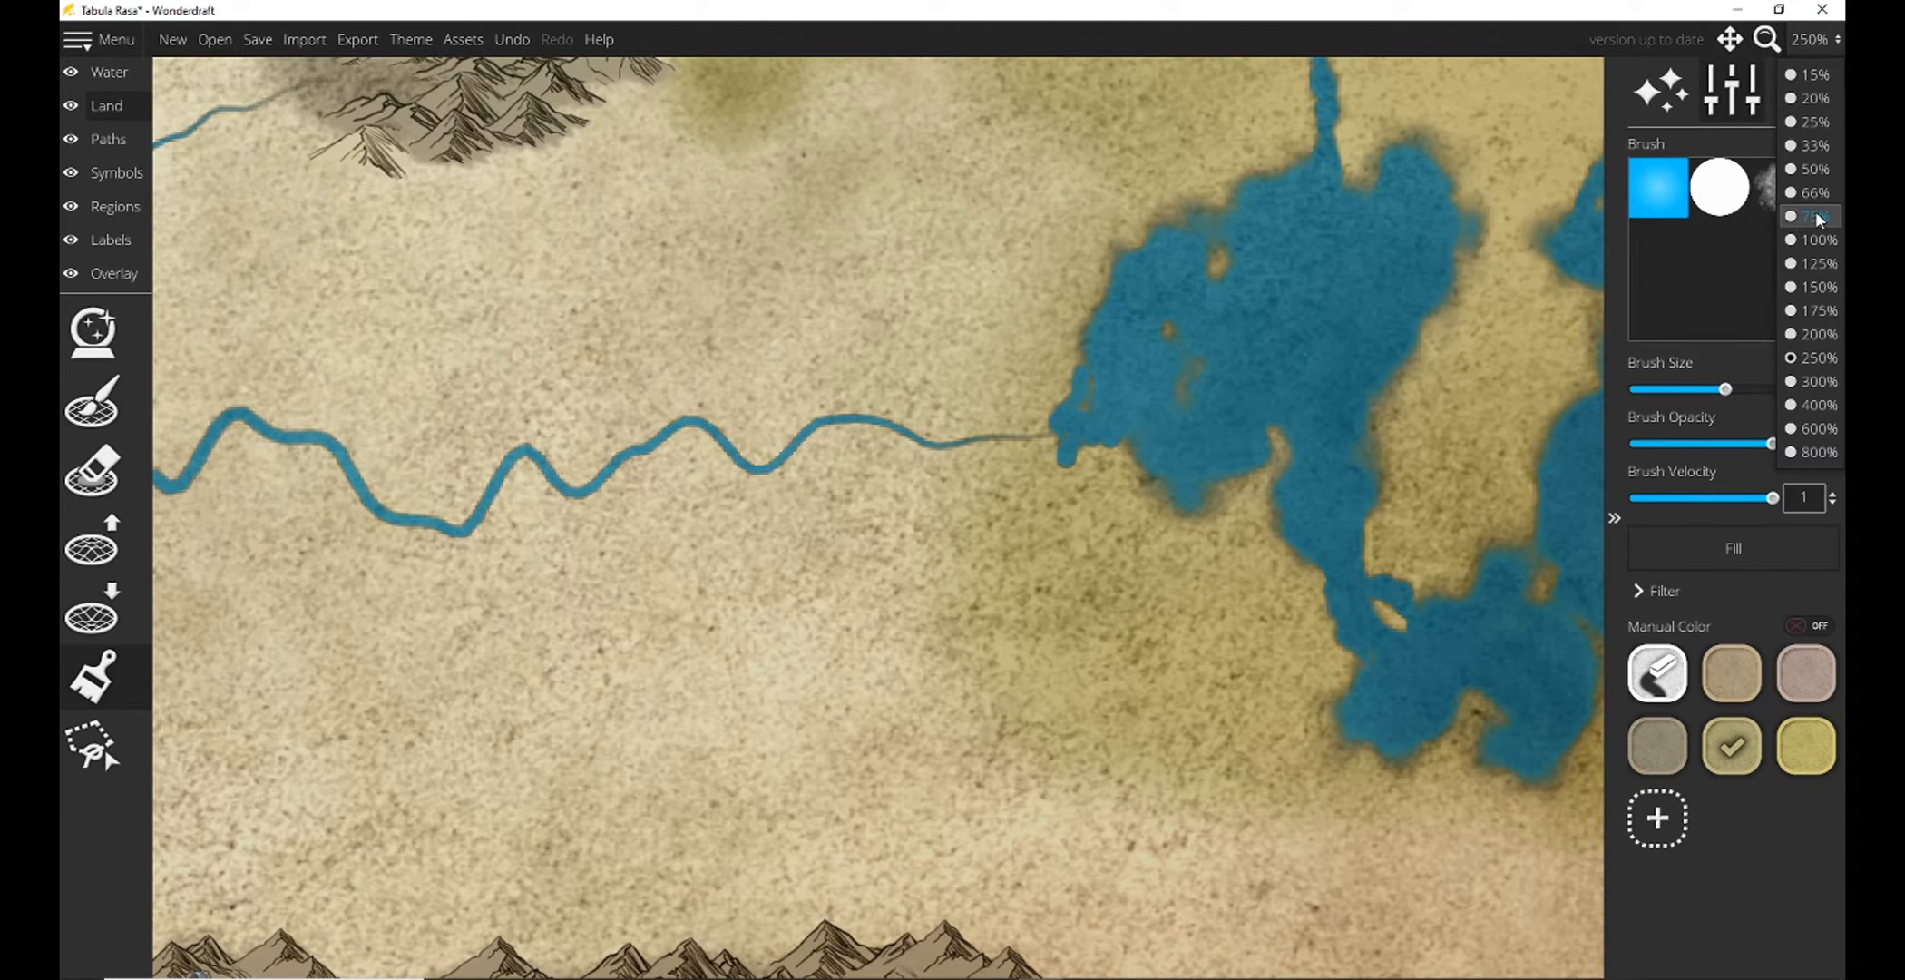
left_click(1805, 310)
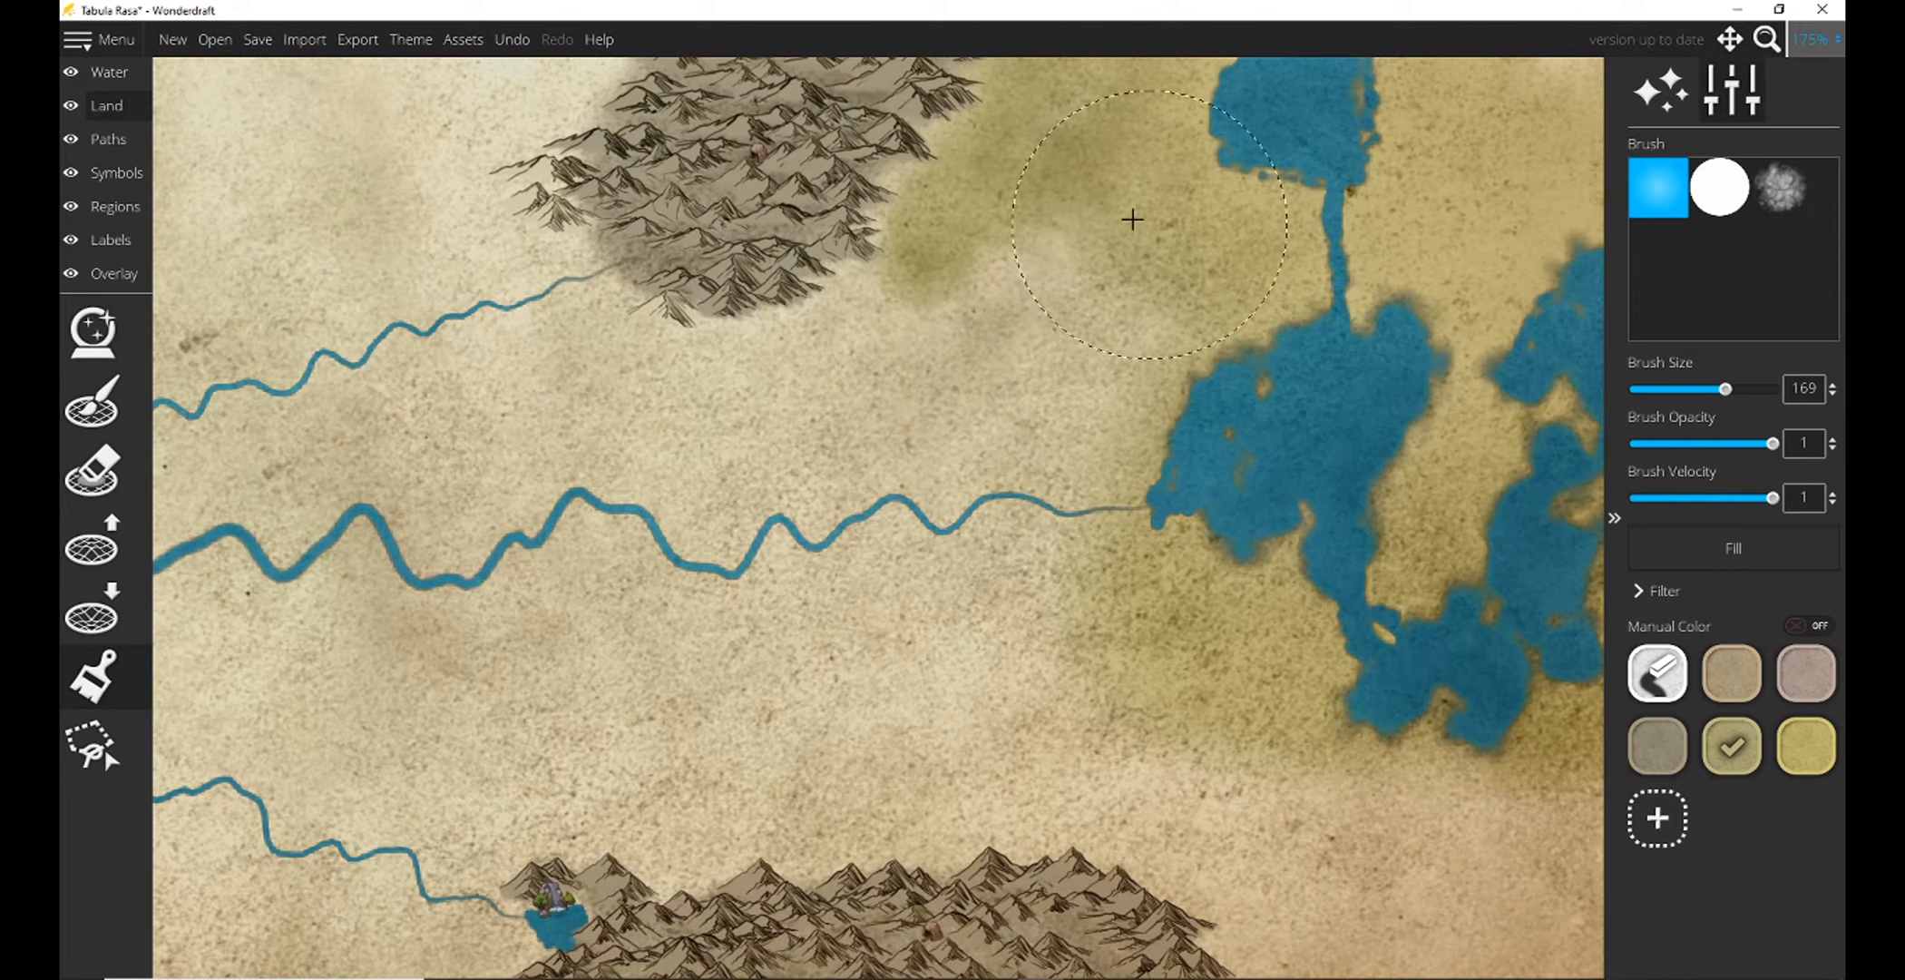
mouse_move(1132, 219)
left_mouse_down()
mouse_move(753, 465)
mouse_move(1080, 482)
mouse_move(953, 721)
mouse_move(864, 586)
mouse_move(590, 427)
mouse_move(454, 689)
mouse_move(989, 702)
left_mouse_up()
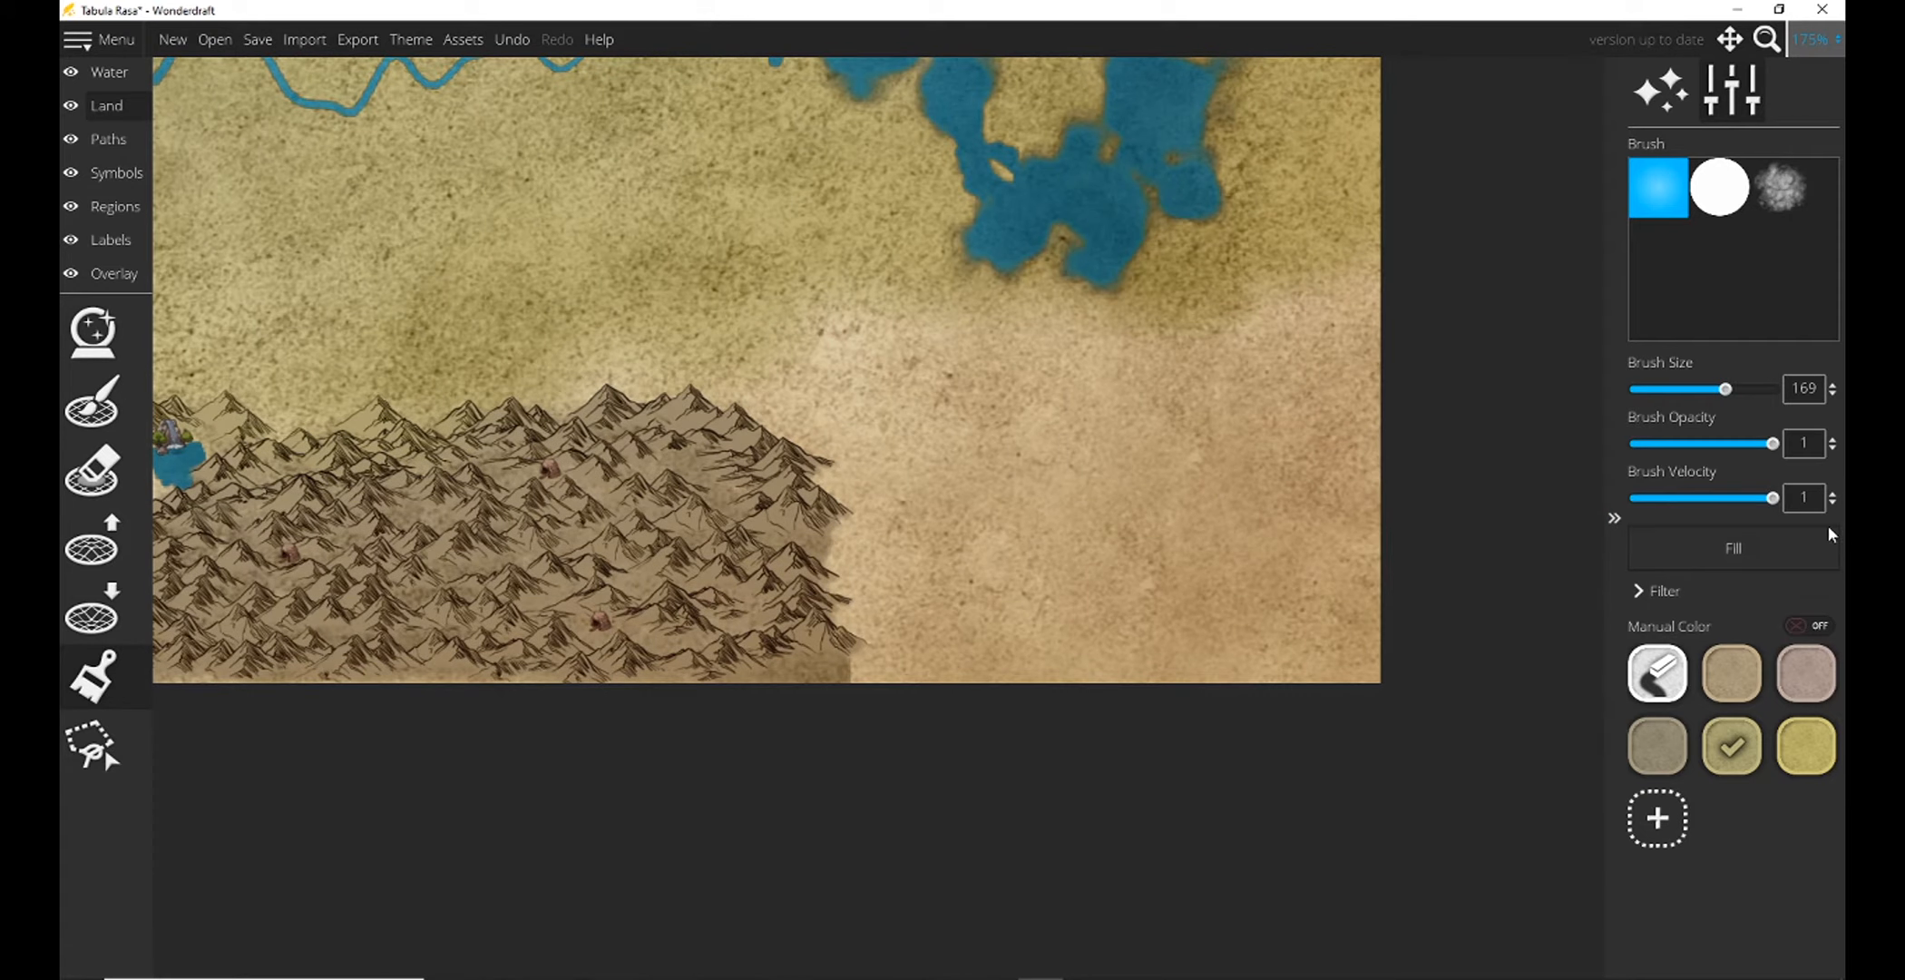
Paint the map's southeastern corner tan-brown, from the marshy lakes down to the land beside the southern mountains.
left_click(1725, 673)
mouse_move(1008, 520)
left_mouse_down()
mouse_move(872, 439)
mouse_move(1004, 383)
mouse_move(1221, 350)
mouse_move(1314, 537)
mouse_move(1071, 608)
mouse_move(983, 569)
mouse_move(1229, 422)
left_mouse_up()
mouse_move(1116, 363)
left_mouse_down()
mouse_move(889, 397)
mouse_move(808, 324)
mouse_move(854, 235)
left_mouse_up()
scroll(860, 249, "down", 3)
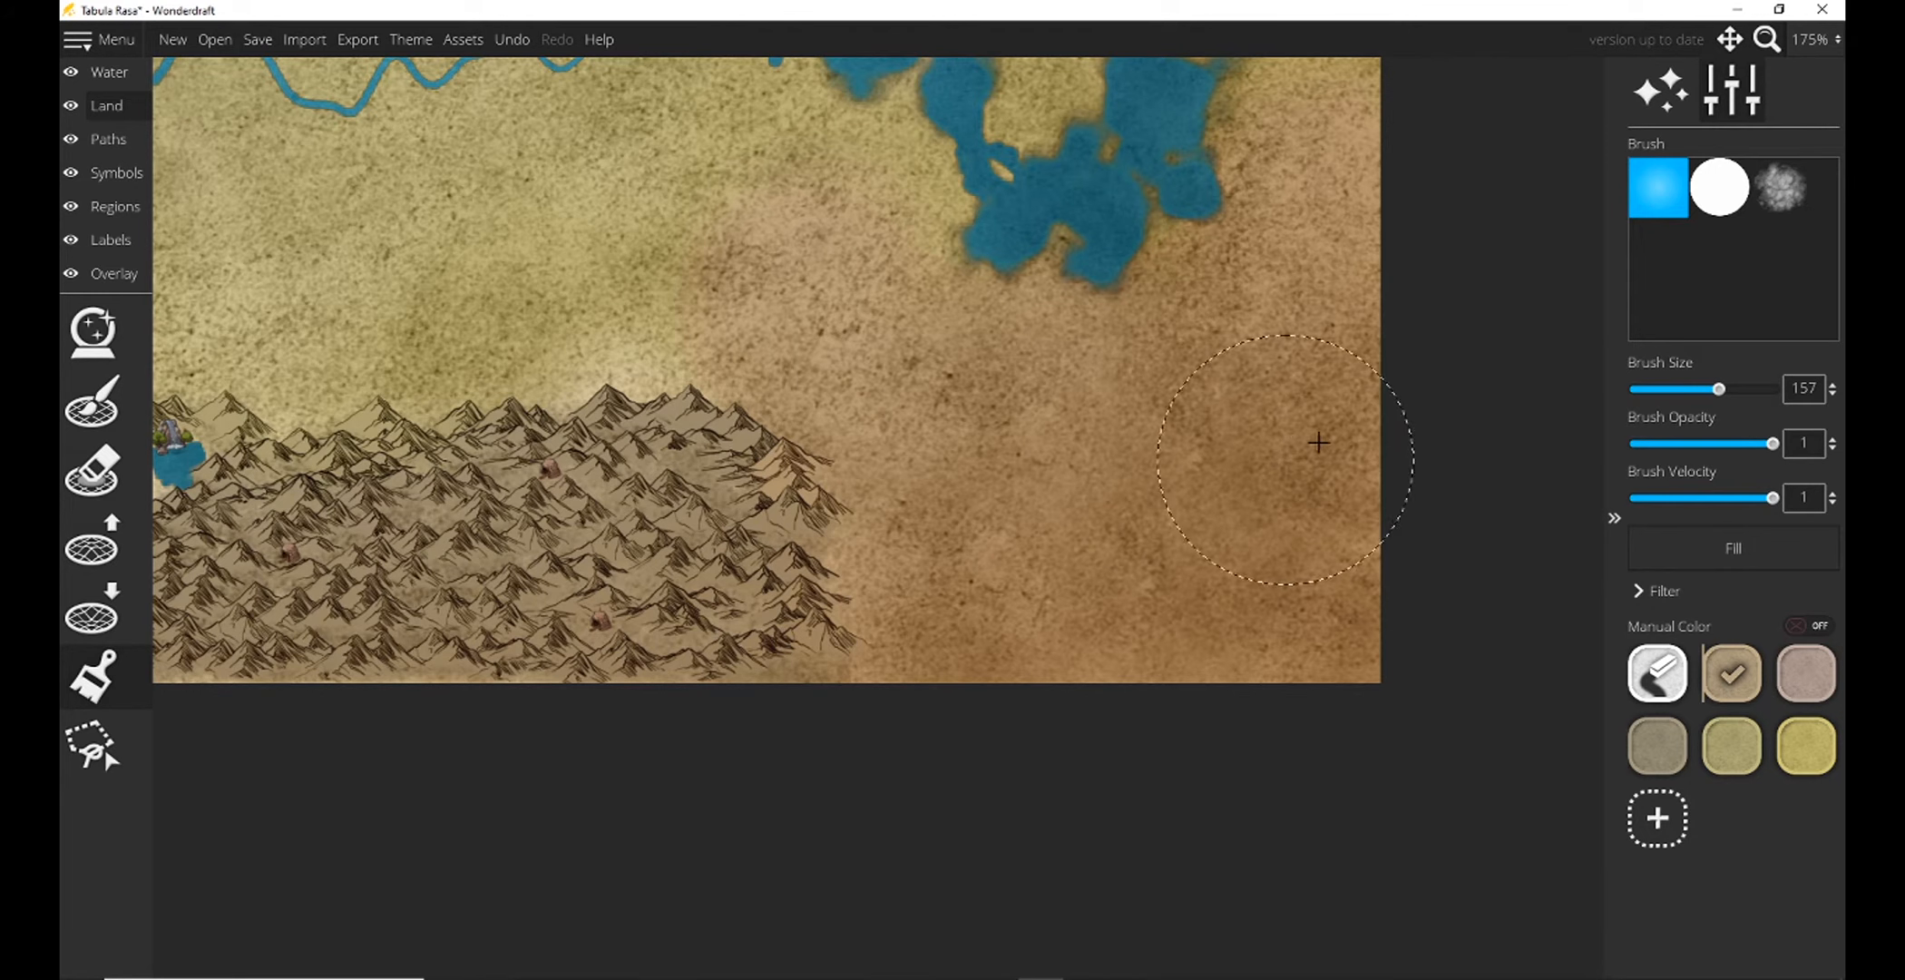
Paint a tan-brown strip along the southern range's northern edge, reaching west to the waterfall lake, with the size 157 brush.
left_click_drag(1114, 246, 1619, 264)
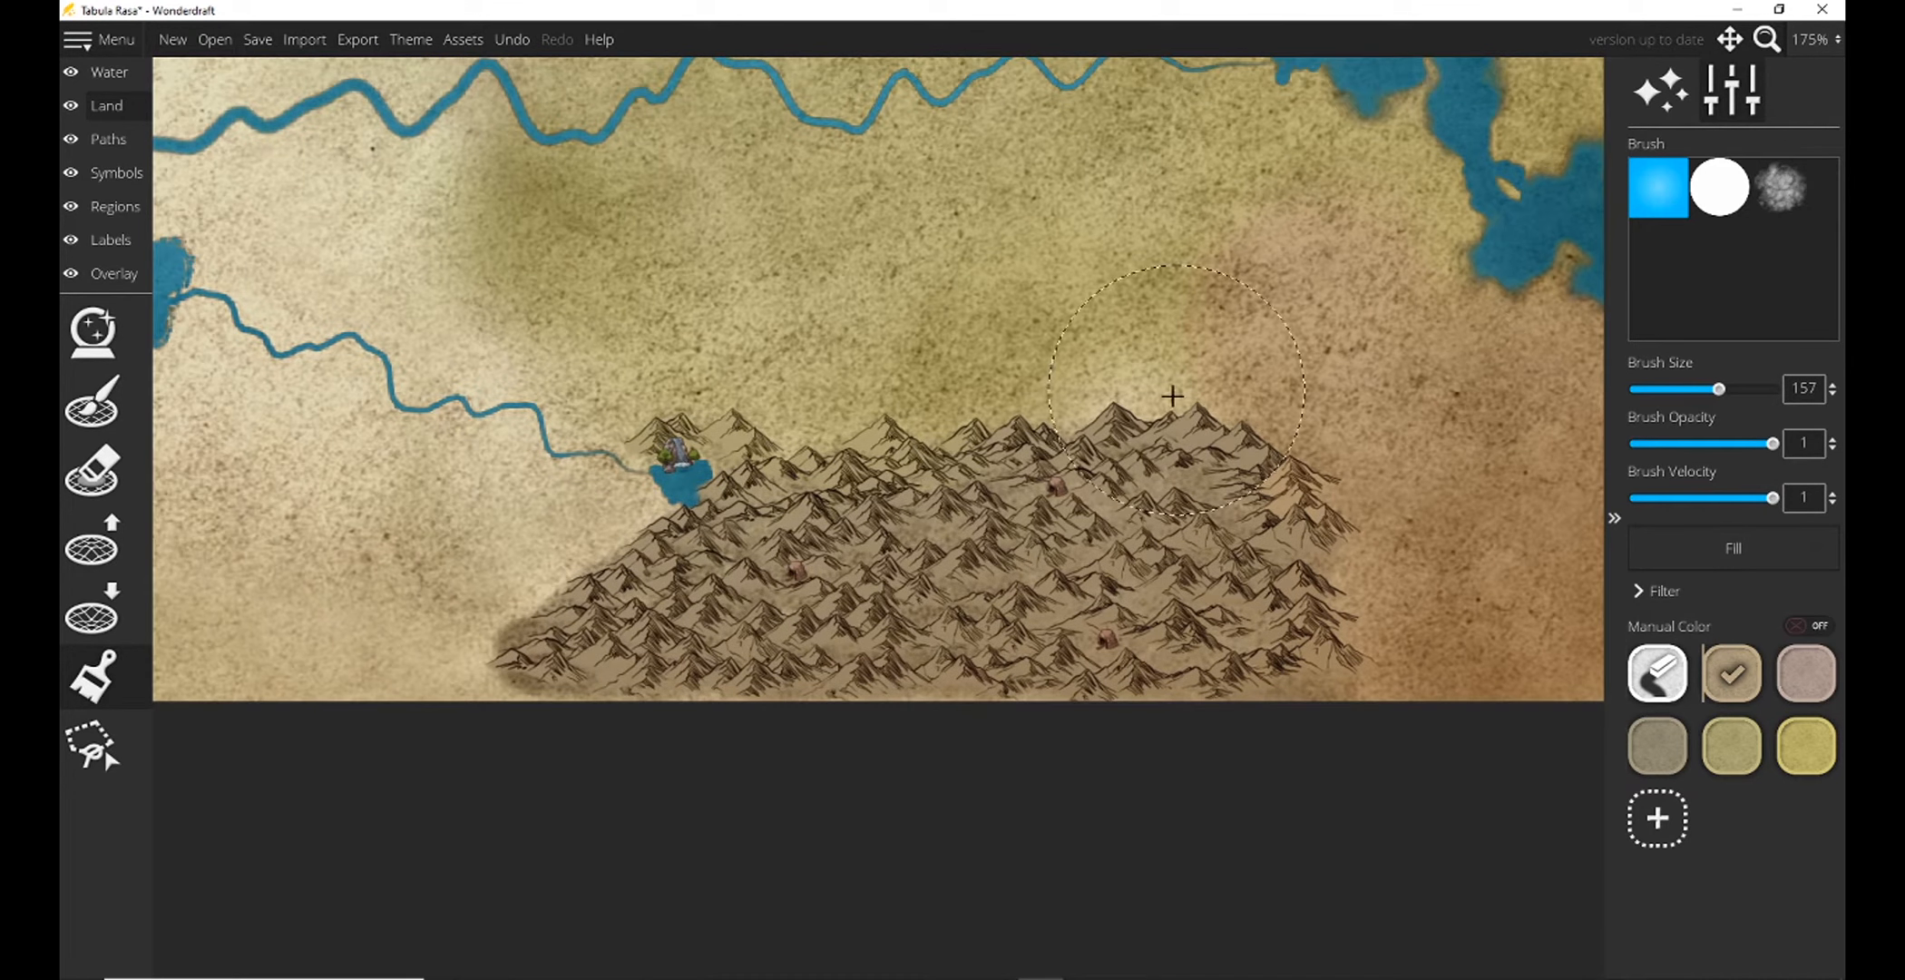
mouse_move(1150, 331)
left_mouse_down()
mouse_move(1165, 323)
mouse_move(1174, 370)
mouse_move(850, 412)
mouse_move(773, 403)
left_mouse_up()
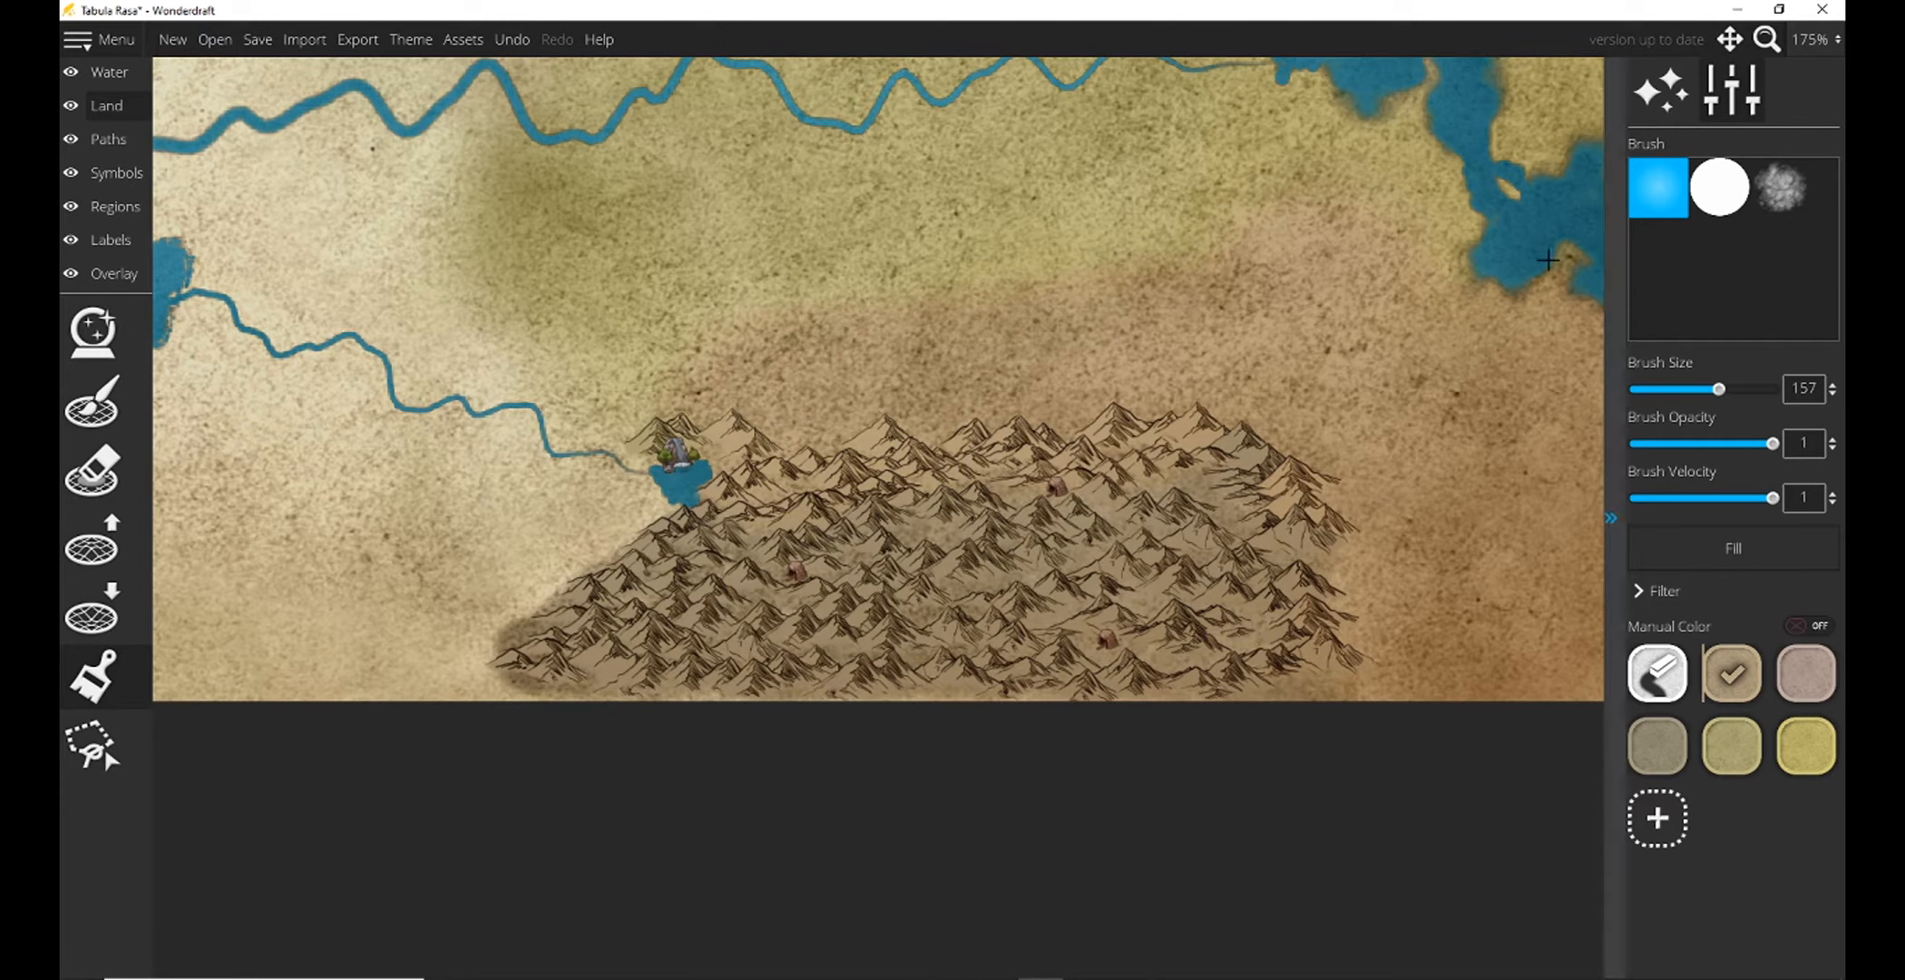
mouse_move(574, 489)
left_mouse_down()
mouse_move(508, 509)
mouse_move(353, 646)
mouse_move(673, 415)
left_mouse_up()
Paint the land along the map's northern edge tan-brown, from the western coast above the northern mountain range to the large eastern range.
left_click(1813, 39)
left_click(1795, 240)
left_click_drag(1224, 363, 1152, 918)
mouse_move(762, 246)
left_mouse_down()
mouse_move(438, 223)
mouse_move(497, 208)
left_mouse_up()
mouse_move(663, 250)
left_mouse_down()
mouse_move(1216, 332)
mouse_move(1498, 403)
left_mouse_up()
left_click_drag(744, 341, 1194, 340)
left_click_drag(751, 371, 733, 392)
left_click_drag(1356, 376, 1094, 353)
Reduce the land brush to size 49 for the tan-brown edge above the northern mountain range.
key("bracketleft")
key("bracketleft")
key("bracketleft")
key("bracketleft")
key("bracketleft")
key("bracketleft")
key("bracketleft")
key("bracketleft")
key("bracketleft")
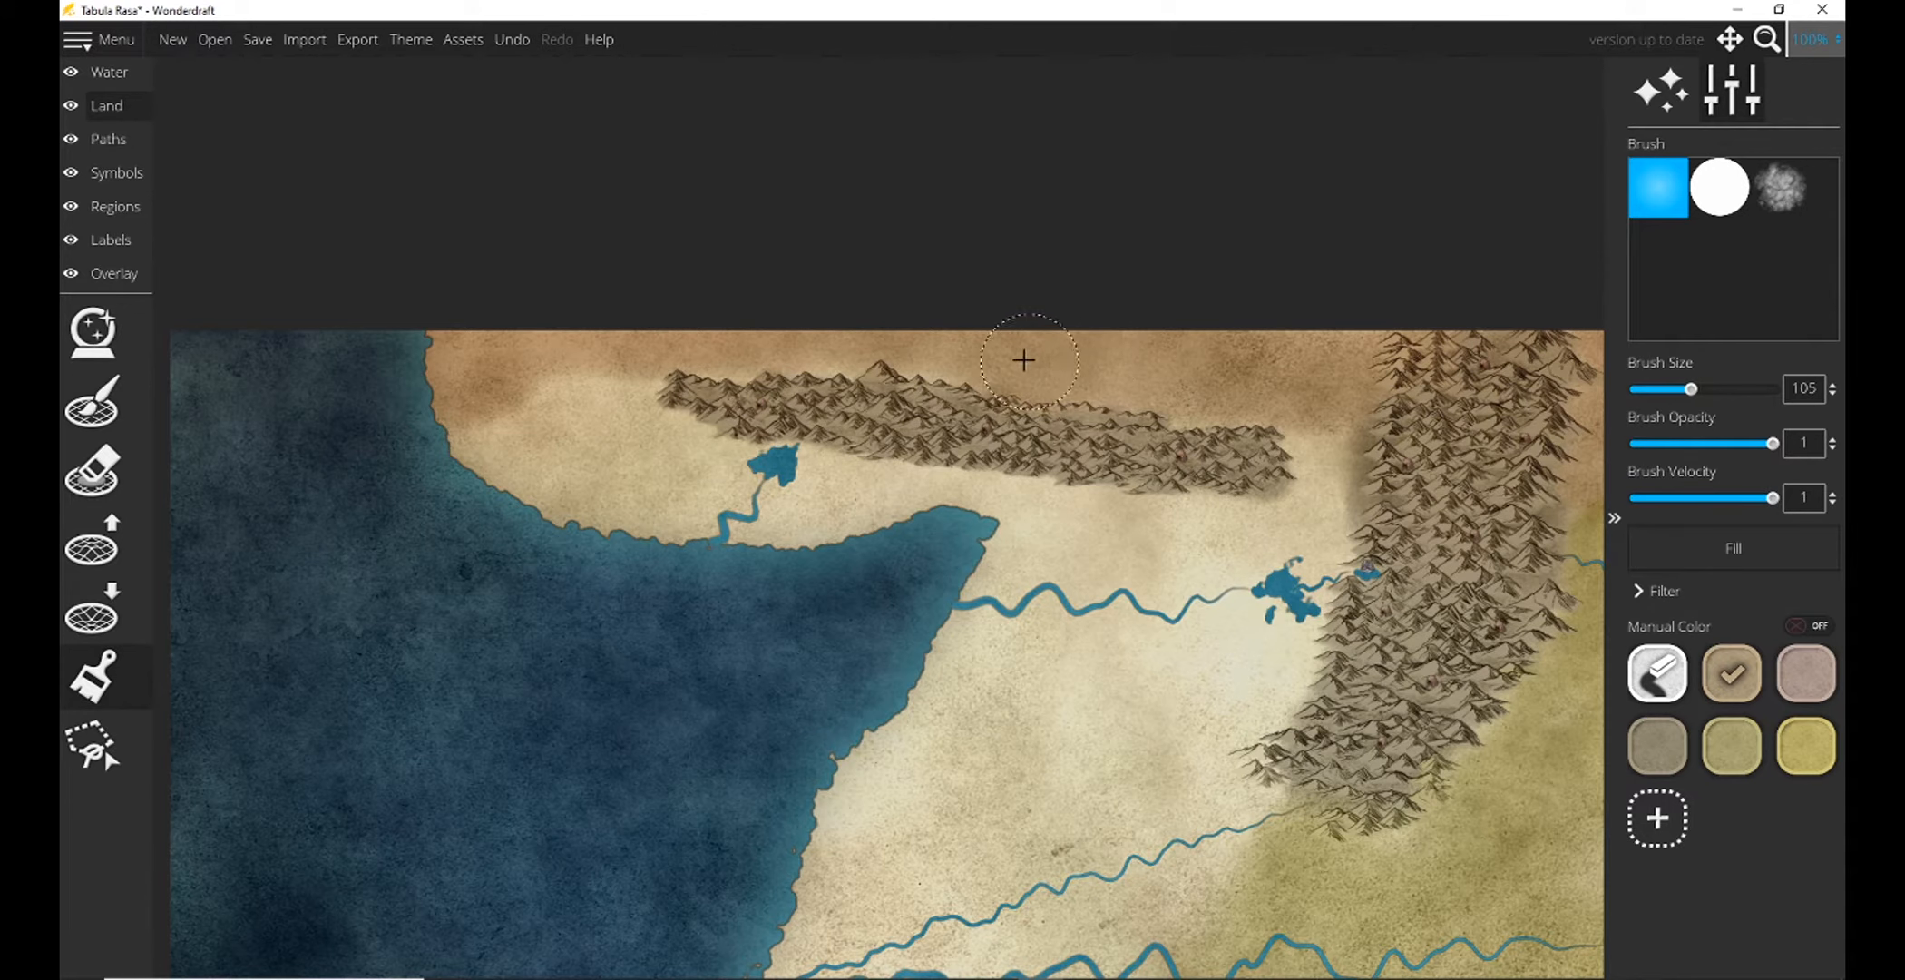
key("bracketleft")
key("bracketleft")
key("bracketleft")
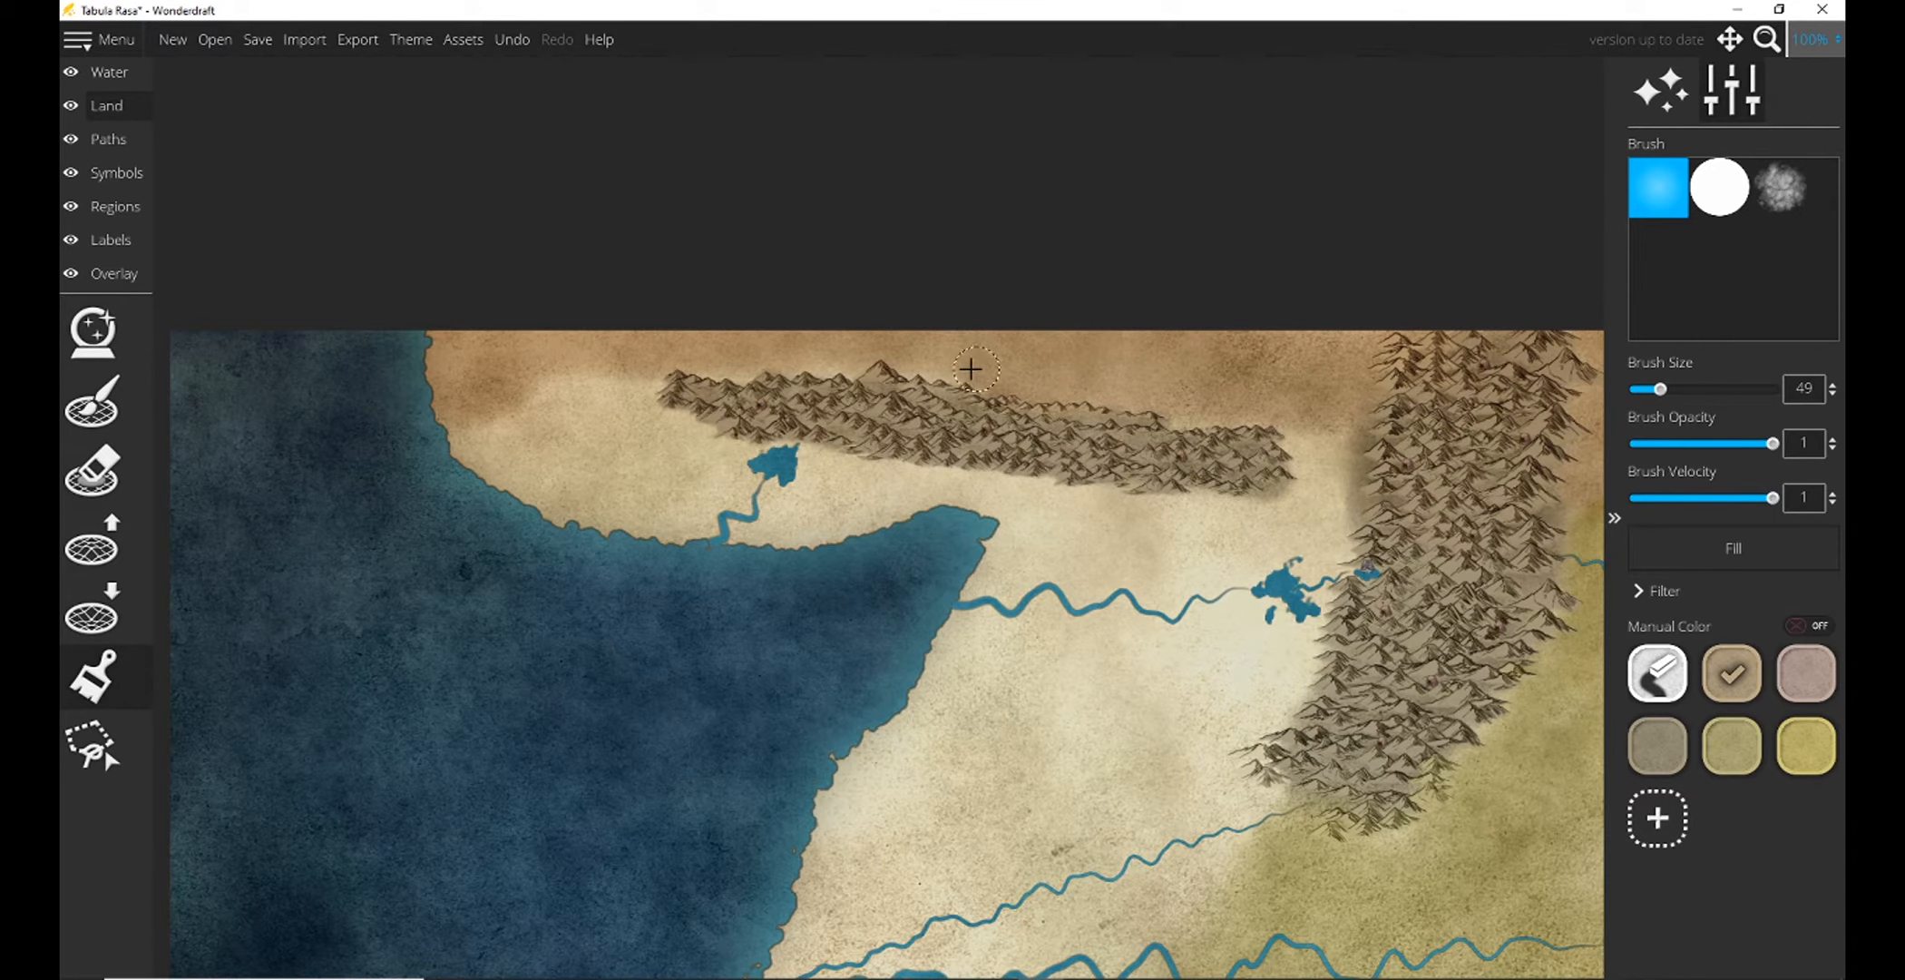
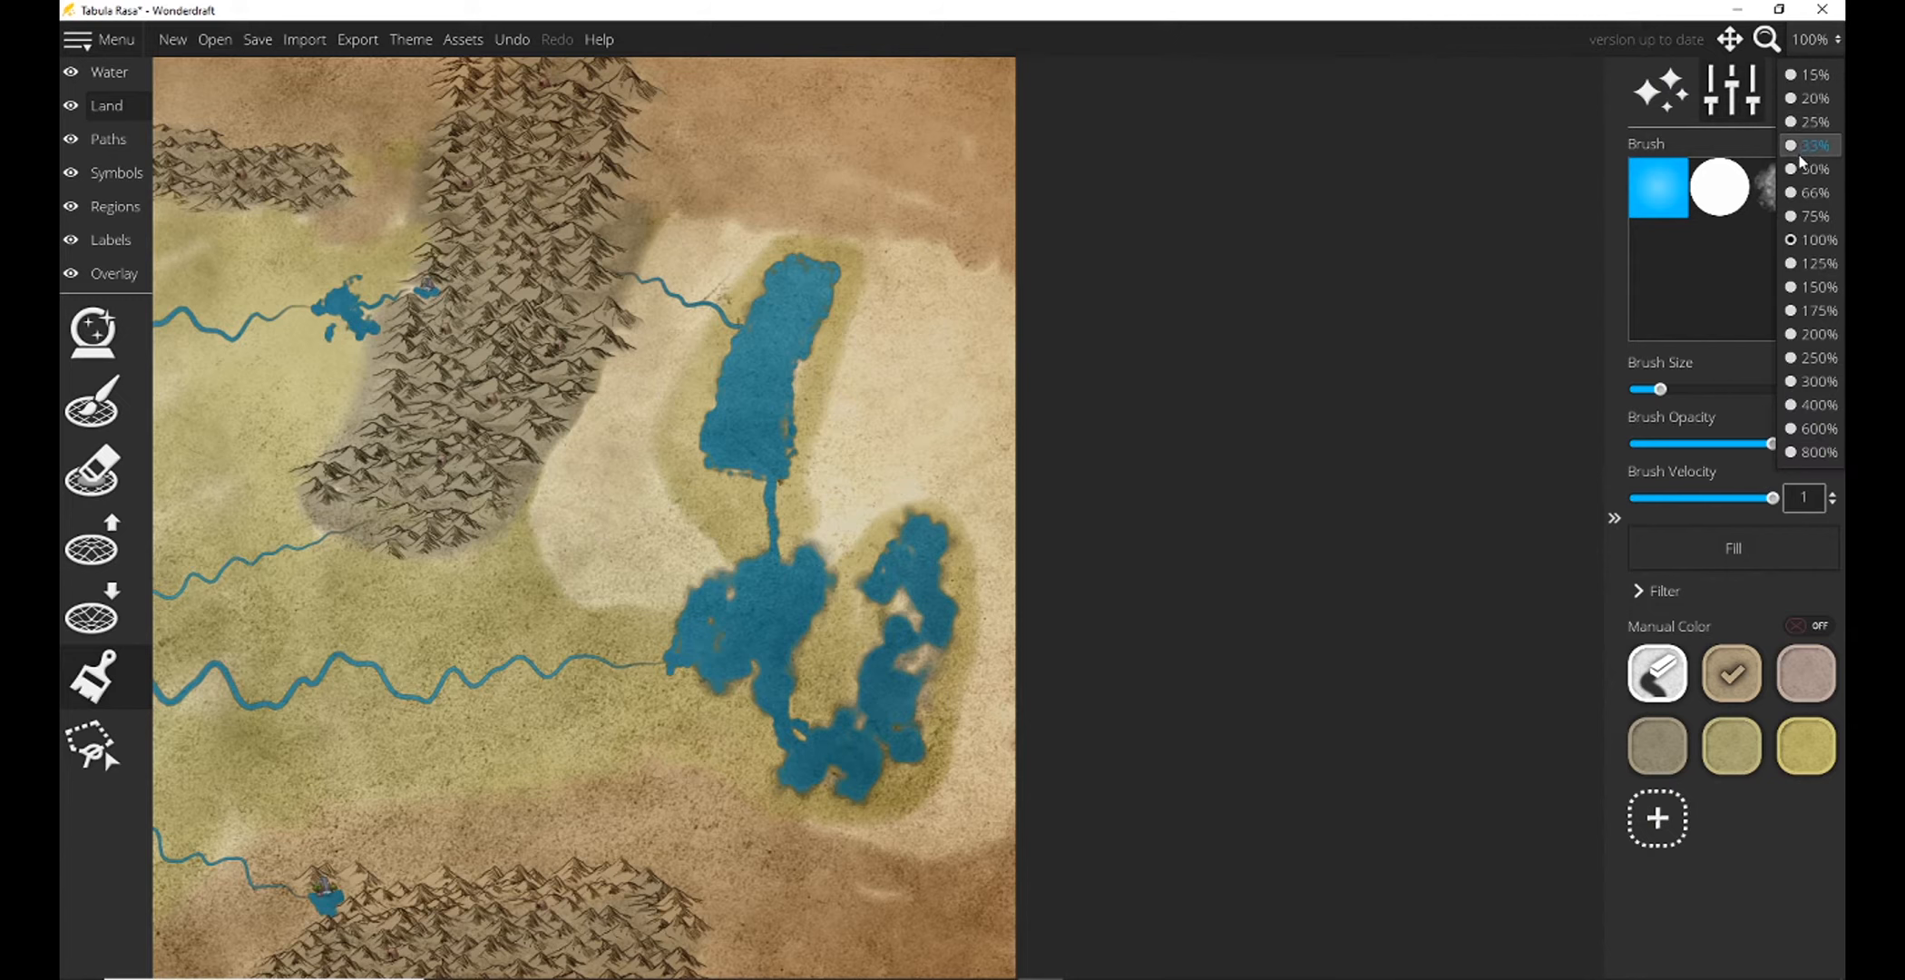
Paint the pale land around the eastern lakes olive-green, from the large mountain range to the map's eastern edge, with the brush at size 65.
left_click(1815, 193)
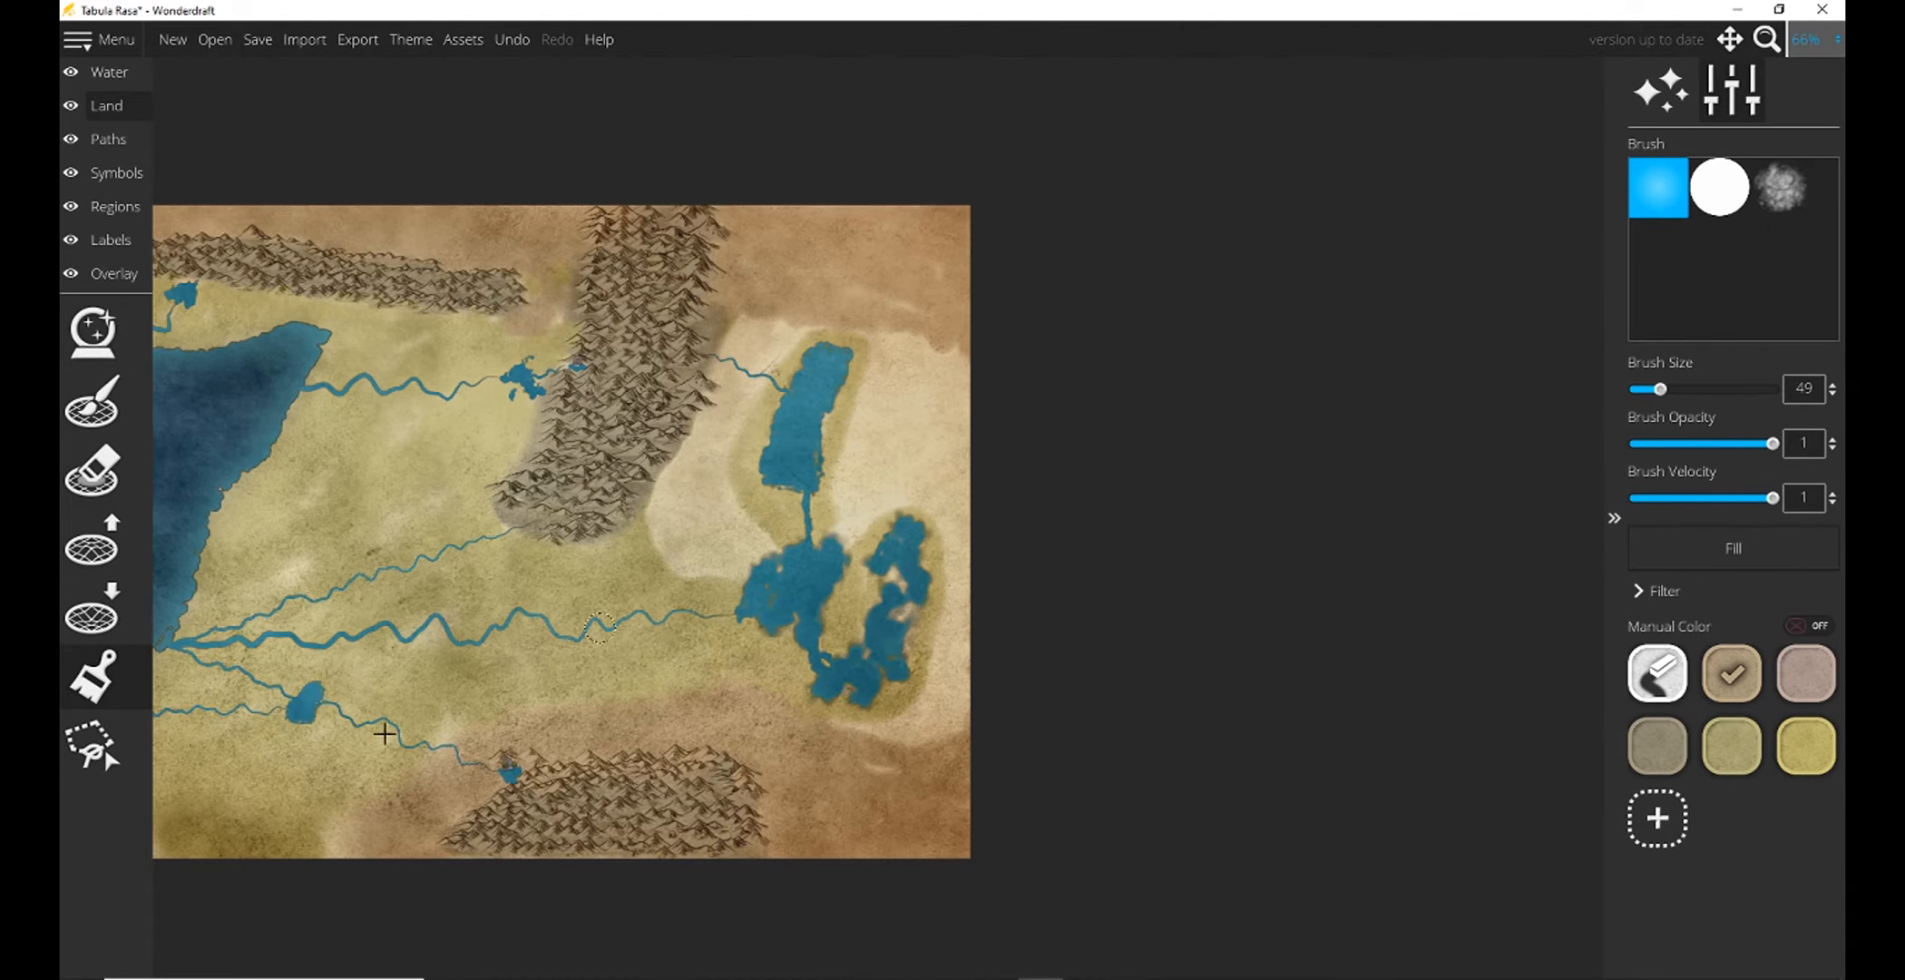
left_click(1732, 745)
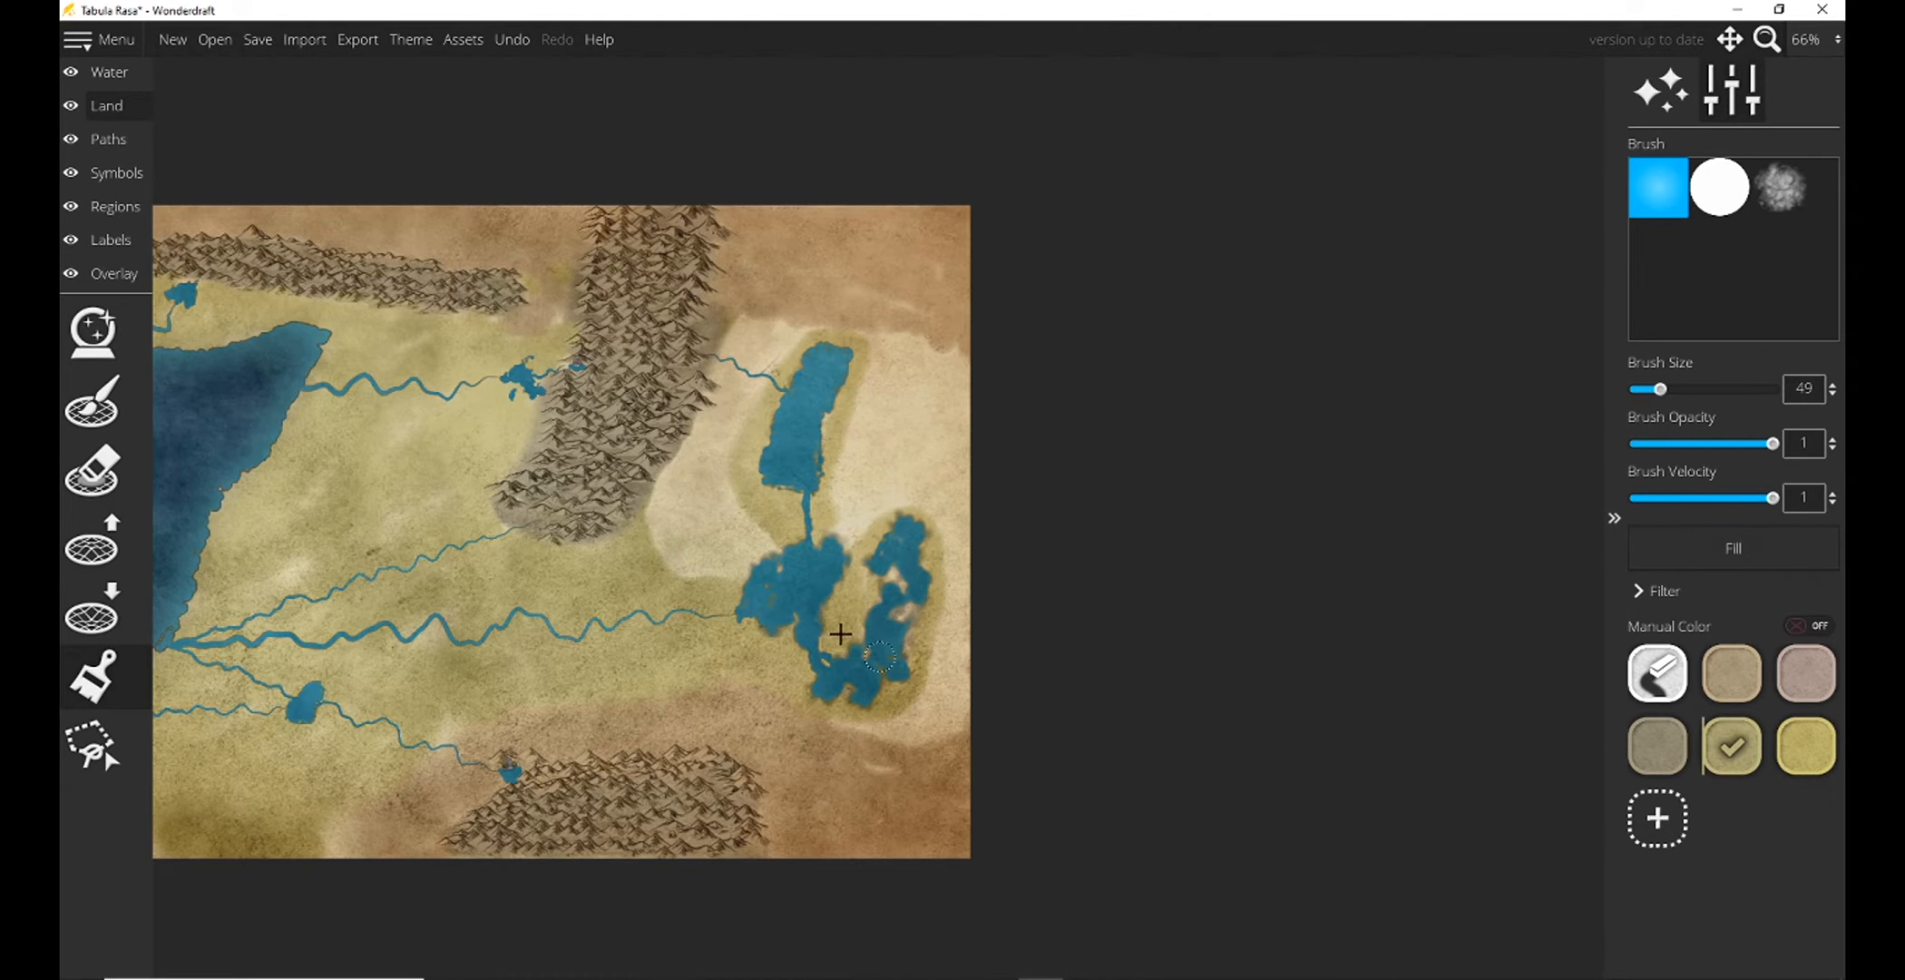
left_click_drag(447, 588, 766, 459)
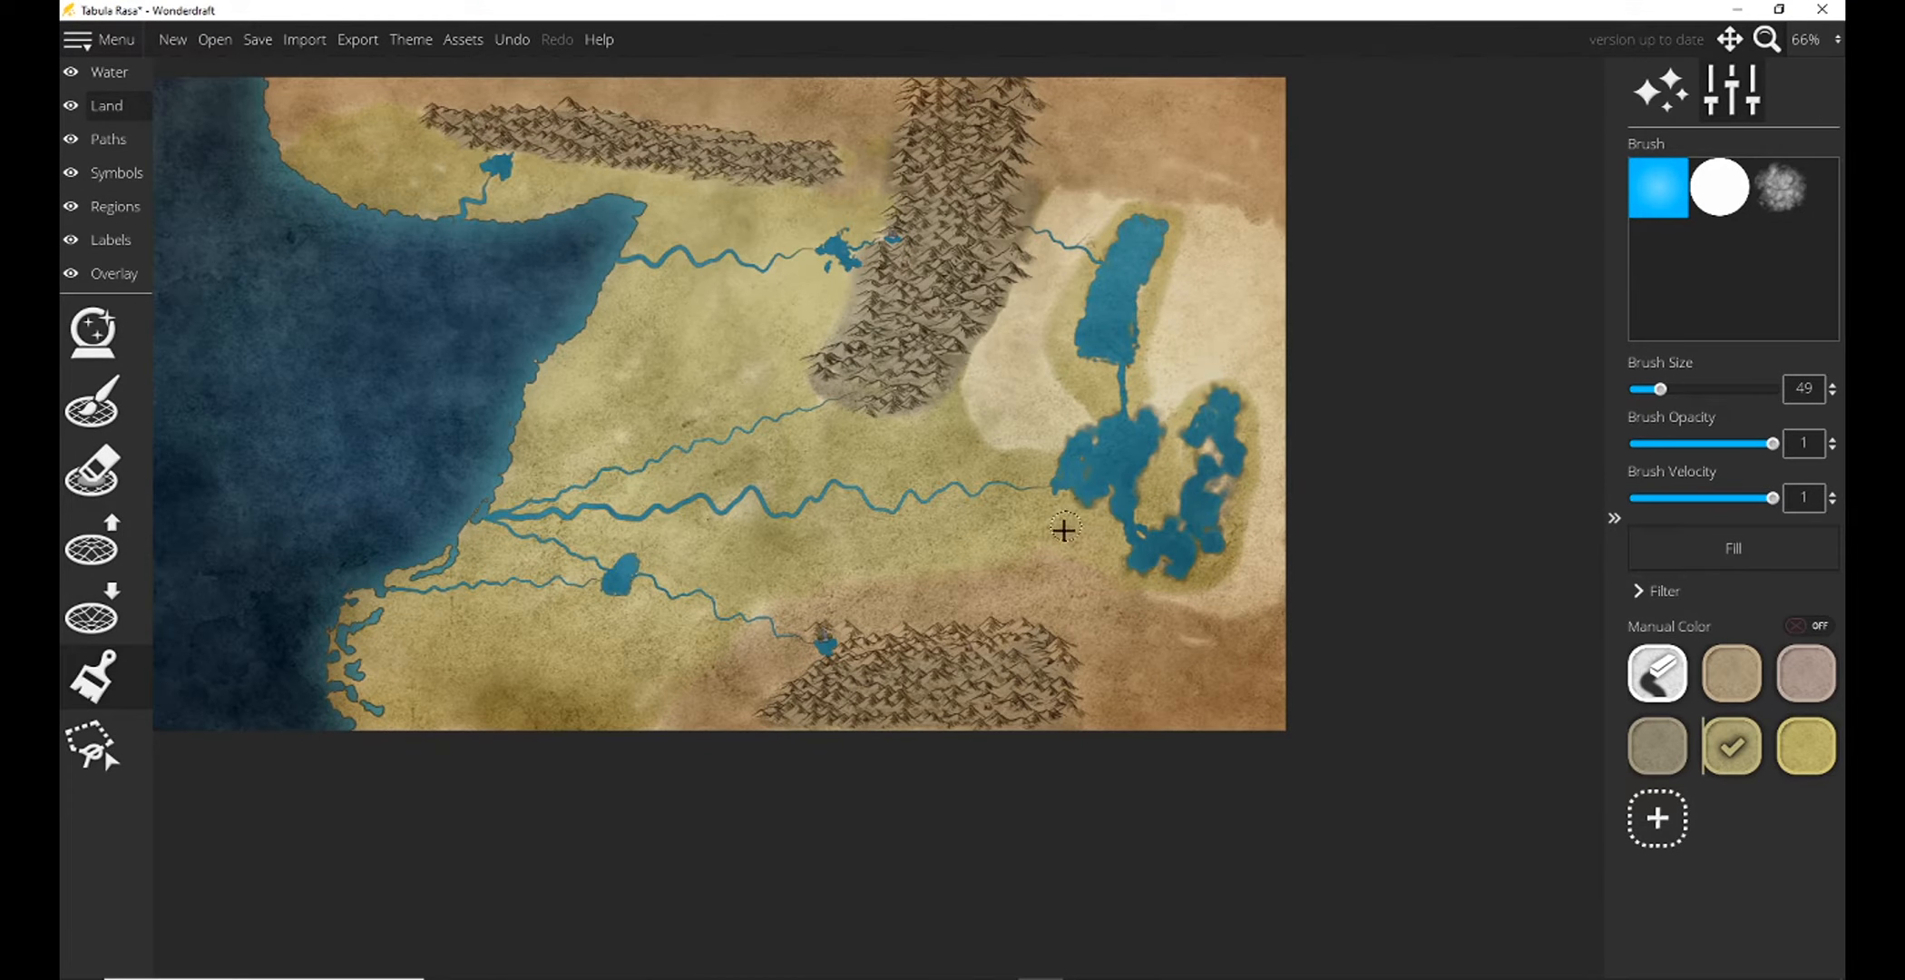
left_click_drag(1063, 533, 913, 542)
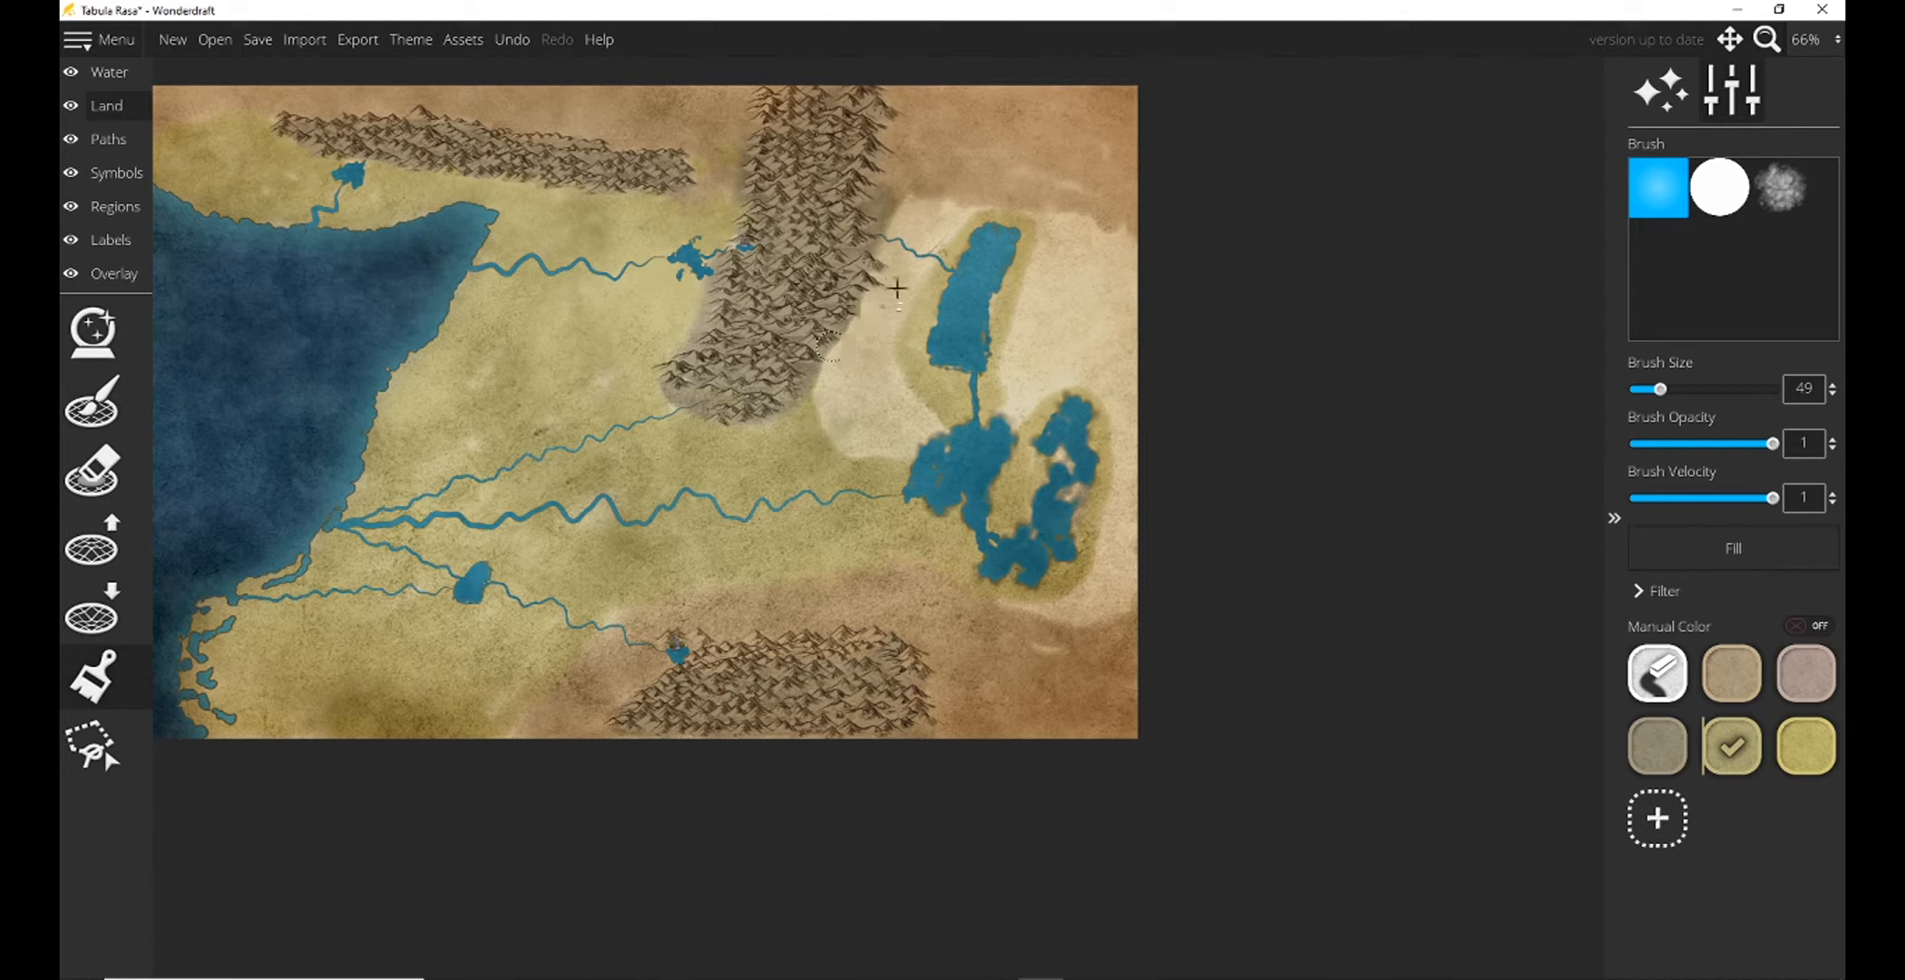
mouse_move(915, 208)
left_mouse_down()
mouse_move(824, 433)
mouse_move(848, 344)
mouse_move(933, 216)
mouse_move(920, 305)
mouse_move(846, 453)
mouse_move(899, 269)
mouse_move(873, 450)
mouse_move(913, 416)
mouse_move(918, 436)
mouse_move(898, 465)
mouse_move(842, 416)
mouse_move(828, 373)
mouse_move(953, 216)
mouse_move(895, 426)
mouse_move(916, 298)
mouse_move(894, 451)
mouse_move(924, 238)
mouse_move(968, 211)
mouse_move(1122, 242)
mouse_move(1101, 317)
mouse_move(1092, 273)
mouse_move(1059, 255)
mouse_move(1015, 359)
mouse_move(1068, 226)
mouse_move(1125, 265)
mouse_move(1145, 373)
mouse_move(1114, 608)
mouse_move(1025, 599)
mouse_move(1071, 586)
mouse_move(1111, 475)
mouse_move(1101, 553)
mouse_move(1120, 516)
mouse_move(1122, 285)
mouse_move(1096, 394)
mouse_move(1004, 391)
left_mouse_up()
scroll(1102, 314, "up", 3)
scroll(1091, 300, "up", 1)
mouse_move(1034, 308)
left_mouse_down()
mouse_move(1090, 264)
mouse_move(1057, 413)
mouse_move(1040, 394)
mouse_move(1032, 266)
left_mouse_up()
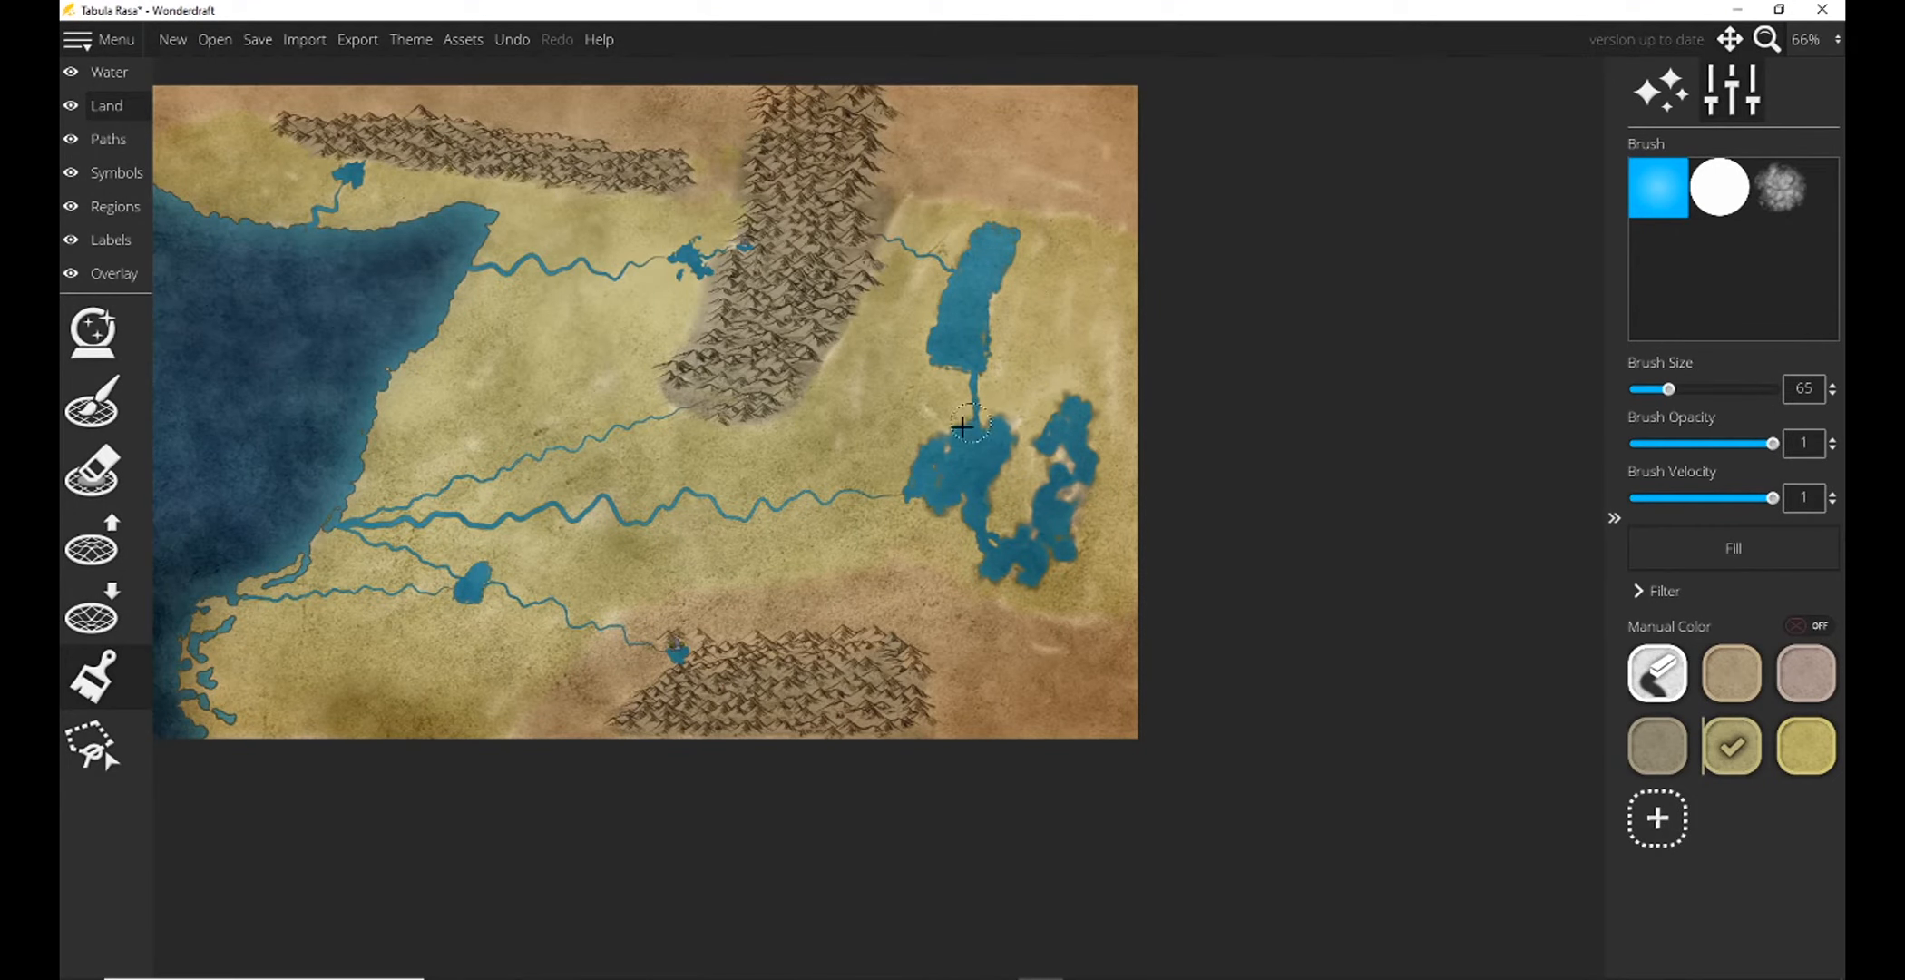
mouse_move(1004, 411)
left_mouse_down()
mouse_move(1049, 421)
mouse_move(1086, 436)
left_mouse_up()
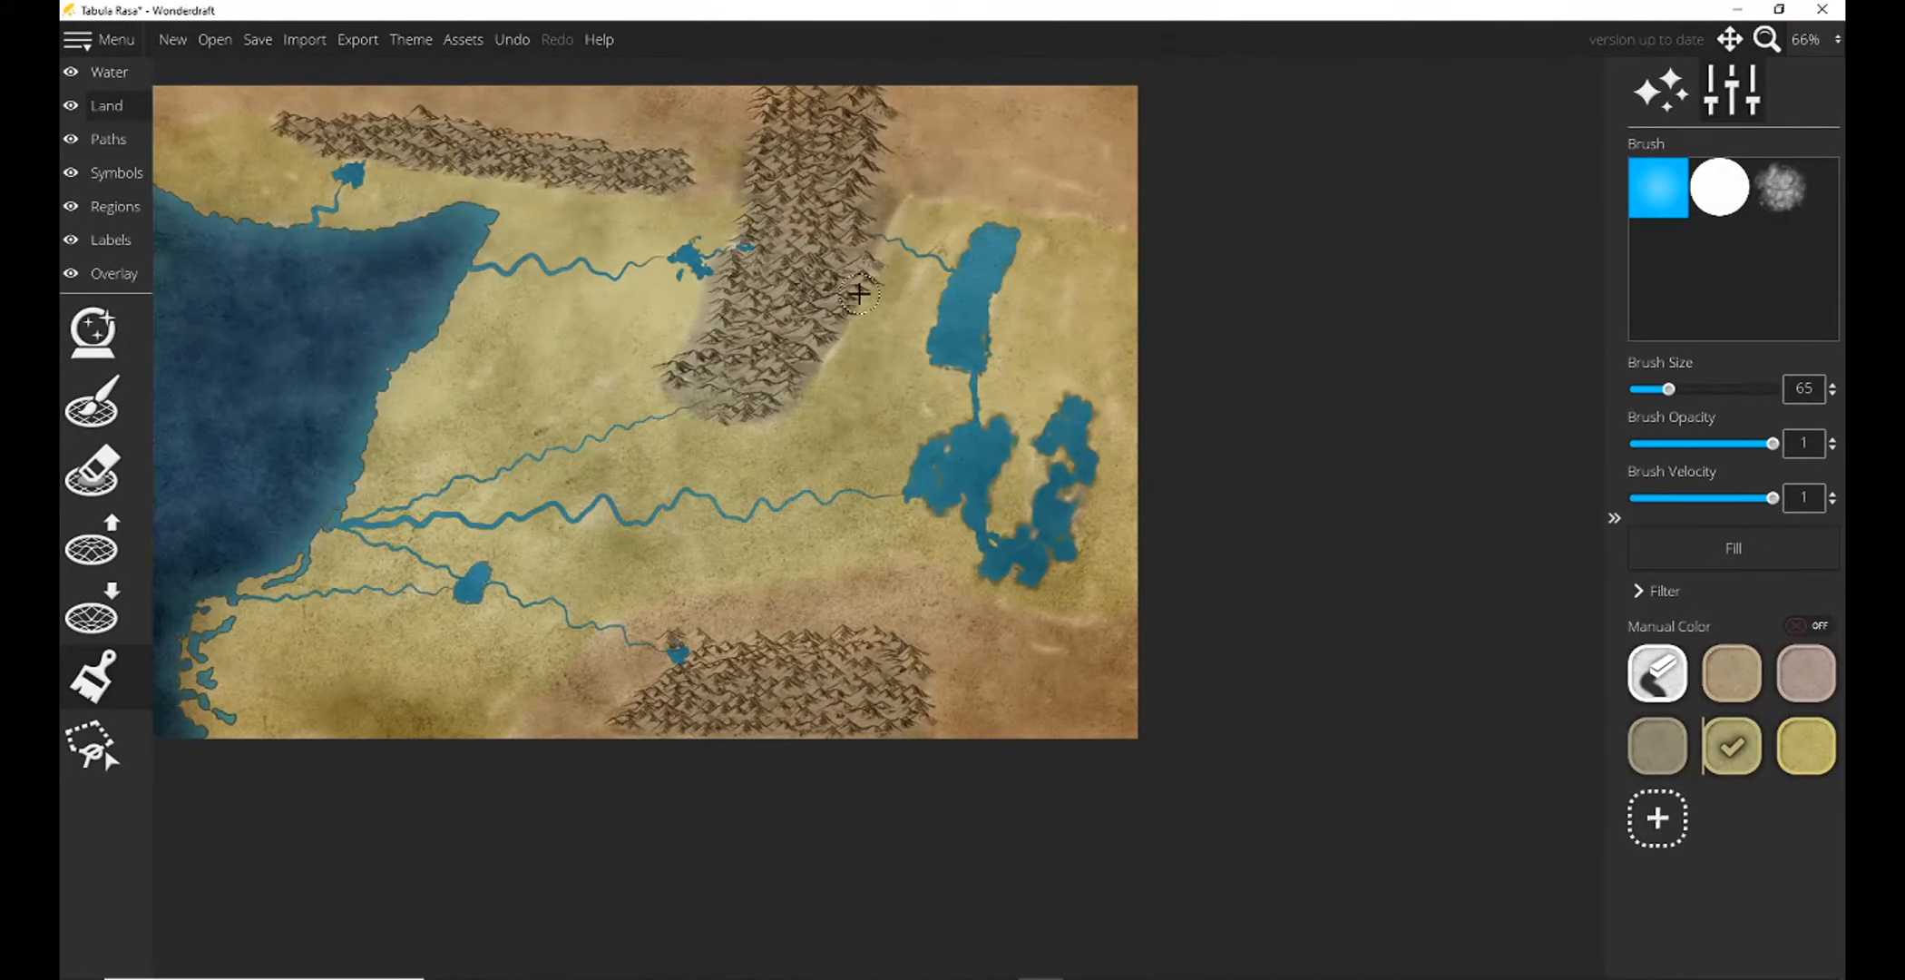
left_click_drag(443, 299, 673, 507)
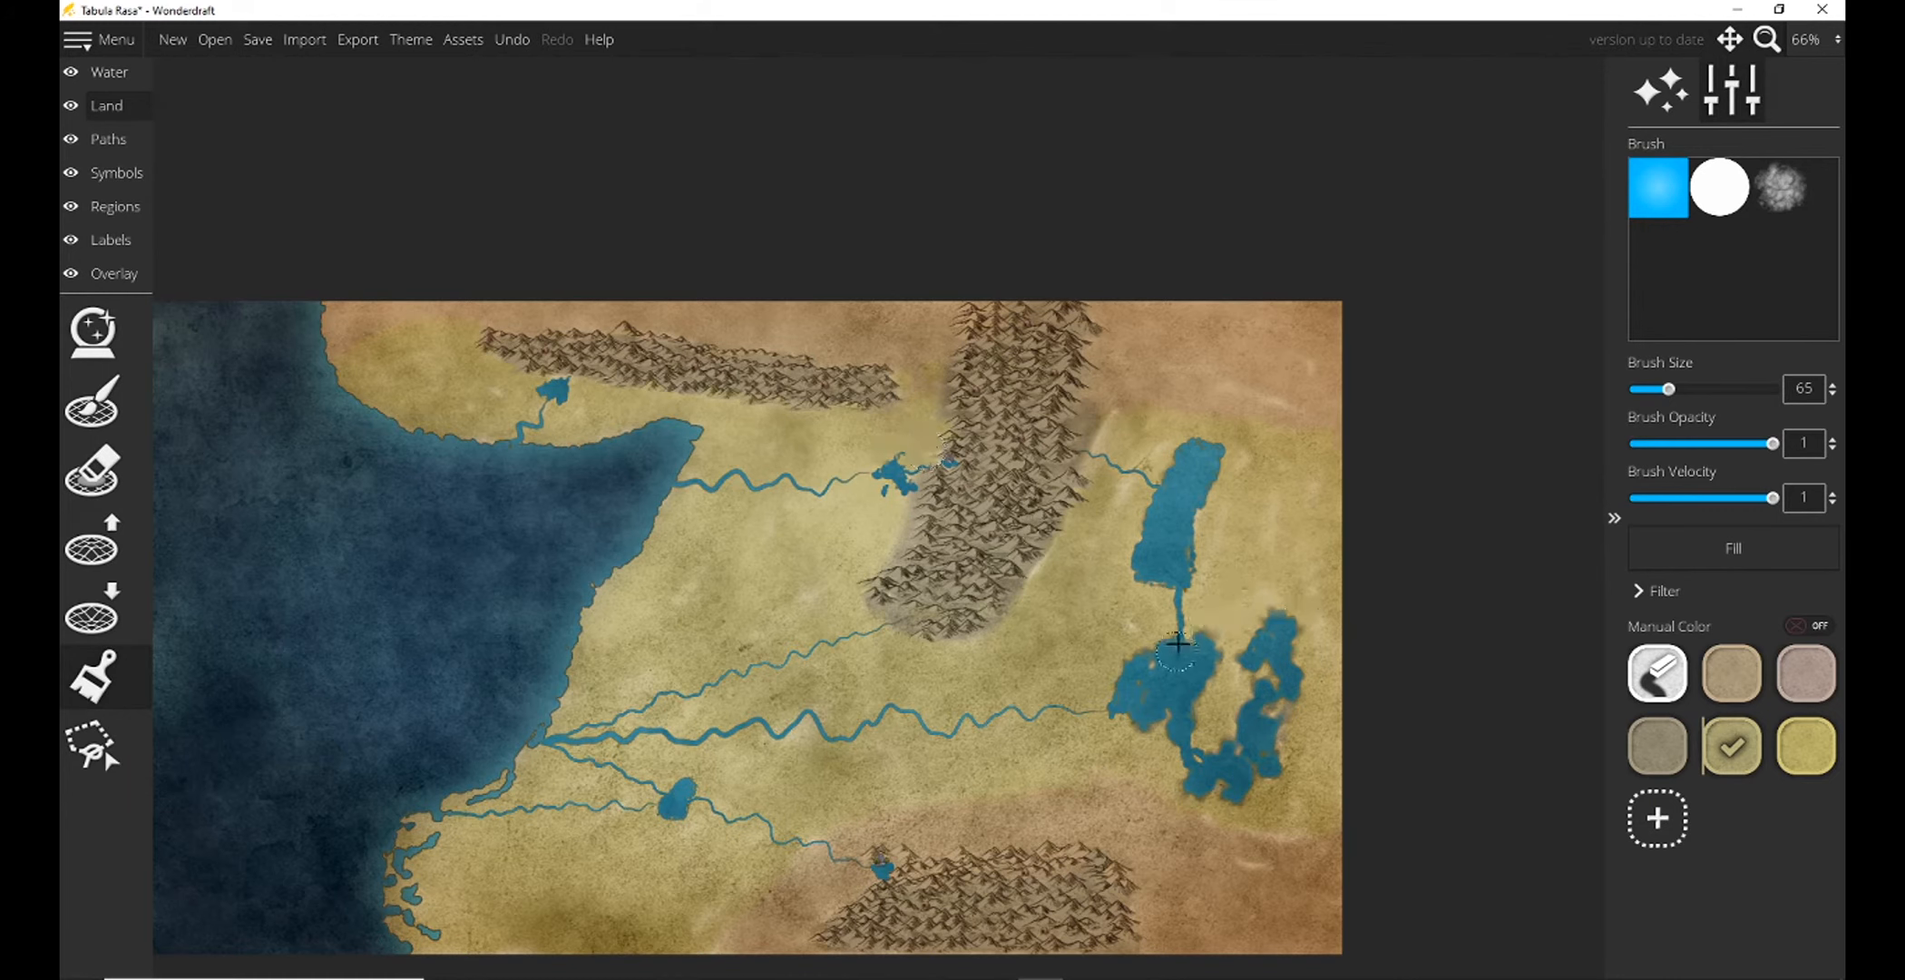
left_click_drag(1181, 648, 1194, 359)
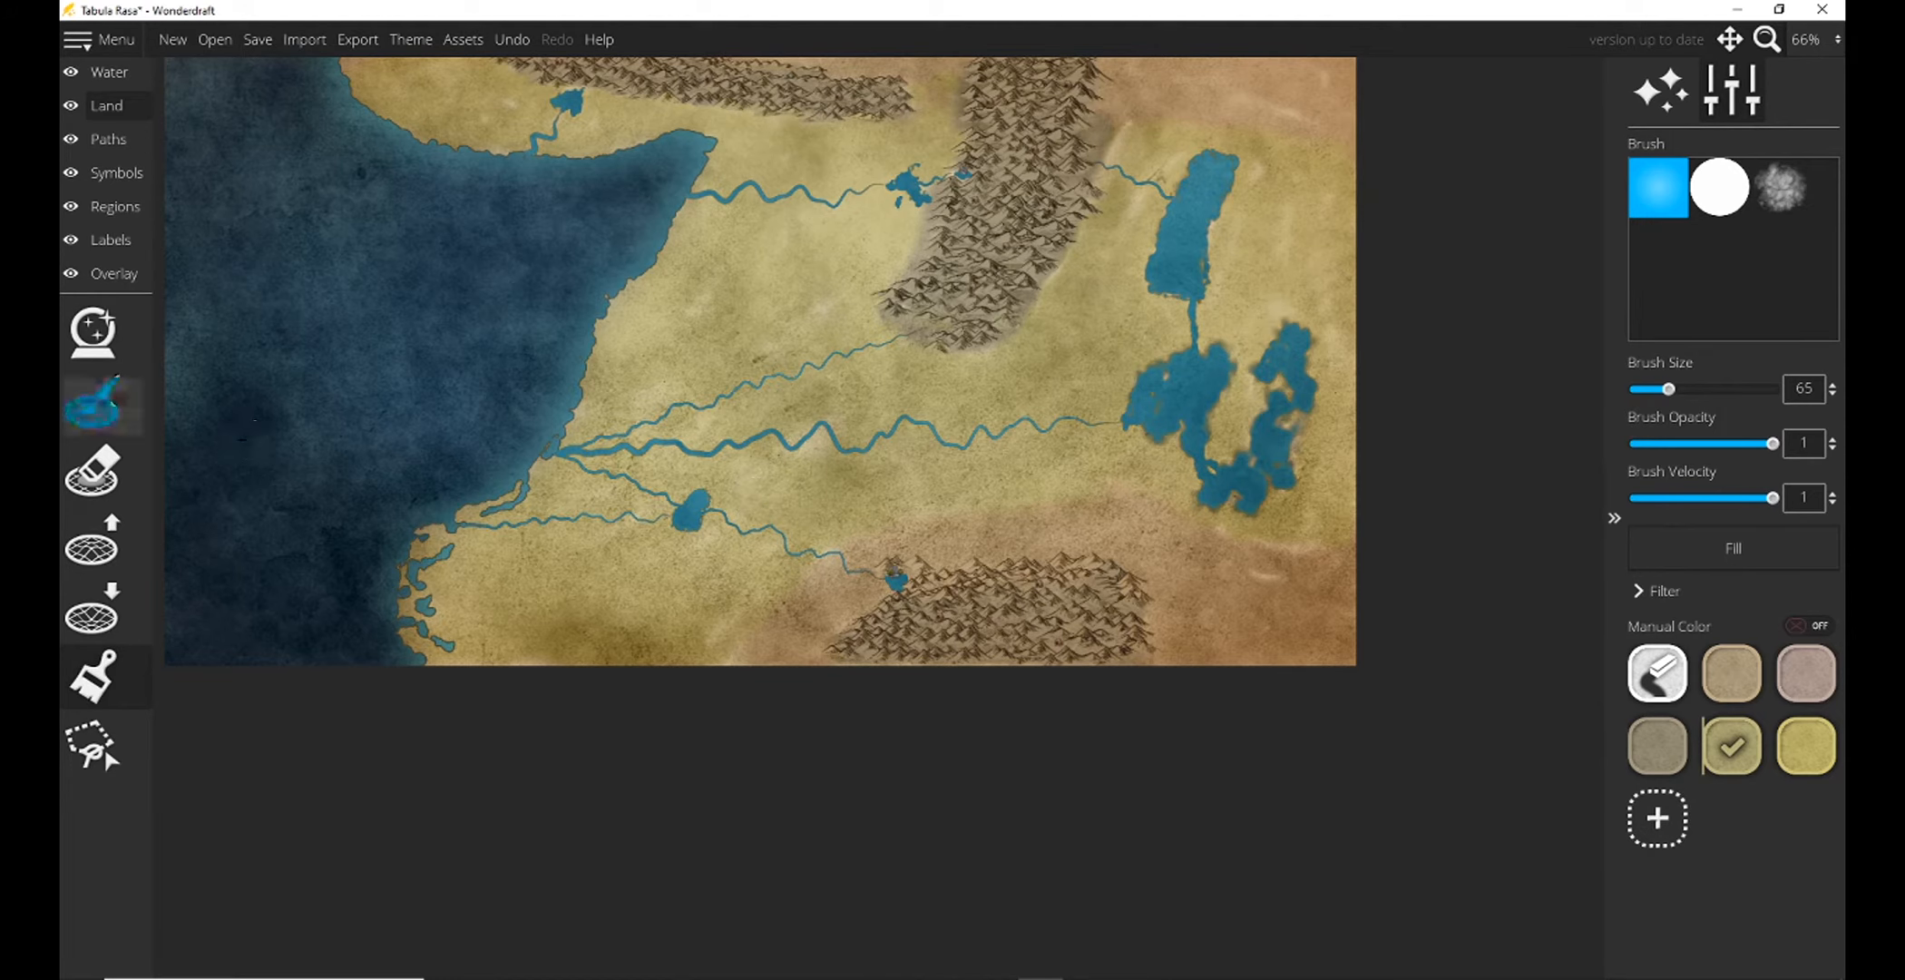
left_click(92, 400)
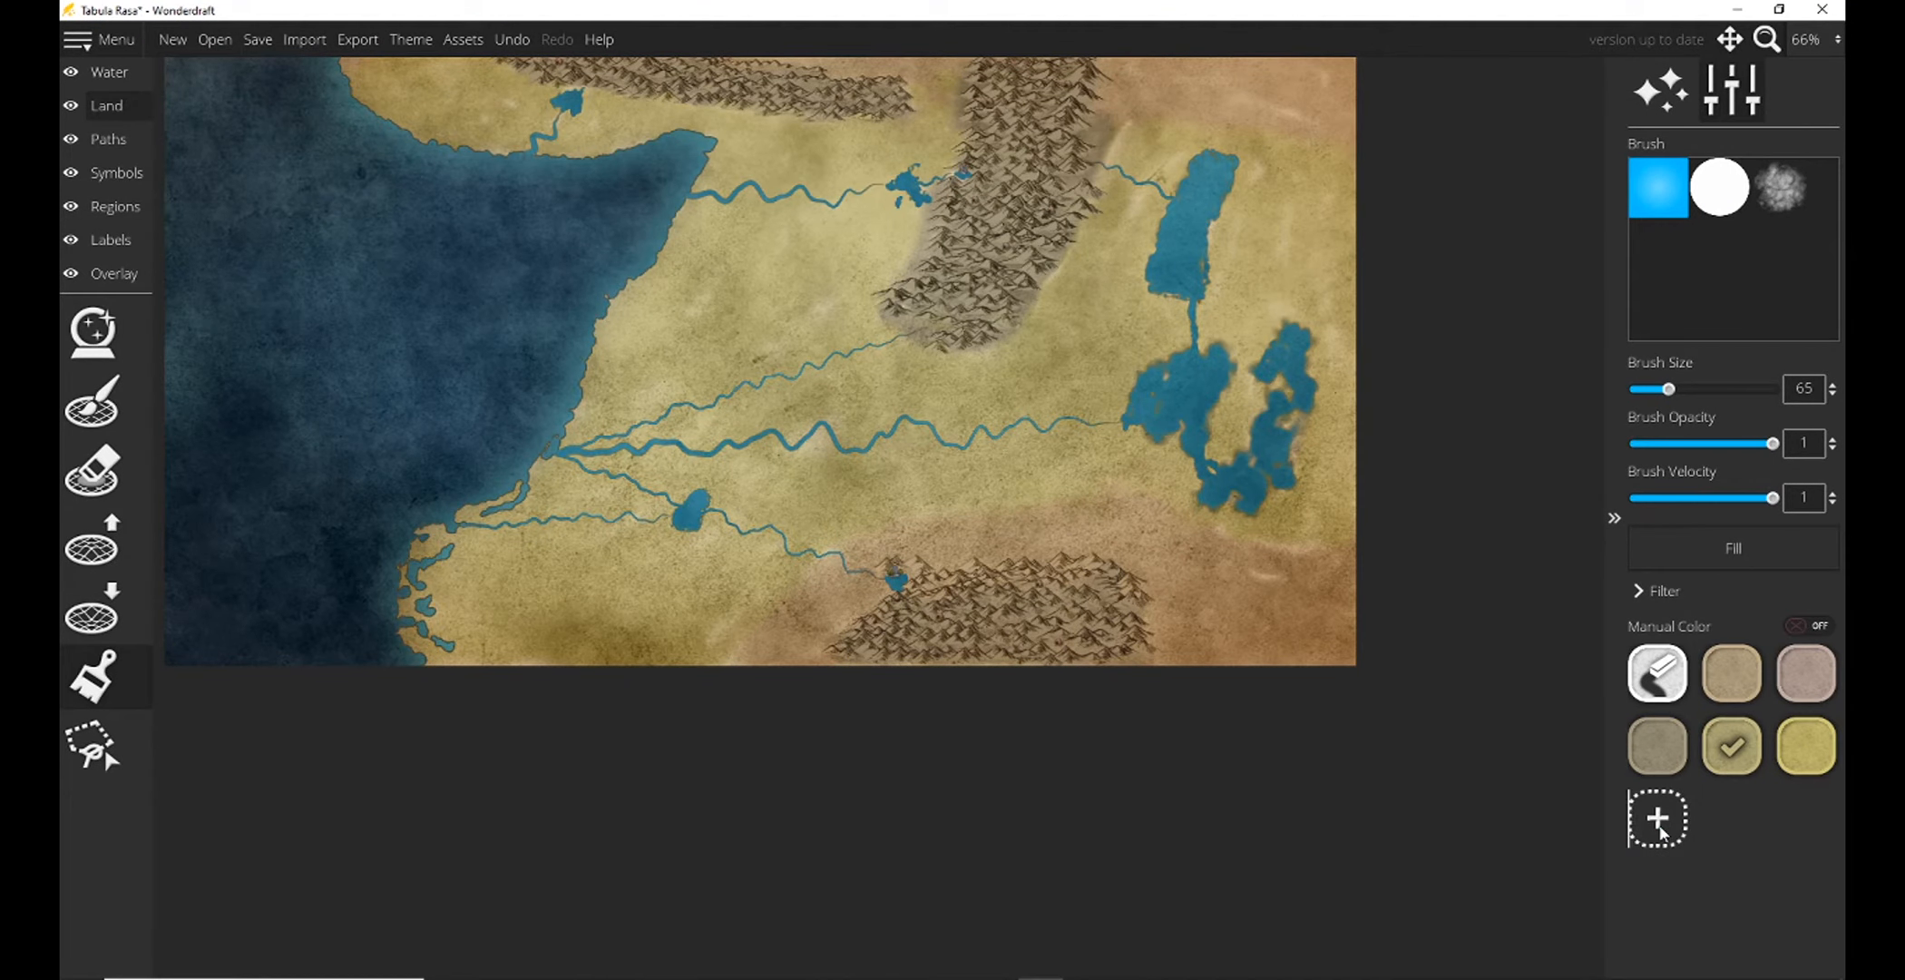
left_click(1669, 817)
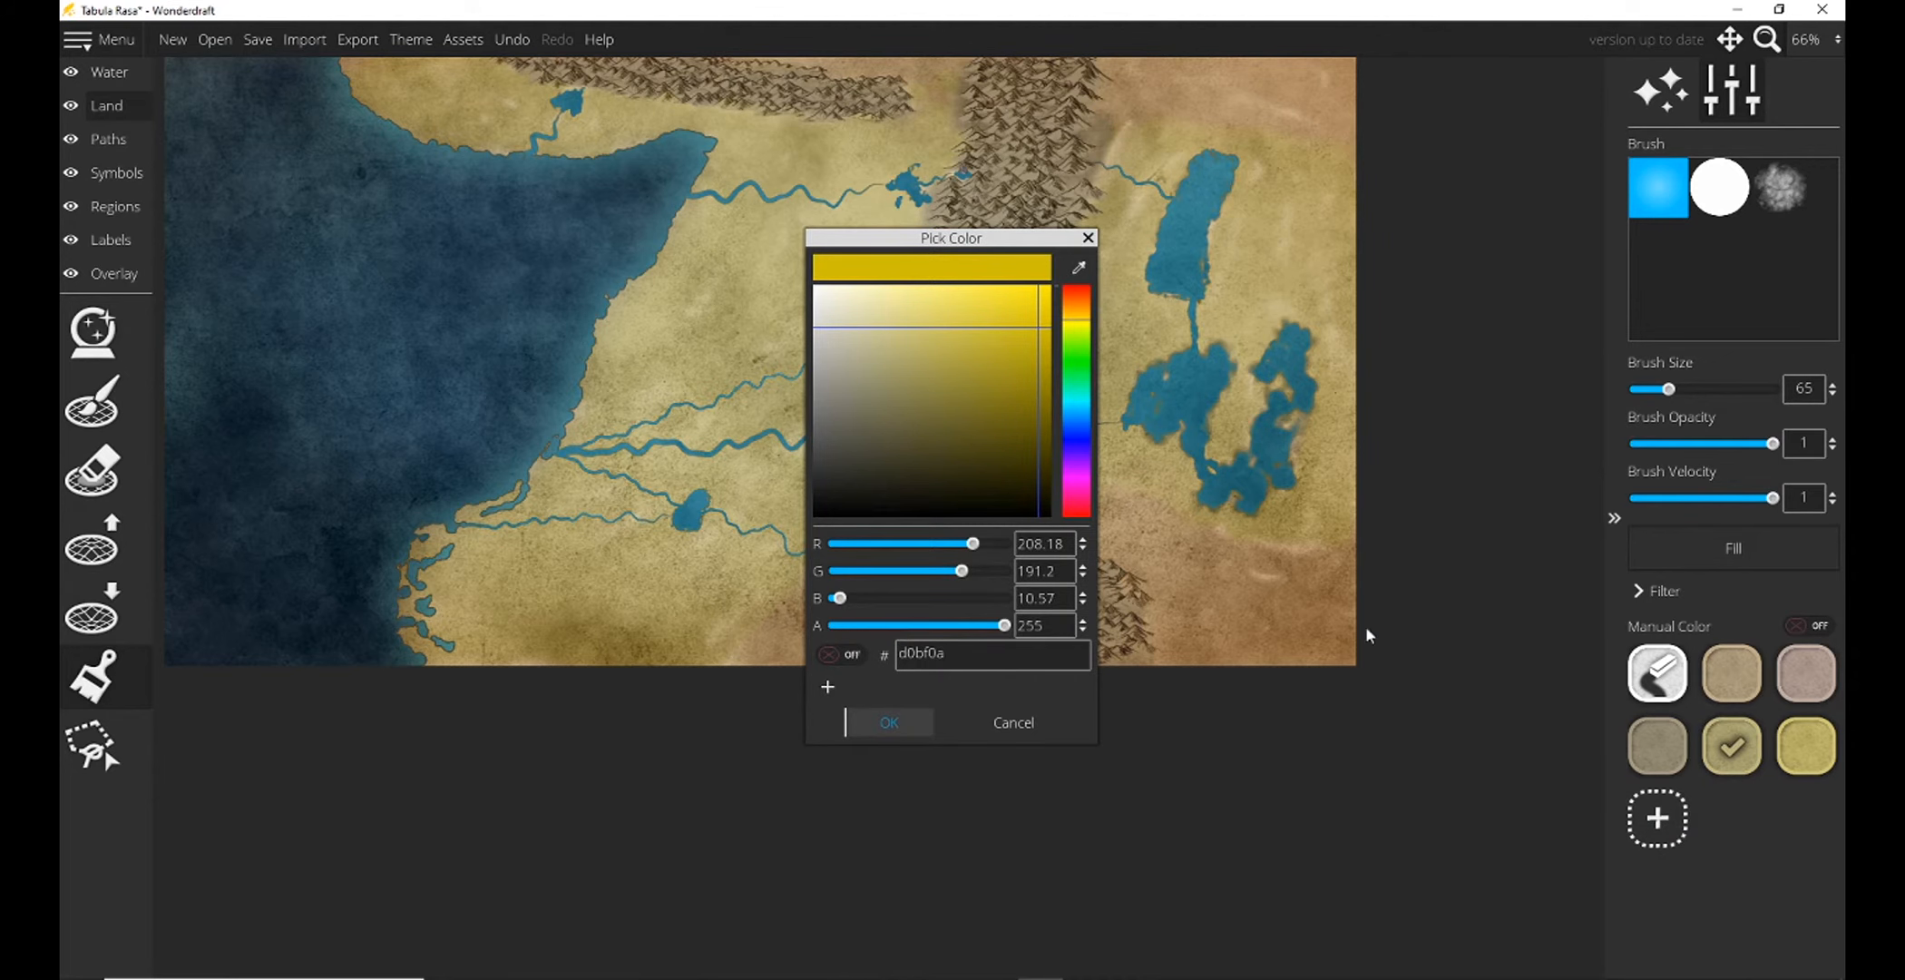
left_click(1086, 239)
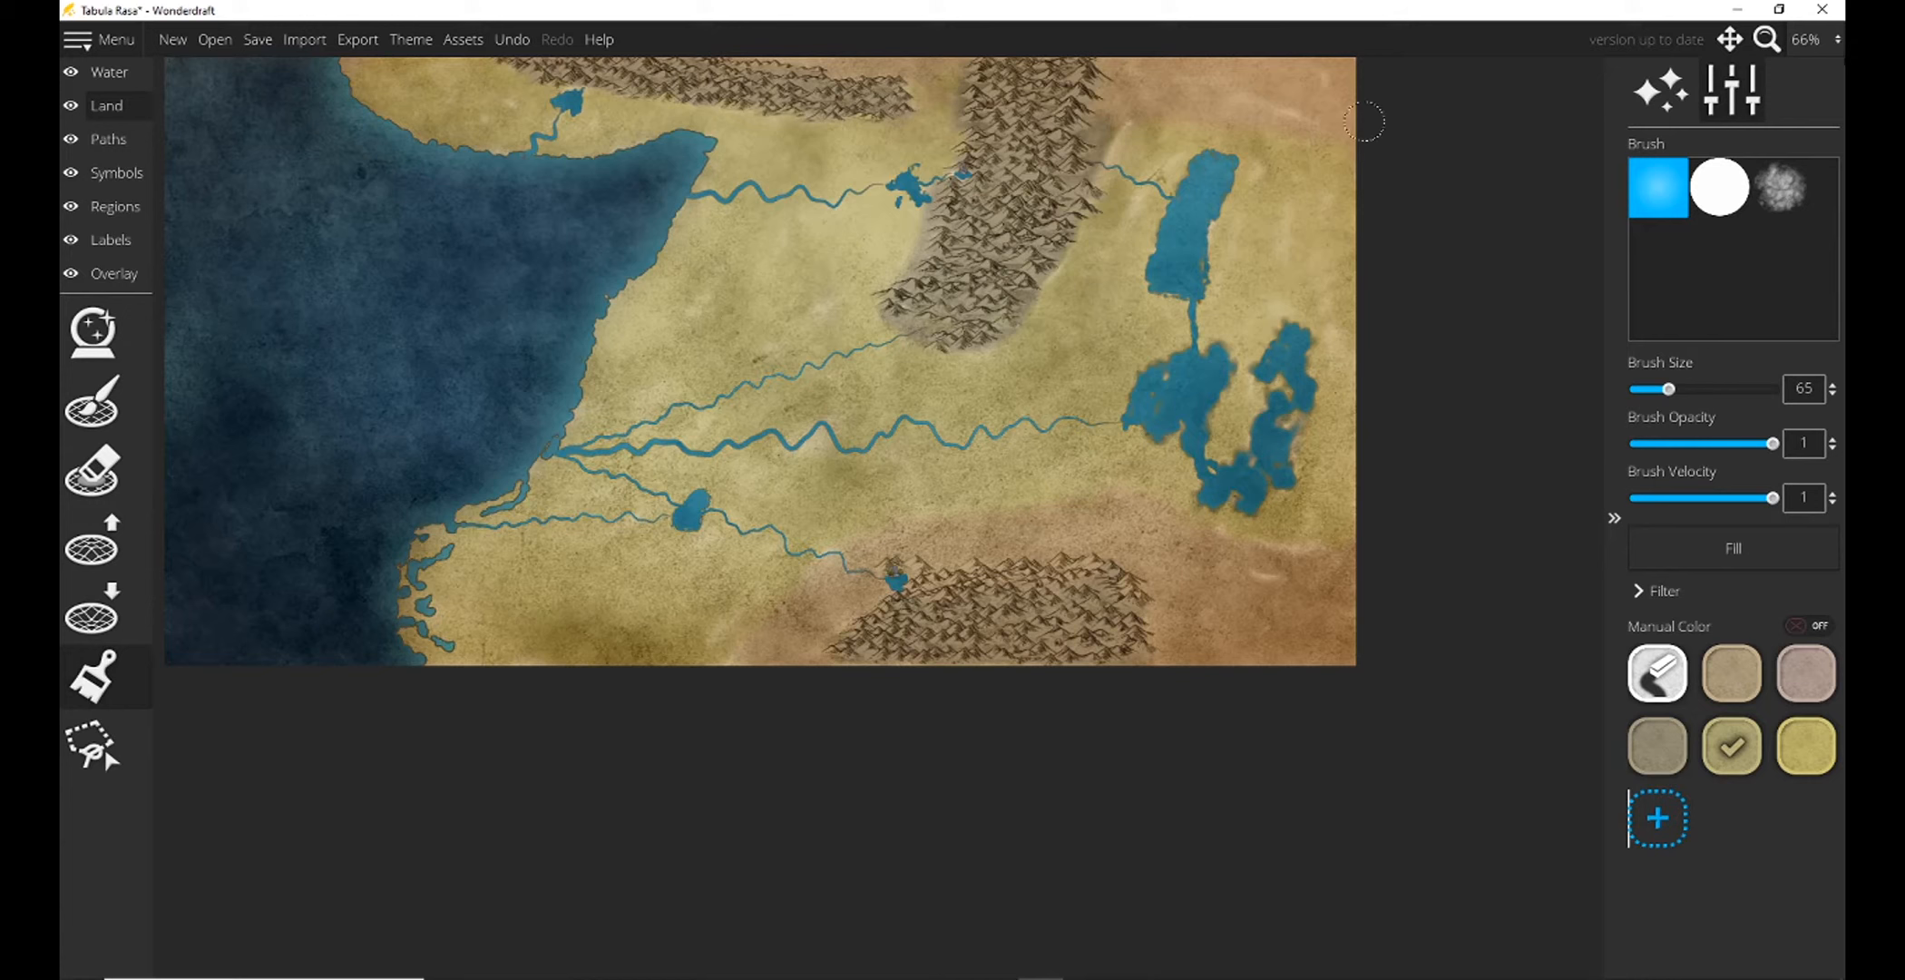
Plant a dense forest of green conifer symbols at scale 65 between the eastern mountain range's southeastern slope and the marshy lake.
left_click(121, 172)
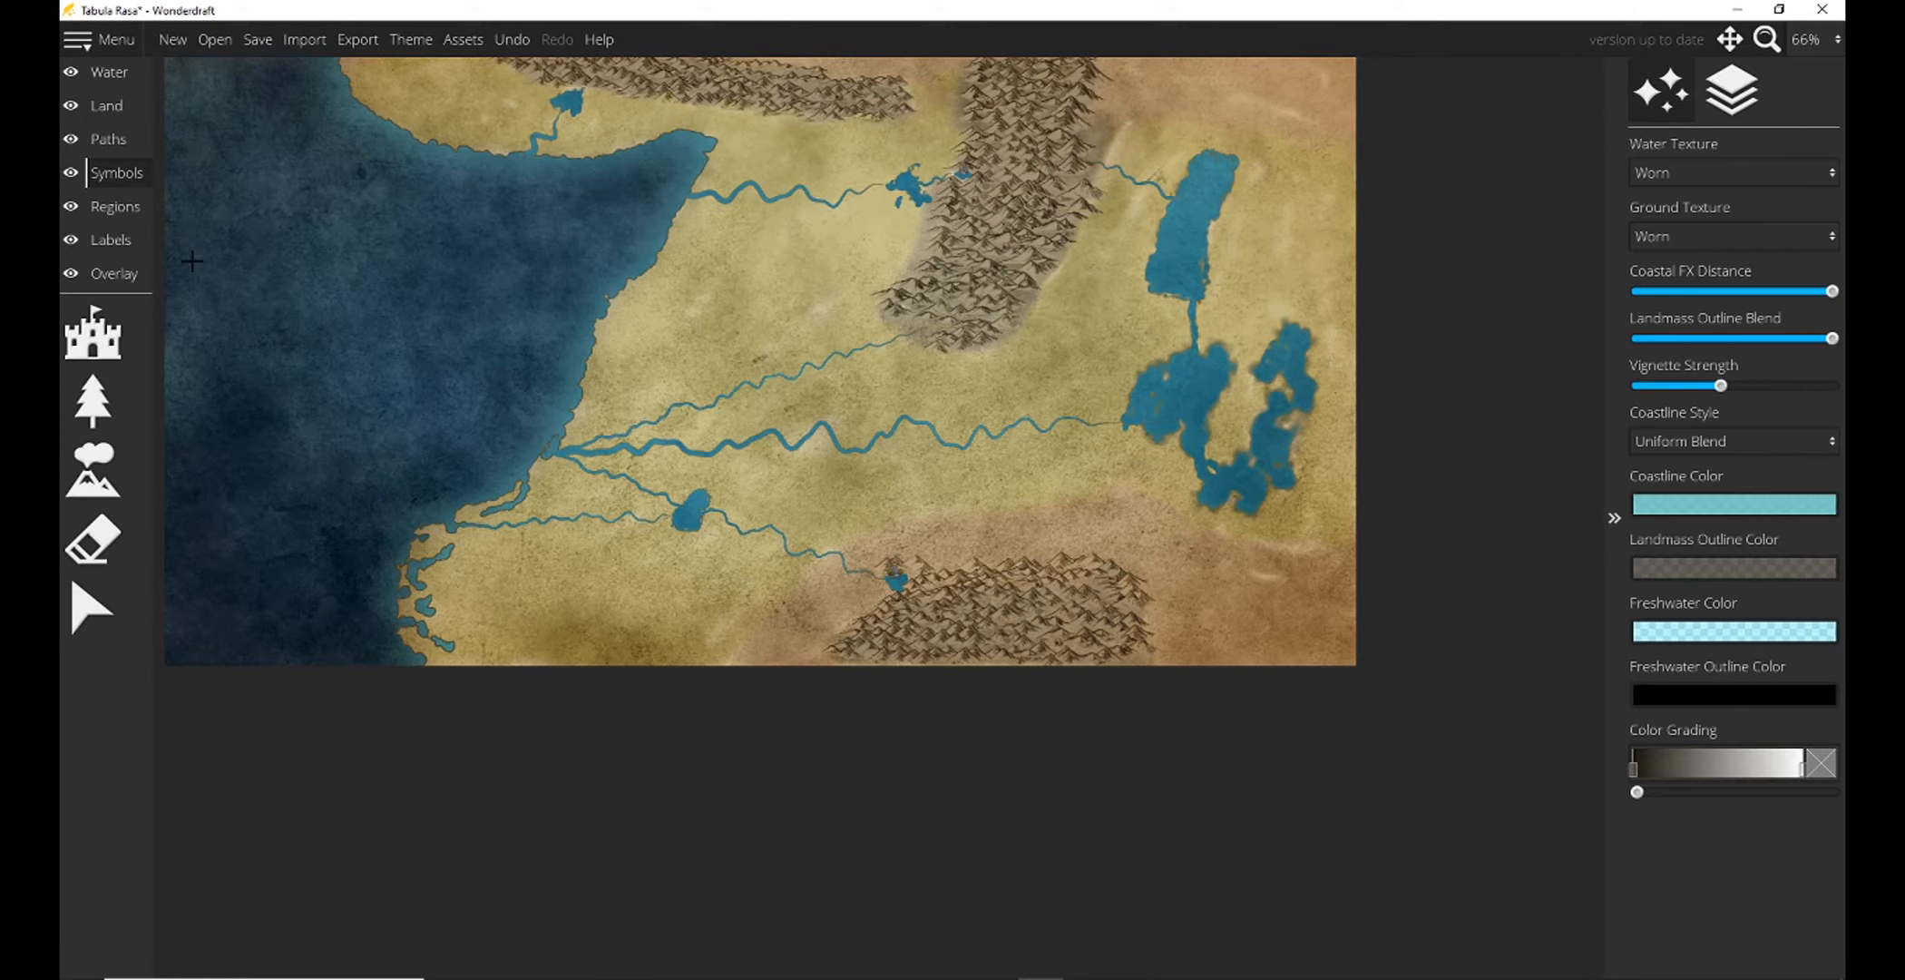
left_click(90, 396)
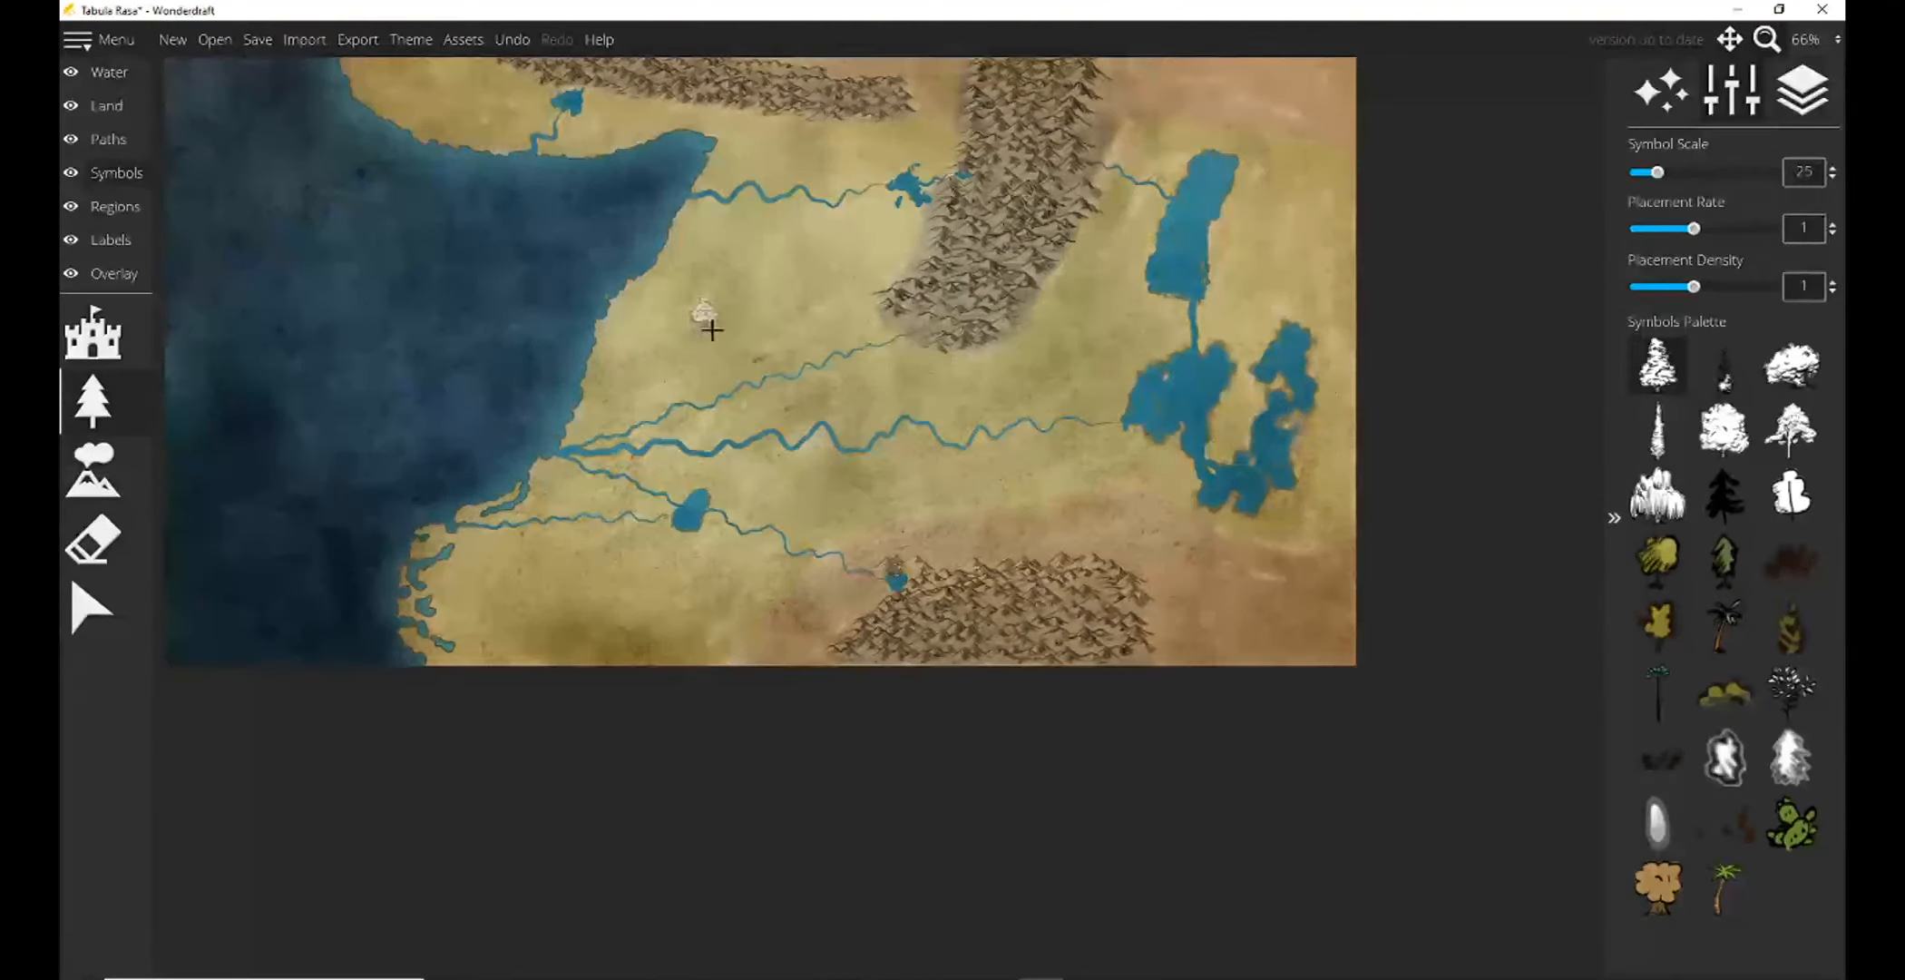
left_click(1724, 561)
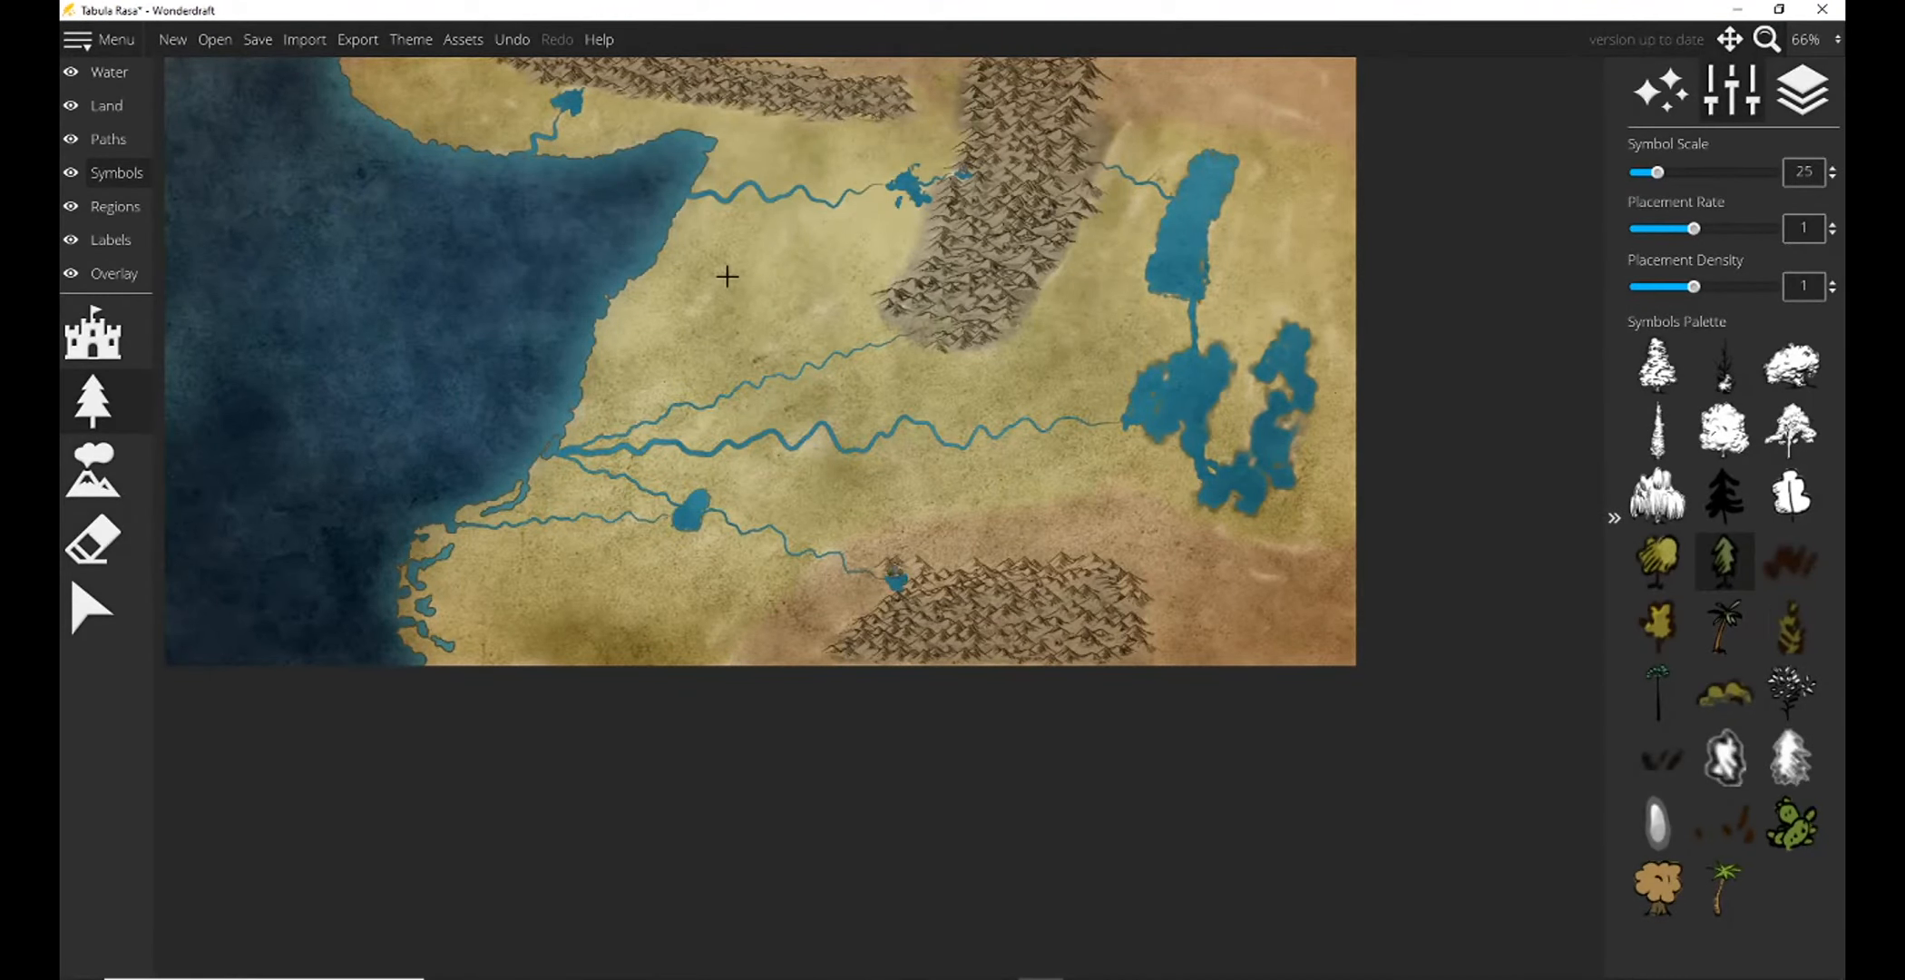
scroll(932, 367, "down", 3)
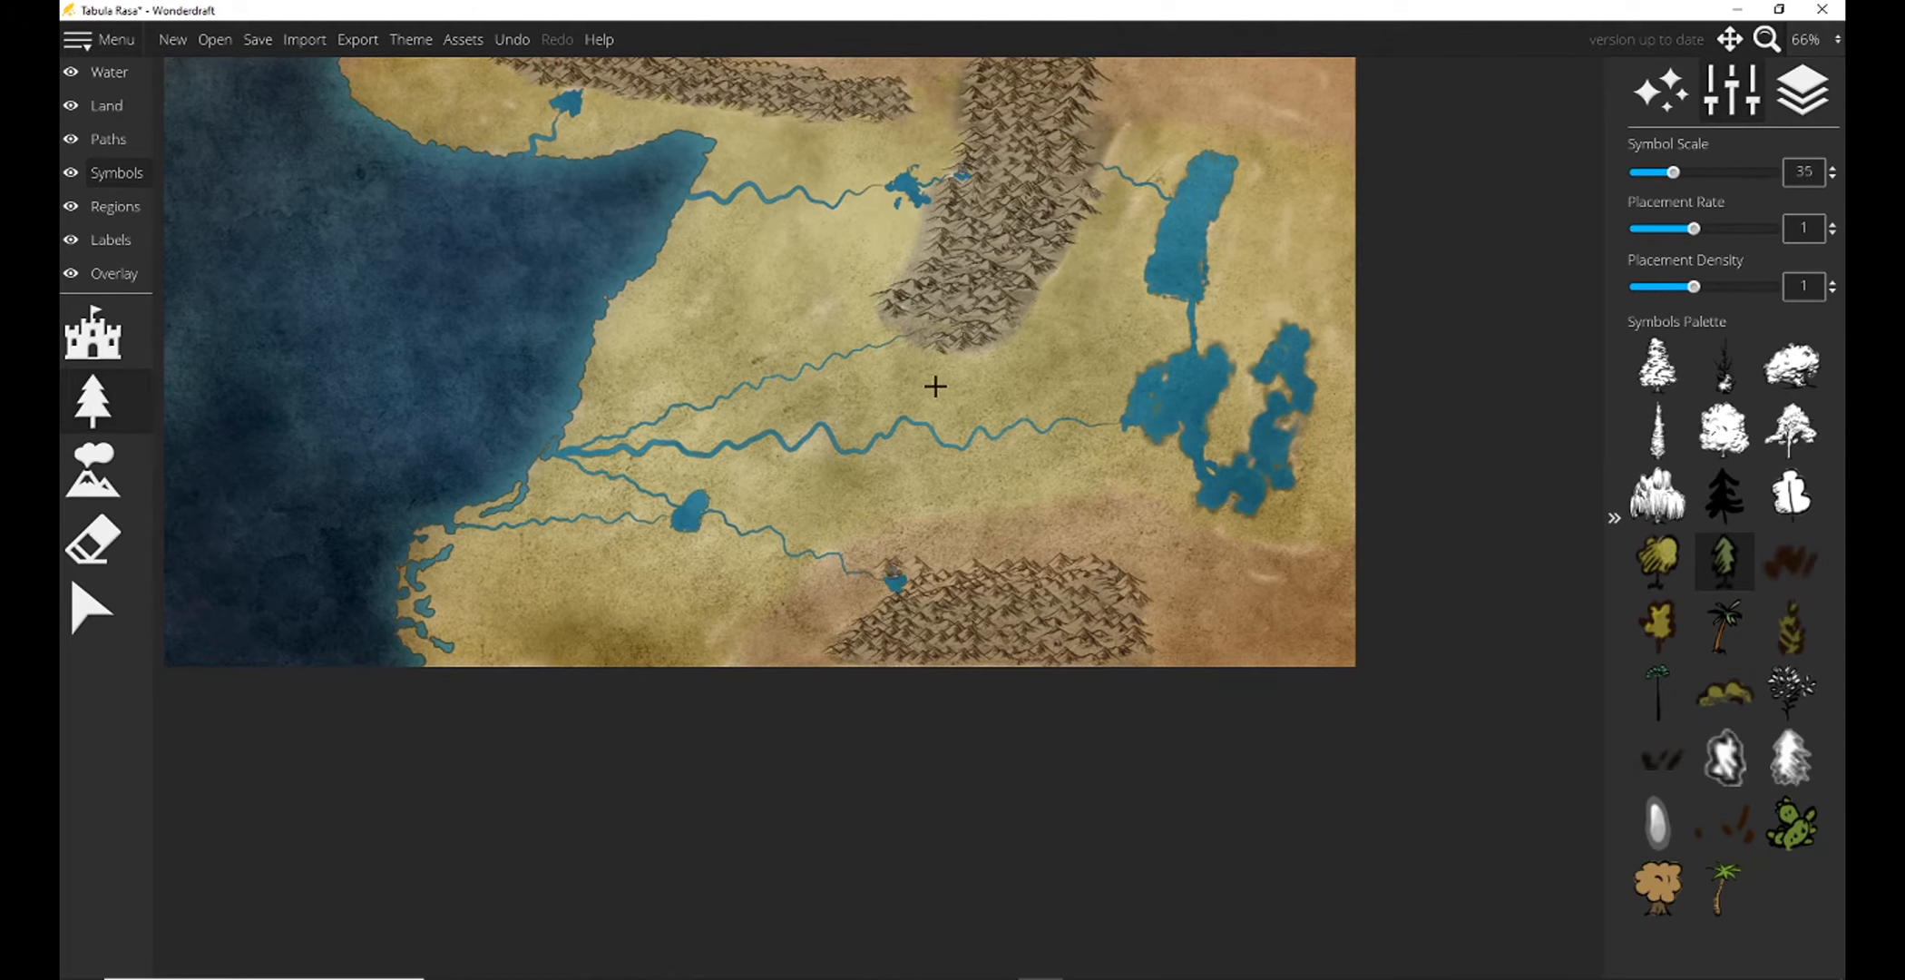
scroll(934, 382, "up", 5)
scroll(934, 379, "down", 5)
left_click(1810, 39)
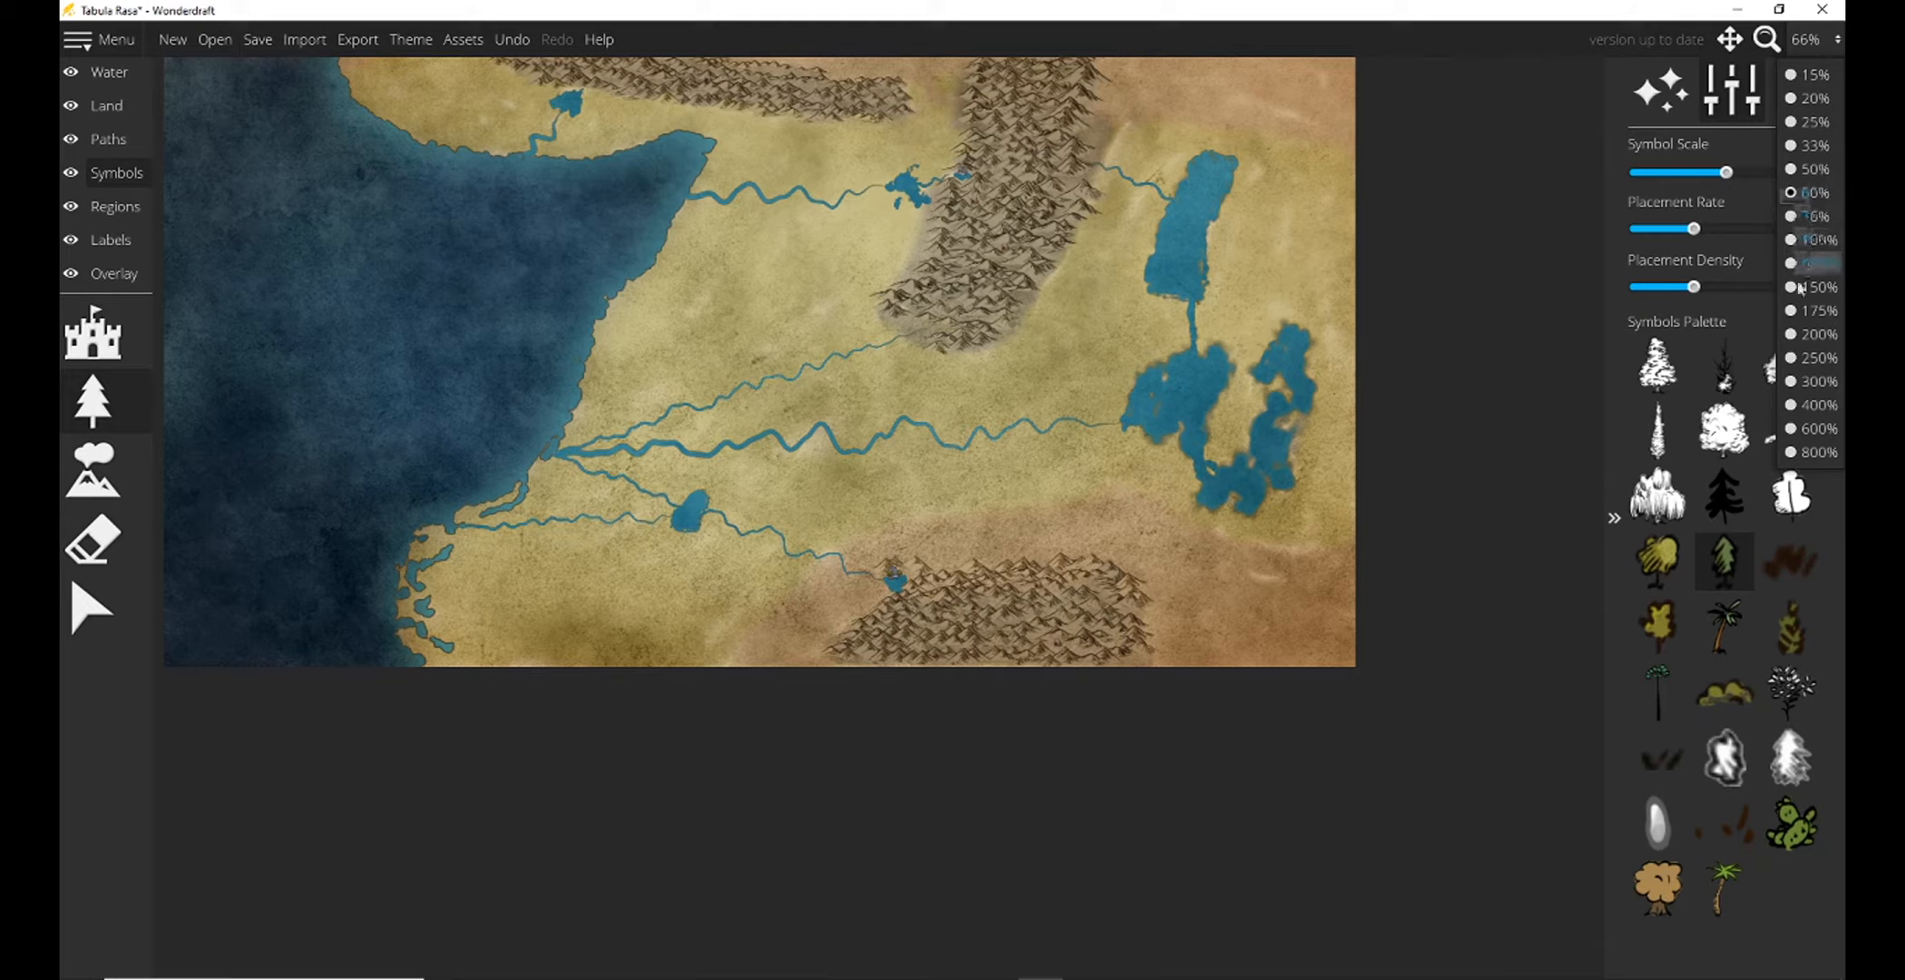
left_click(1817, 357)
left_click_drag(787, 420, 243, 602)
left_click_drag(948, 186, 905, 413)
scroll(644, 362, "down", 4)
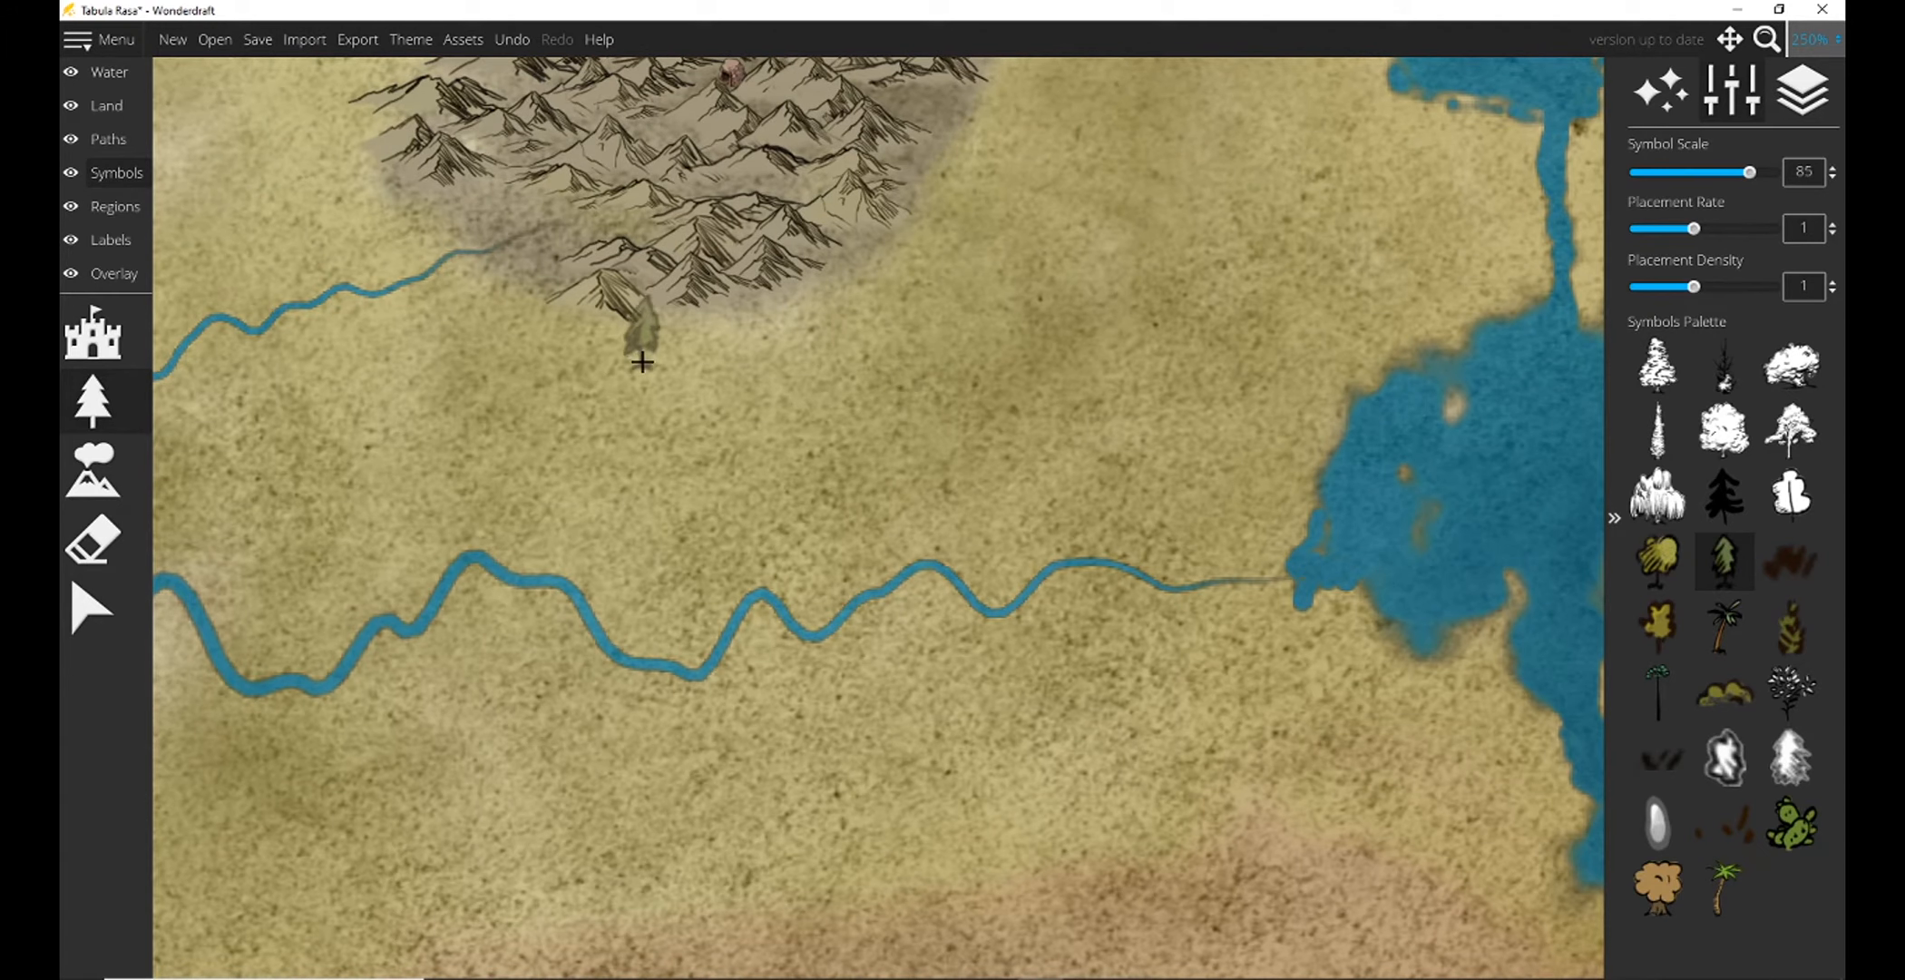
mouse_move(662, 332)
left_mouse_down()
mouse_move(647, 442)
mouse_move(651, 394)
mouse_move(737, 324)
mouse_move(902, 273)
mouse_move(788, 361)
mouse_move(744, 433)
mouse_move(811, 437)
mouse_move(757, 345)
mouse_move(728, 378)
mouse_move(671, 560)
mouse_move(711, 512)
mouse_move(711, 446)
mouse_move(846, 364)
mouse_move(774, 480)
mouse_move(869, 412)
mouse_move(815, 543)
mouse_move(1025, 291)
left_mouse_up()
scroll(796, 418, "up", 3)
mouse_move(767, 468)
left_mouse_down()
mouse_move(758, 517)
mouse_move(816, 390)
mouse_move(719, 412)
mouse_move(798, 399)
mouse_move(939, 235)
mouse_move(993, 137)
mouse_move(934, 454)
mouse_move(1003, 313)
mouse_move(984, 508)
mouse_move(1114, 189)
mouse_move(1016, 511)
mouse_move(998, 385)
mouse_move(925, 462)
mouse_move(939, 535)
mouse_move(1070, 340)
mouse_move(942, 805)
mouse_move(1007, 753)
mouse_move(1075, 826)
mouse_move(1144, 789)
mouse_move(1143, 693)
mouse_move(1066, 753)
mouse_move(1053, 544)
mouse_move(1043, 726)
mouse_move(1026, 712)
mouse_move(1097, 581)
mouse_move(1098, 345)
mouse_move(1175, 572)
mouse_move(1043, 440)
mouse_move(907, 427)
mouse_move(1016, 313)
mouse_move(1143, 617)
mouse_move(1186, 576)
mouse_move(1148, 358)
mouse_move(1035, 608)
mouse_move(1034, 726)
mouse_move(1124, 408)
mouse_move(920, 544)
mouse_move(947, 349)
mouse_move(964, 600)
left_mouse_up()
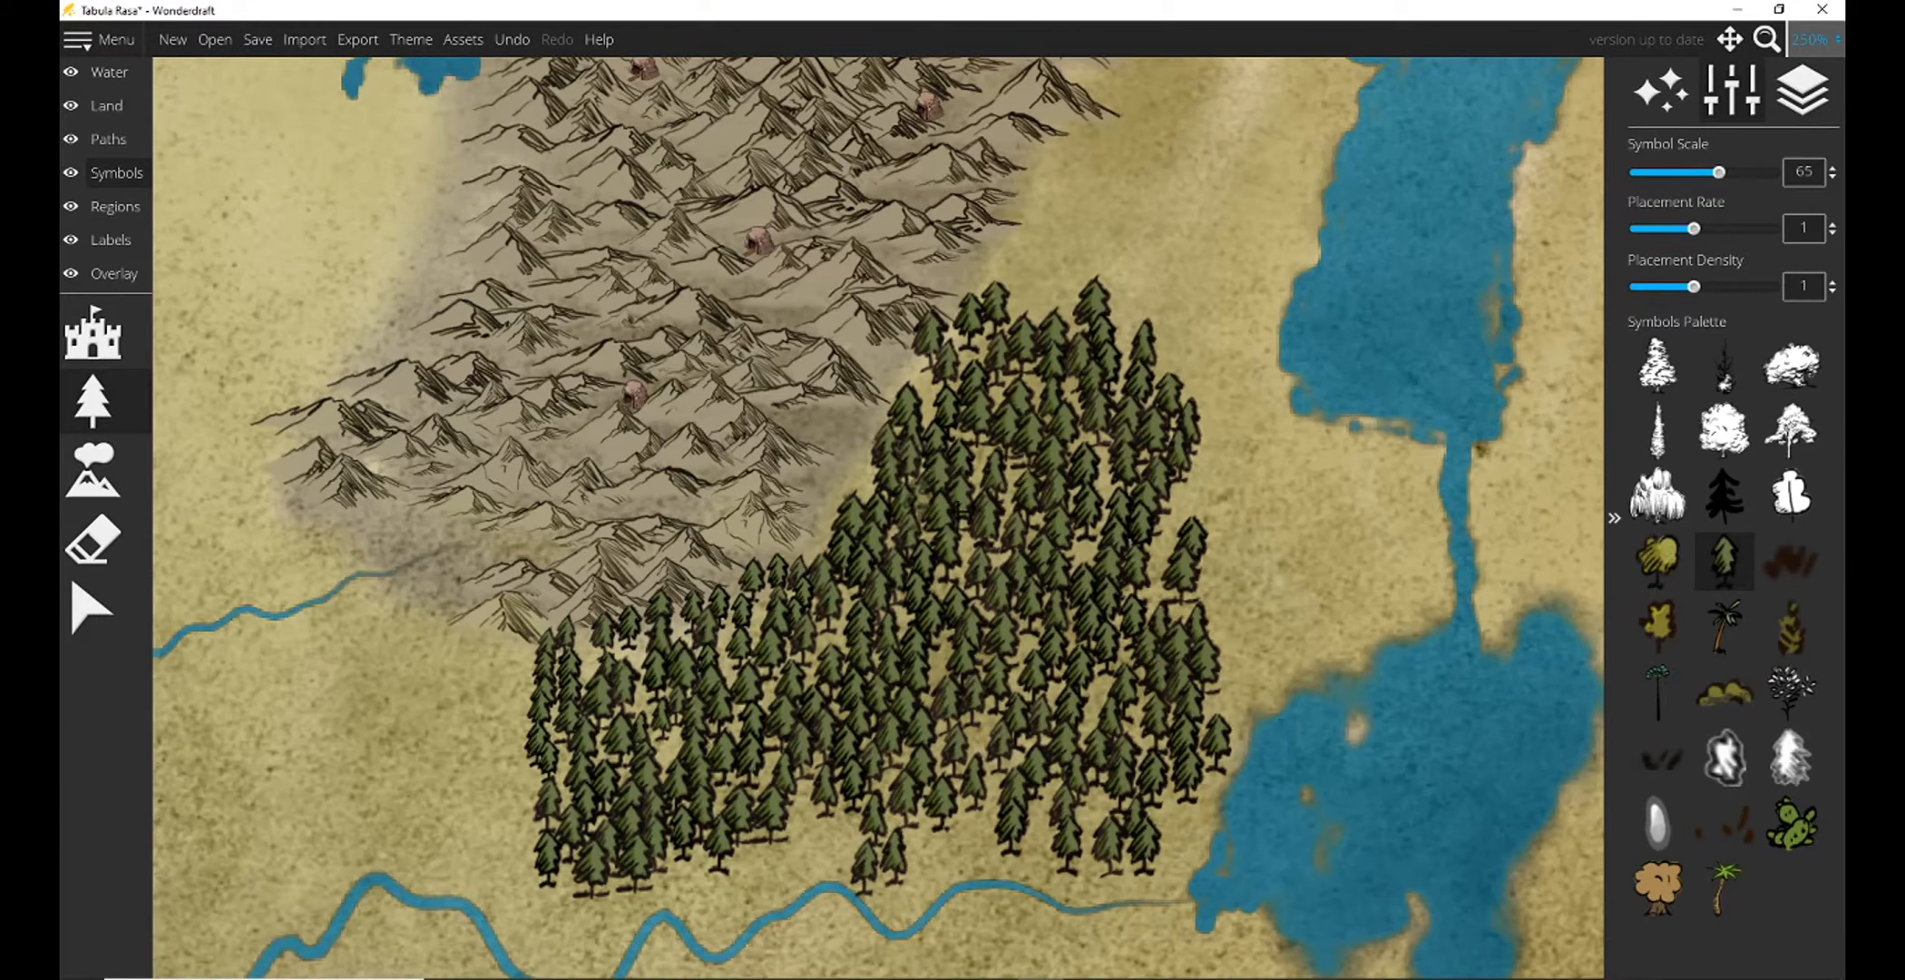
mouse_move(1195, 453)
left_mouse_down()
mouse_move(1221, 669)
mouse_move(1237, 507)
mouse_move(1216, 453)
mouse_move(1105, 325)
left_mouse_up()
left_click_drag(1108, 431, 1090, 273)
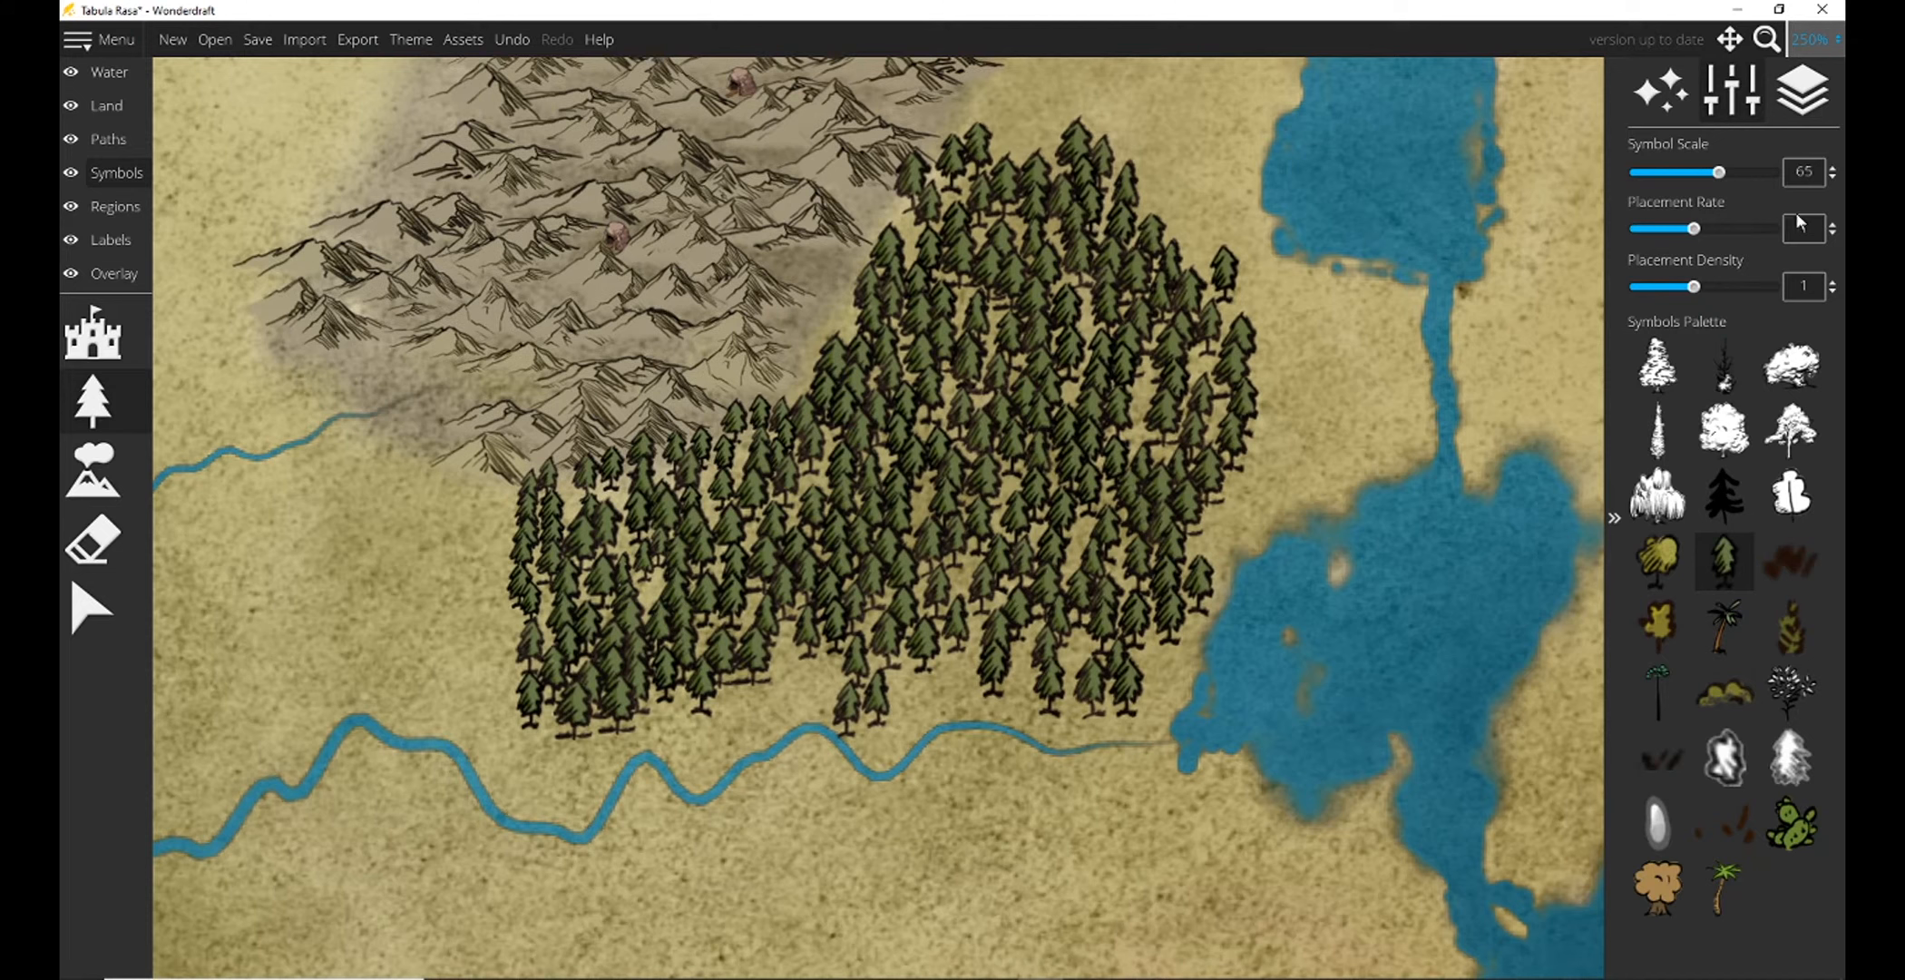
Scatter round yellow-green tree symbols at scale 75 throughout the conifer forest beside the eastern mountain range.
left_click(1812, 39)
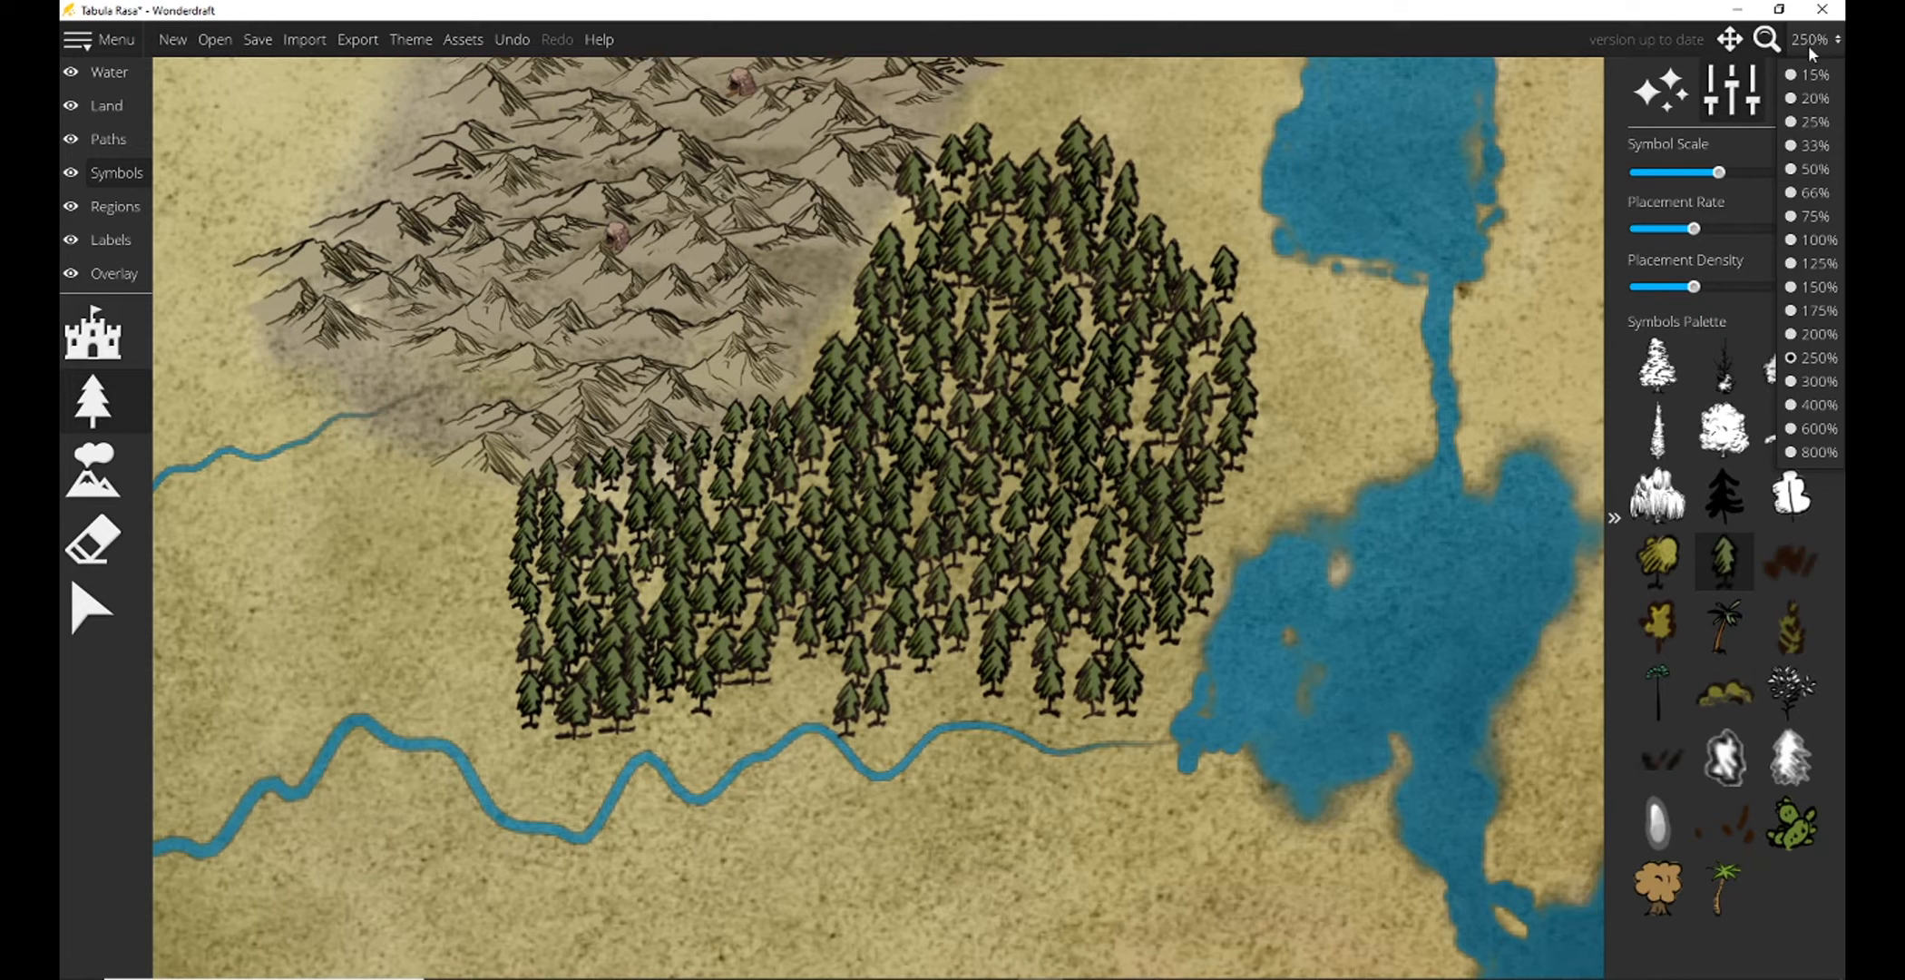
left_click(1787, 220)
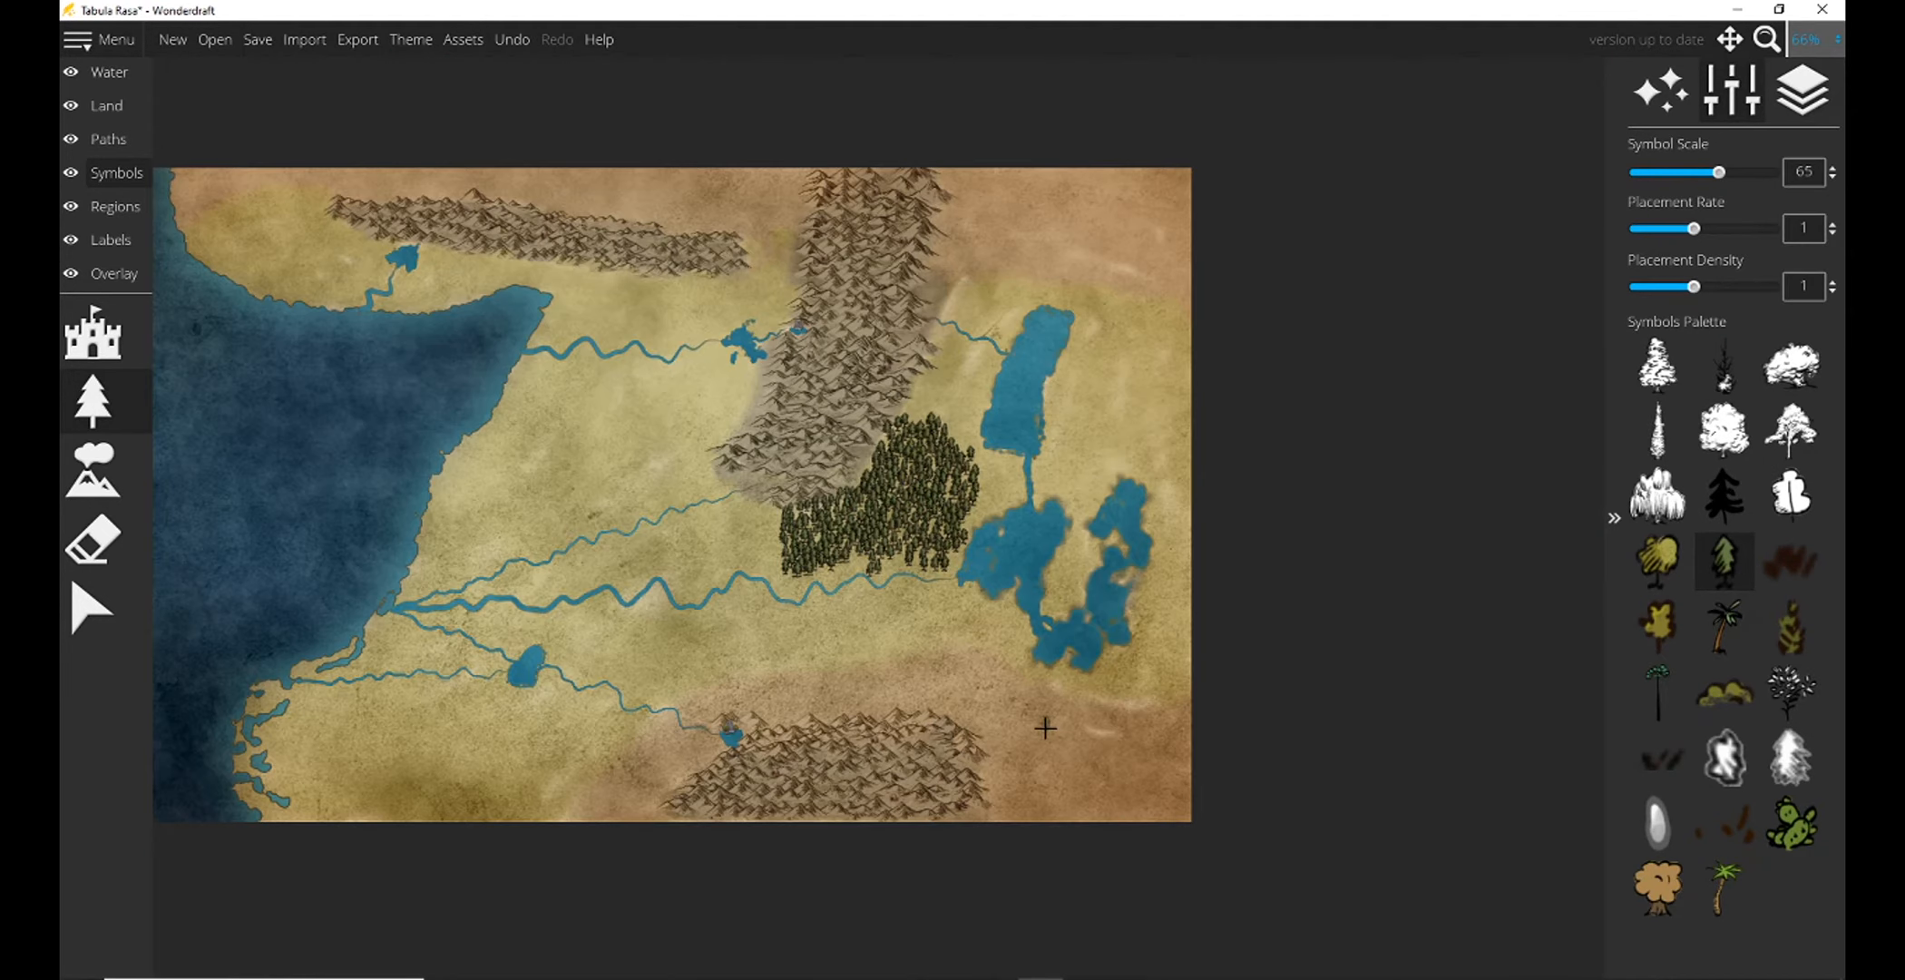
left_click(1659, 560)
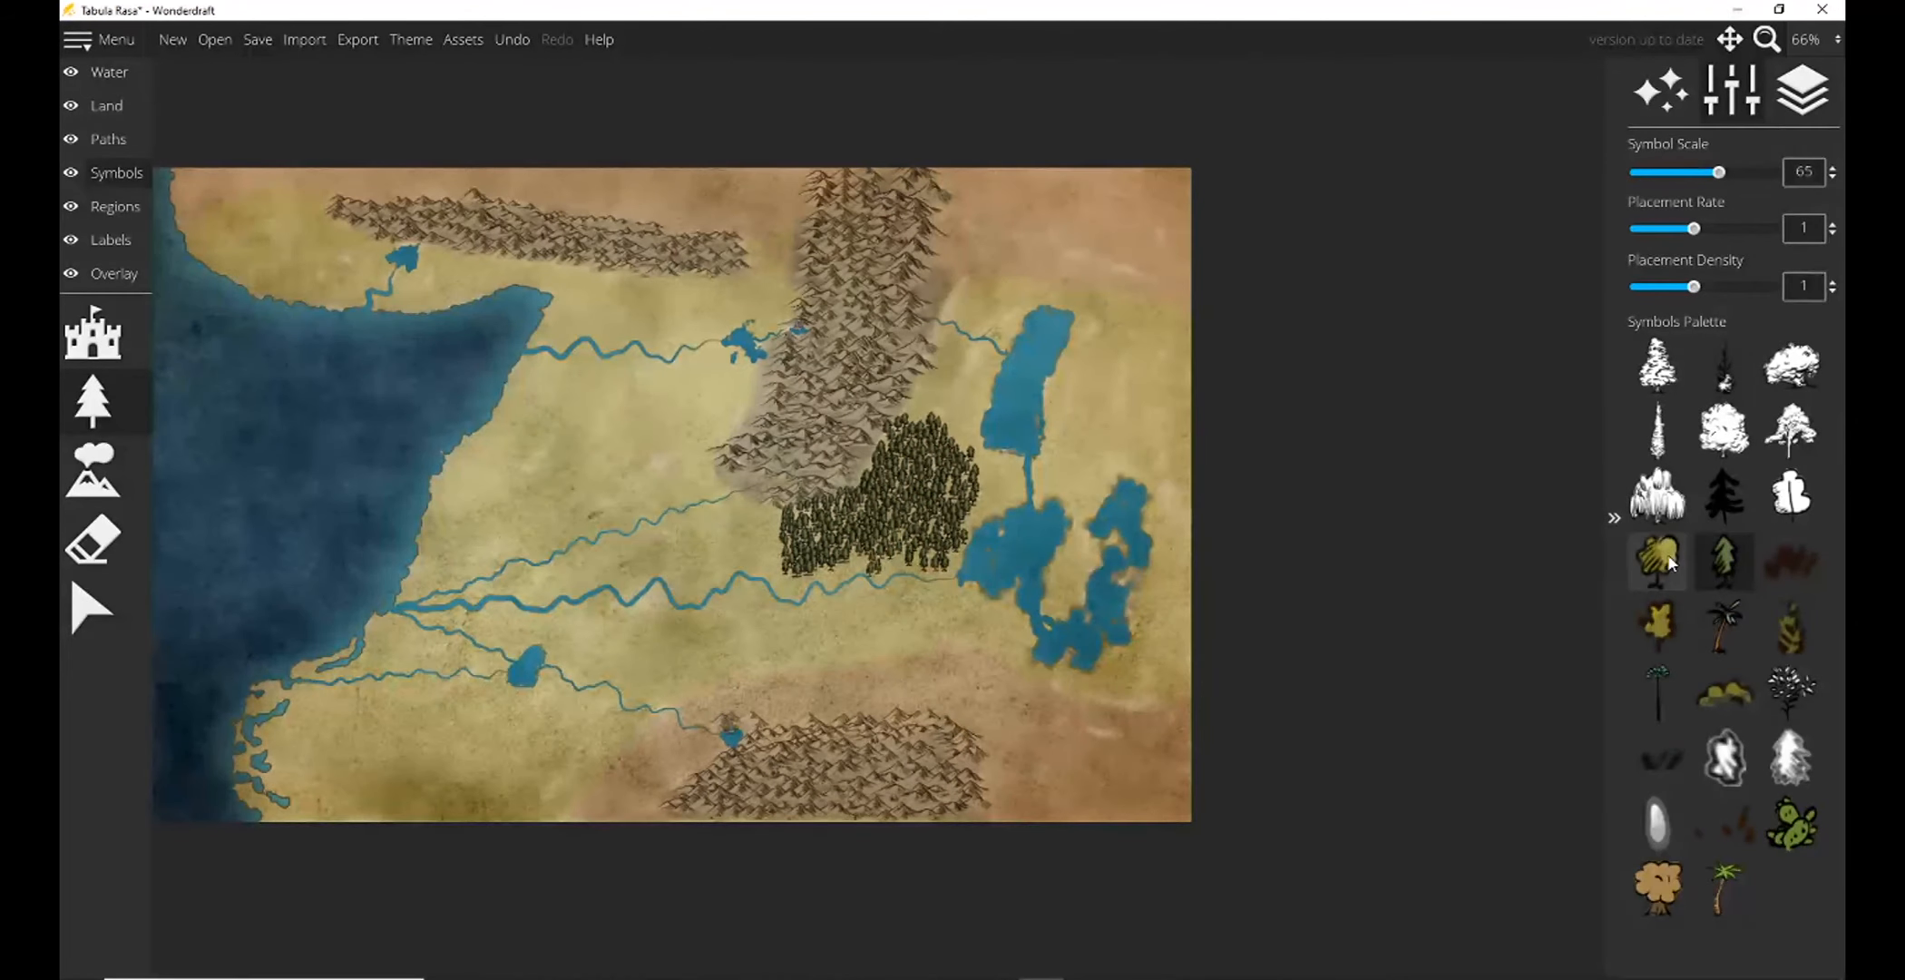
left_click(1812, 39)
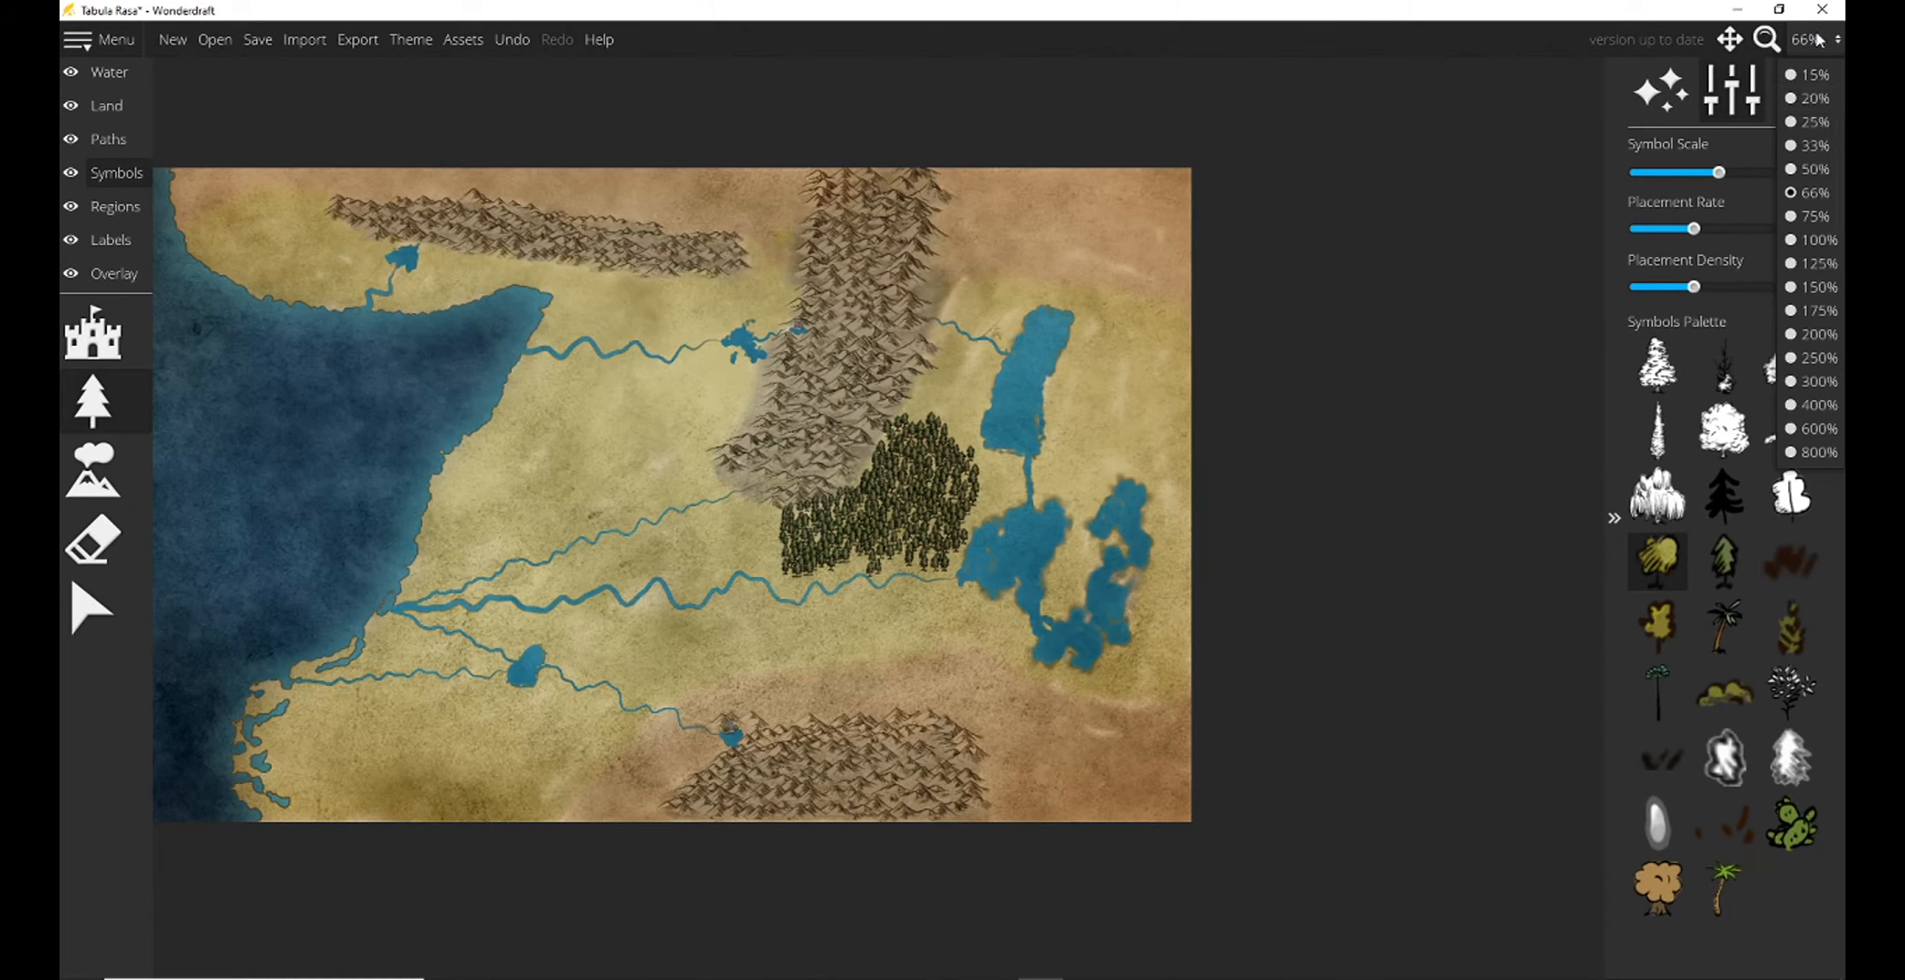
left_click(1810, 334)
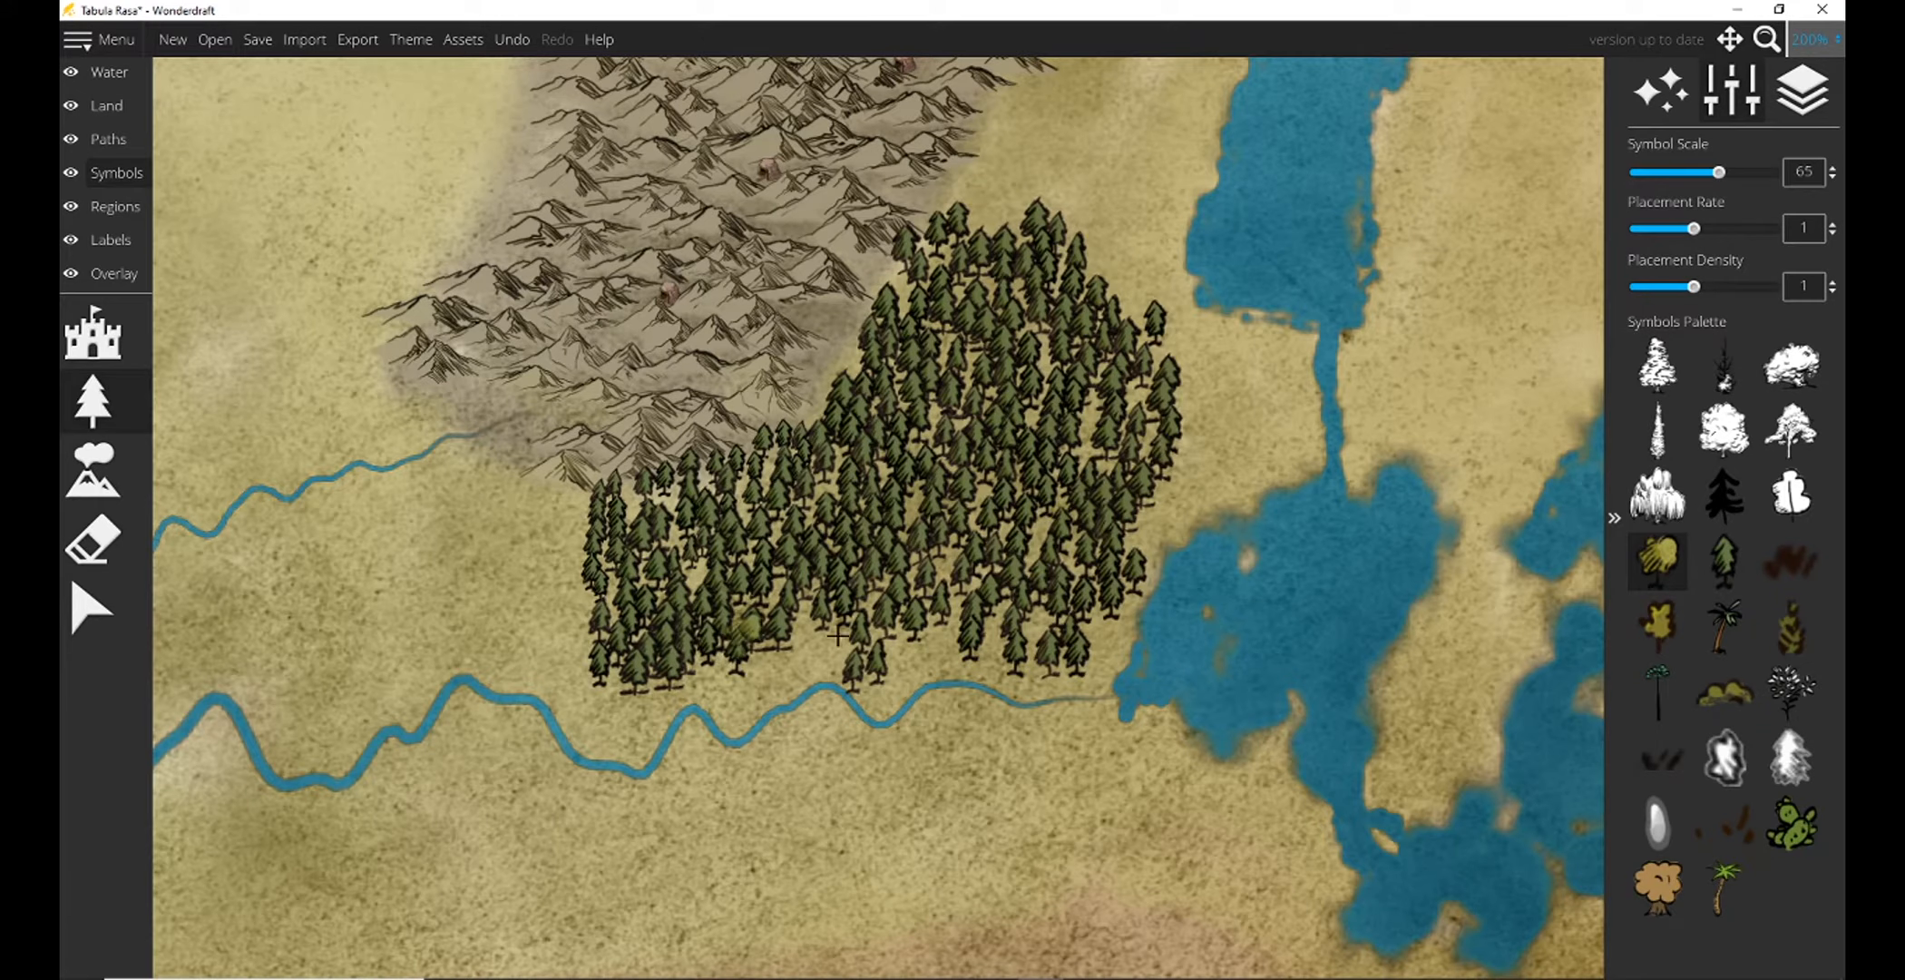
left_click(829, 492)
left_click_drag(1720, 173, 1734, 173)
left_click(1029, 298)
left_click(985, 314)
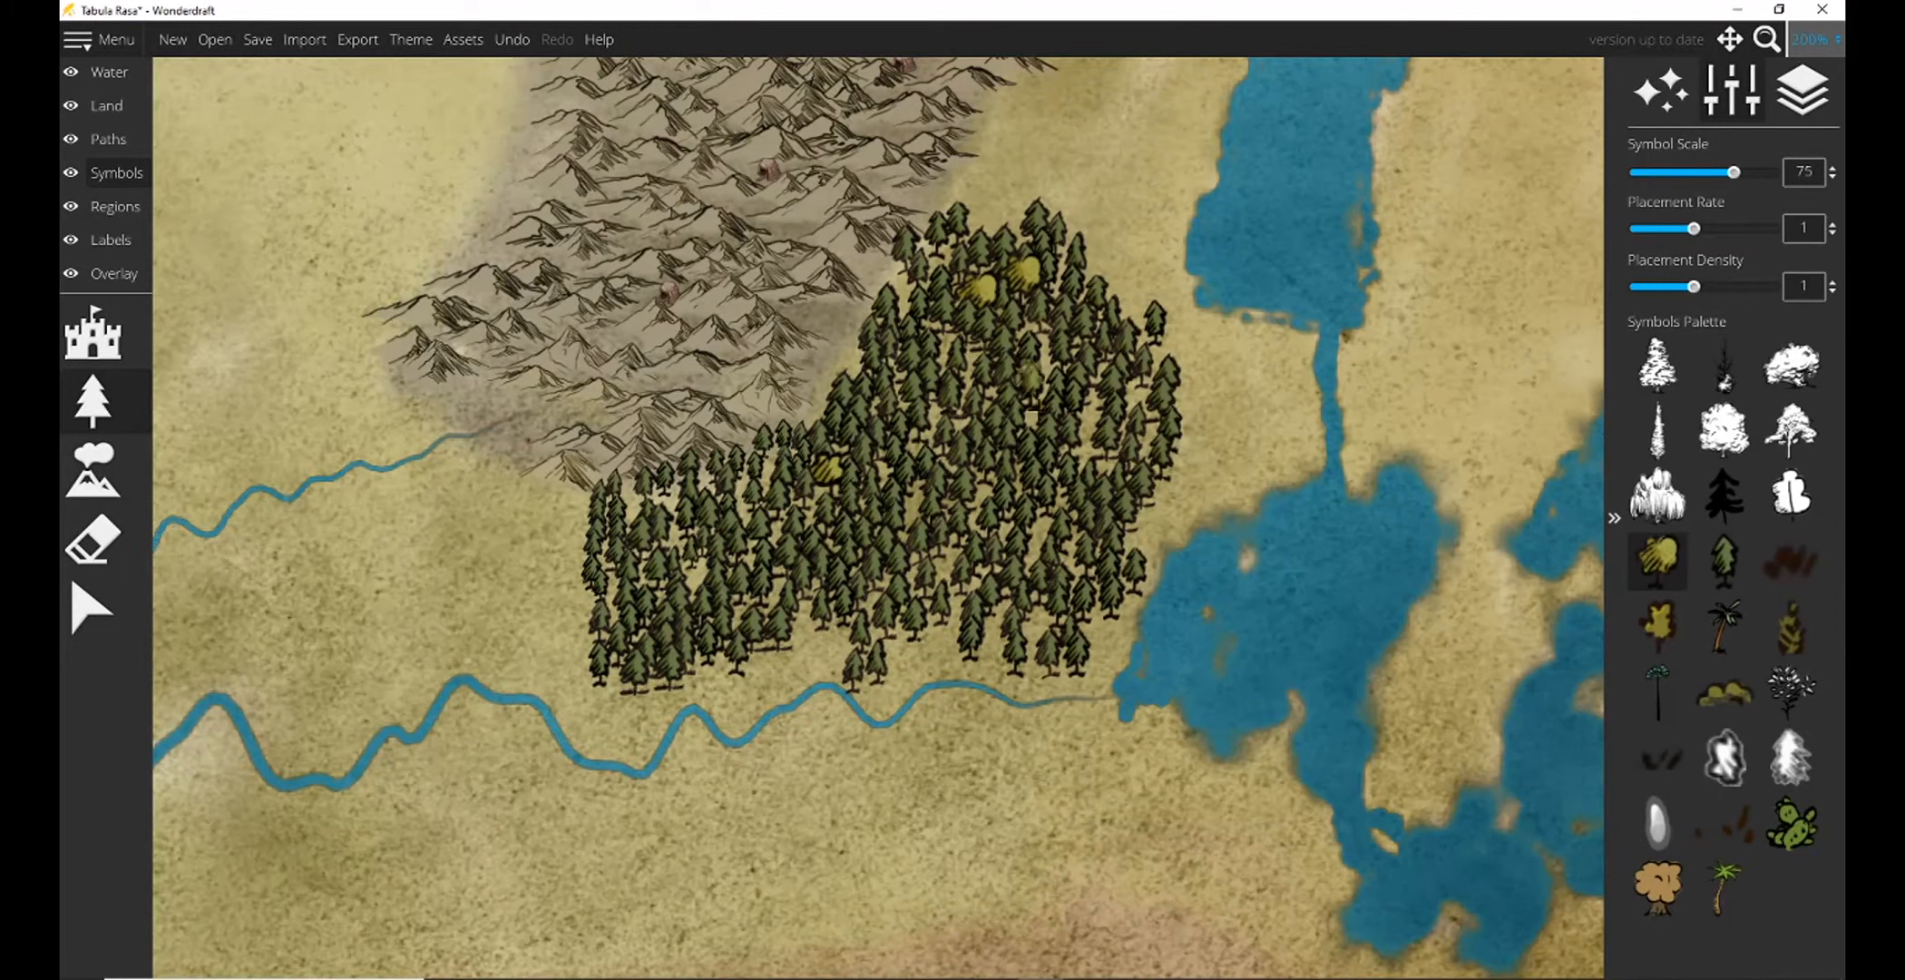
left_click(1039, 344)
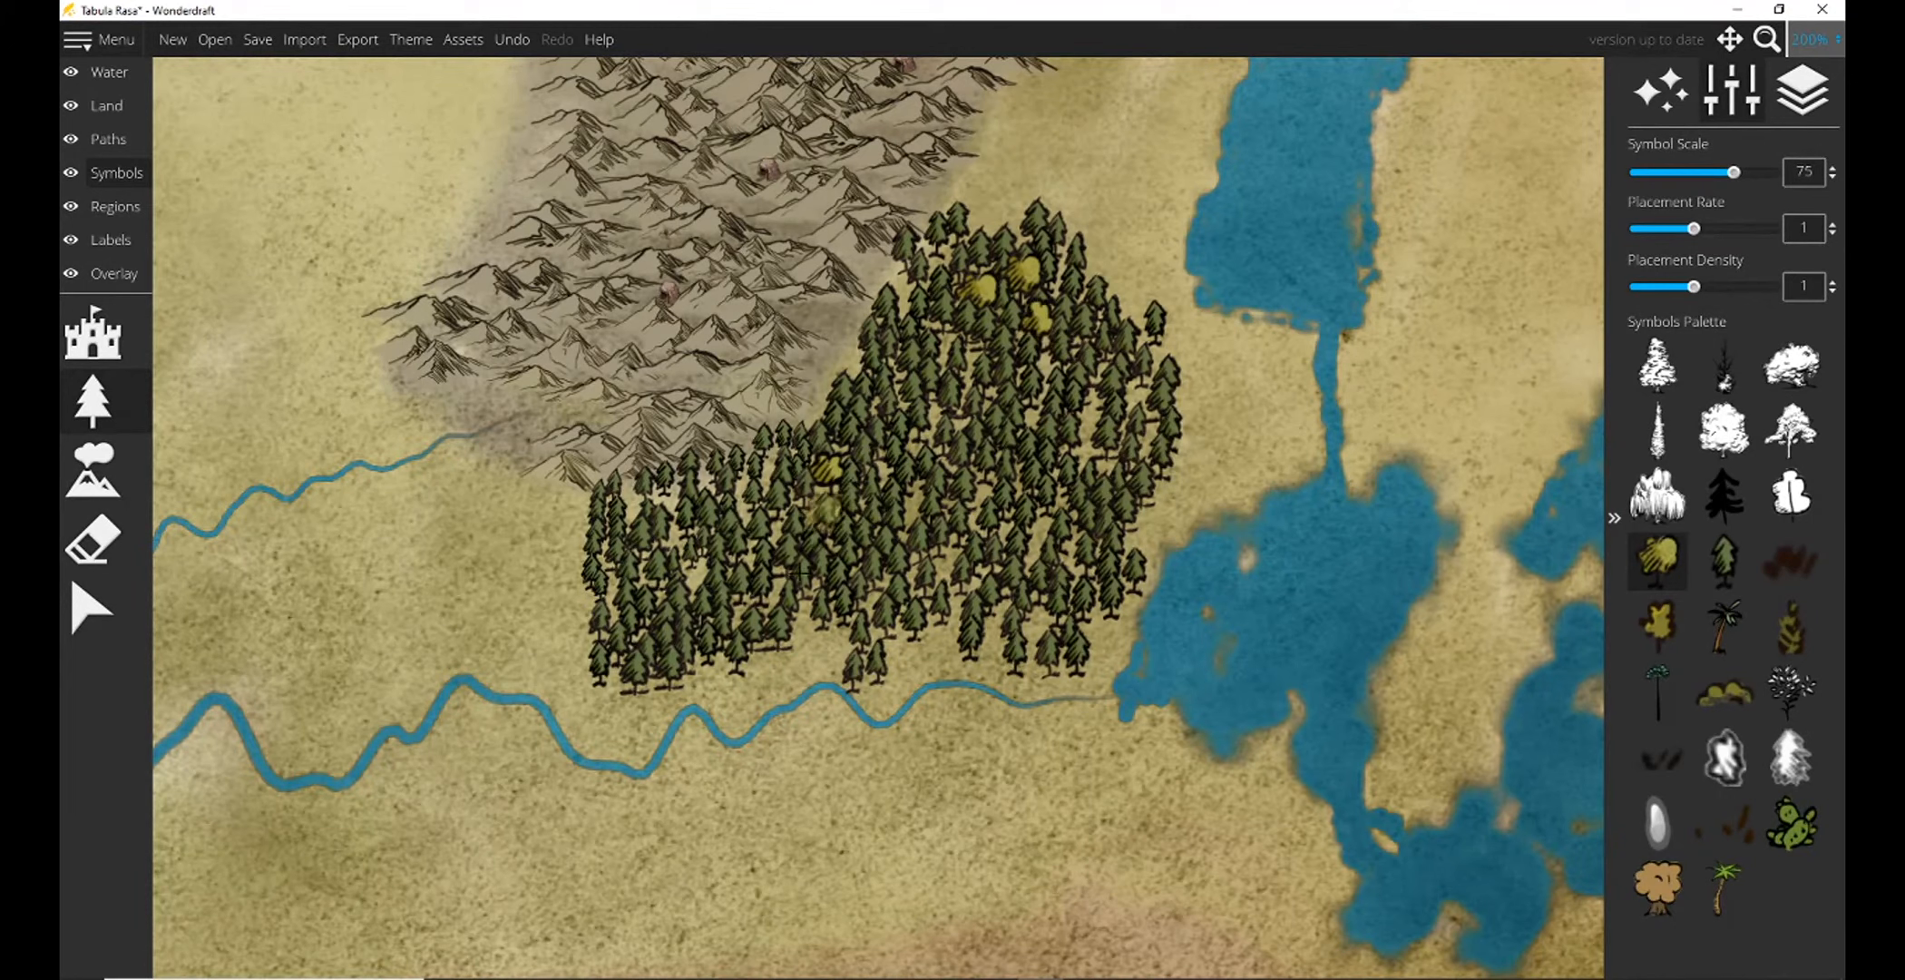
left_click(695, 549)
left_click(737, 525)
left_click(757, 487)
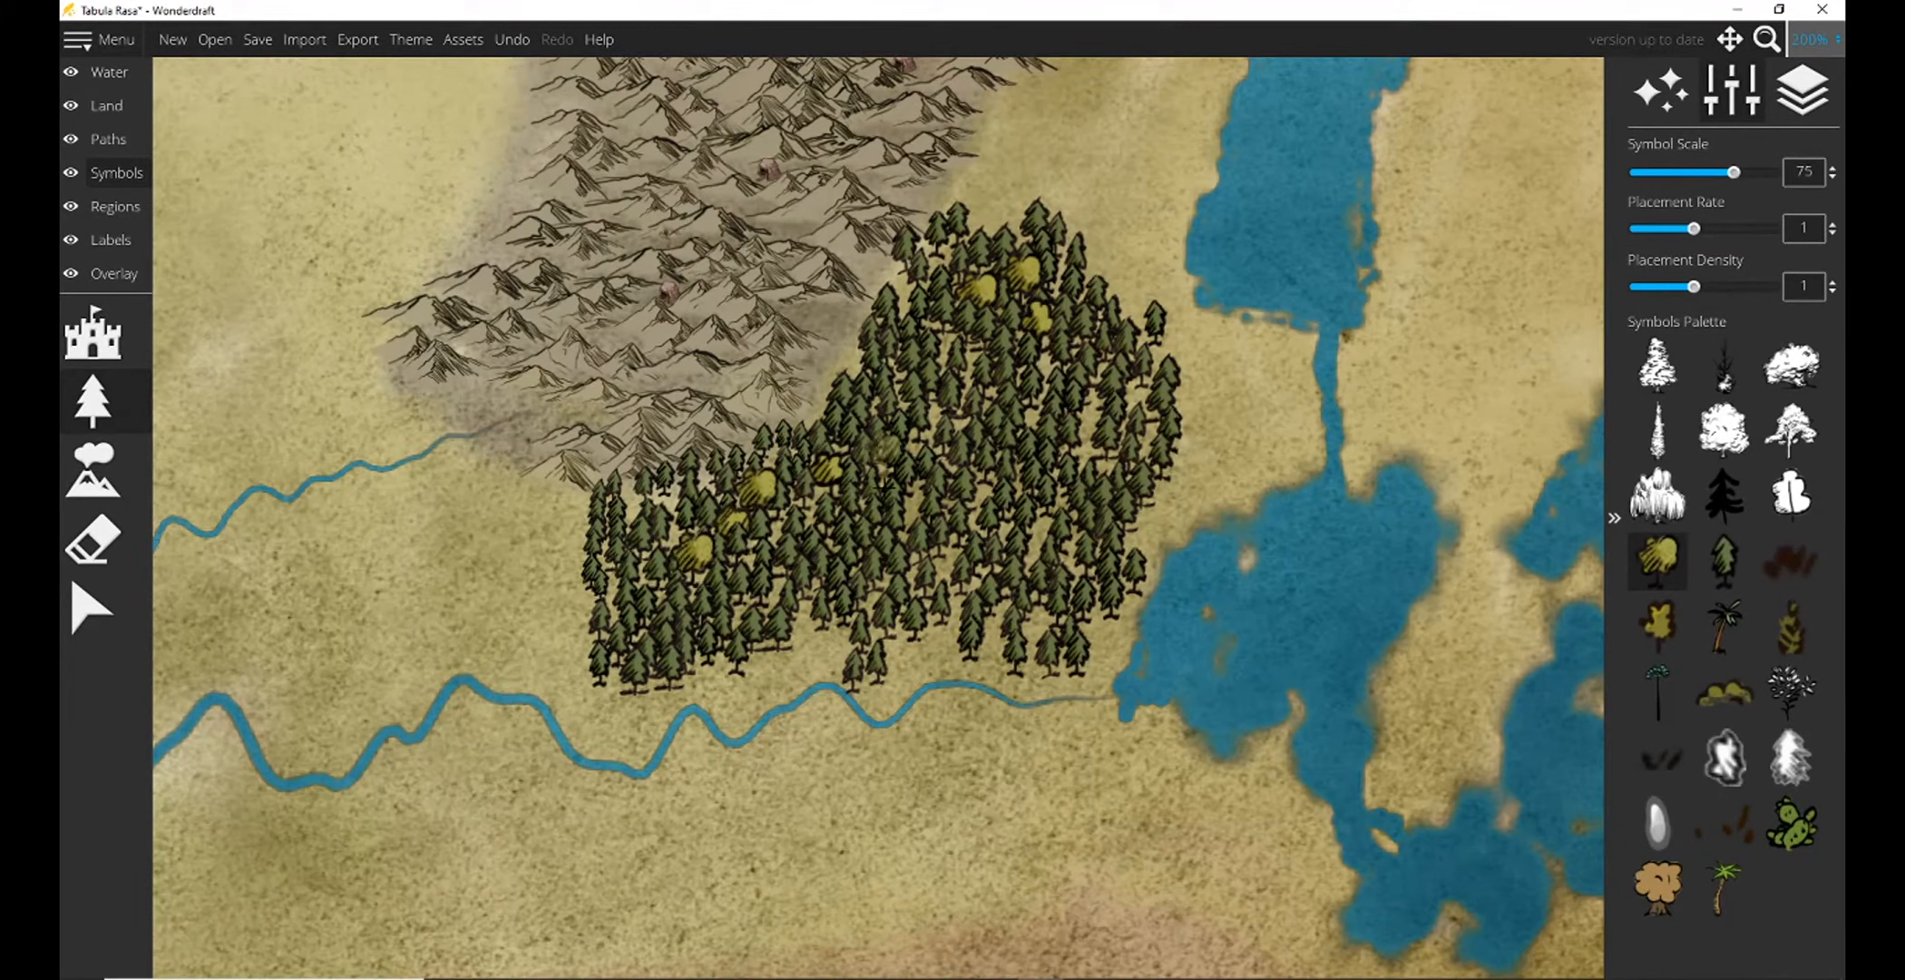
left_click(1049, 542)
left_click(1065, 486)
left_click(1090, 445)
left_click(1102, 404)
left_click(1046, 397)
mouse_move(939, 435)
left_mouse_down()
mouse_move(974, 544)
mouse_move(921, 540)
mouse_move(918, 517)
mouse_move(898, 575)
mouse_move(925, 554)
mouse_move(948, 599)
mouse_move(1055, 563)
mouse_move(1034, 649)
mouse_move(694, 586)
mouse_move(649, 519)
mouse_move(898, 472)
mouse_move(885, 488)
mouse_move(958, 384)
mouse_move(920, 291)
mouse_move(1080, 322)
mouse_move(1038, 395)
mouse_move(1093, 409)
mouse_move(1129, 385)
mouse_move(1141, 431)
left_mouse_up()
Add dark olive-brown tree symbols at scale 85 among the forest's trees and along its western, southern and eastern edges.
left_click(1790, 635)
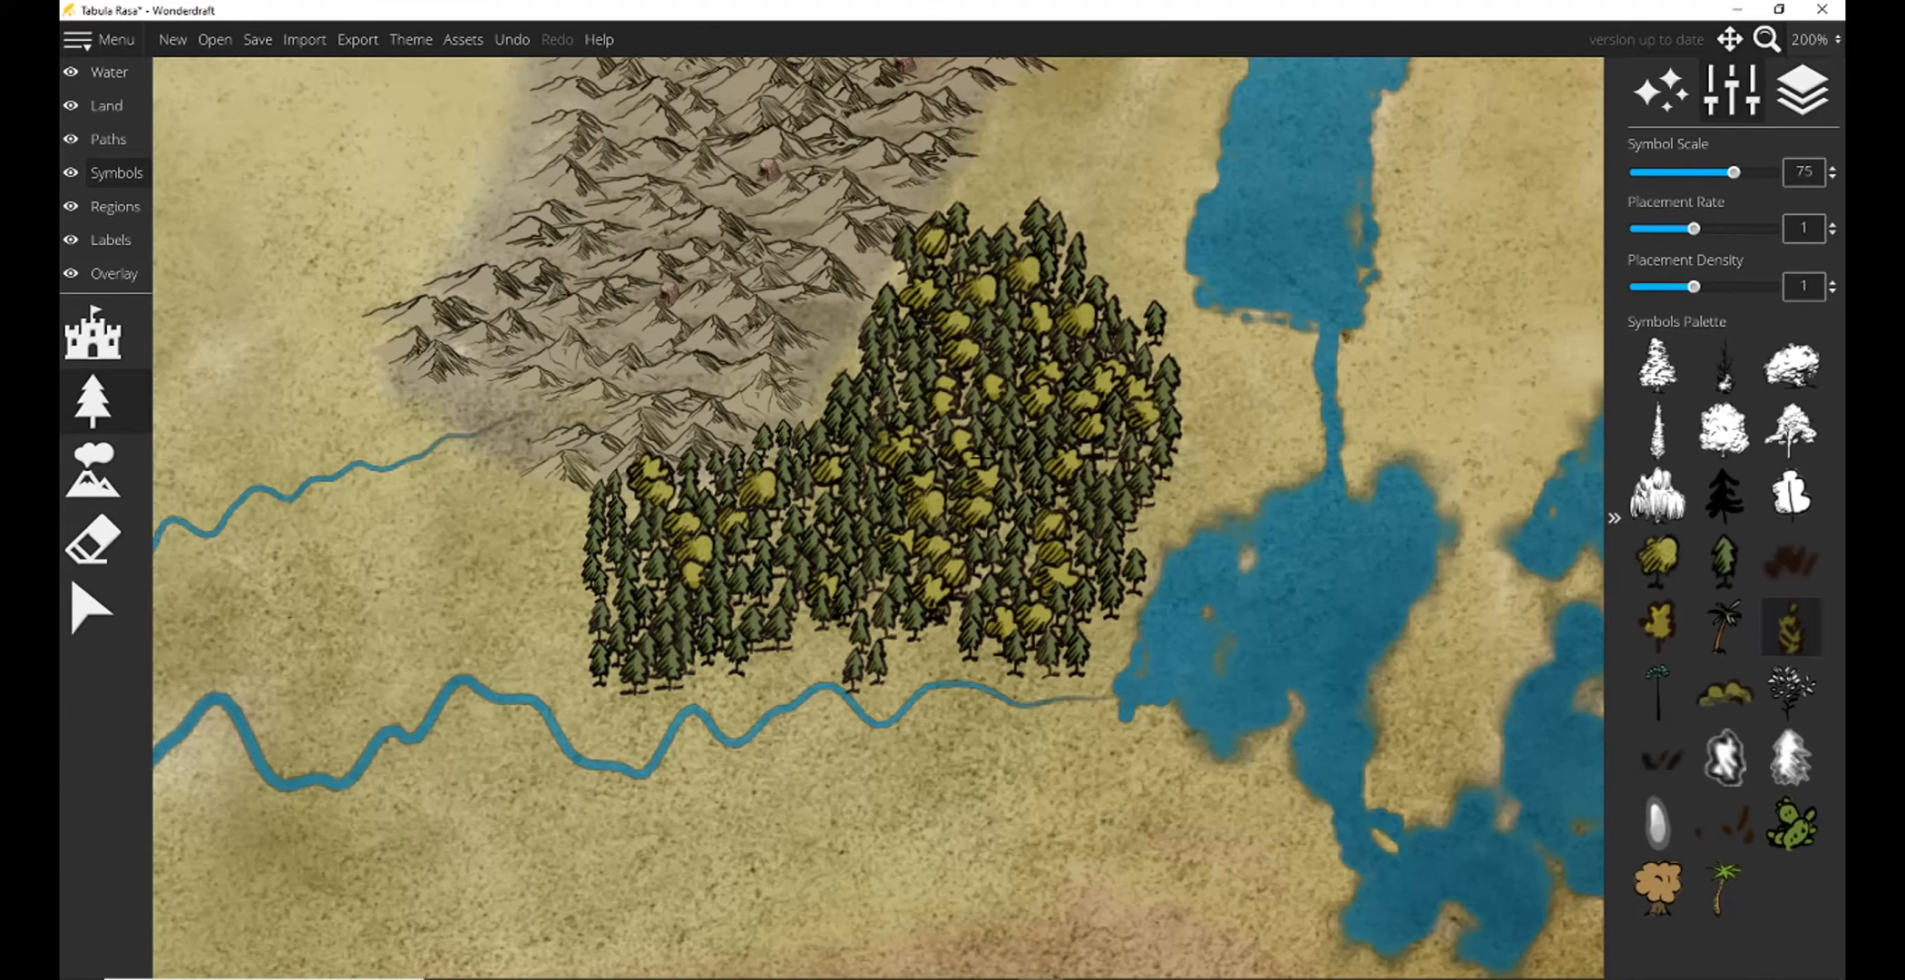
scroll(1224, 481, "up", 2)
left_click_drag(1166, 467, 1204, 531)
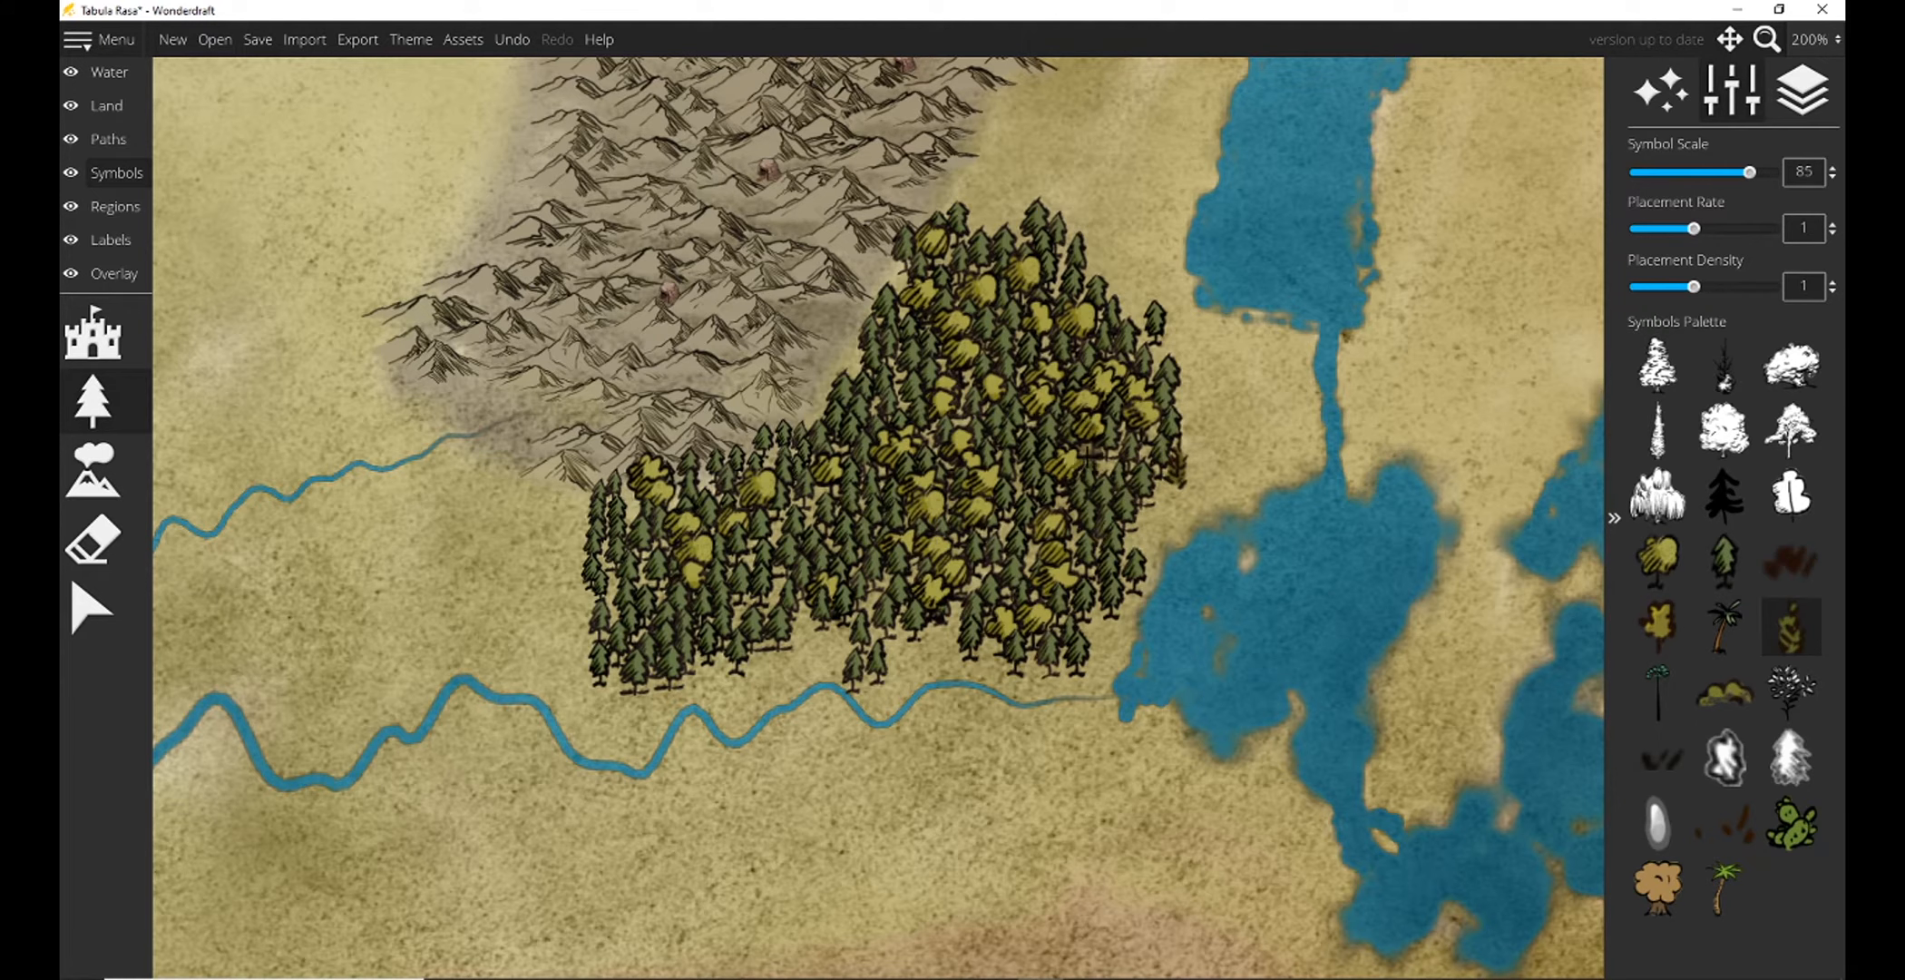
left_click(1110, 475)
left_click(926, 438)
left_click(899, 374)
left_click(806, 505)
left_click(750, 551)
left_click(836, 651)
left_click(815, 632)
left_click(585, 599)
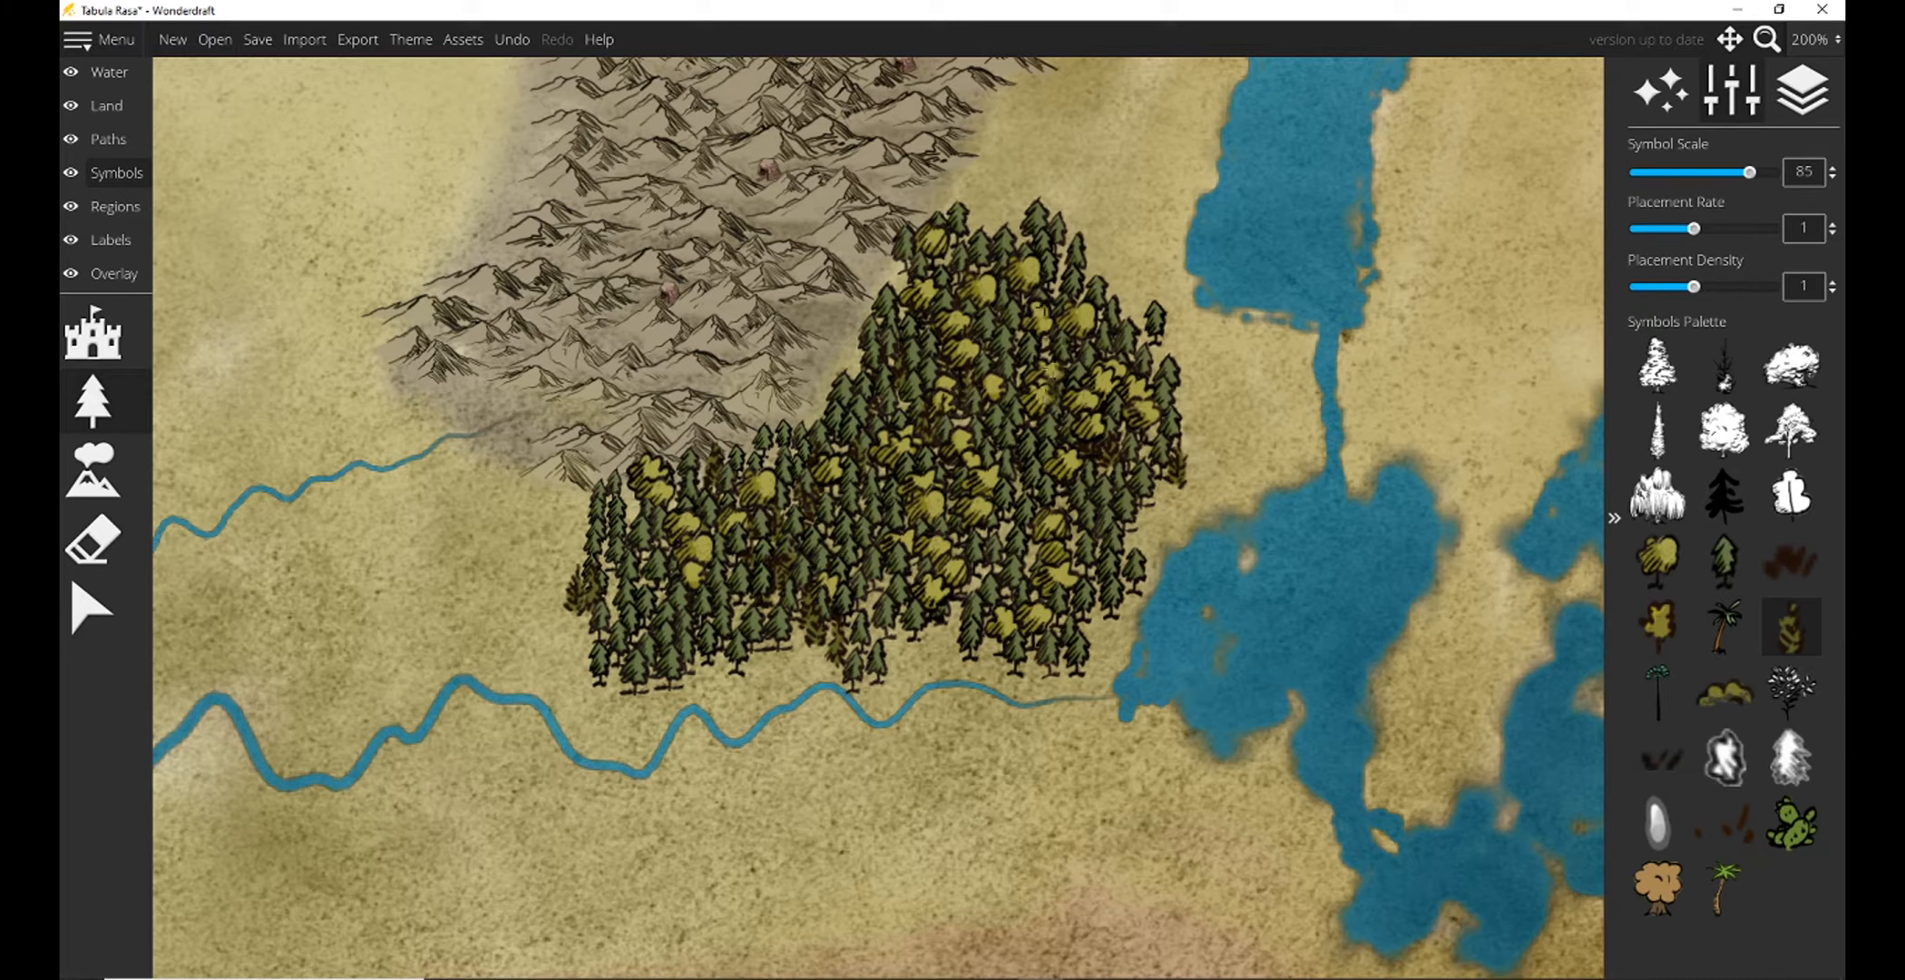
left_click(947, 645)
left_click(973, 644)
left_click(806, 595)
left_click(883, 585)
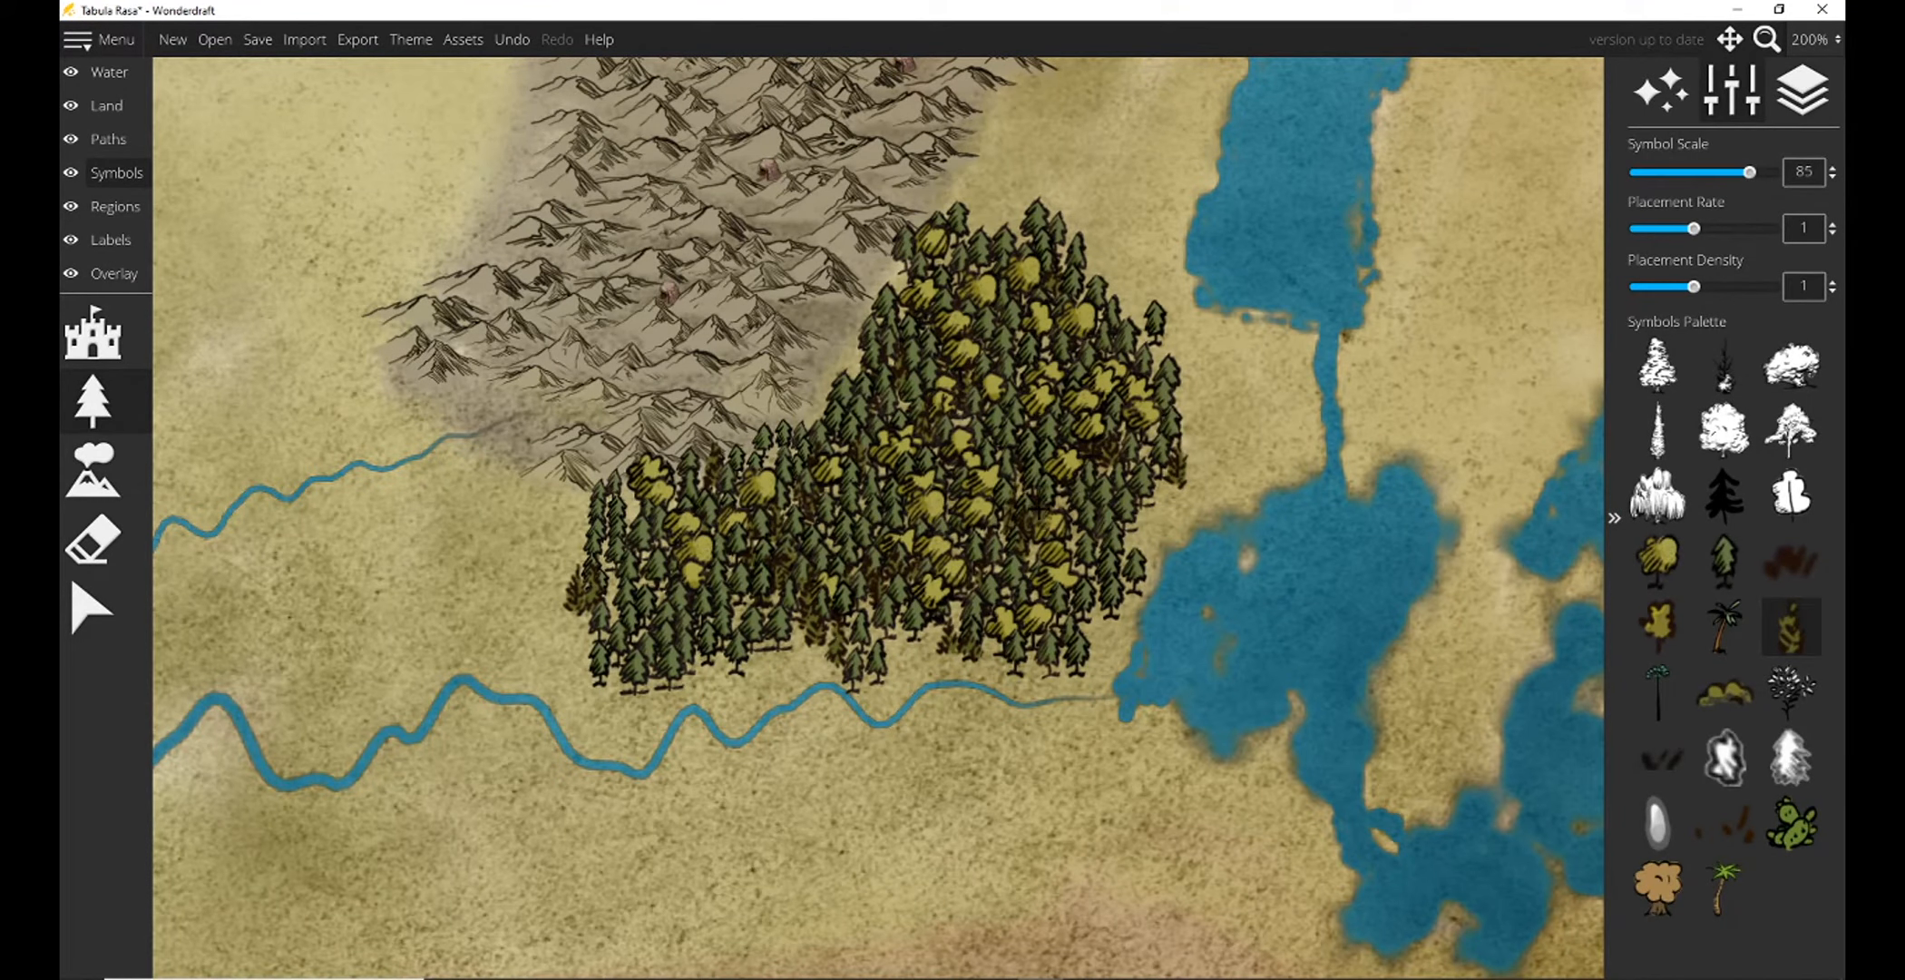
Plant a long band of round yellow-green trees at scale 70 south of the main river, from the marshy lake westward.
left_click(1812, 39)
left_click(1812, 145)
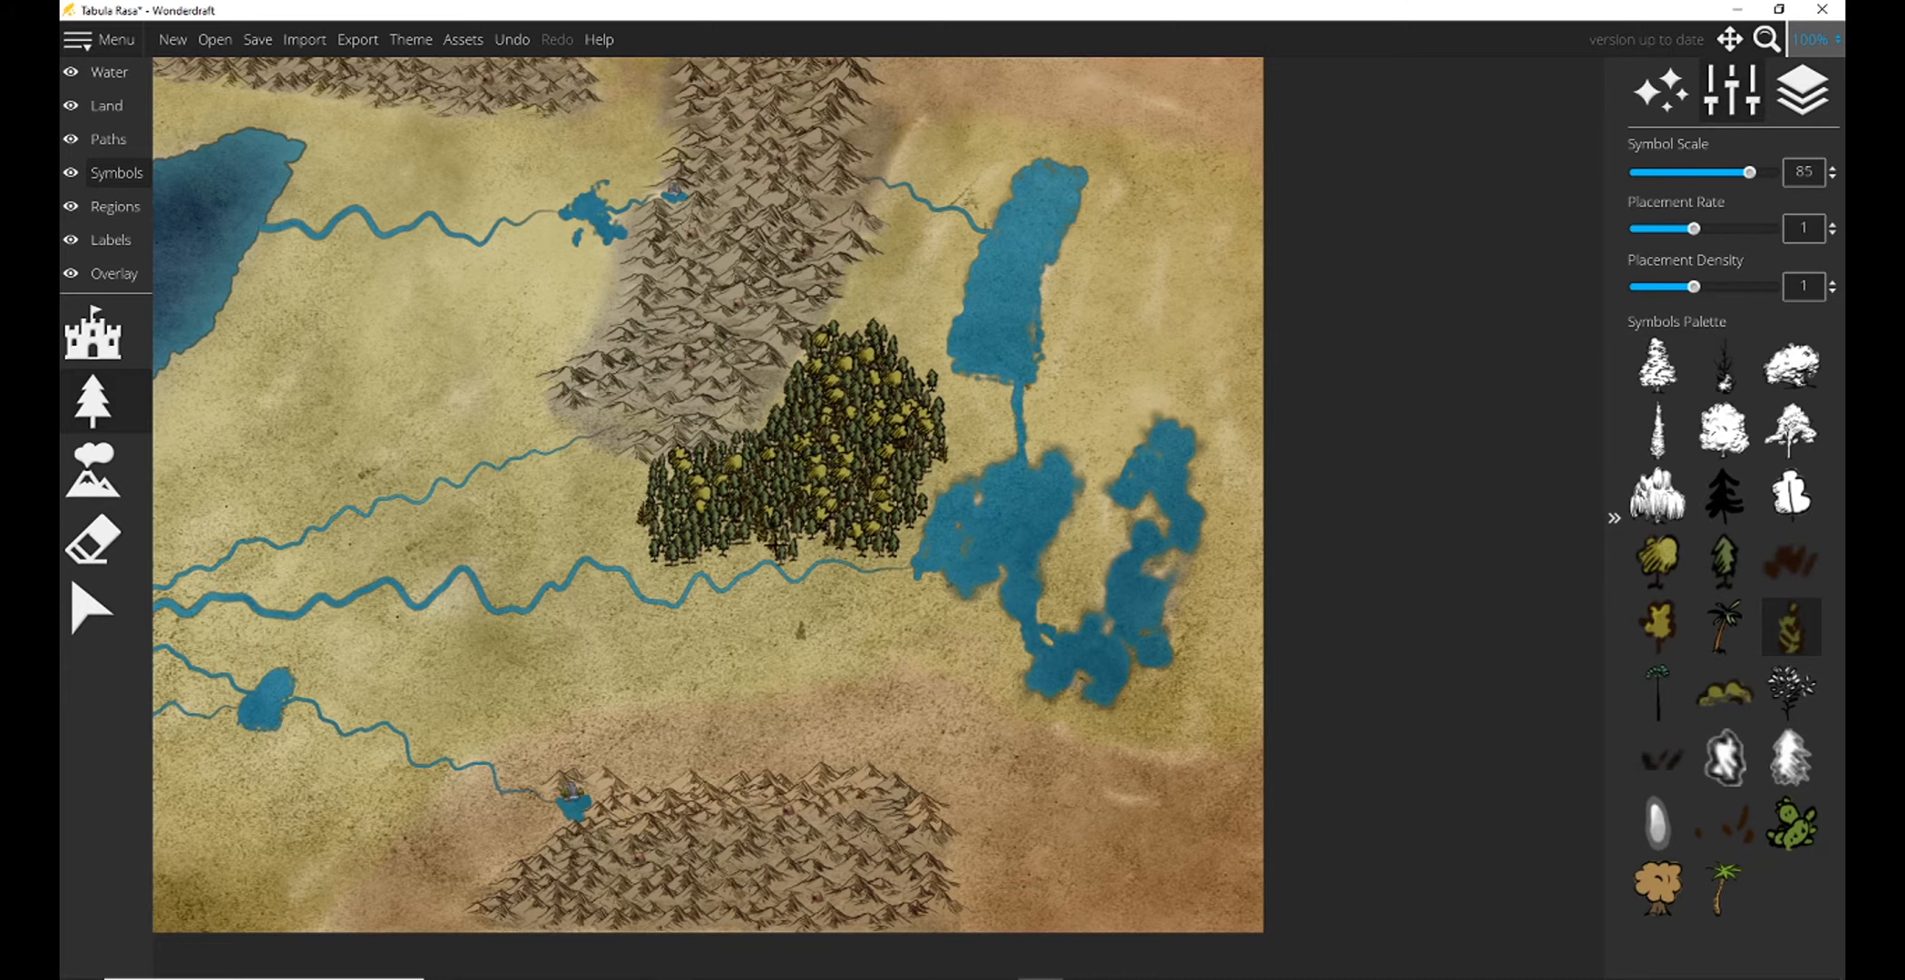
scroll(853, 585, "up", 1)
left_click(1676, 563)
scroll(864, 605, "down", 3)
scroll(864, 604, "down", 1)
mouse_move(894, 570)
left_mouse_down()
mouse_move(714, 661)
mouse_move(730, 615)
mouse_move(774, 598)
mouse_move(629, 645)
mouse_move(651, 666)
mouse_move(494, 738)
mouse_move(608, 683)
mouse_move(627, 611)
mouse_move(432, 718)
mouse_move(573, 668)
mouse_move(960, 681)
mouse_move(868, 639)
mouse_move(878, 611)
mouse_move(988, 649)
left_mouse_up()
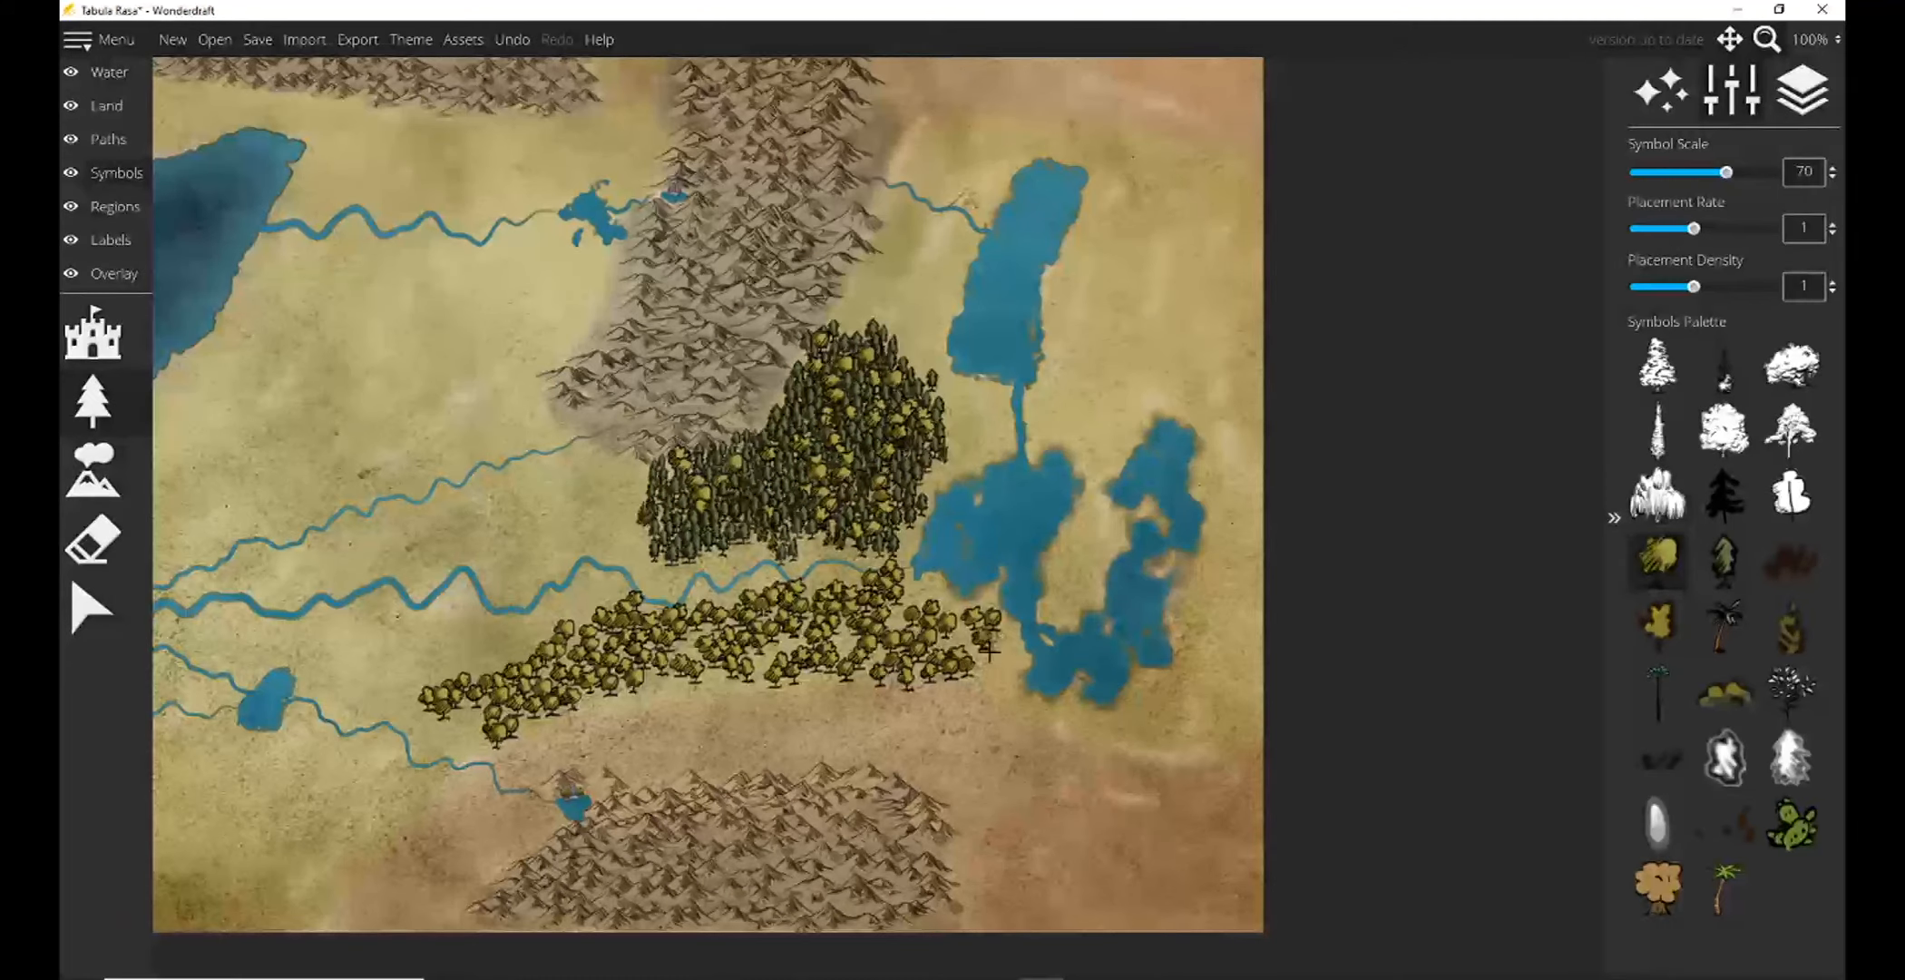
Mix green conifer symbols at scale 70 into the southern forest, filling its gaps and its northern and southern edges.
left_click(1726, 564)
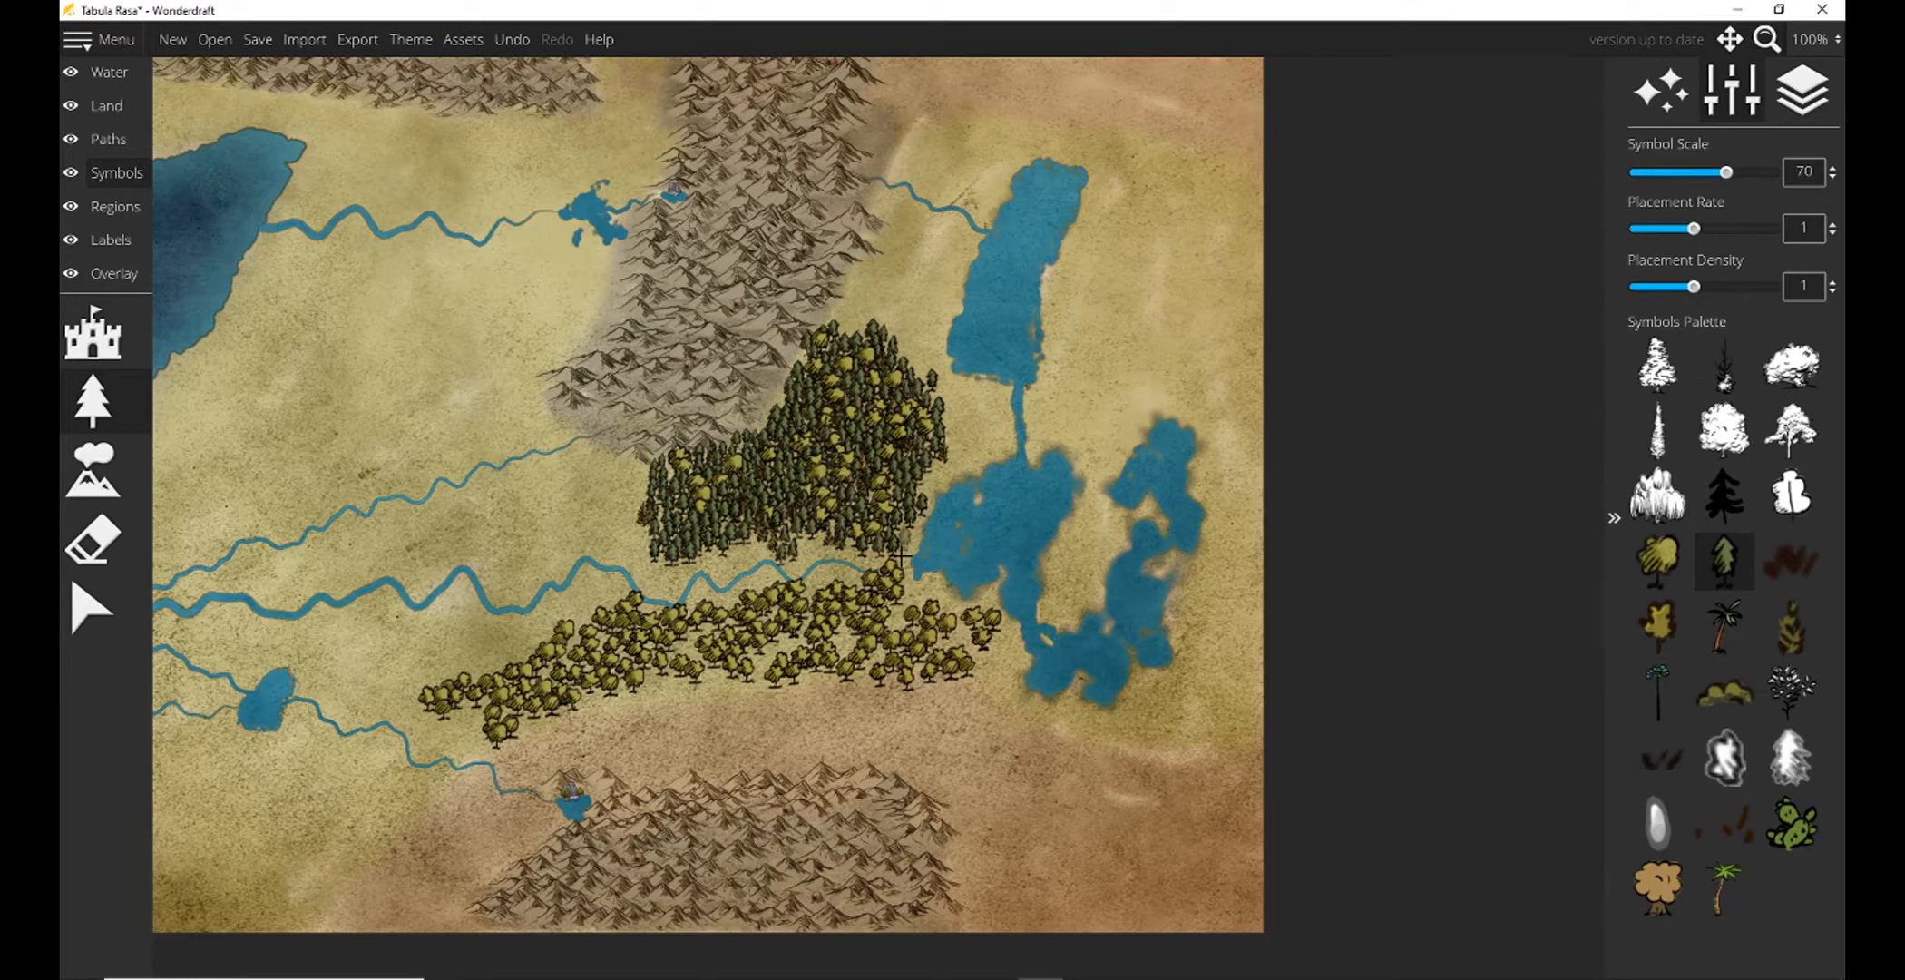
left_click(925, 610)
left_click(900, 610)
left_click(801, 646)
left_click(696, 660)
left_click(722, 681)
left_click(770, 661)
left_click(780, 646)
left_click(848, 644)
left_click(925, 625)
left_click(953, 623)
left_click(969, 606)
left_click(673, 684)
left_click(655, 679)
left_click(618, 700)
left_click(464, 724)
left_click(480, 674)
left_click(547, 667)
left_click(573, 644)
left_click(582, 619)
left_click(508, 646)
left_click(485, 656)
left_click(468, 653)
left_click(445, 667)
left_click(506, 633)
left_click(525, 632)
left_click(674, 649)
left_click(744, 602)
left_click(725, 612)
left_click(810, 607)
left_click(846, 591)
left_click(653, 713)
left_click(749, 706)
Place a few dark olive-brown trees at scale 75 along the southern forest's lower edge.
left_click(1790, 627)
left_click_drag(1726, 172, 1734, 172)
left_click(774, 685)
left_click(720, 697)
left_click(683, 710)
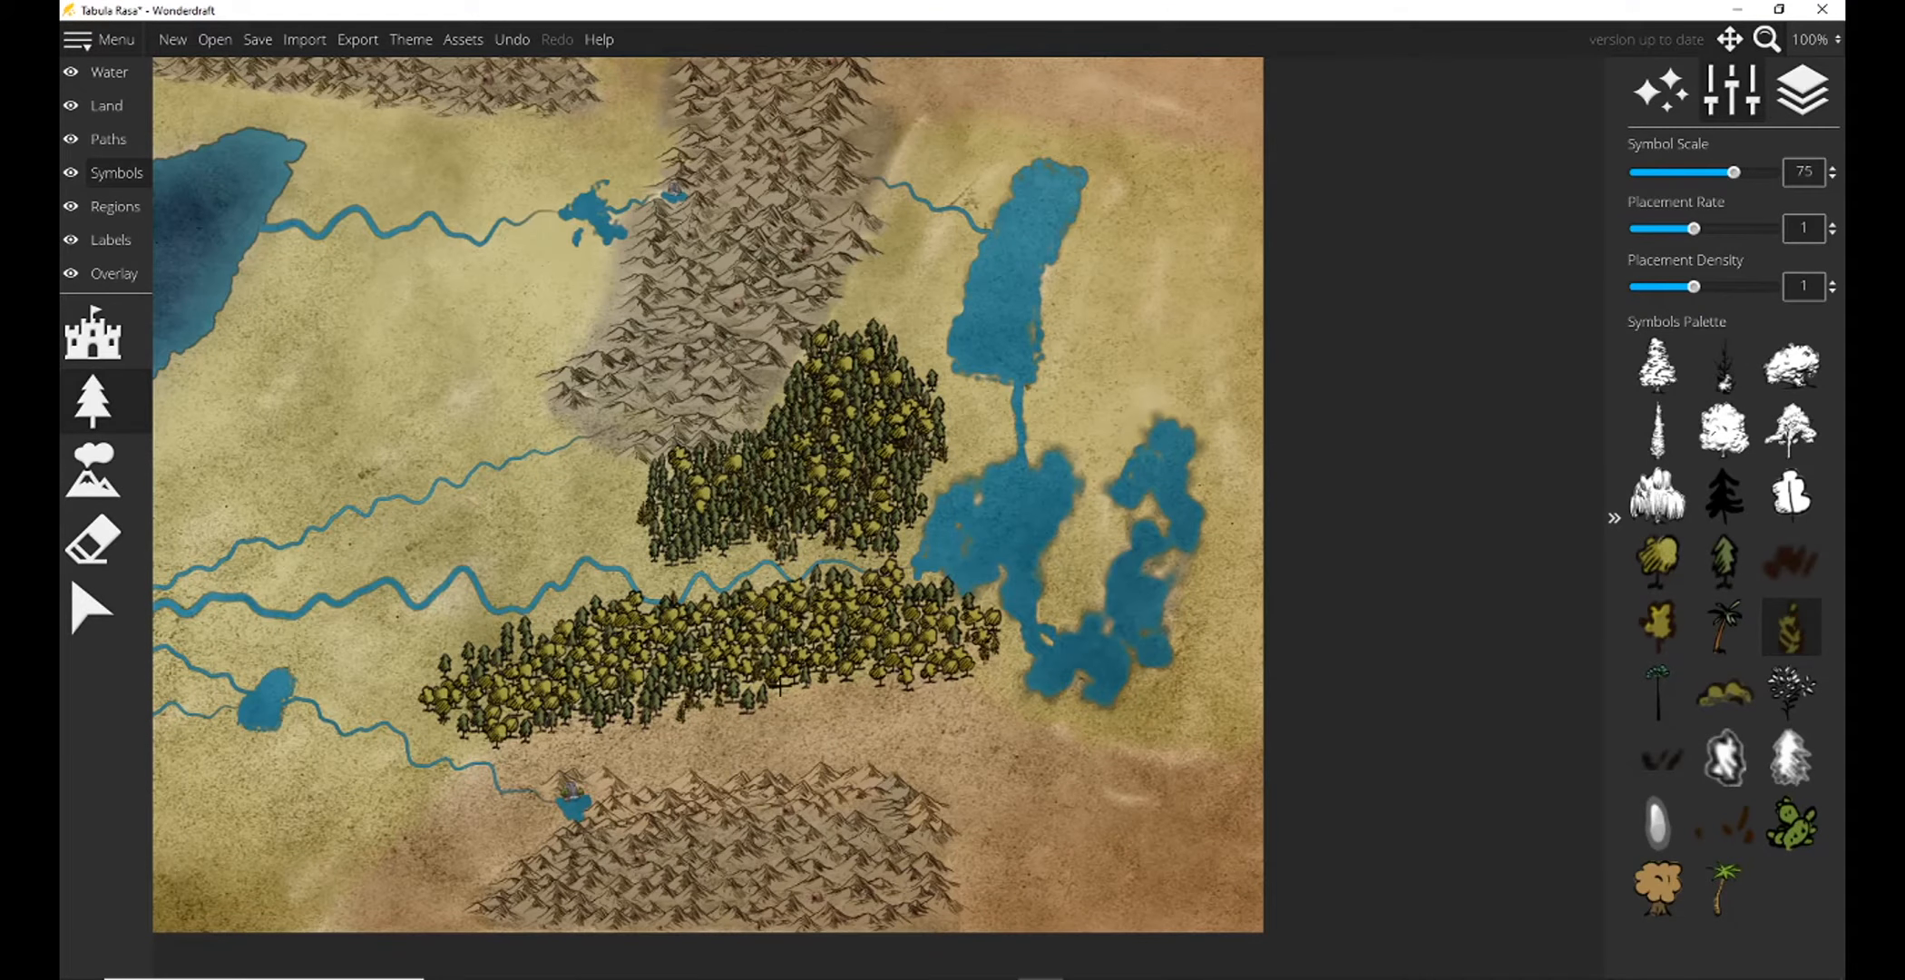
left_click_drag(1116, 549, 1232, 566)
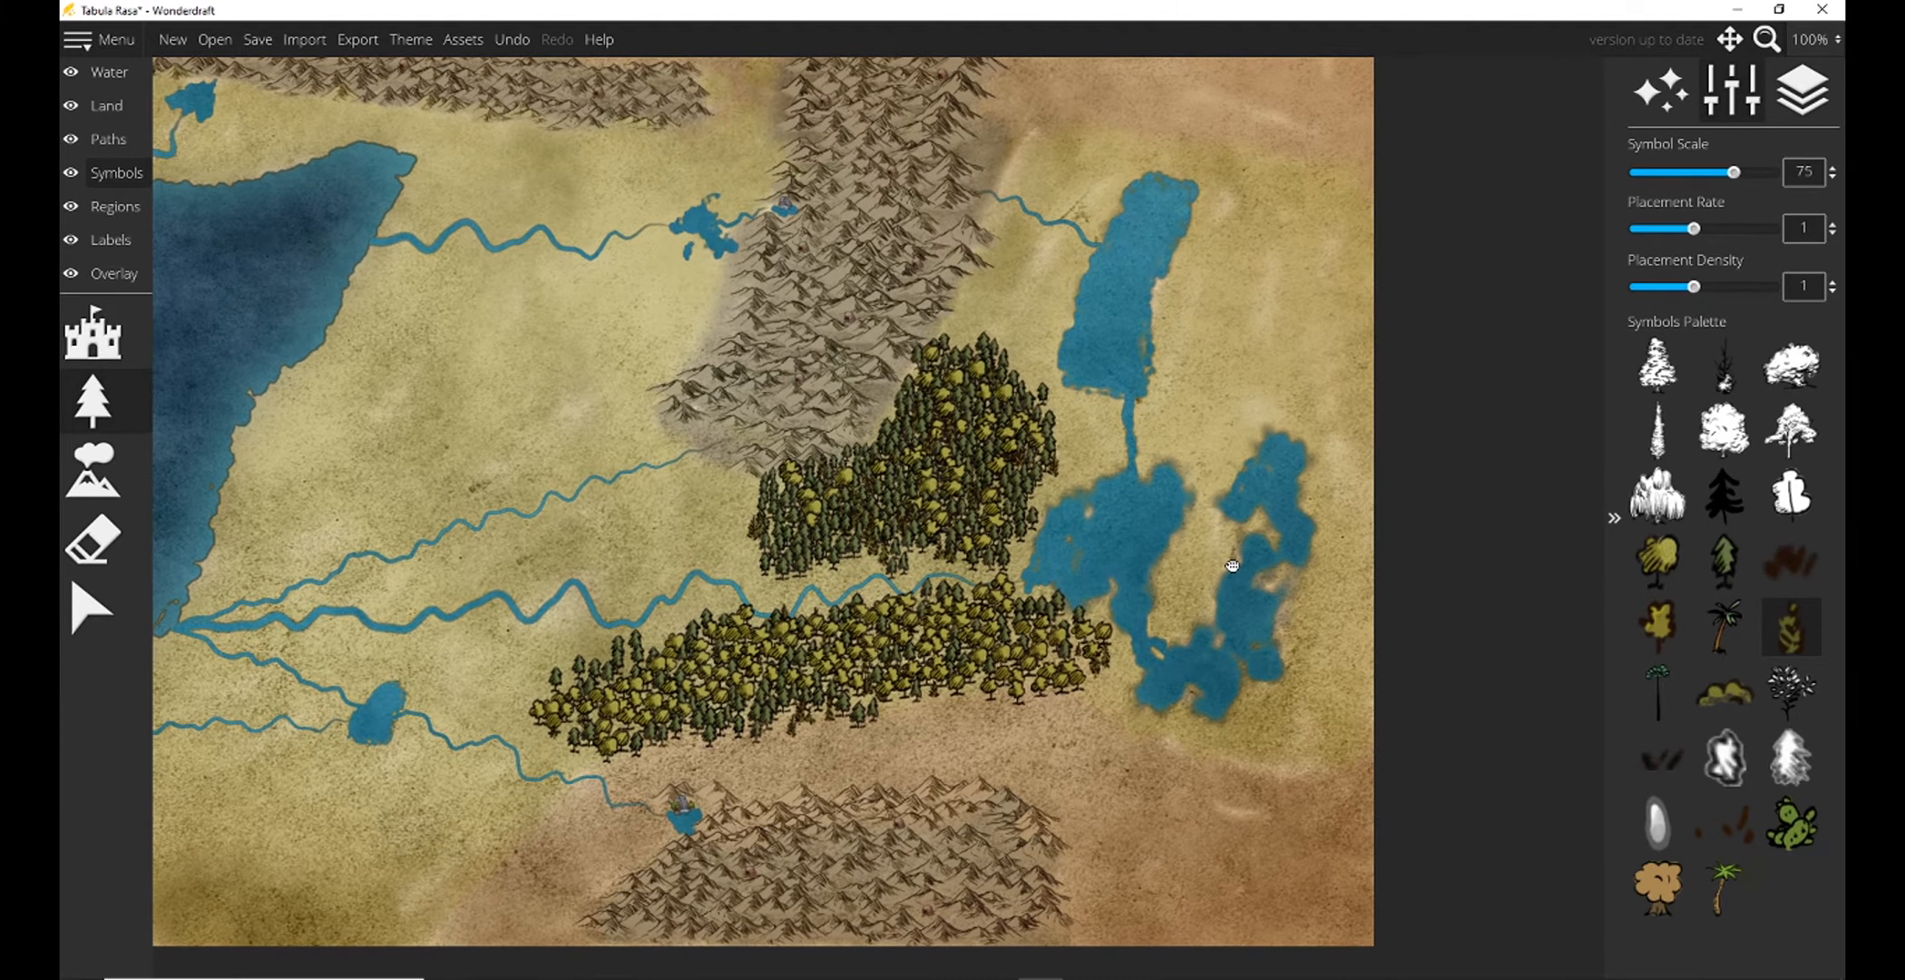
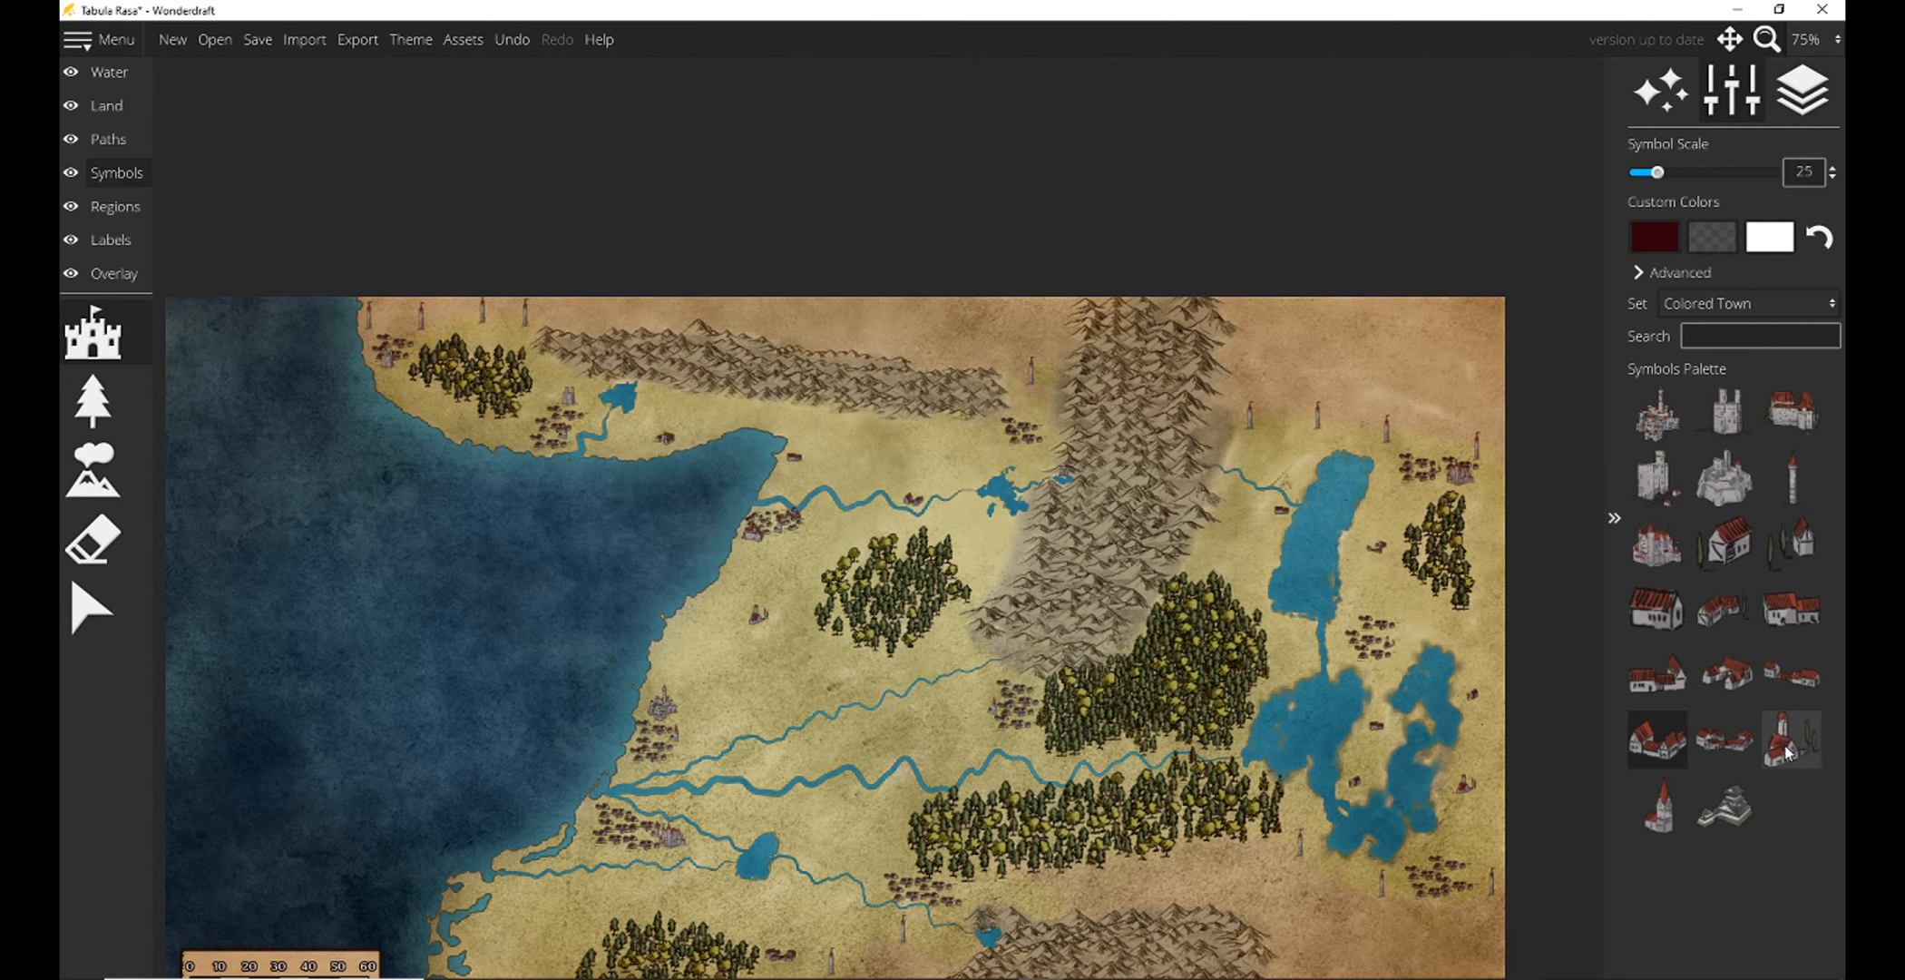
Place grey castle symbols at scale 25 in the village west of the mountain range and in the southeastern village.
left_click(1656, 478)
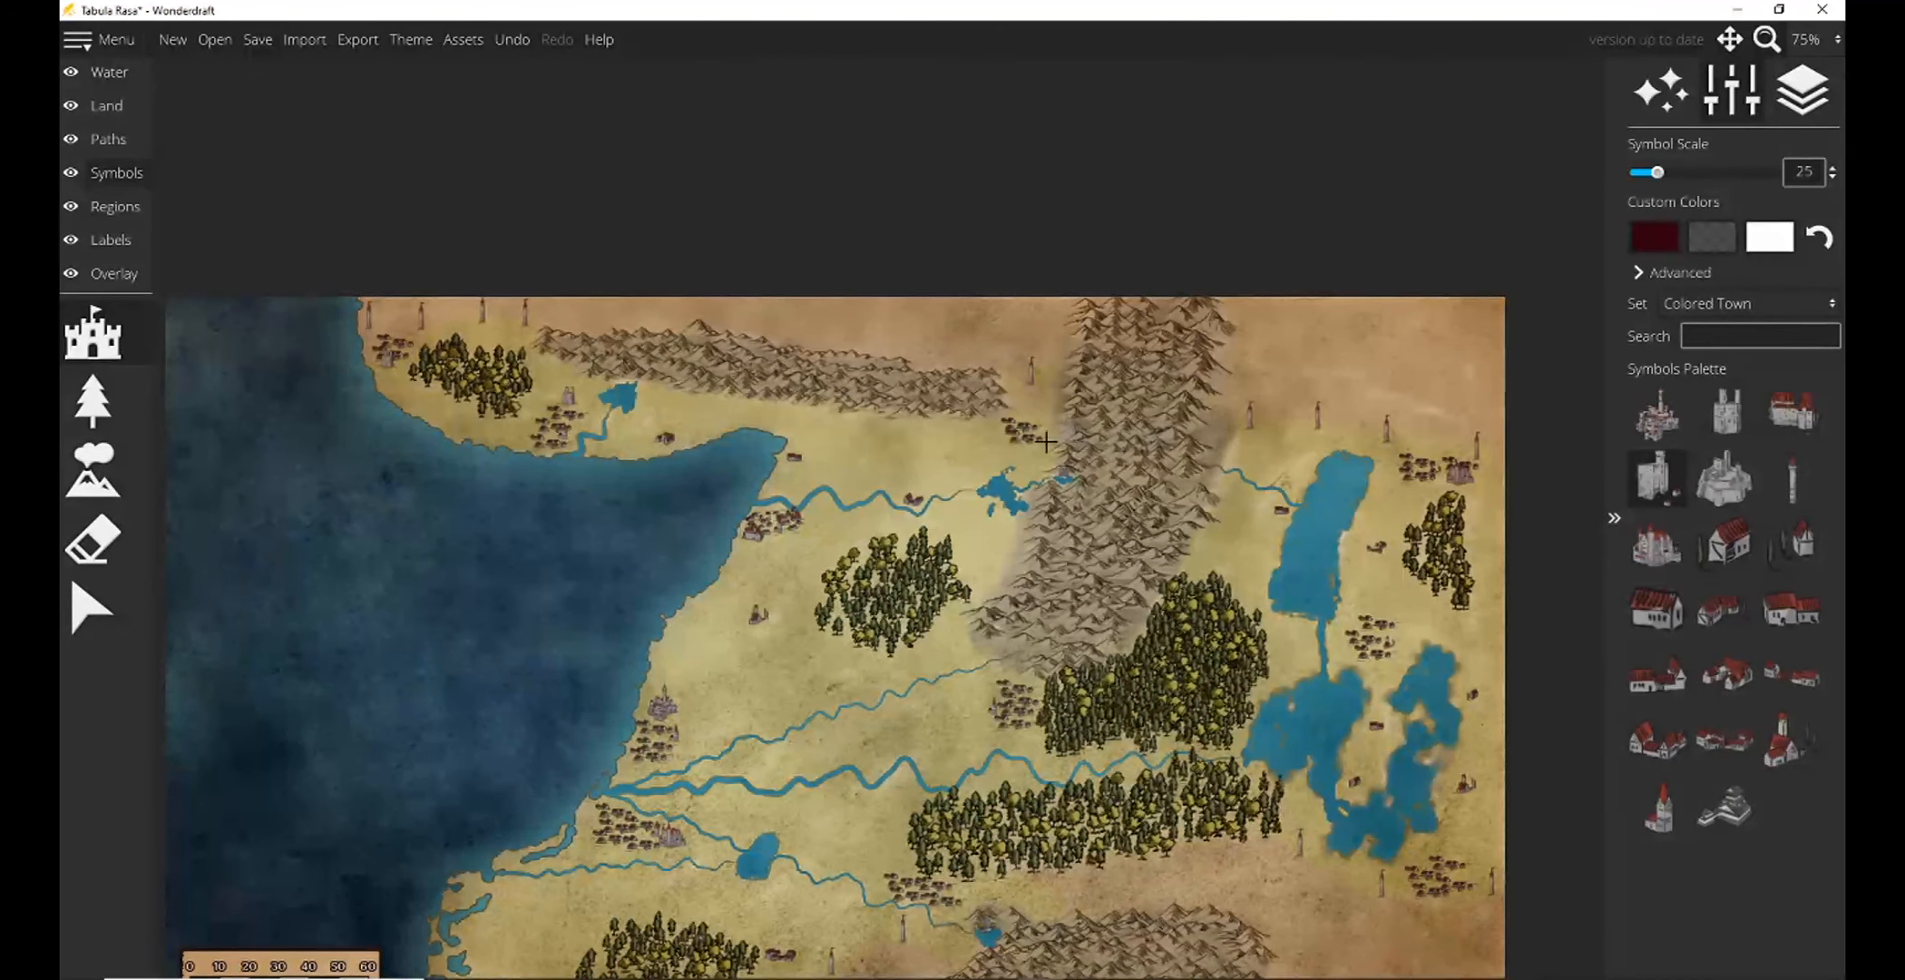
left_click(992, 436)
left_click_drag(1361, 681, 1205, 613)
left_click(1306, 801)
Add a red-roofed building symbol at scale 15 to the village between the long lake and the marshy lake.
left_click(1791, 413)
left_click_drag(1658, 172, 1643, 172)
left_click(1250, 567)
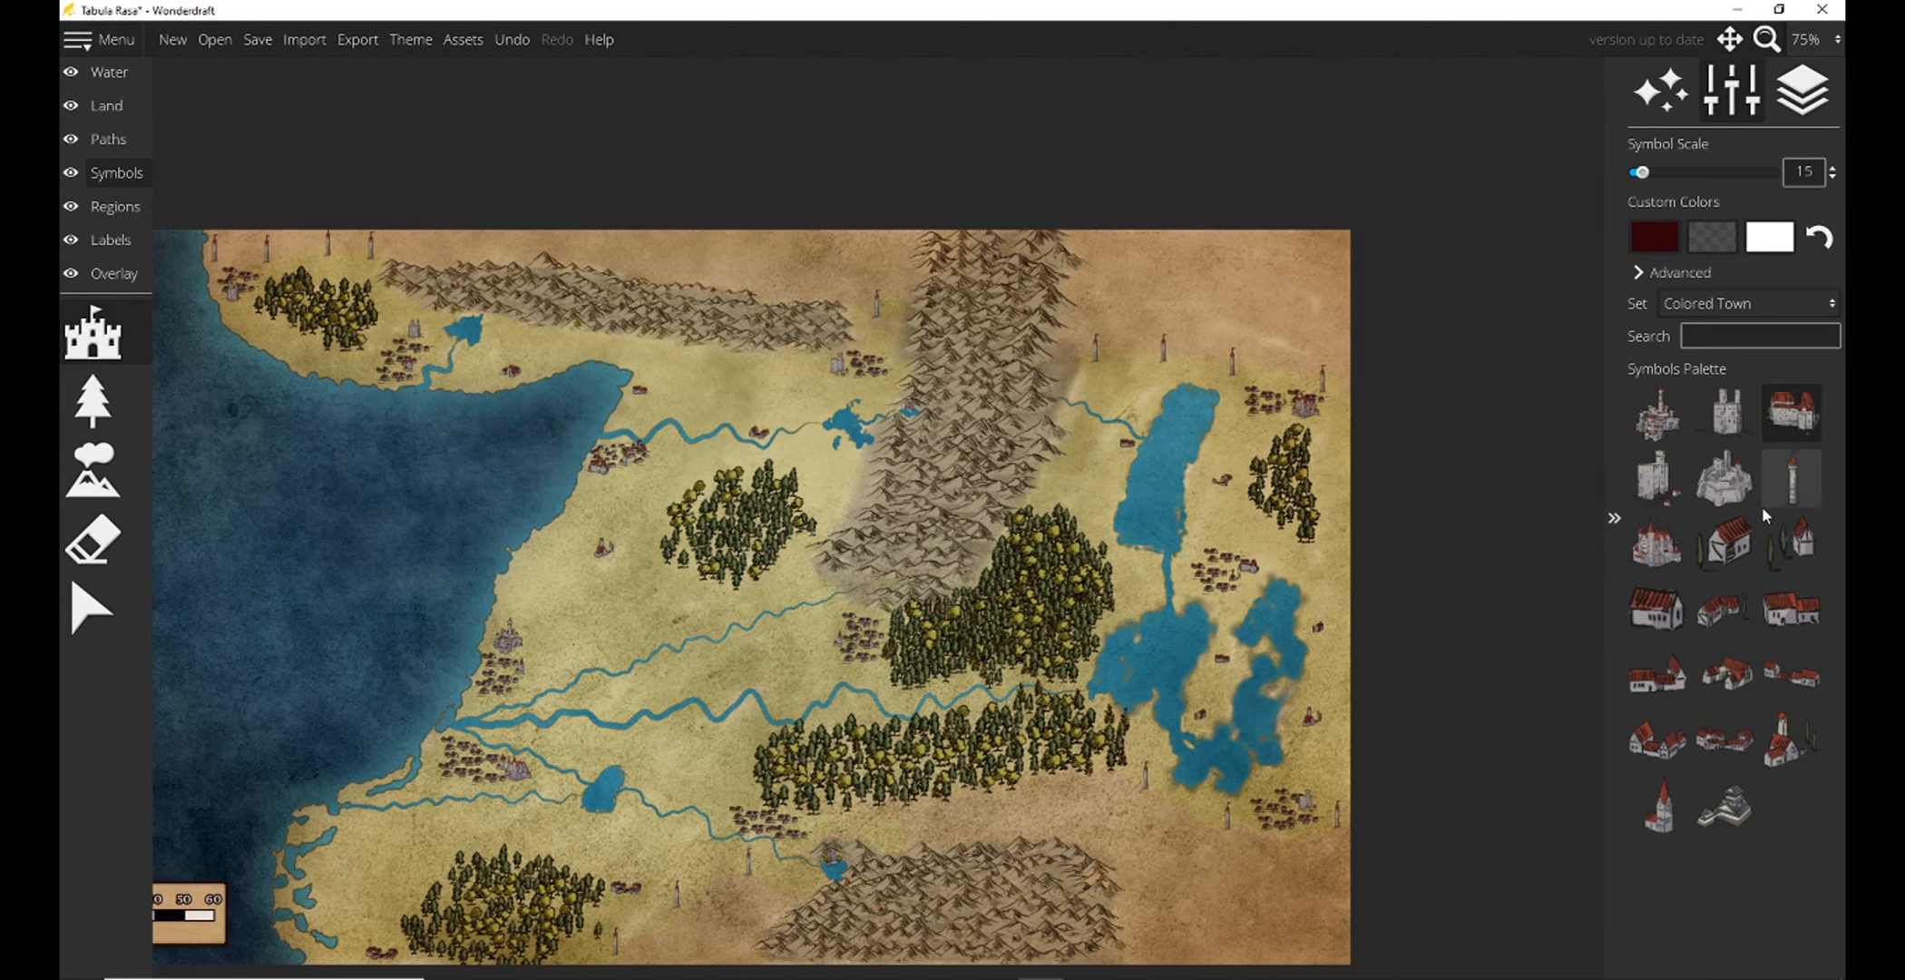
Place a red-roofed castle on the northeastern edge of the mountains and a grey fortress at scale 20 southwest of the marshy lake.
left_click(1657, 543)
scroll(1101, 382, "up", 1)
scroll(1101, 383, "down", 1)
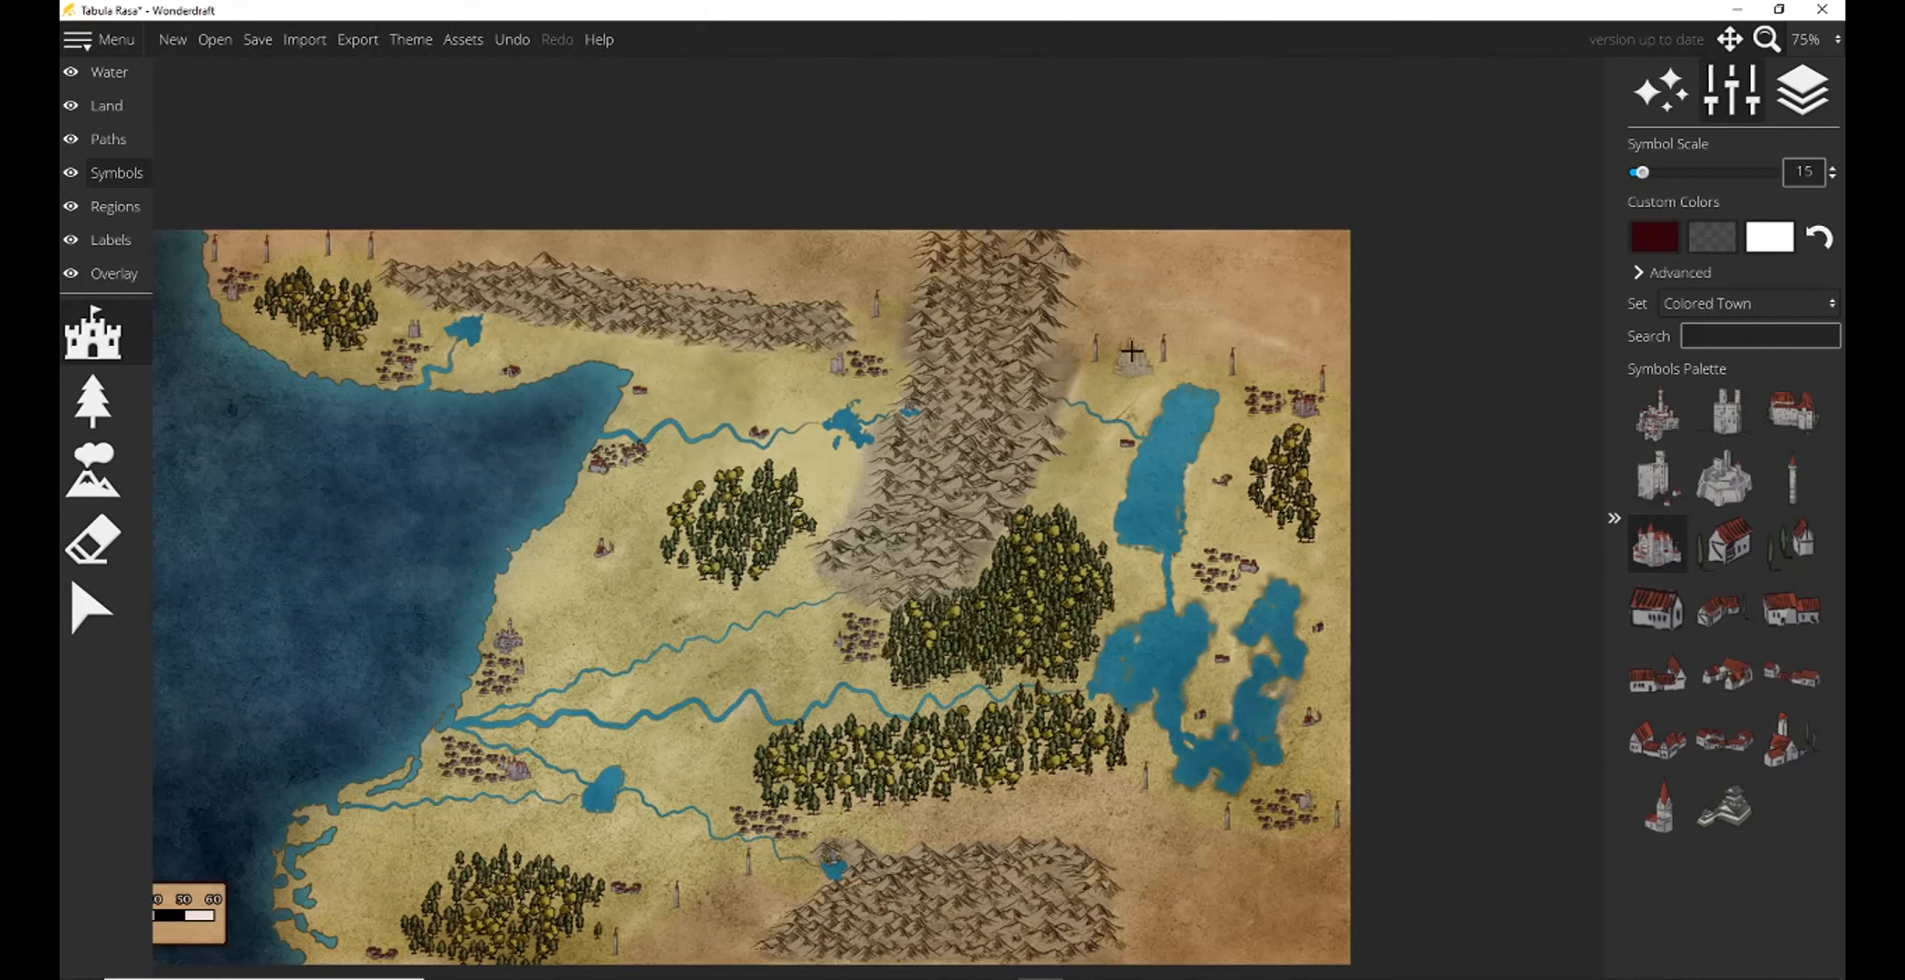
left_click(1079, 332)
left_click_drag(1640, 172, 1650, 172)
left_click(1724, 476)
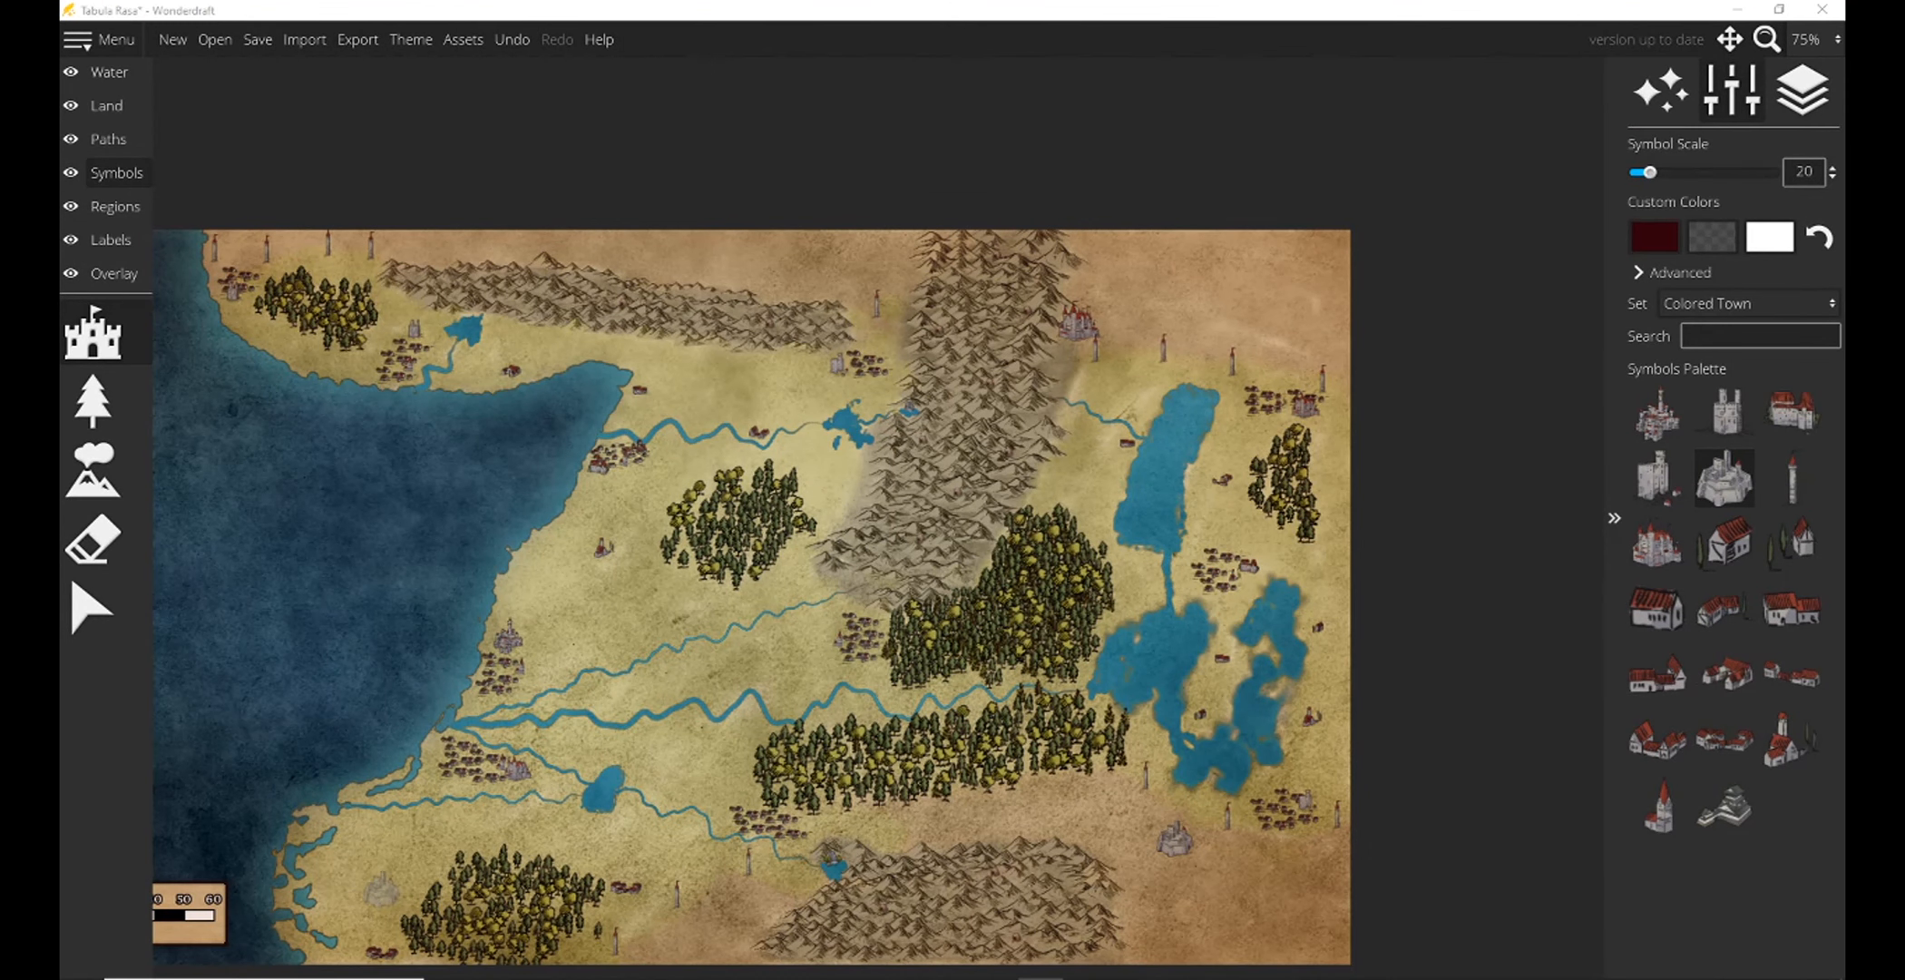
left_click_drag(1159, 363, 1352, 255)
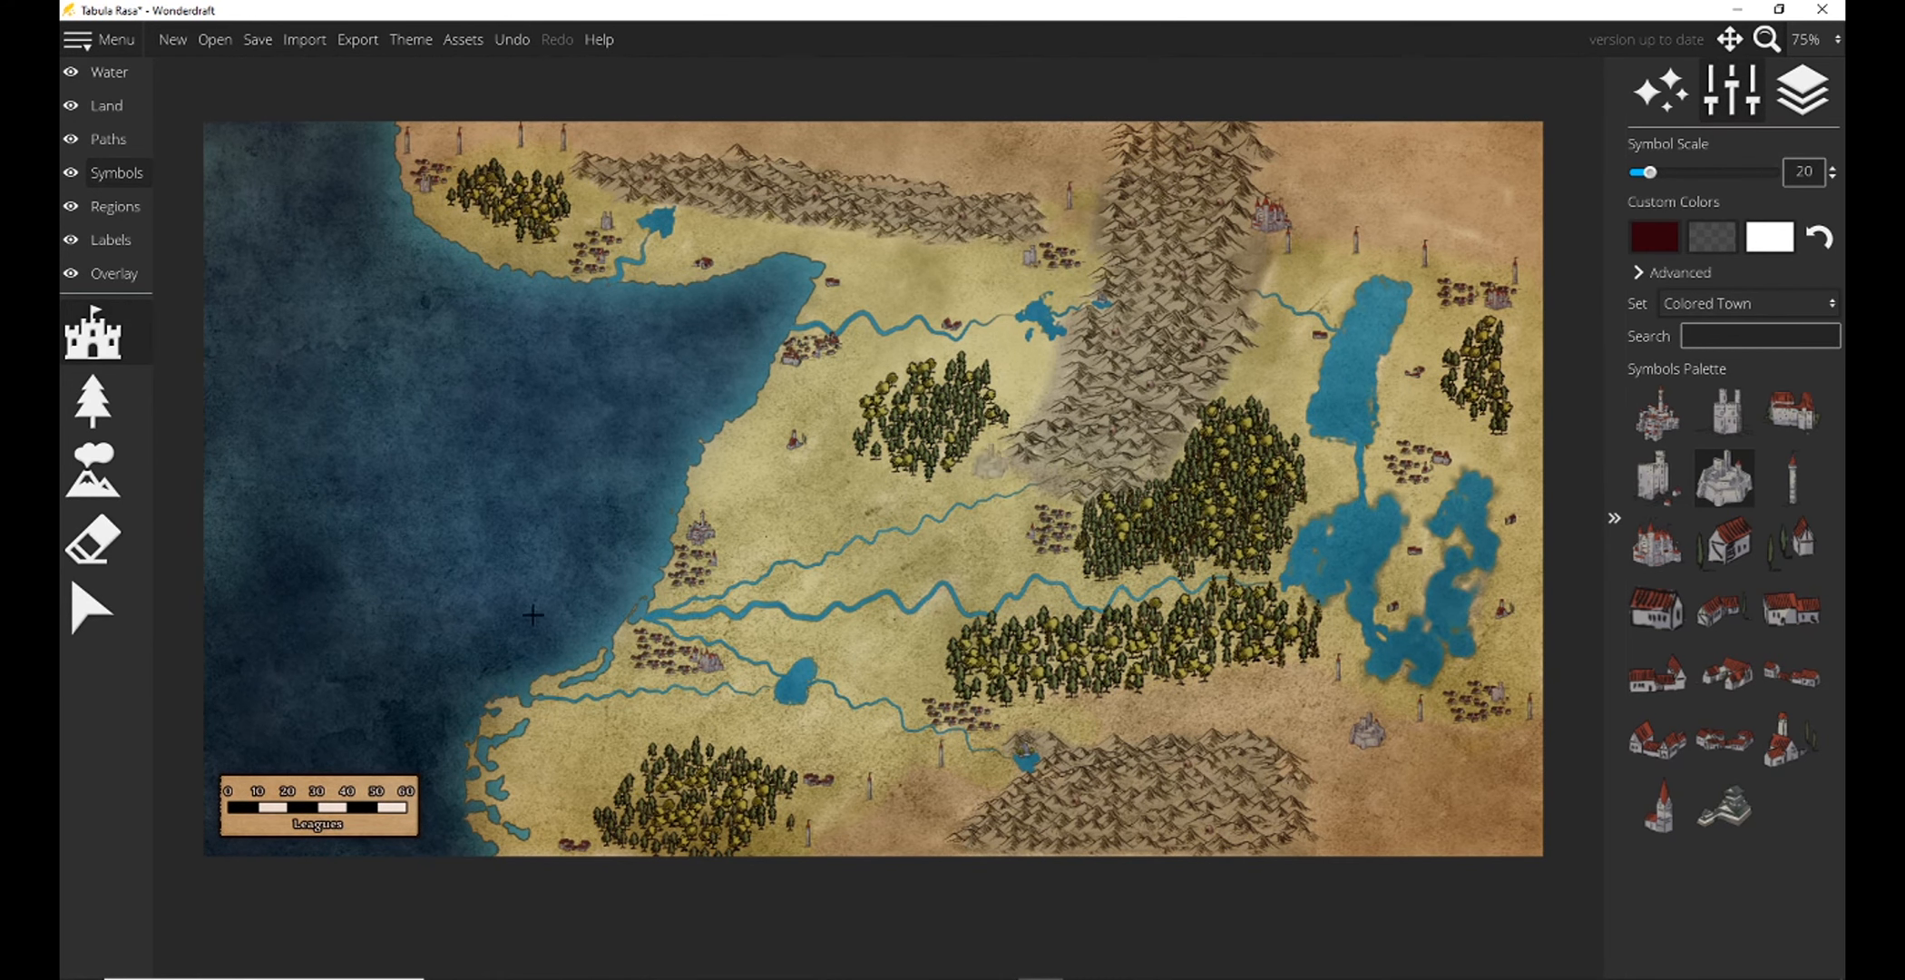
Show all symbol sets and place yellow field symbols at scale 20 beside the hamlet near the western coast.
left_click(101, 615)
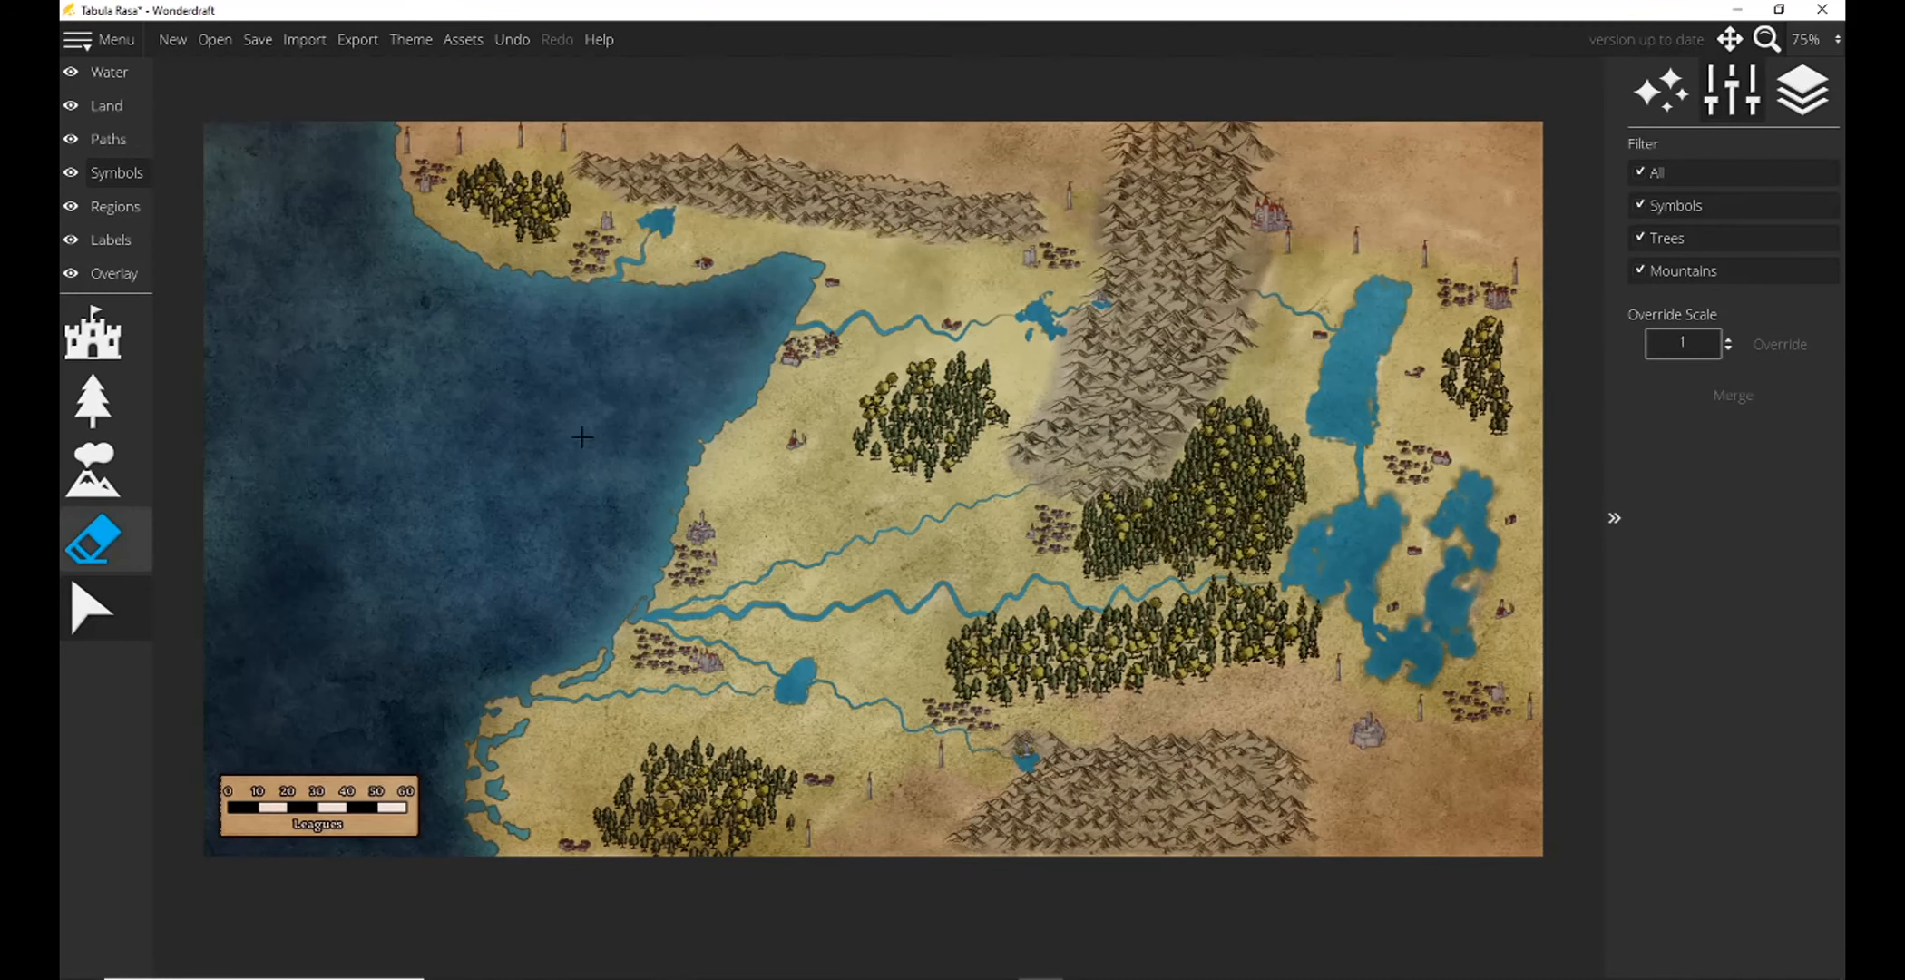
left_click(92, 336)
scroll(1652, 735, "down", 10)
scroll(1680, 708, "down", 5)
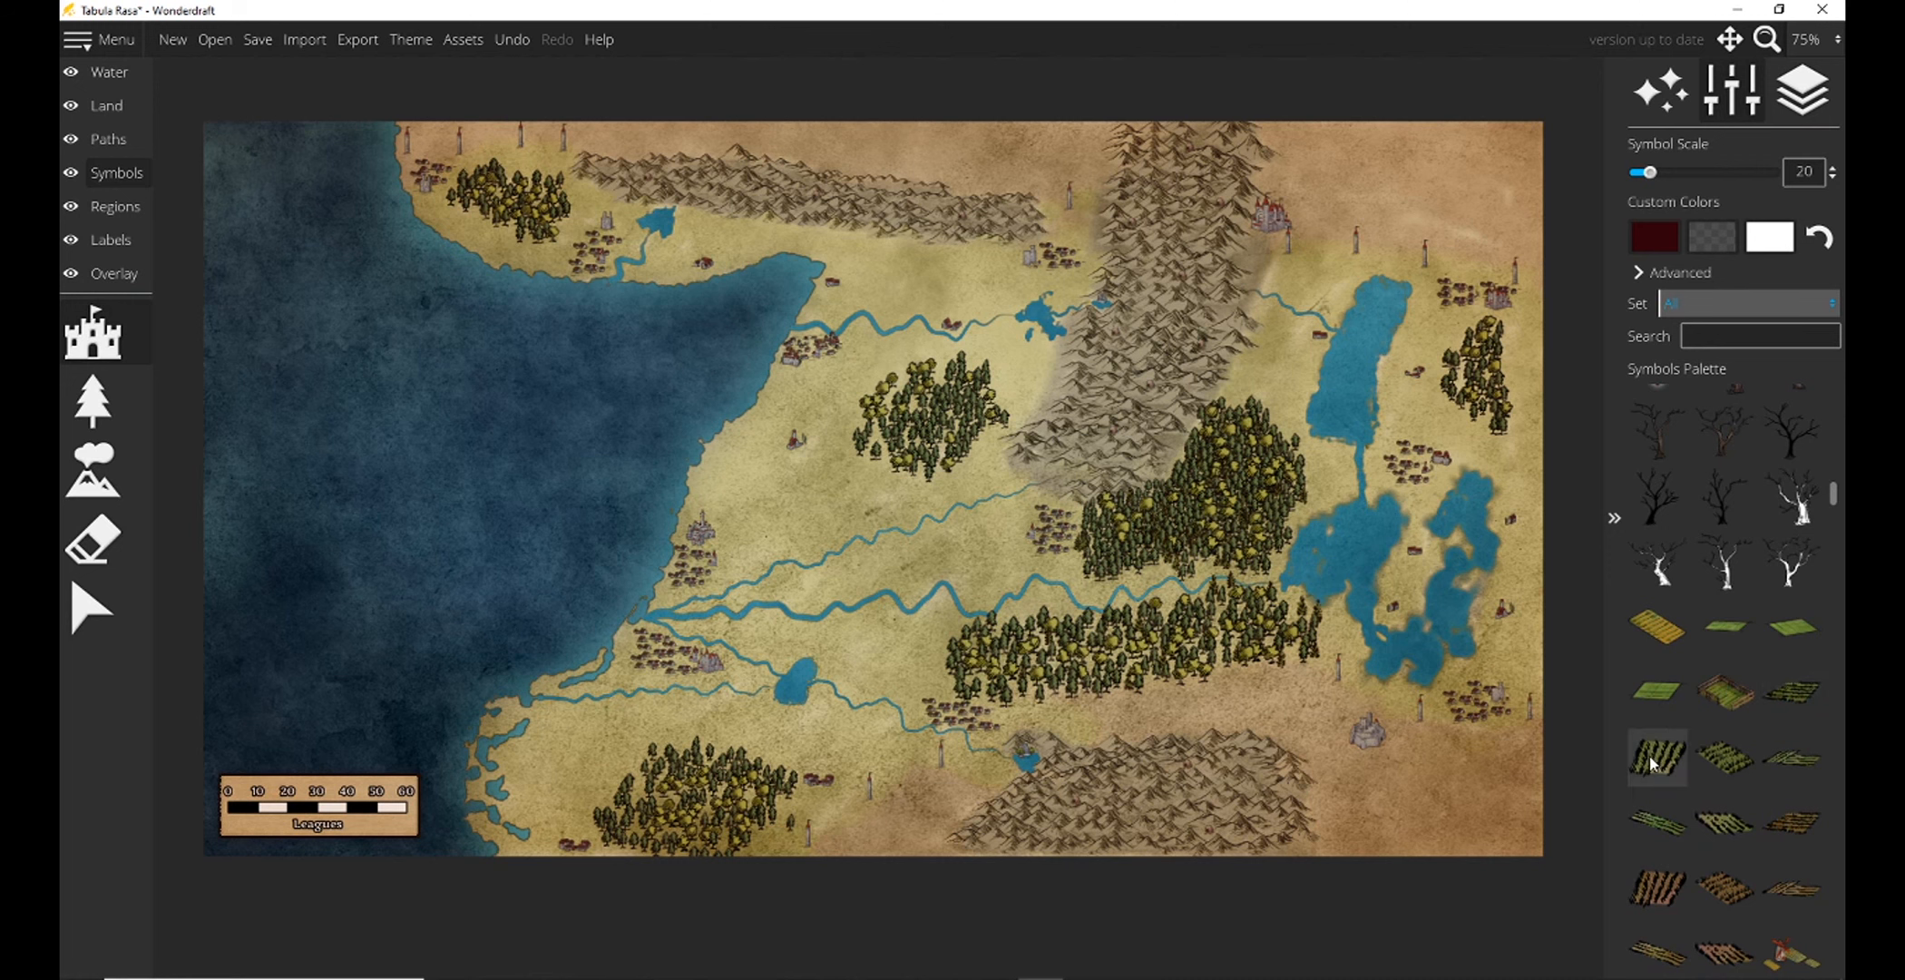
left_click(1657, 626)
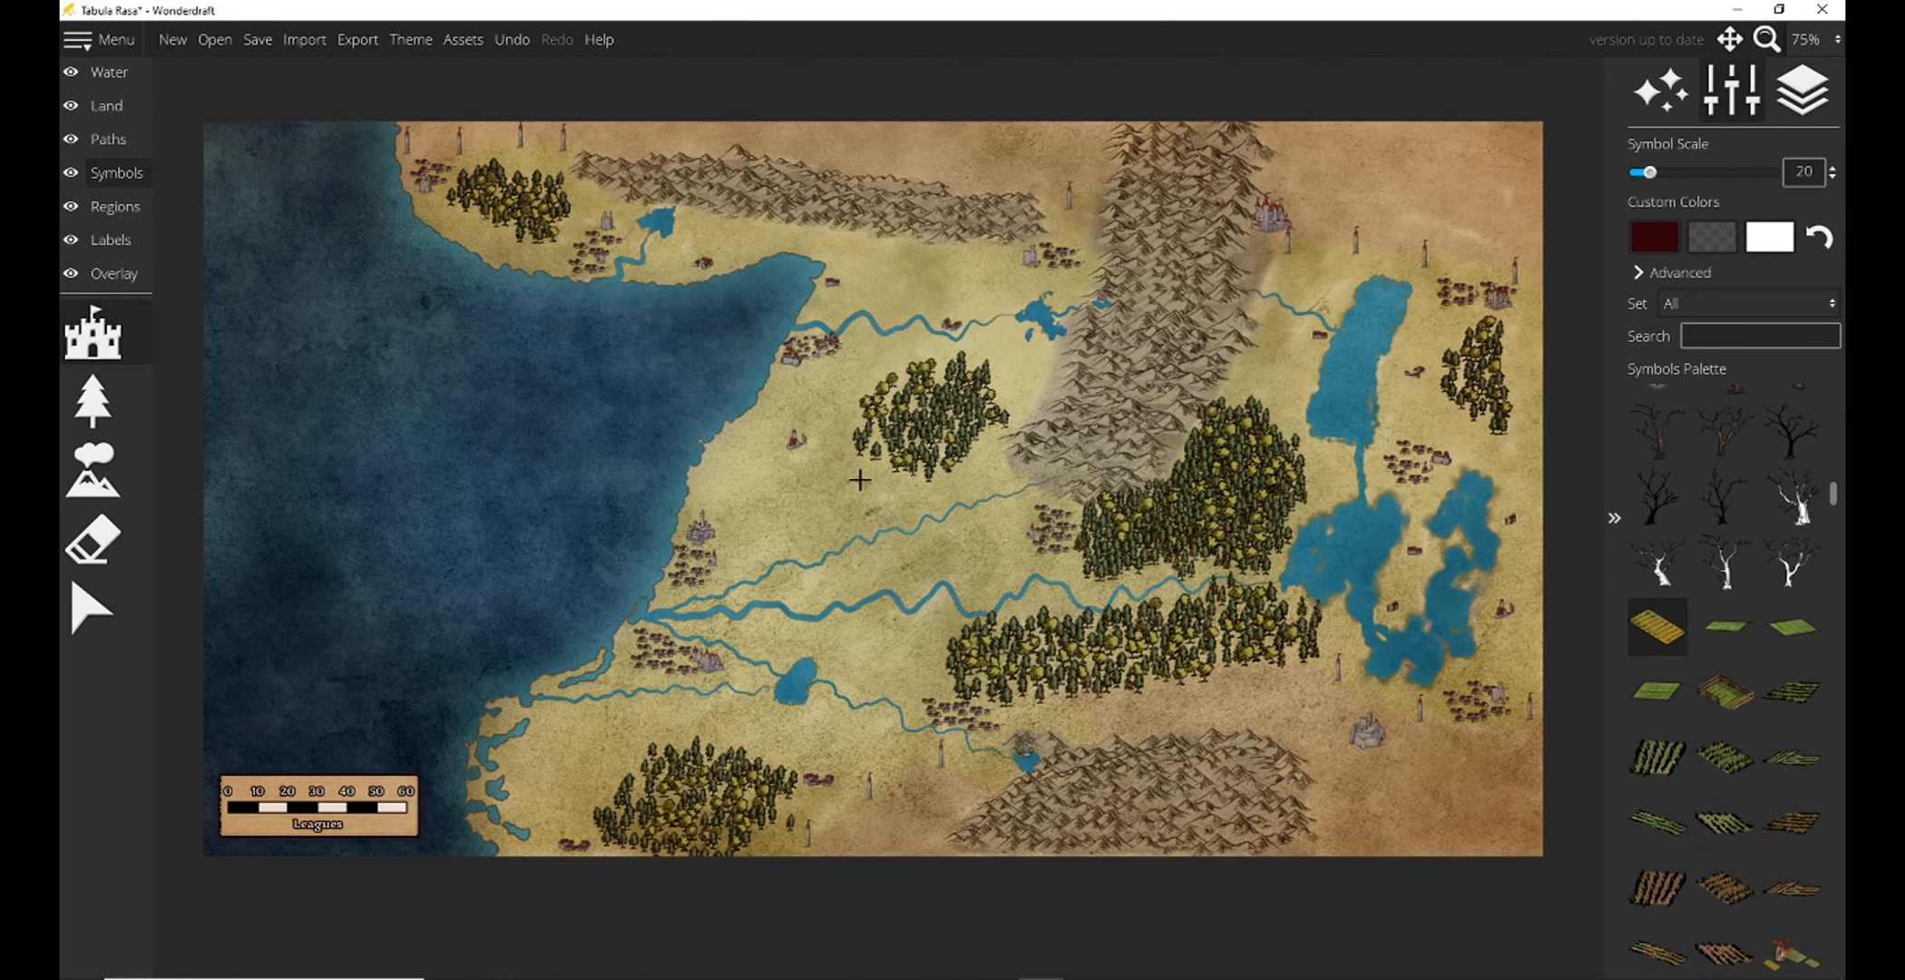
left_click(811, 447)
left_click(824, 439)
Place two green field symbols at scale 20 beside the hamlet on the river west of the mountains.
left_click(1792, 627)
left_click(953, 311)
left_click(942, 303)
left_click(1651, 751)
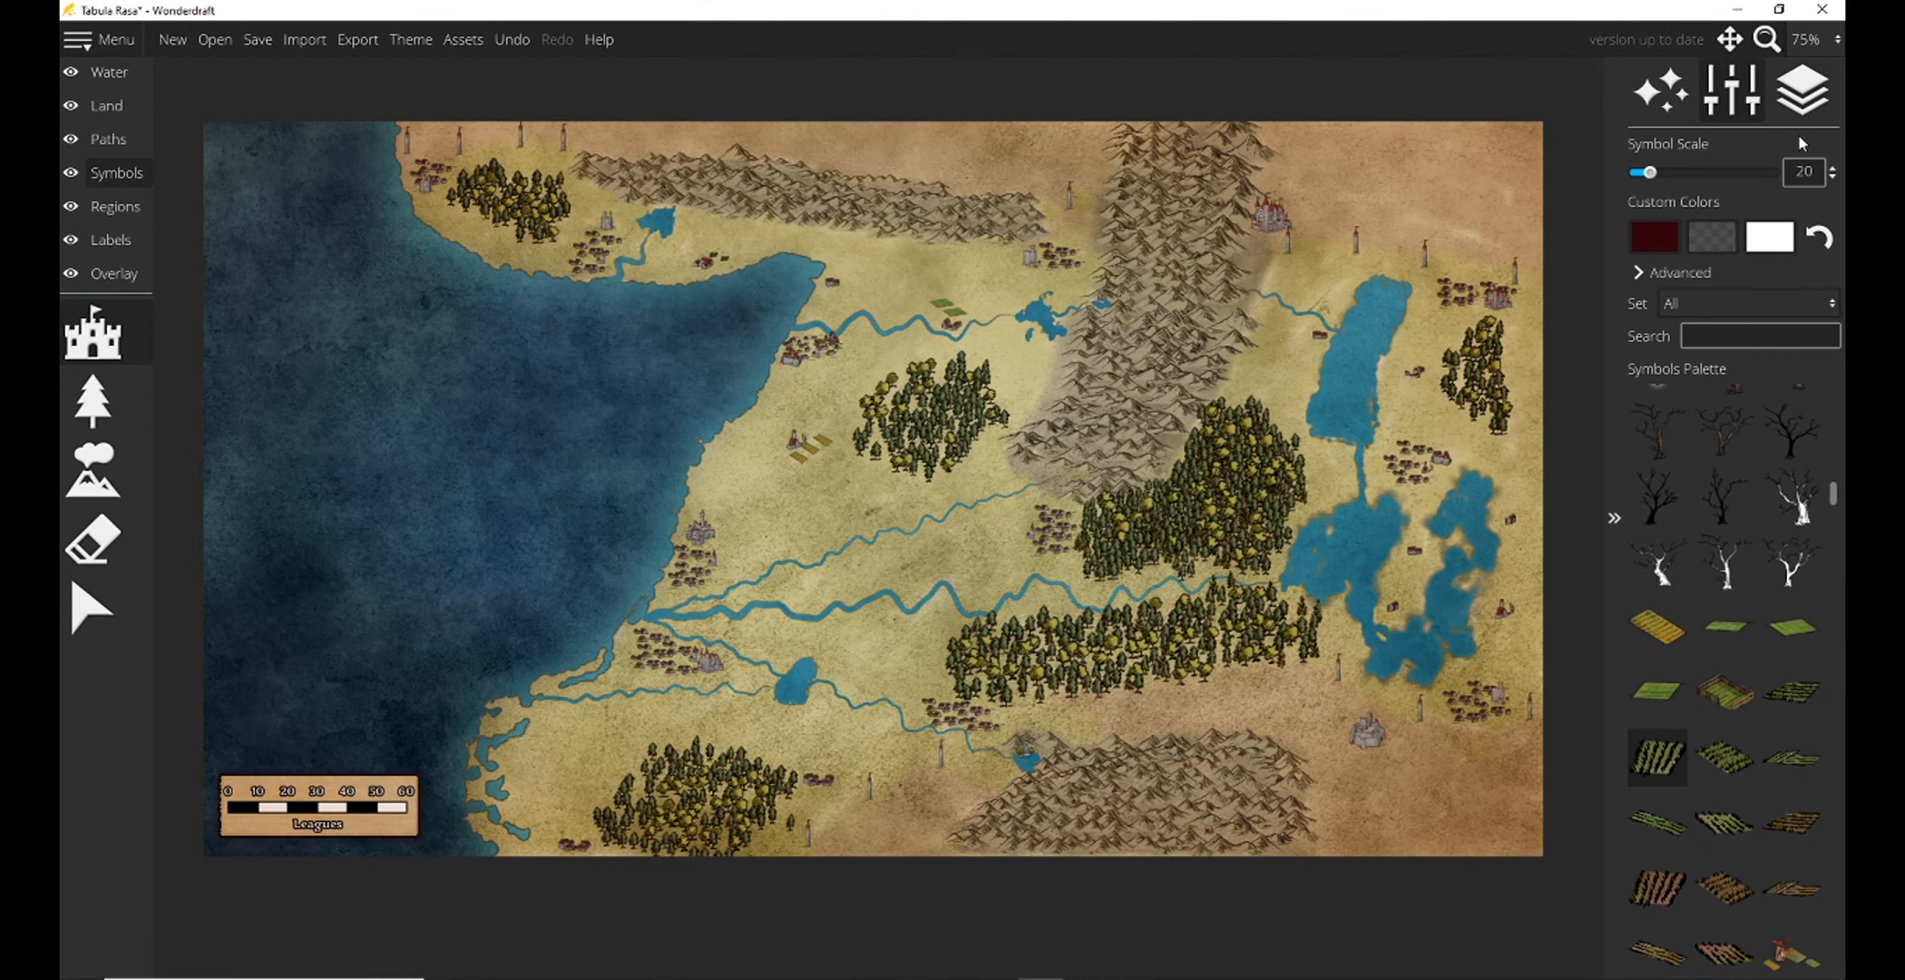
Place red-and-yellow farm symbols at scale 15 beside the hamlets east and west of the southwestern forest.
left_click(1810, 39)
left_click(1807, 313)
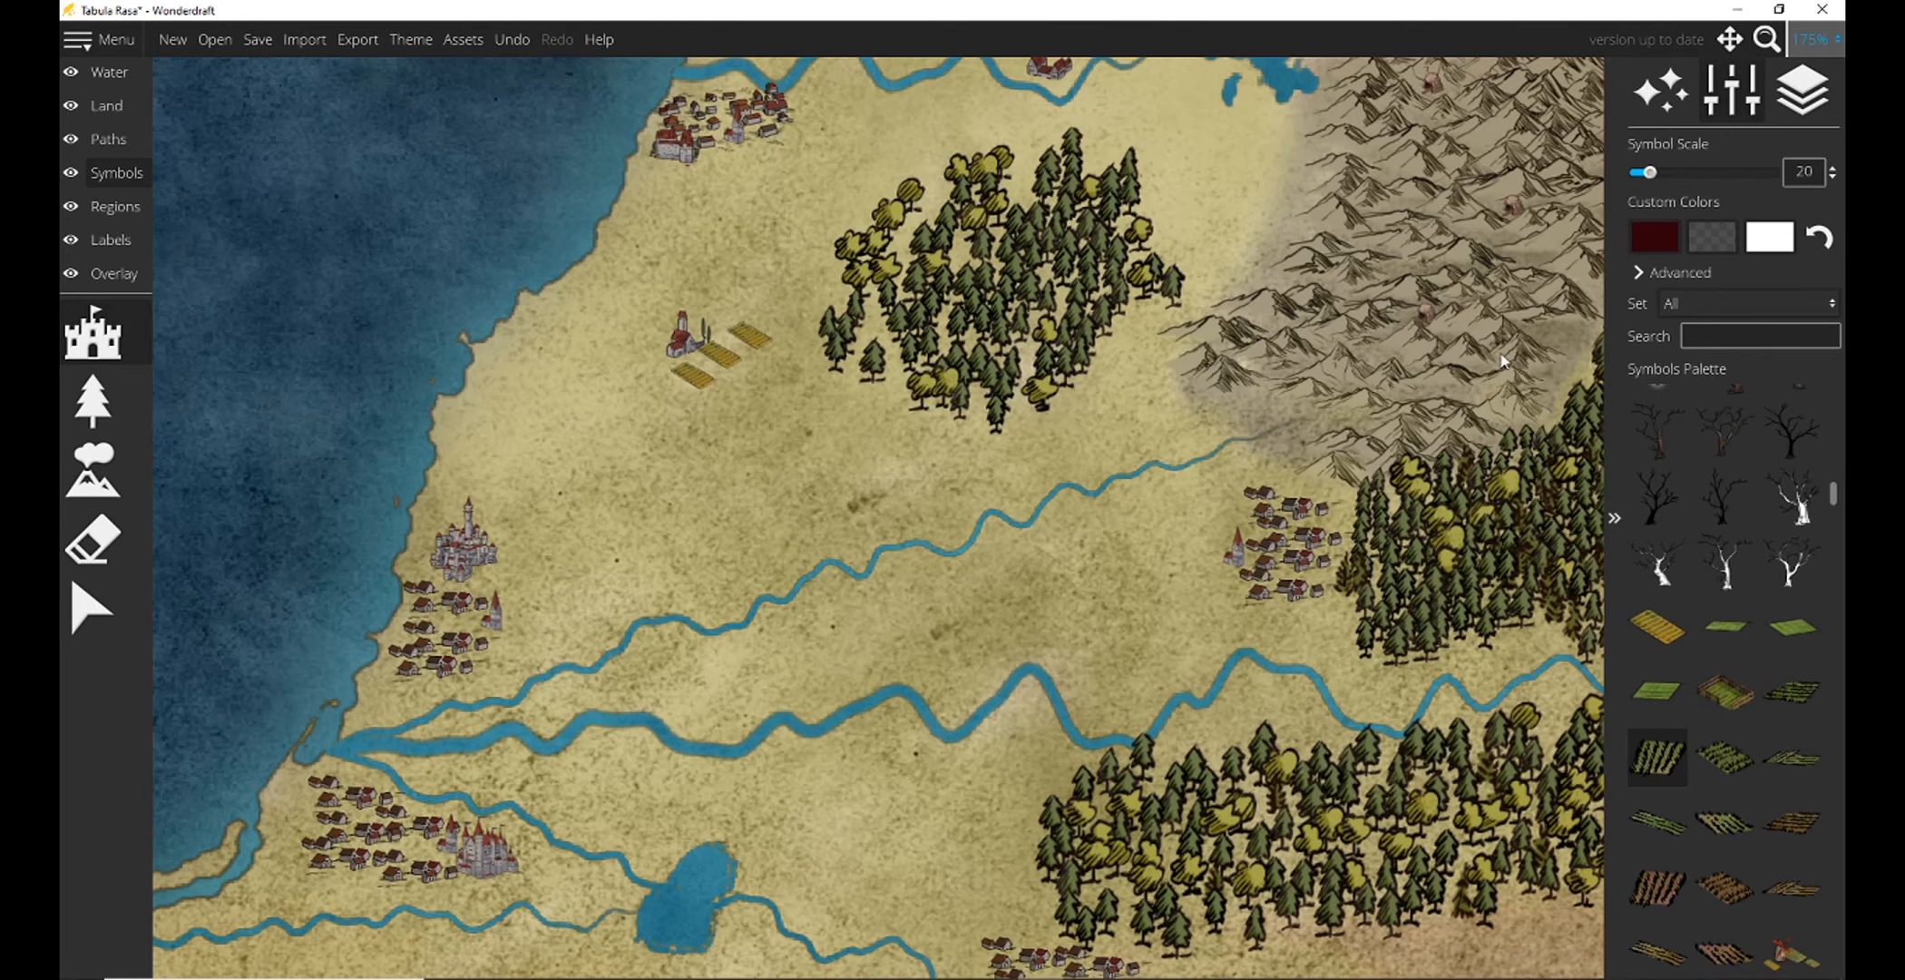
left_click_drag(1023, 431, 1123, 63)
scroll(1725, 758, "down", 1)
left_click(1793, 880)
left_click_drag(1649, 173, 1642, 173)
left_click(826, 602)
left_click_drag(926, 492, 1298, 220)
left_click(621, 487)
Place a brown field symbol at scale 15 beside the hamlet on the eastern side of the marshy lake.
left_click_drag(1452, 163, 165, 475)
left_click_drag(1288, 345, 829, 541)
left_click(1793, 750)
left_click(1057, 465)
Place green field symbols at scale 15 beside the two hamlets enclosed by the marshy lake's arms.
left_click(1657, 619)
scroll(808, 461, "up", 3)
scroll(807, 461, "down", 4)
scroll(800, 470, "up", 1)
left_click(792, 467)
left_click(834, 376)
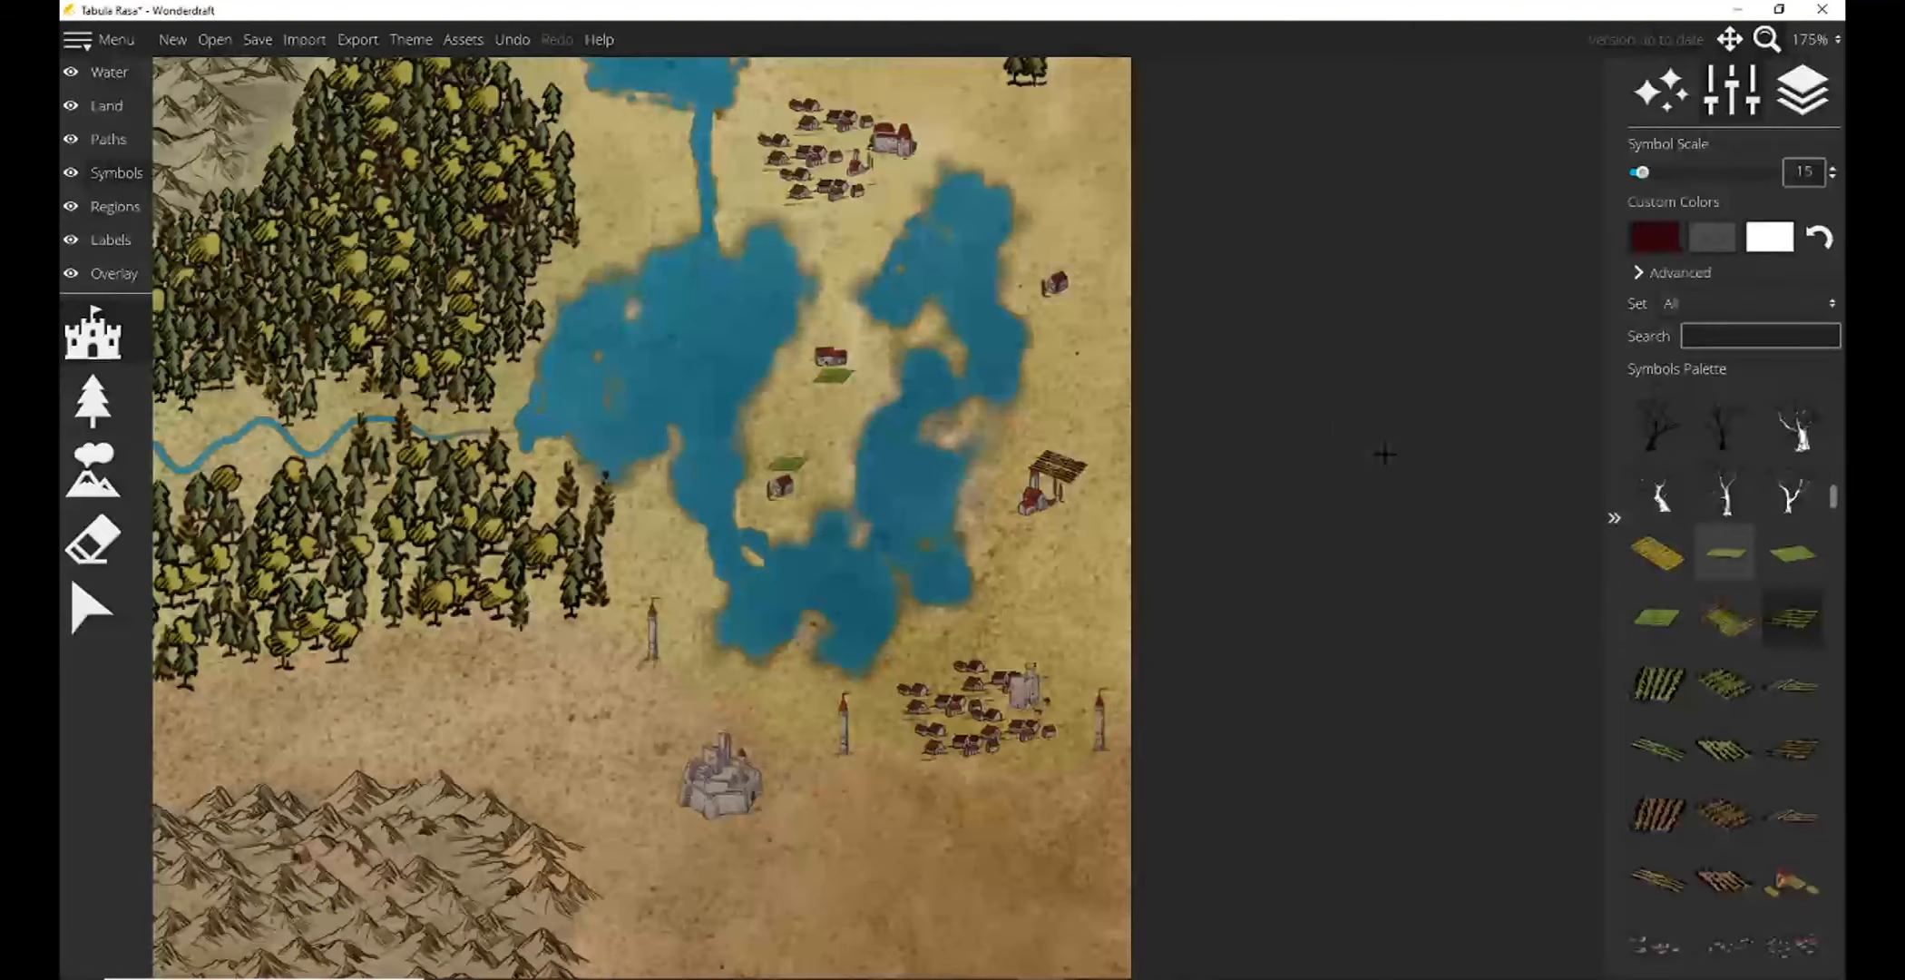
Place two dark green crop-row symbols at scale 10 beside the hamlet northeast of the marshy lake.
scroll(1052, 308, "up", 2)
left_click(1058, 307)
left_click(1083, 287)
scroll(1062, 228, "down", 3)
left_click_drag(1056, 212, 1234, 803)
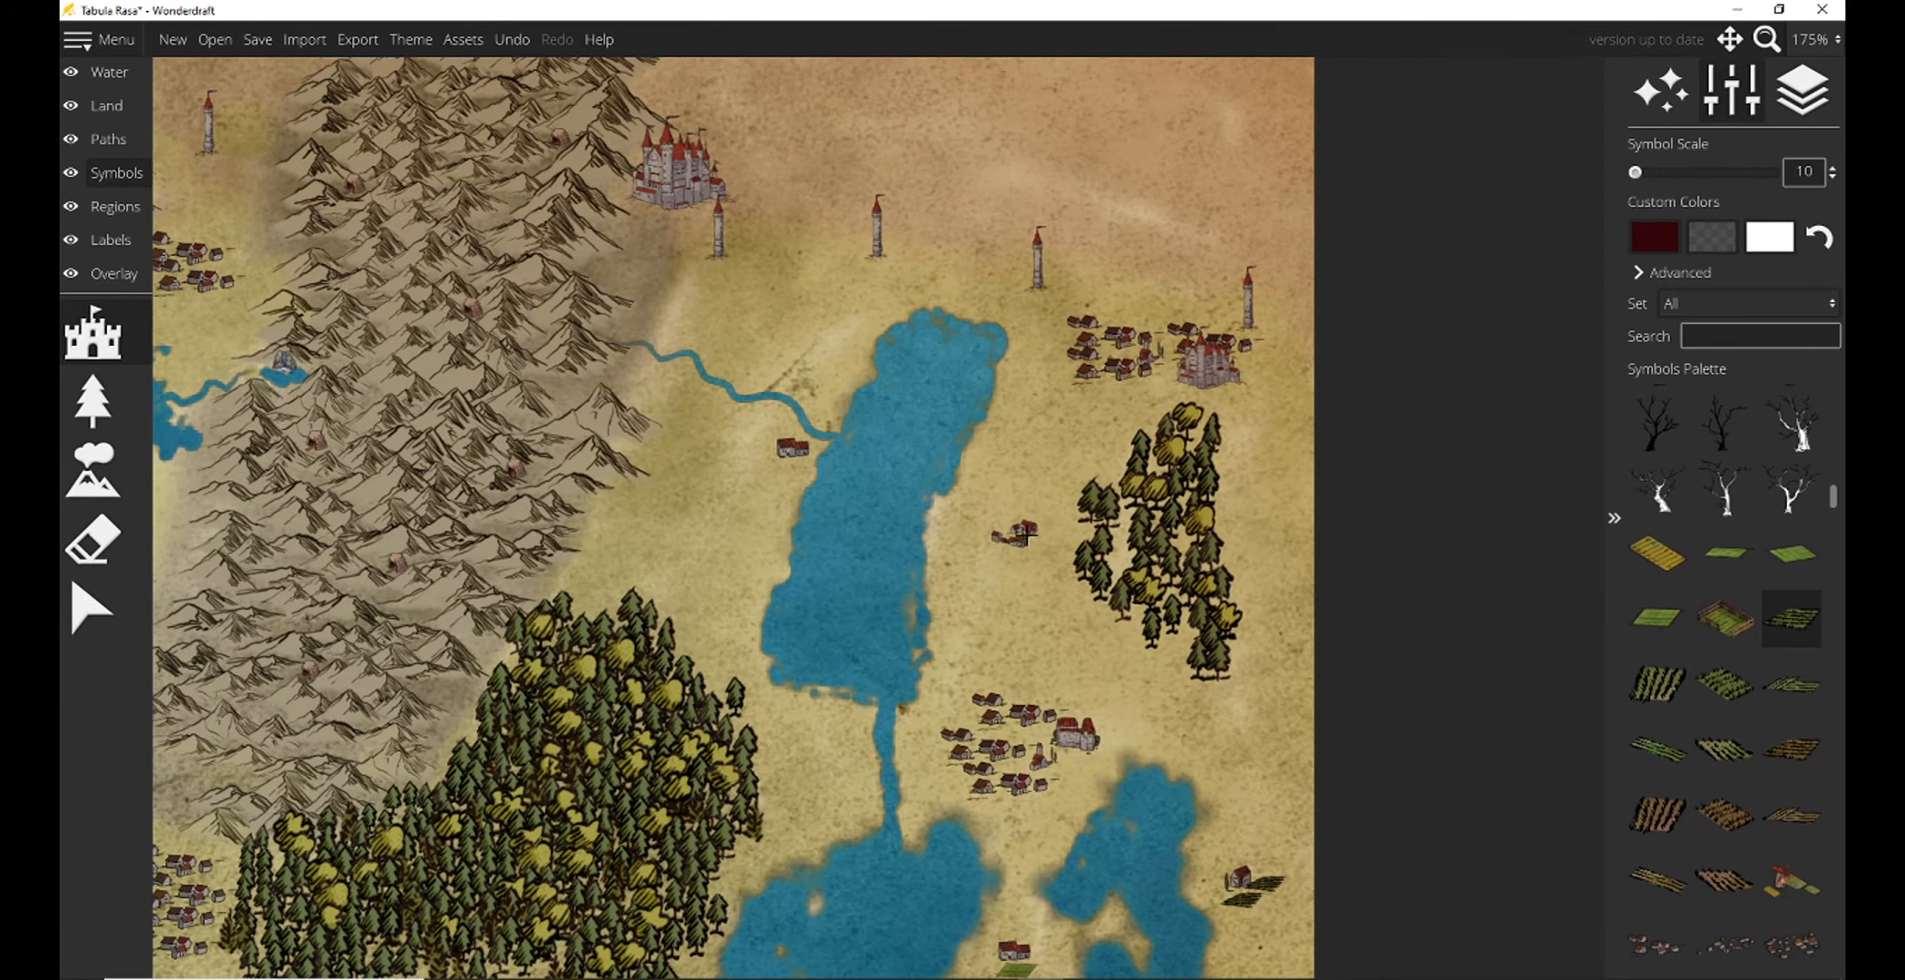
Place light green field symbols at scale 10 beside the hamlets west and east of the long northern lake.
left_click(1724, 553)
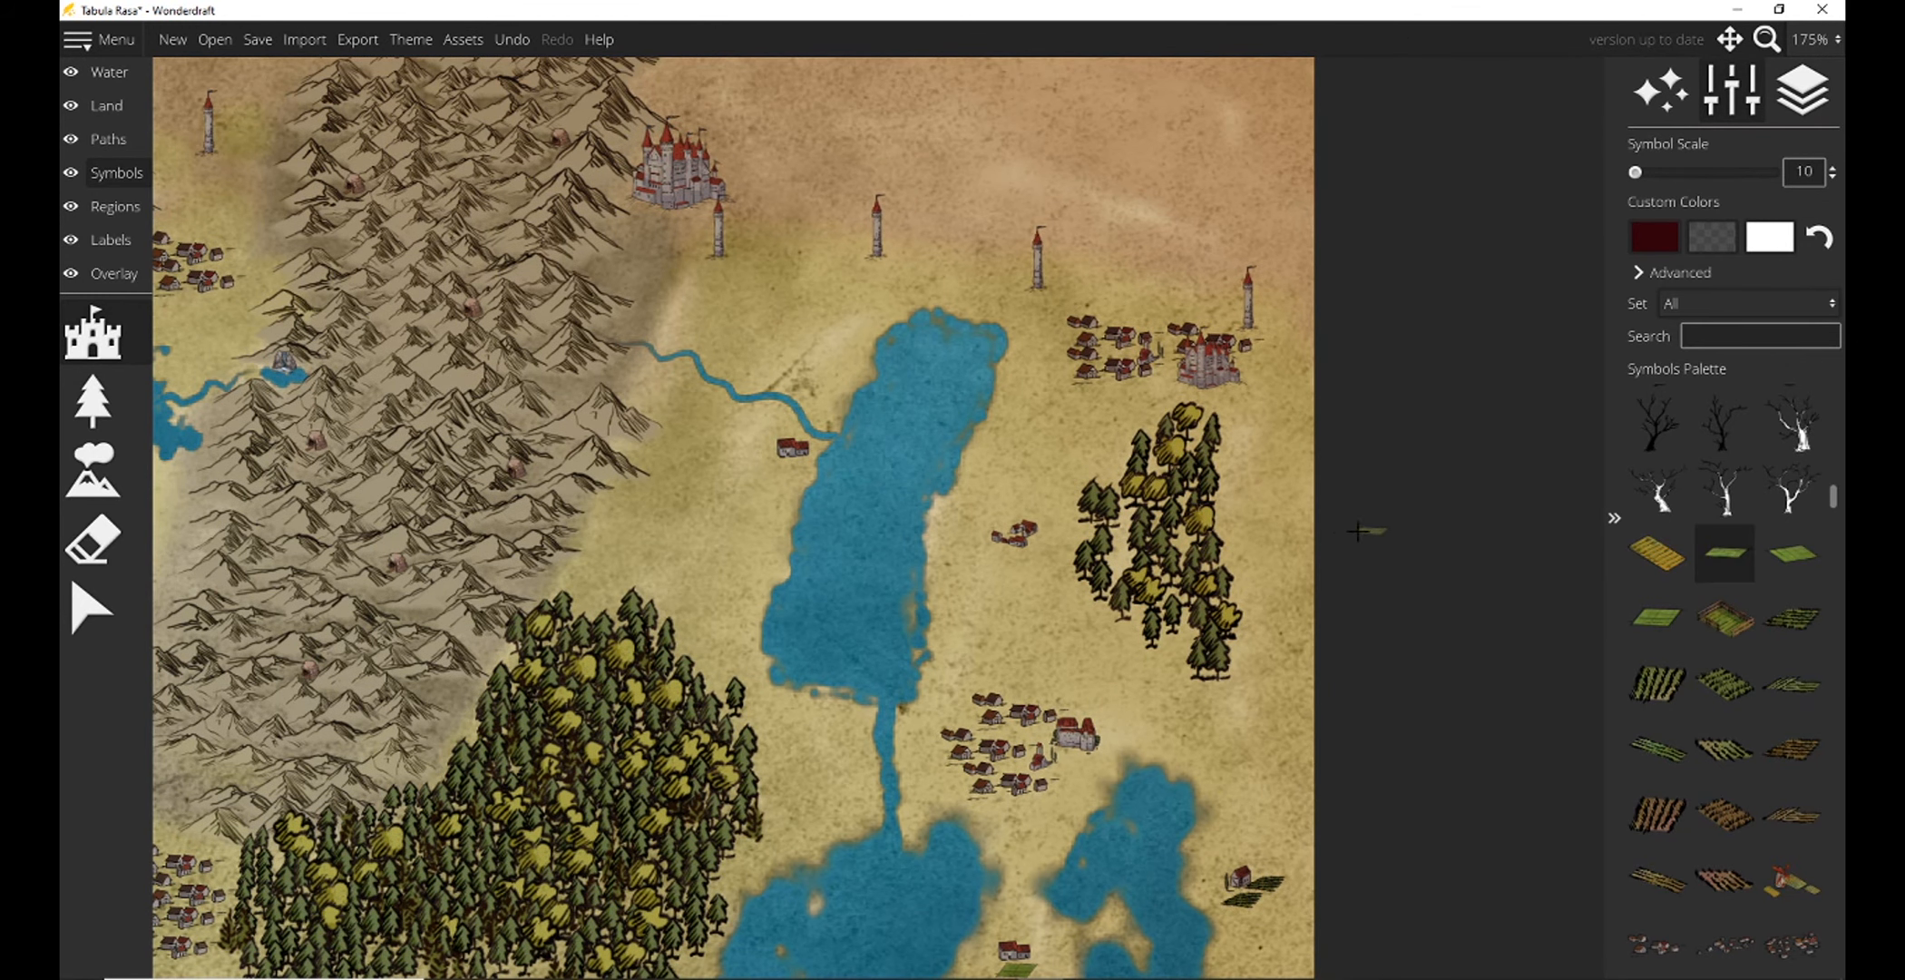
scroll(998, 522, "up", 1)
scroll(985, 523, "down", 1)
left_click(1815, 39)
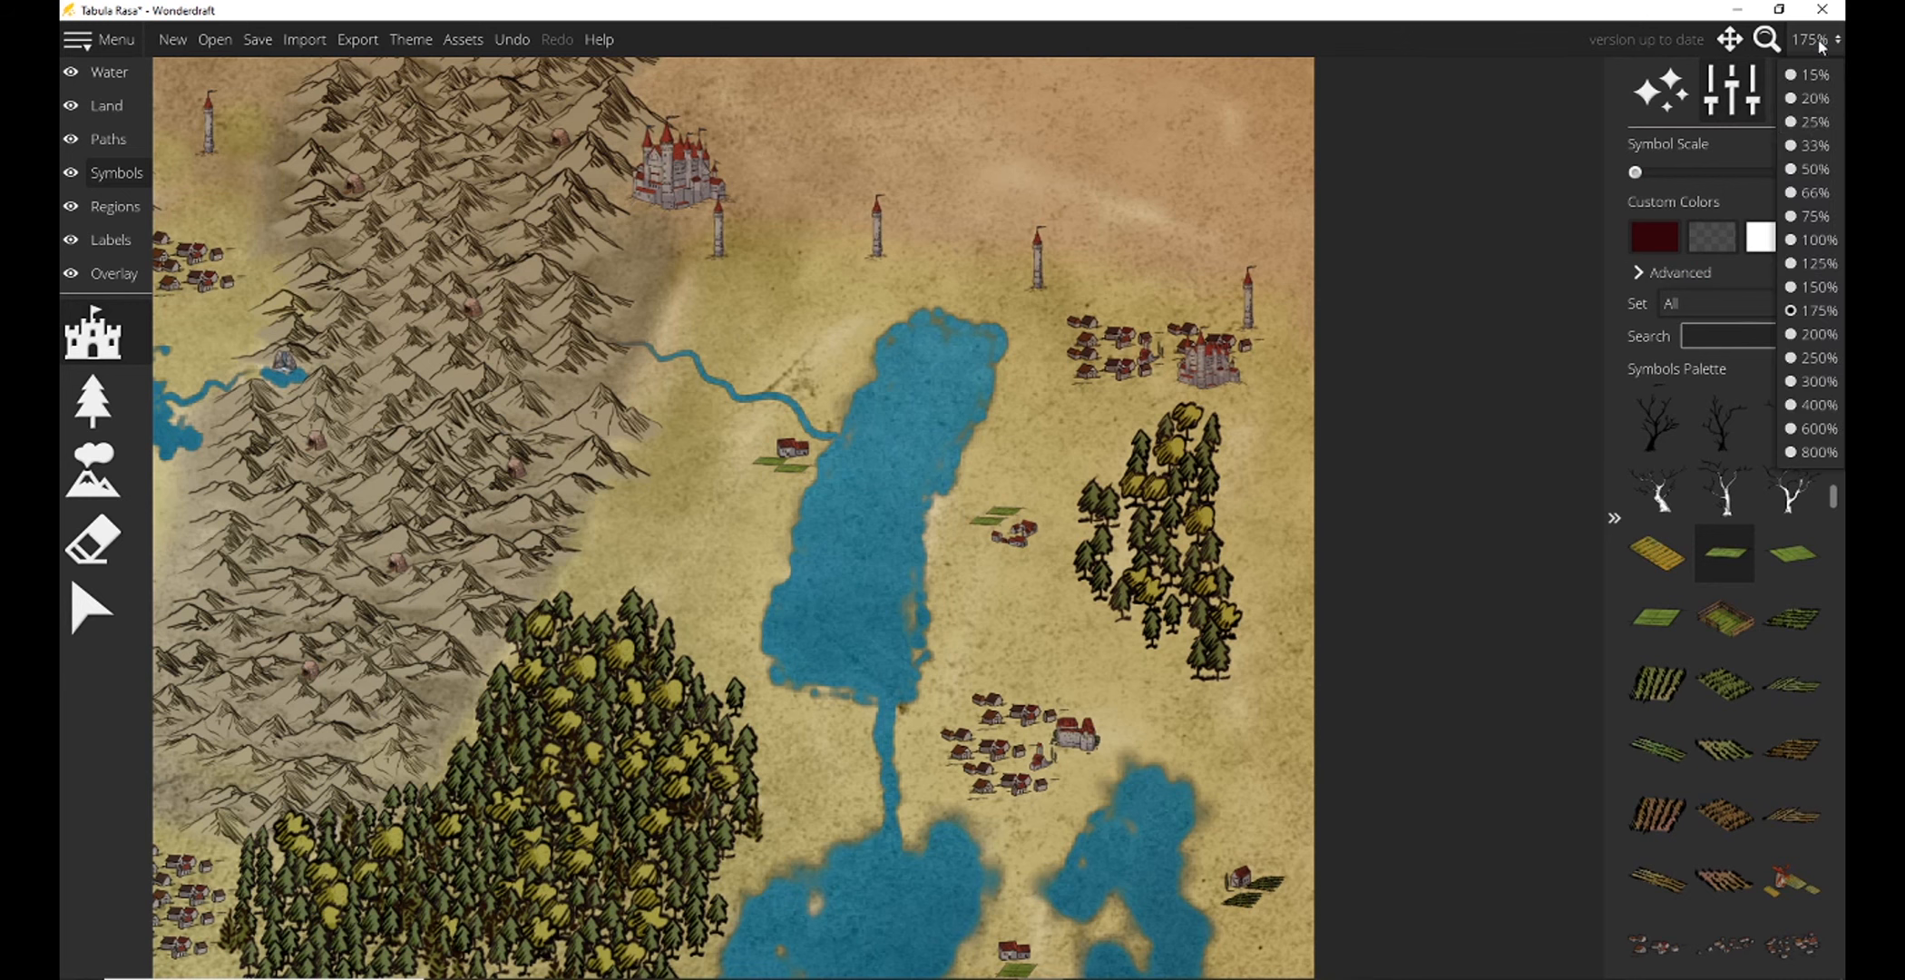
left_click(1796, 193)
left_click_drag(969, 601, 1477, 399)
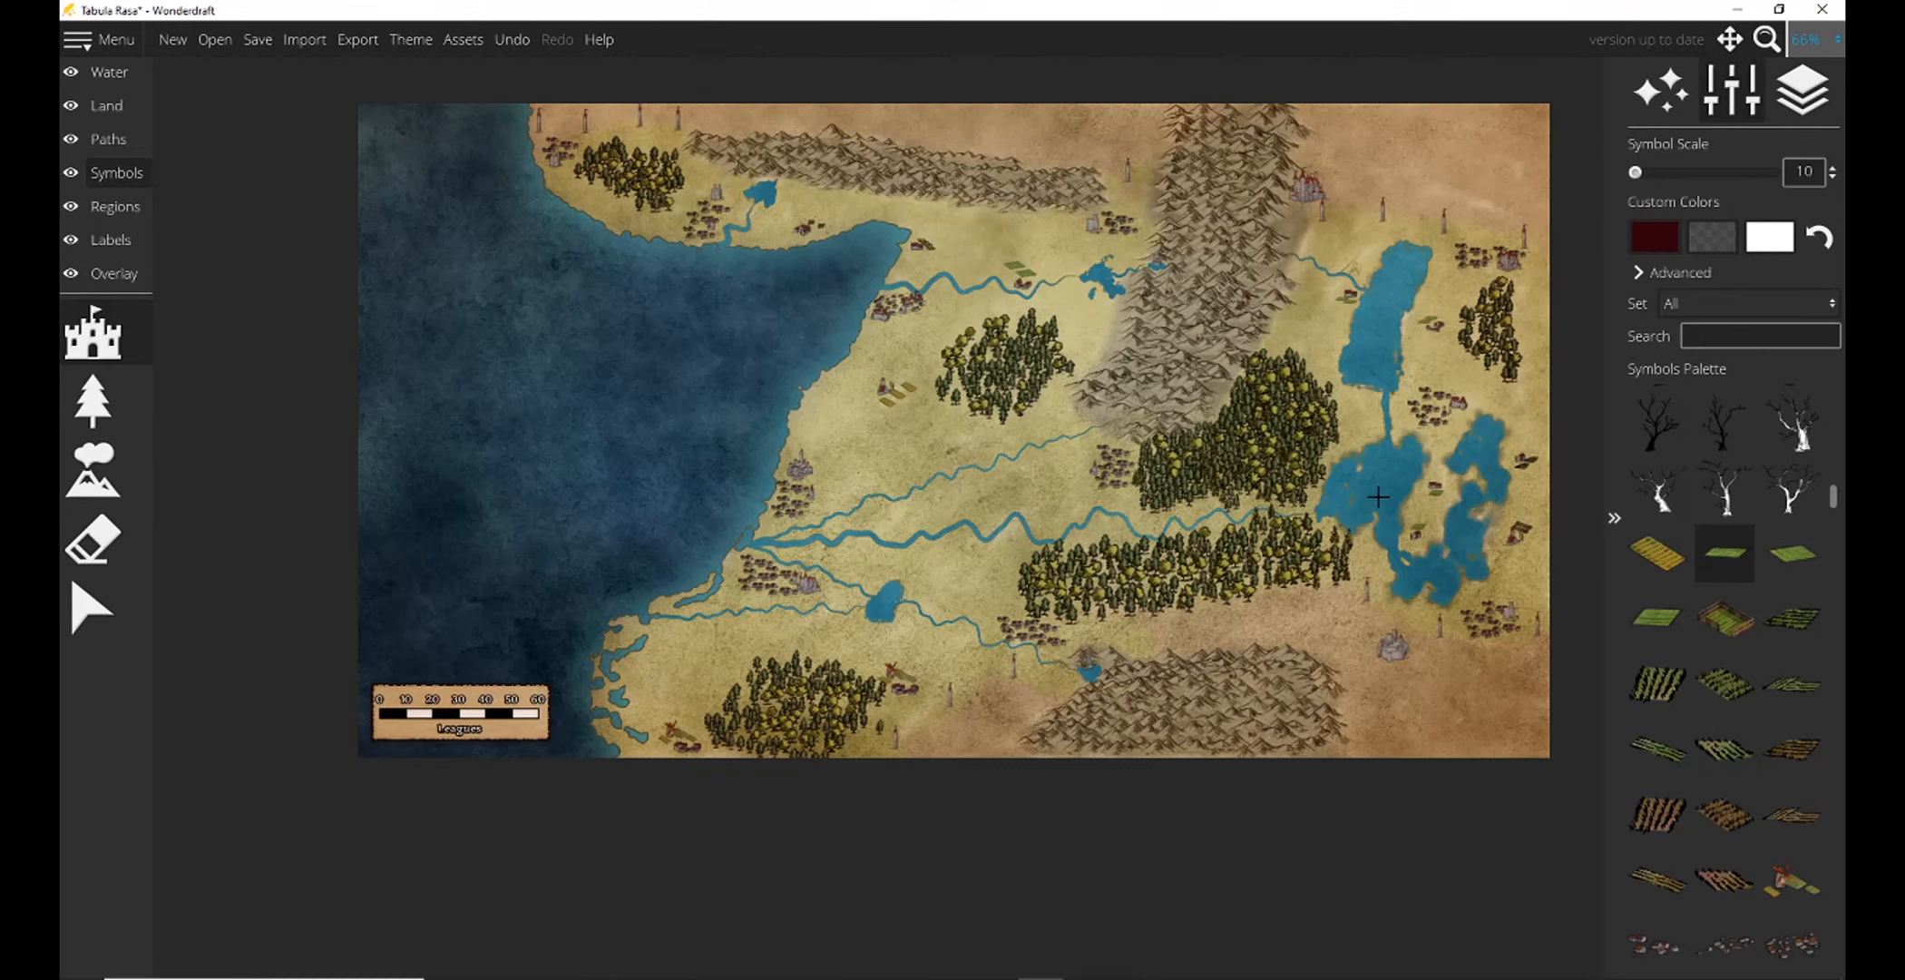
left_click_drag(821, 521, 725, 567)
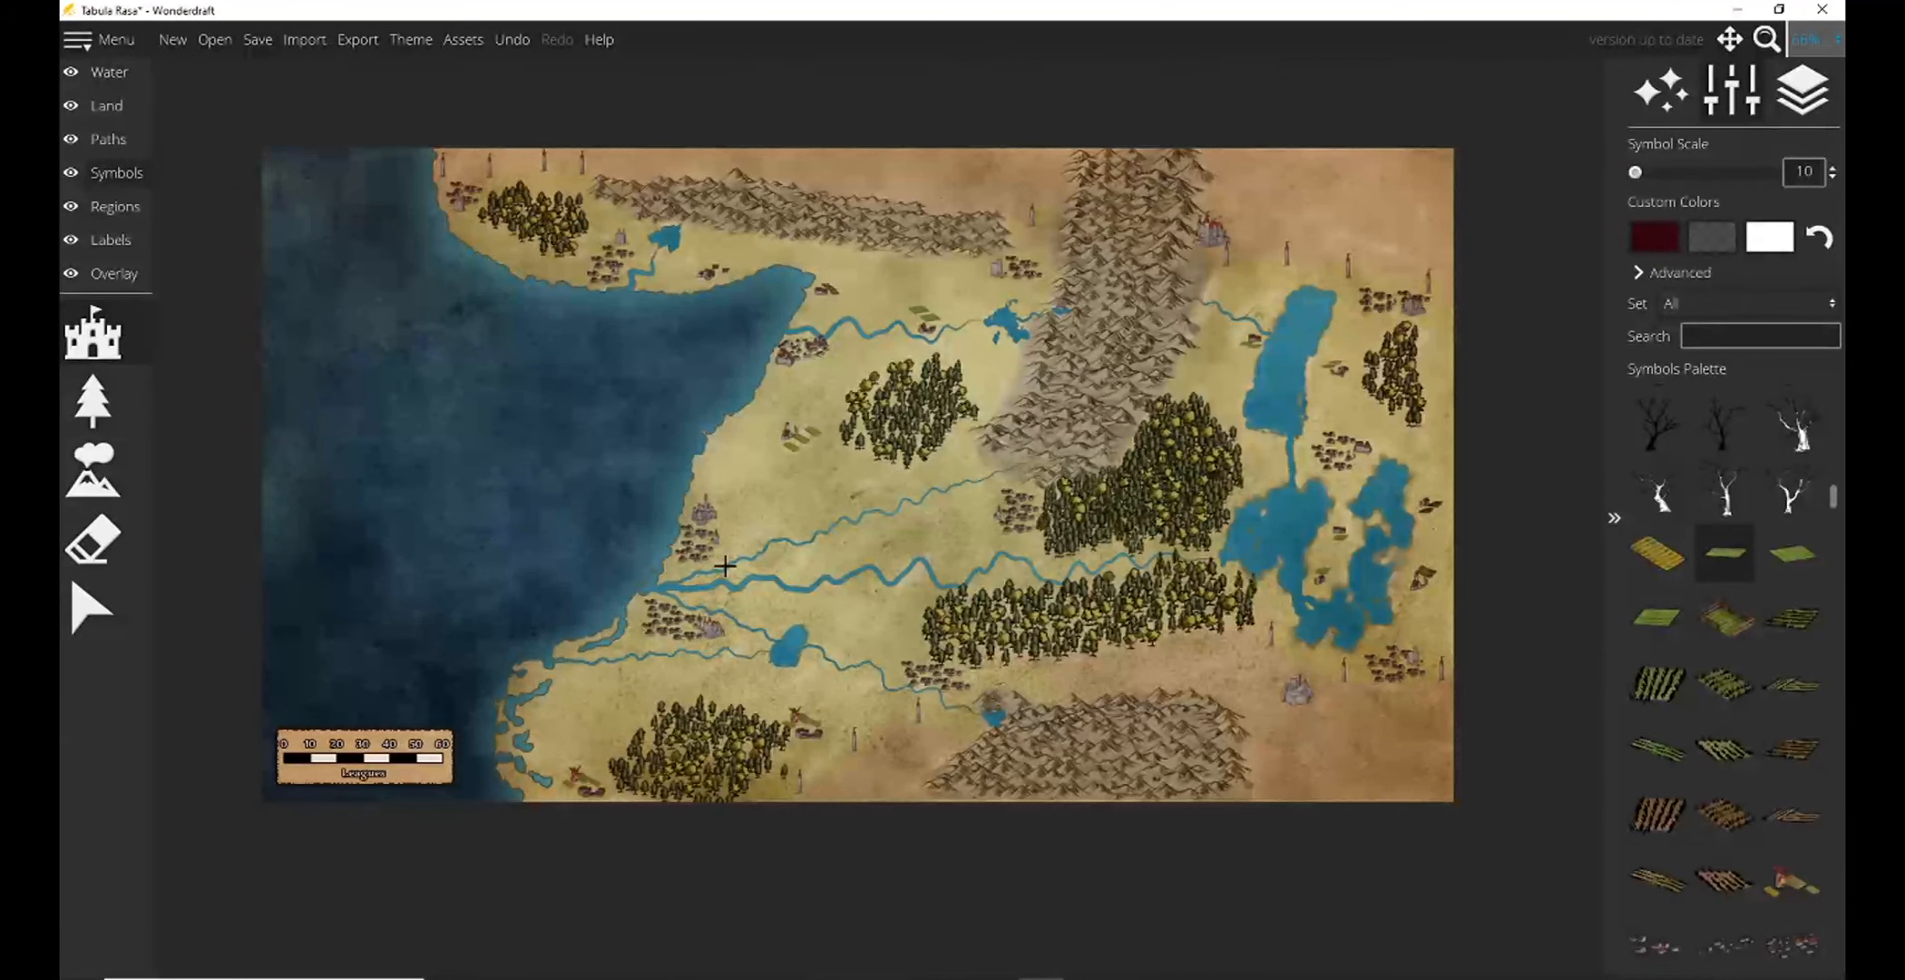